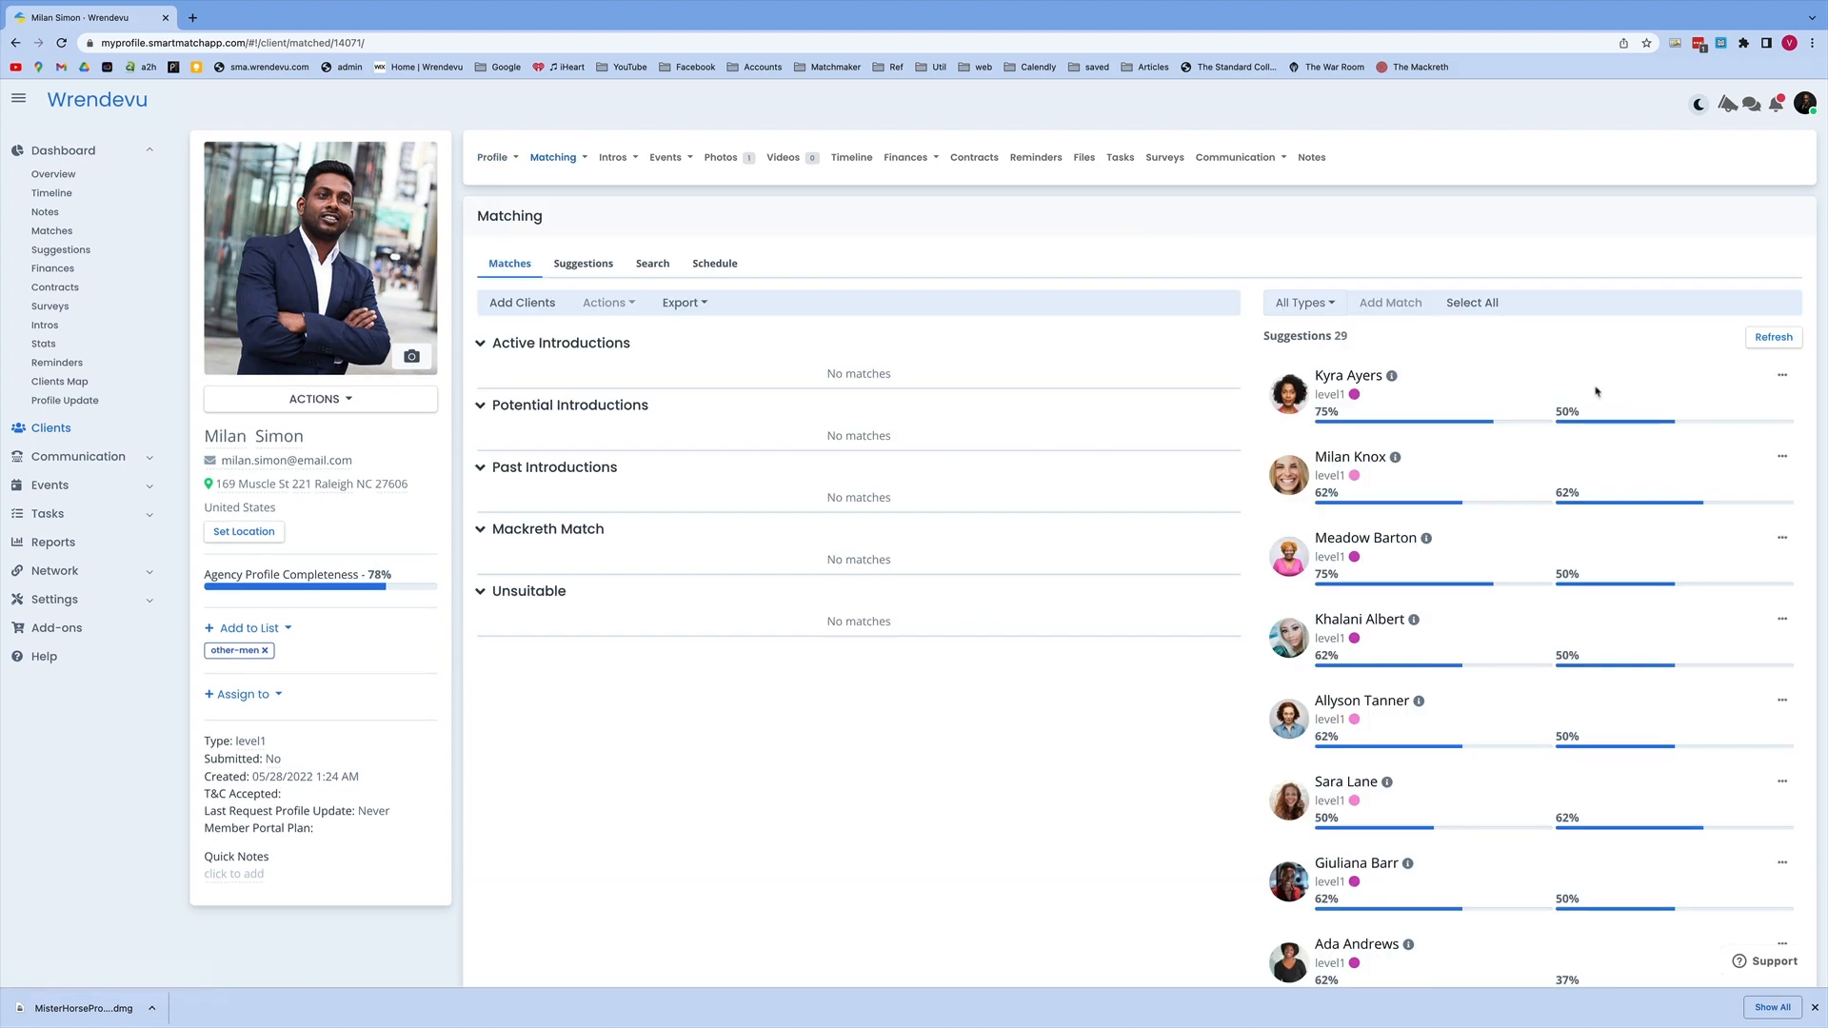
Step: Review the client's match suggestions and open the matching page of the first suggested client
{"action": "left_click", "coordinate": [597, 271]}
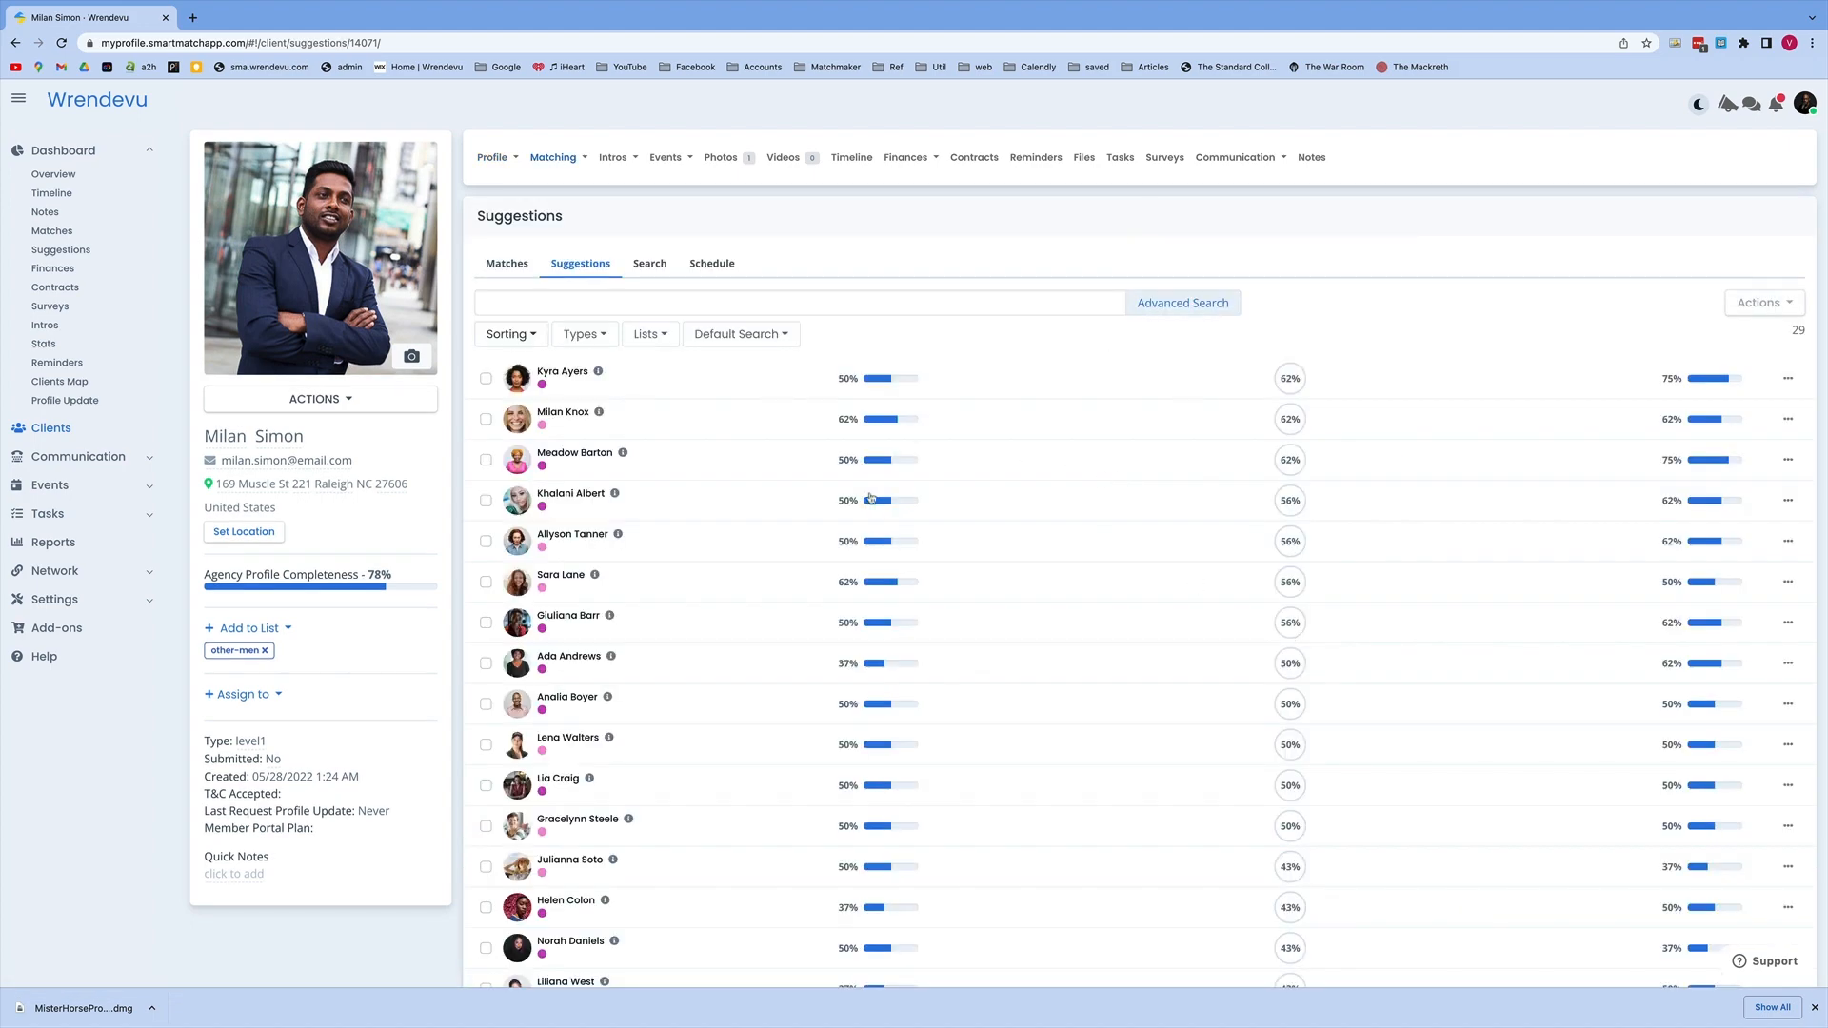
{"action": "left_click", "coordinate": [564, 378]}
{"action": "left_click", "coordinate": [552, 157]}
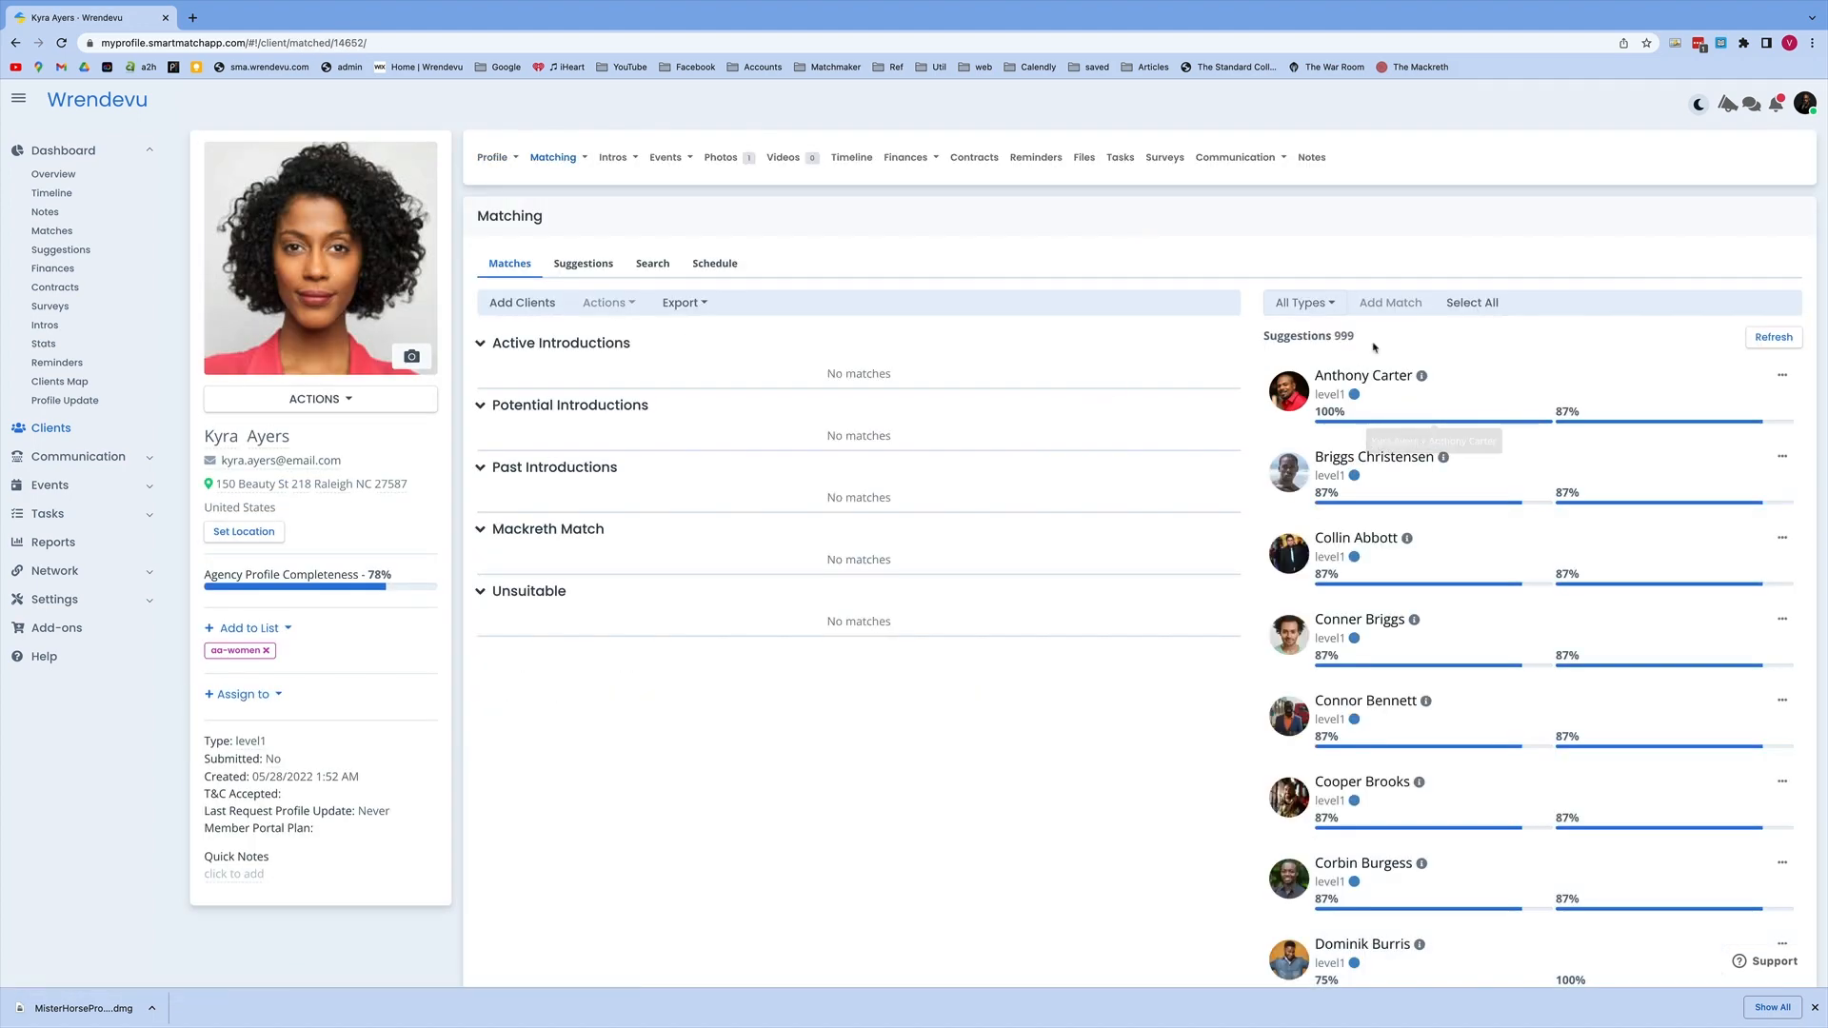
Step: Examine this client's ranked suggestions, search and matches pages, and open the options for the first suggestion
{"action": "left_click", "coordinate": [588, 270]}
{"action": "left_click", "coordinate": [1288, 378]}
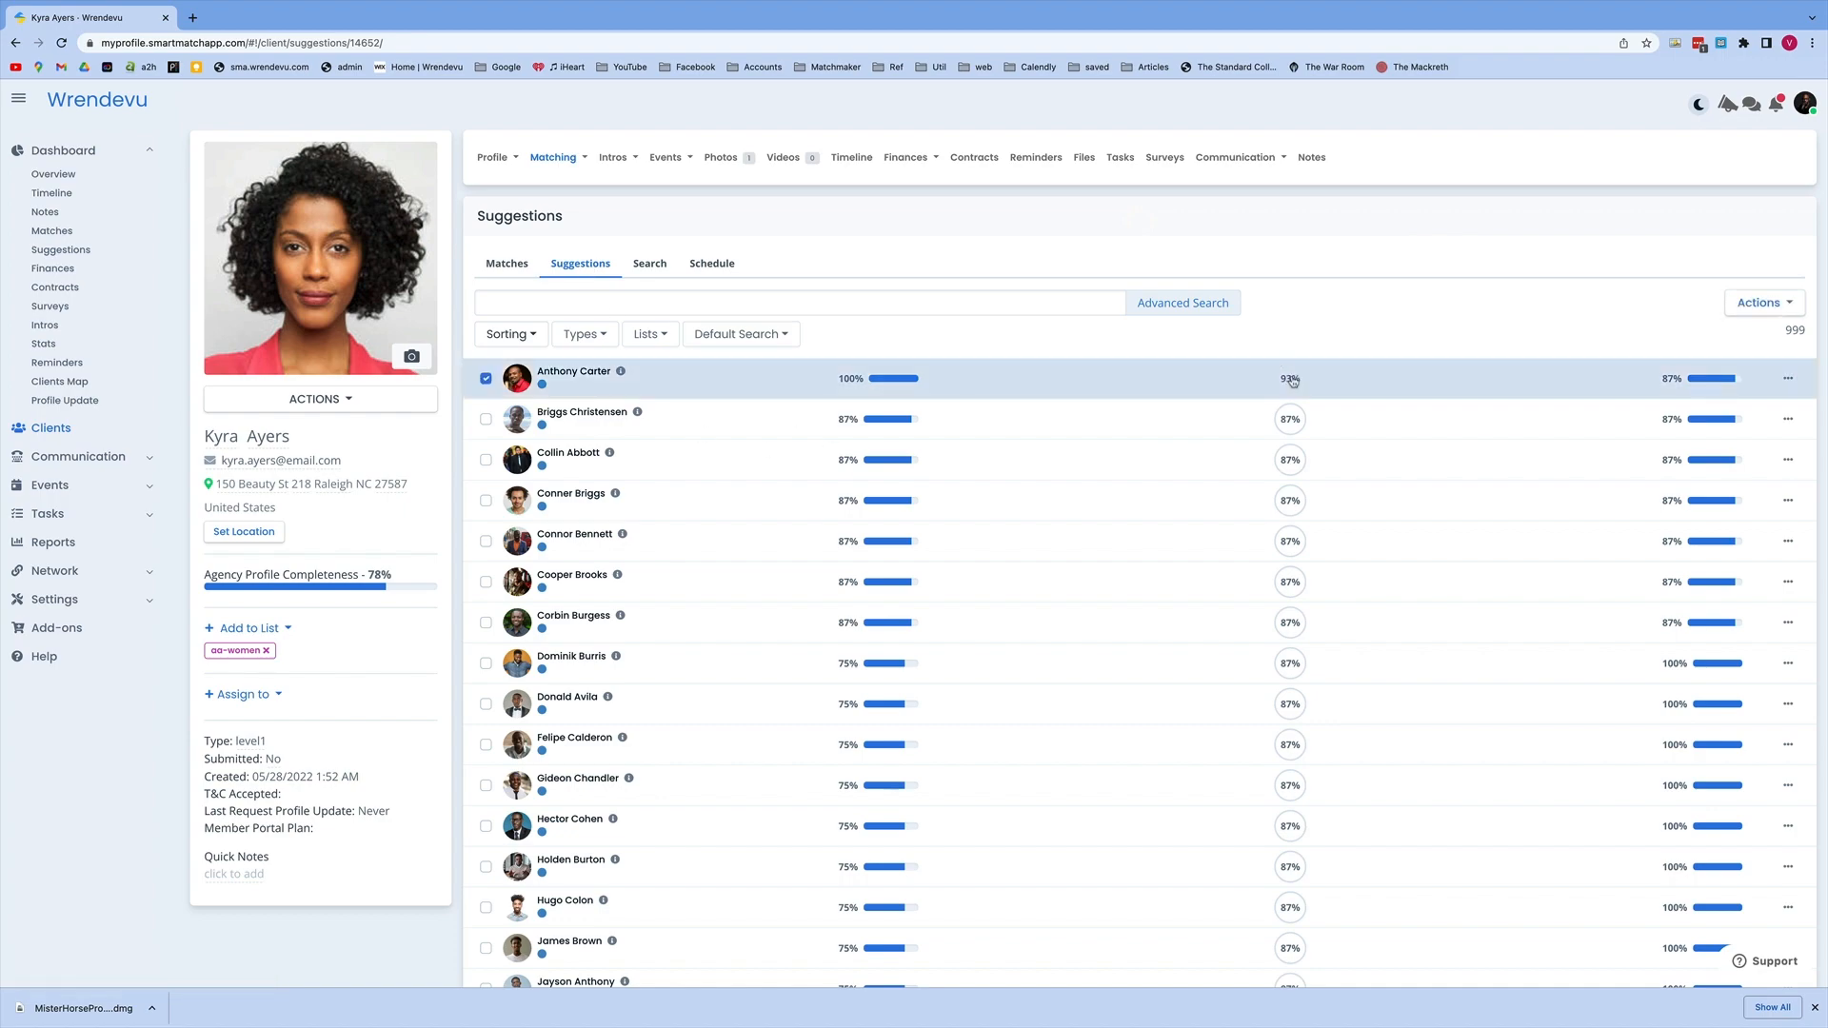
{"action": "left_click", "coordinate": [650, 266]}
{"action": "left_click", "coordinate": [506, 258]}
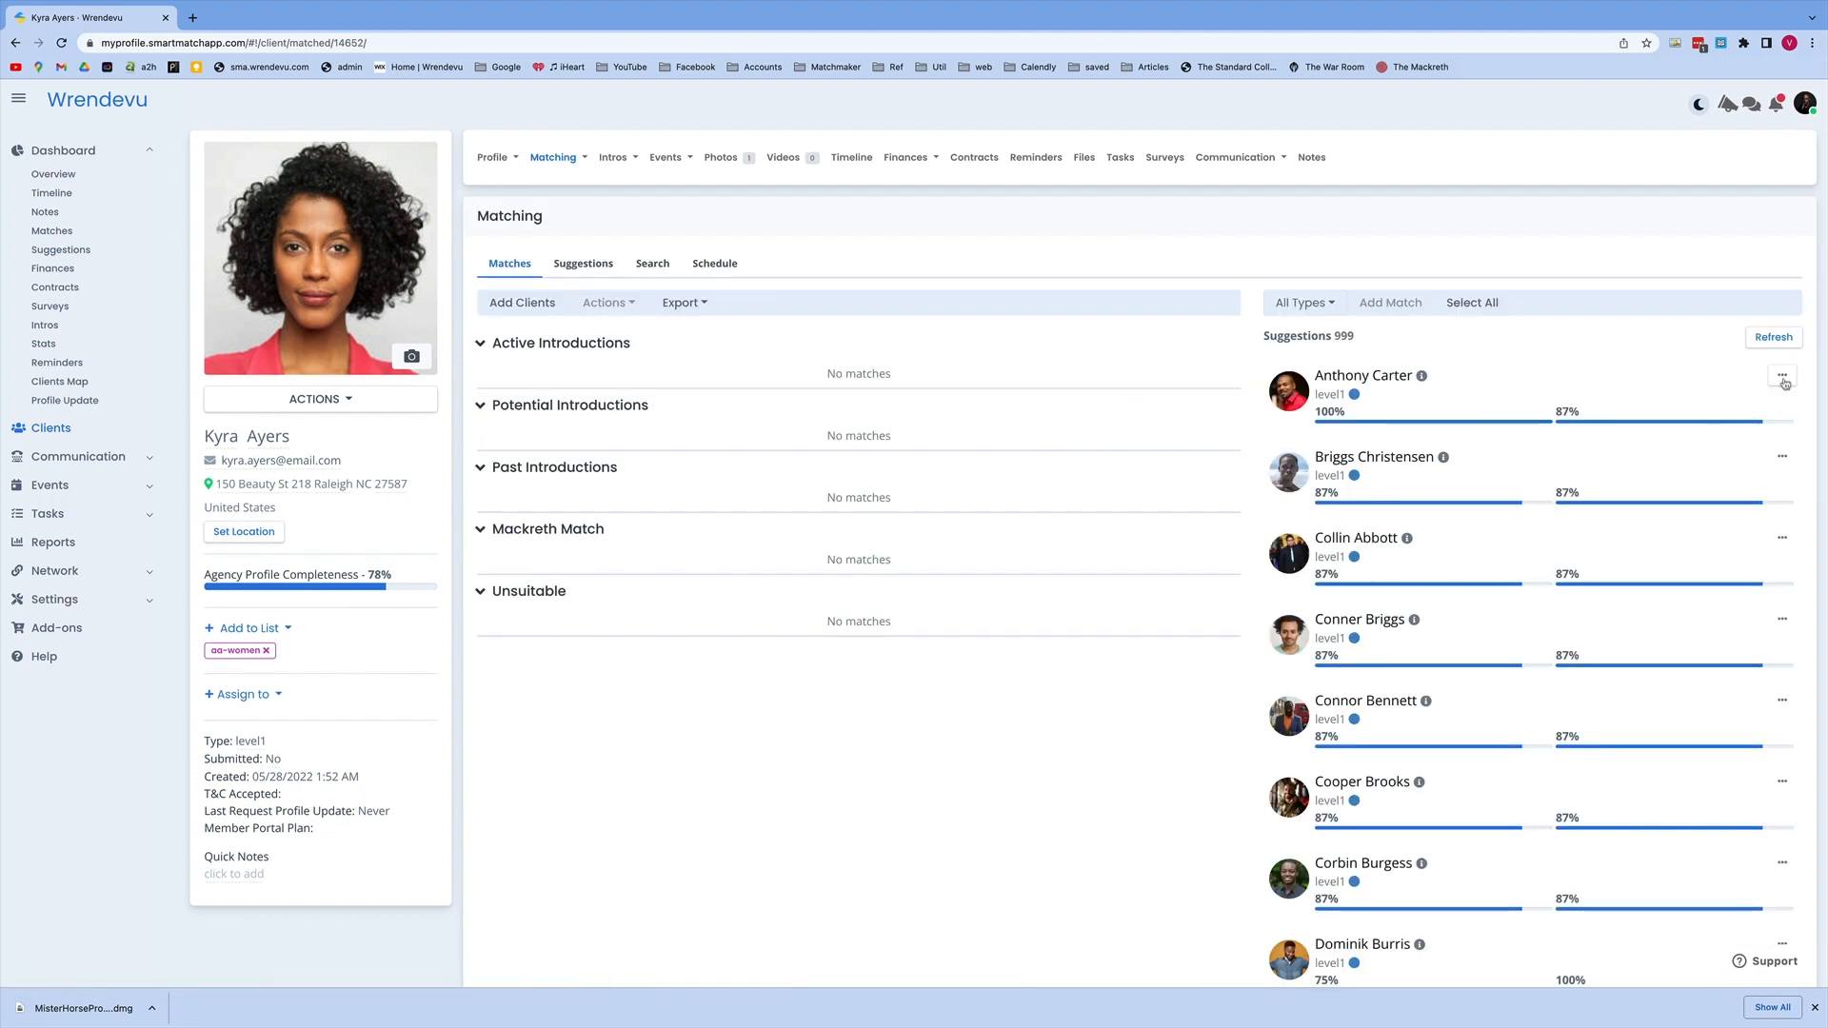
{"action": "left_click", "coordinate": [1783, 377]}
{"action": "left_click", "coordinate": [1734, 420]}
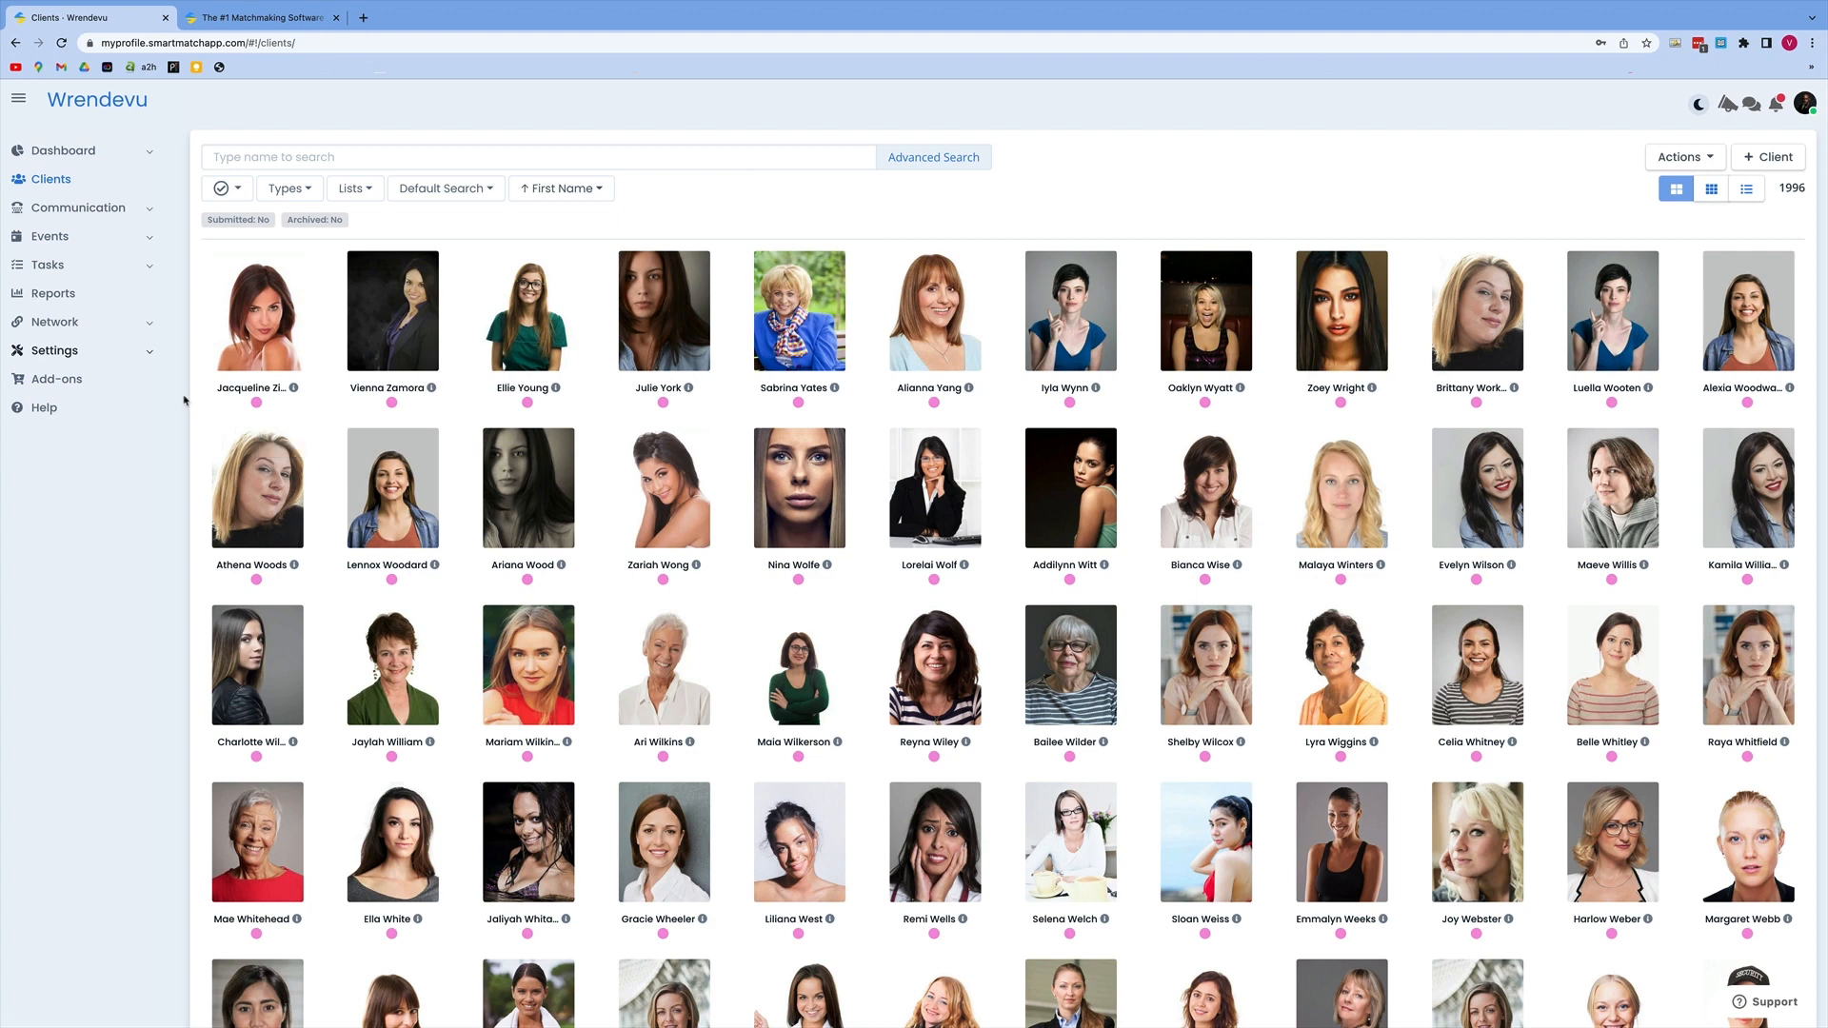
Step: Open the client field settings and expand the Personal Information group
{"action": "left_click", "coordinate": [149, 352]}
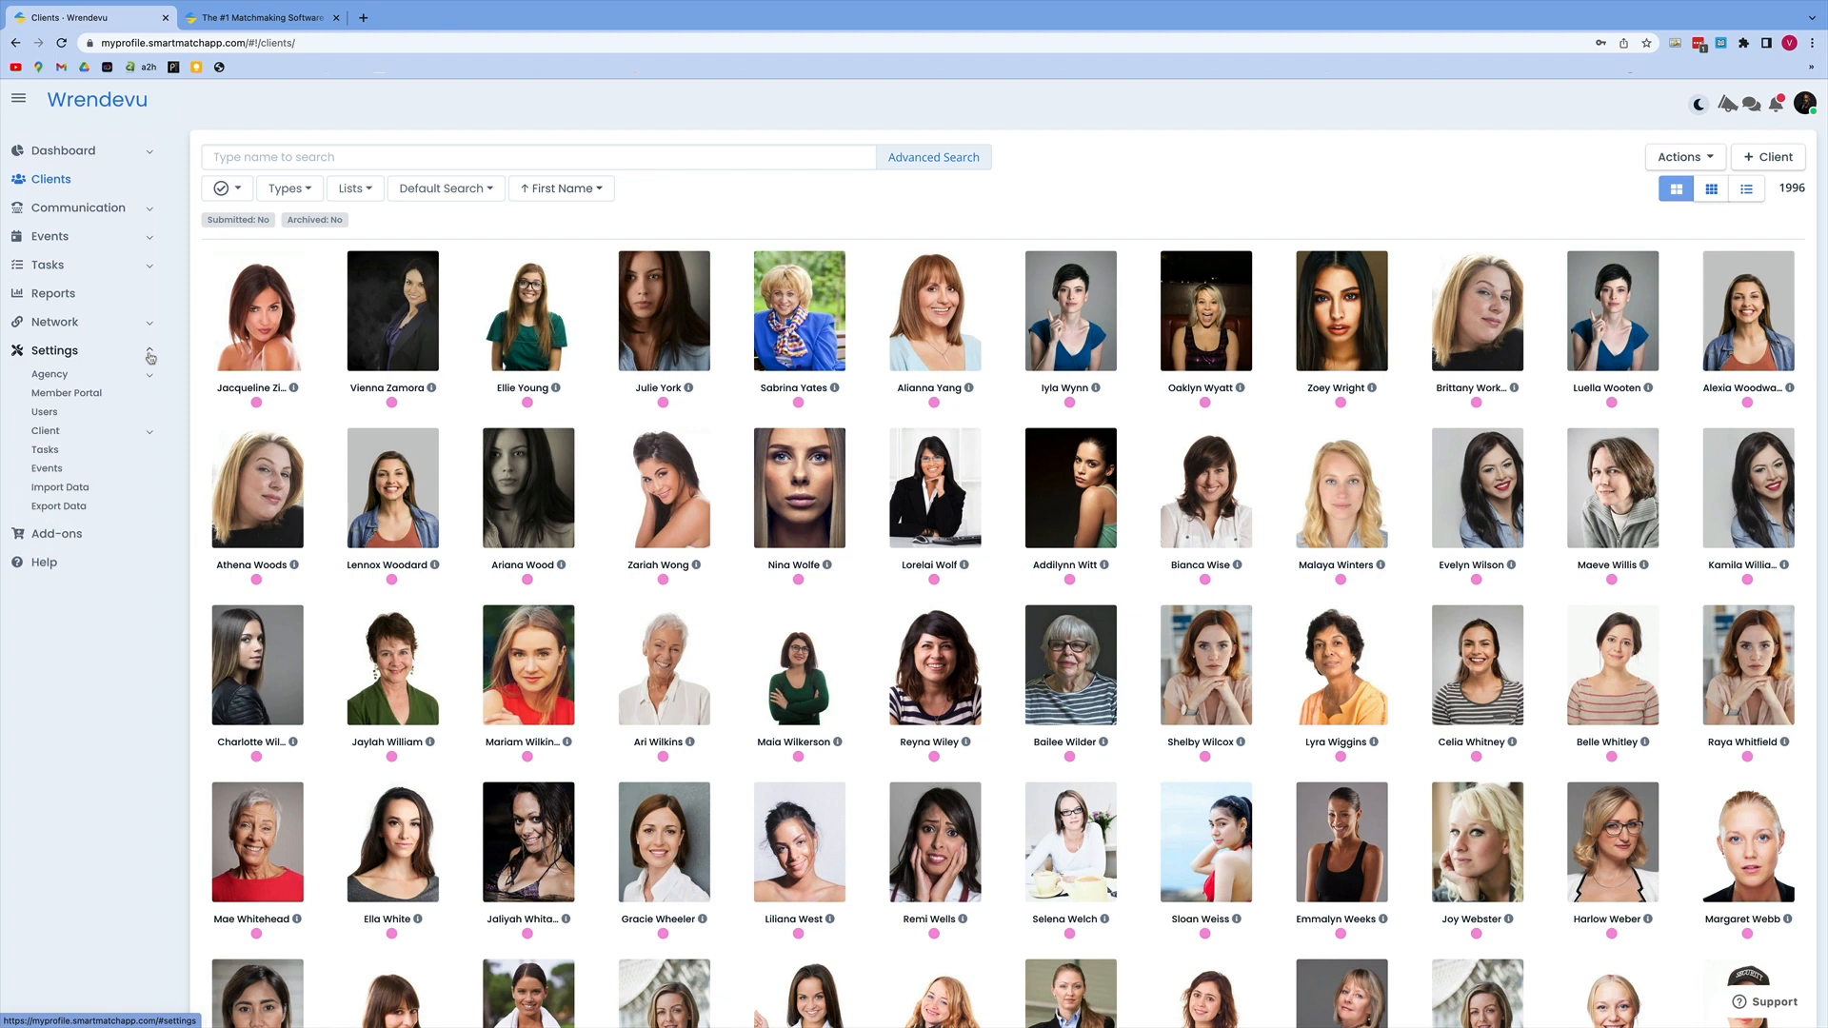
{"action": "left_click", "coordinate": [149, 436]}
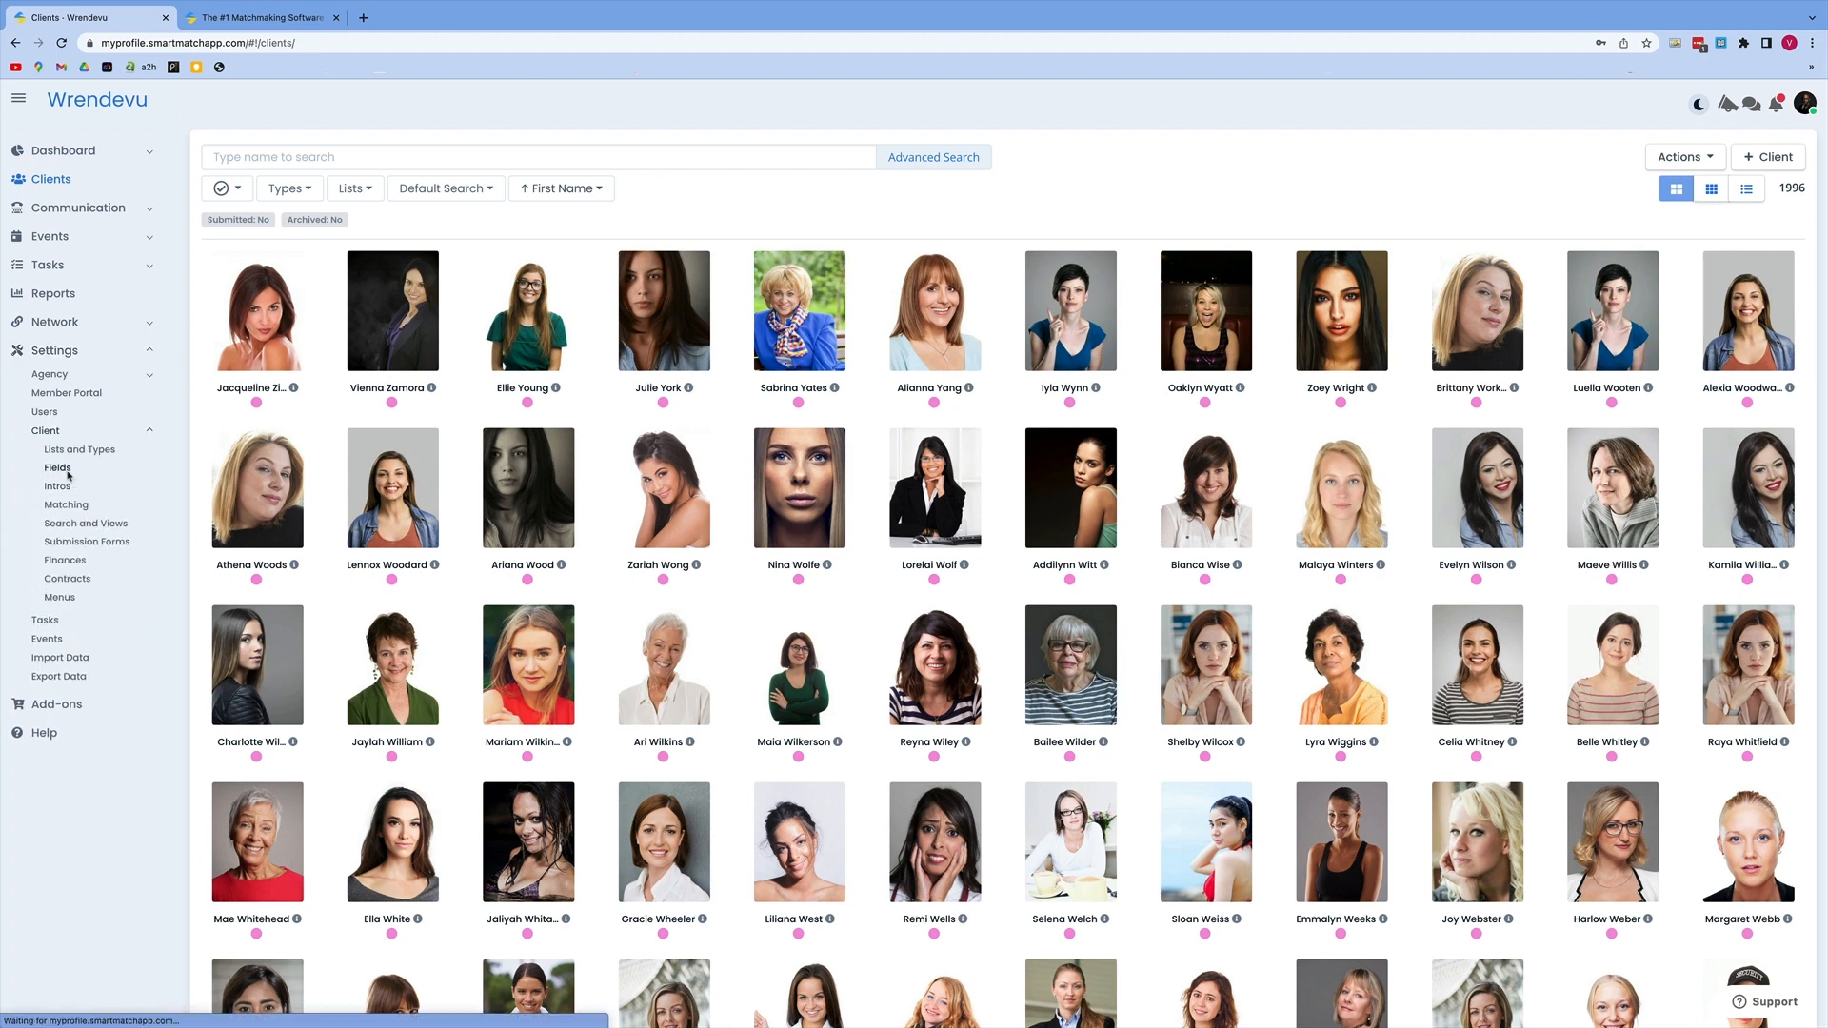
{"action": "left_click", "coordinate": [68, 472]}
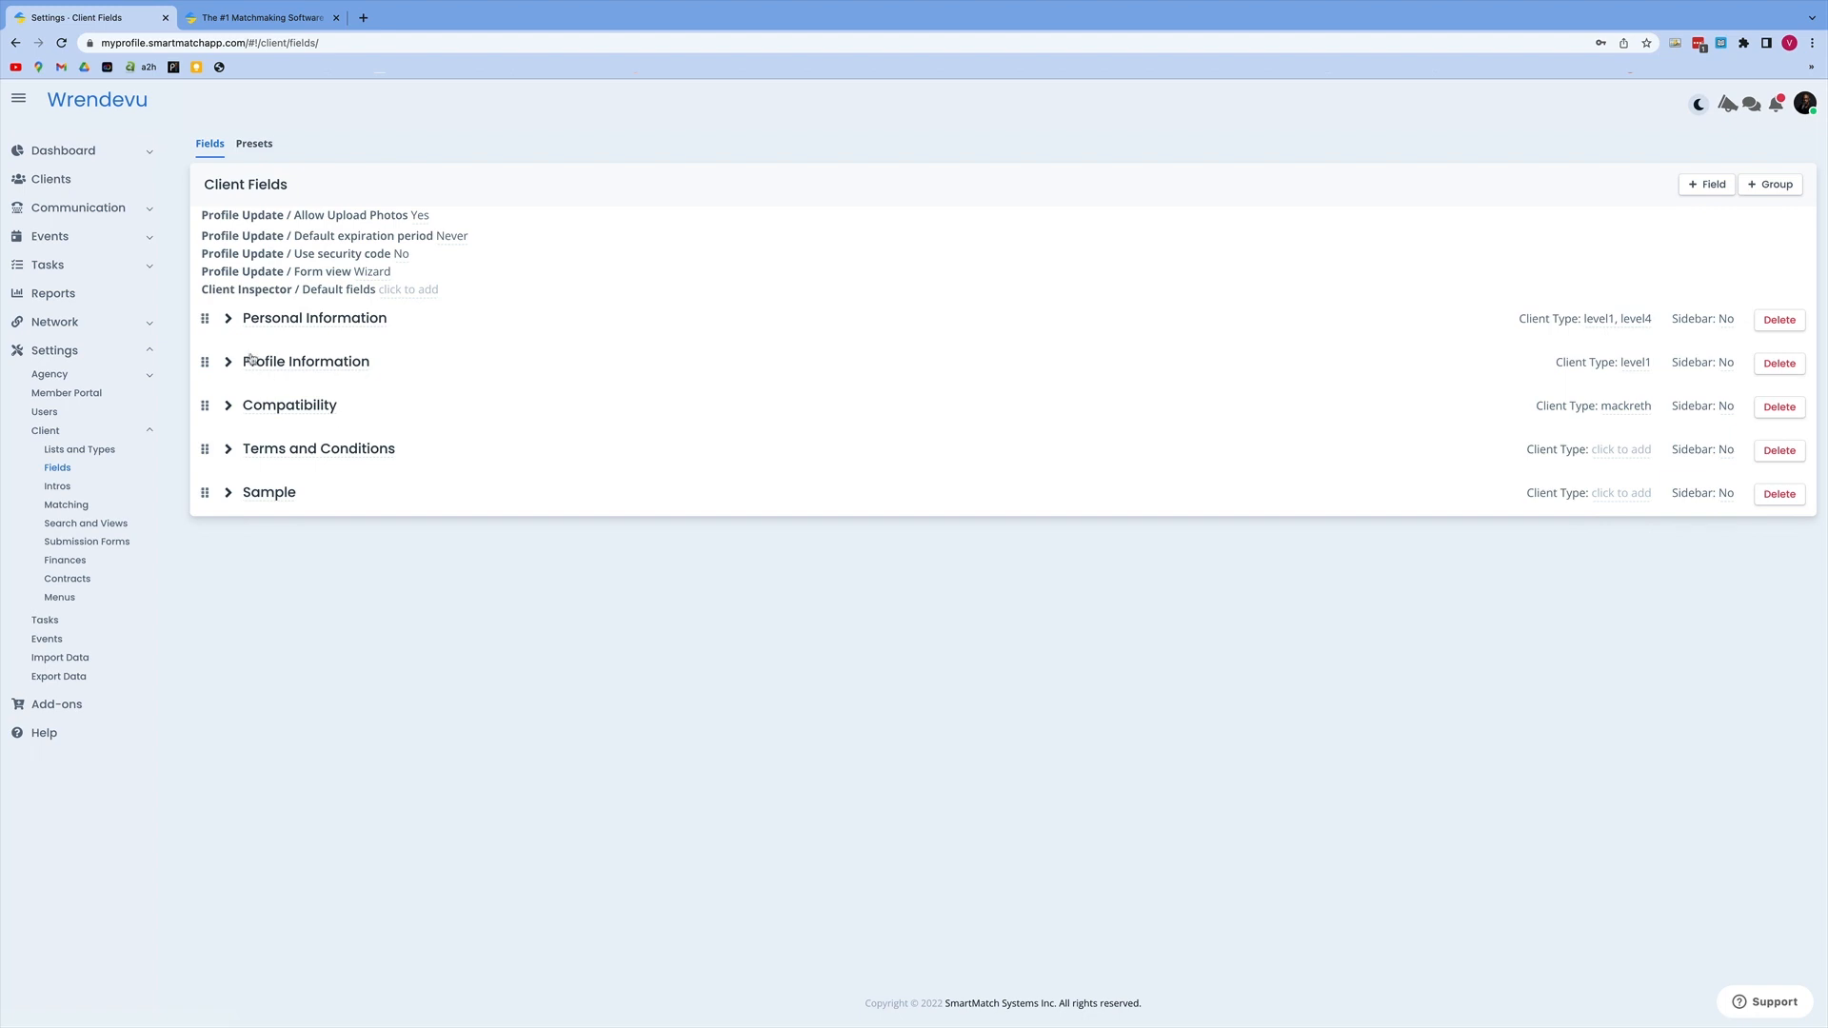
{"action": "left_click", "coordinate": [230, 324]}
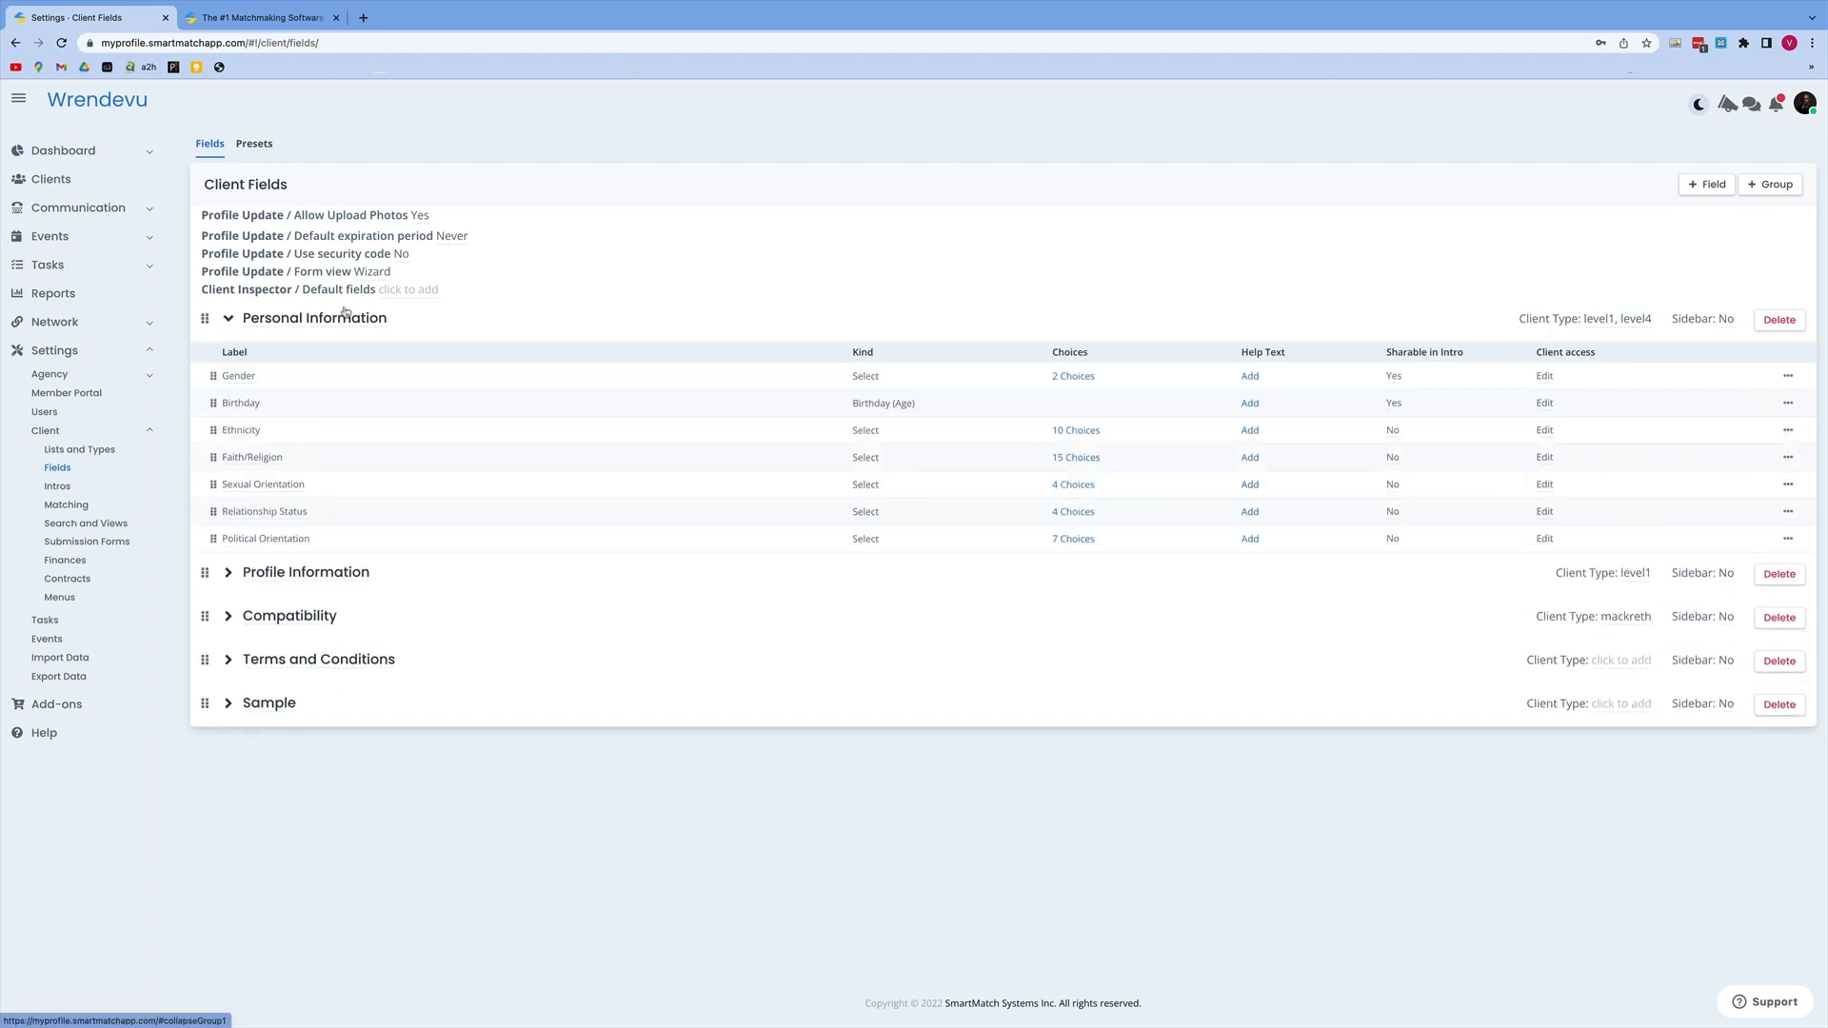
Step: Add a client field labelled "What is your horoscope?" of kind Select to the Personal Information group and save it
{"action": "left_click", "coordinate": [1702, 185]}
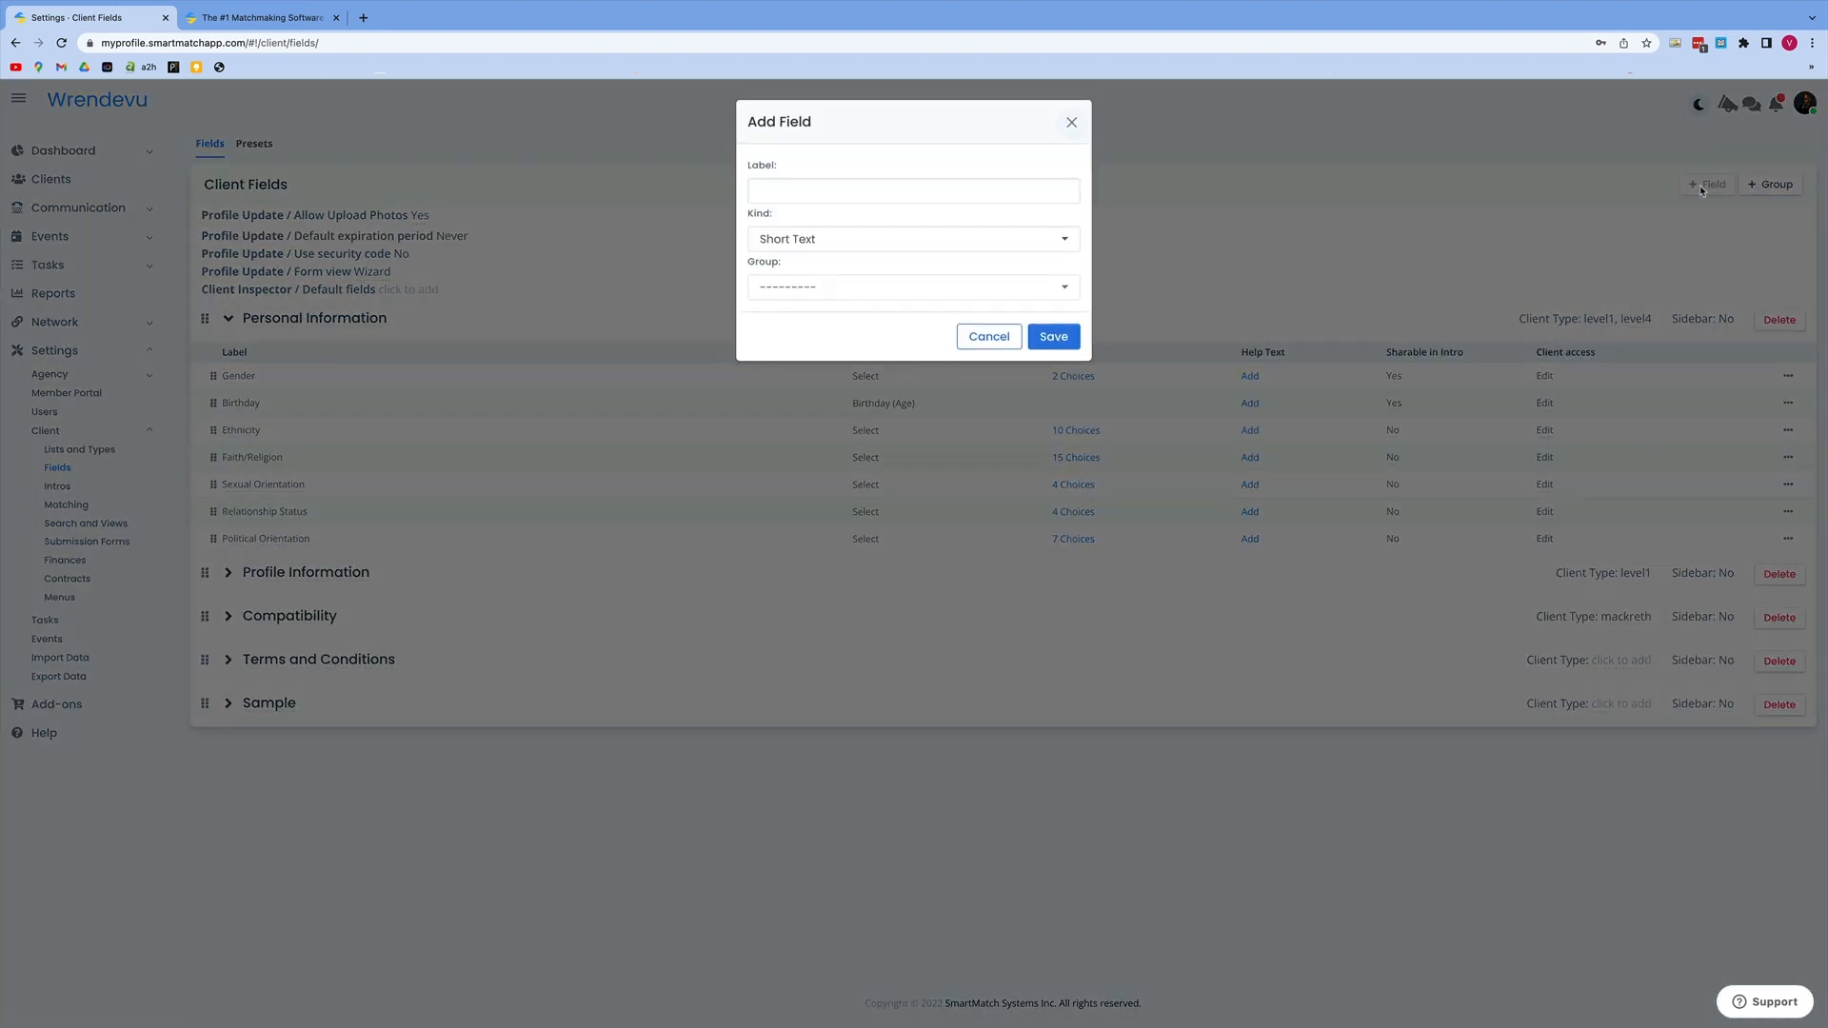
{"action": "left_click", "coordinate": [1041, 191]}
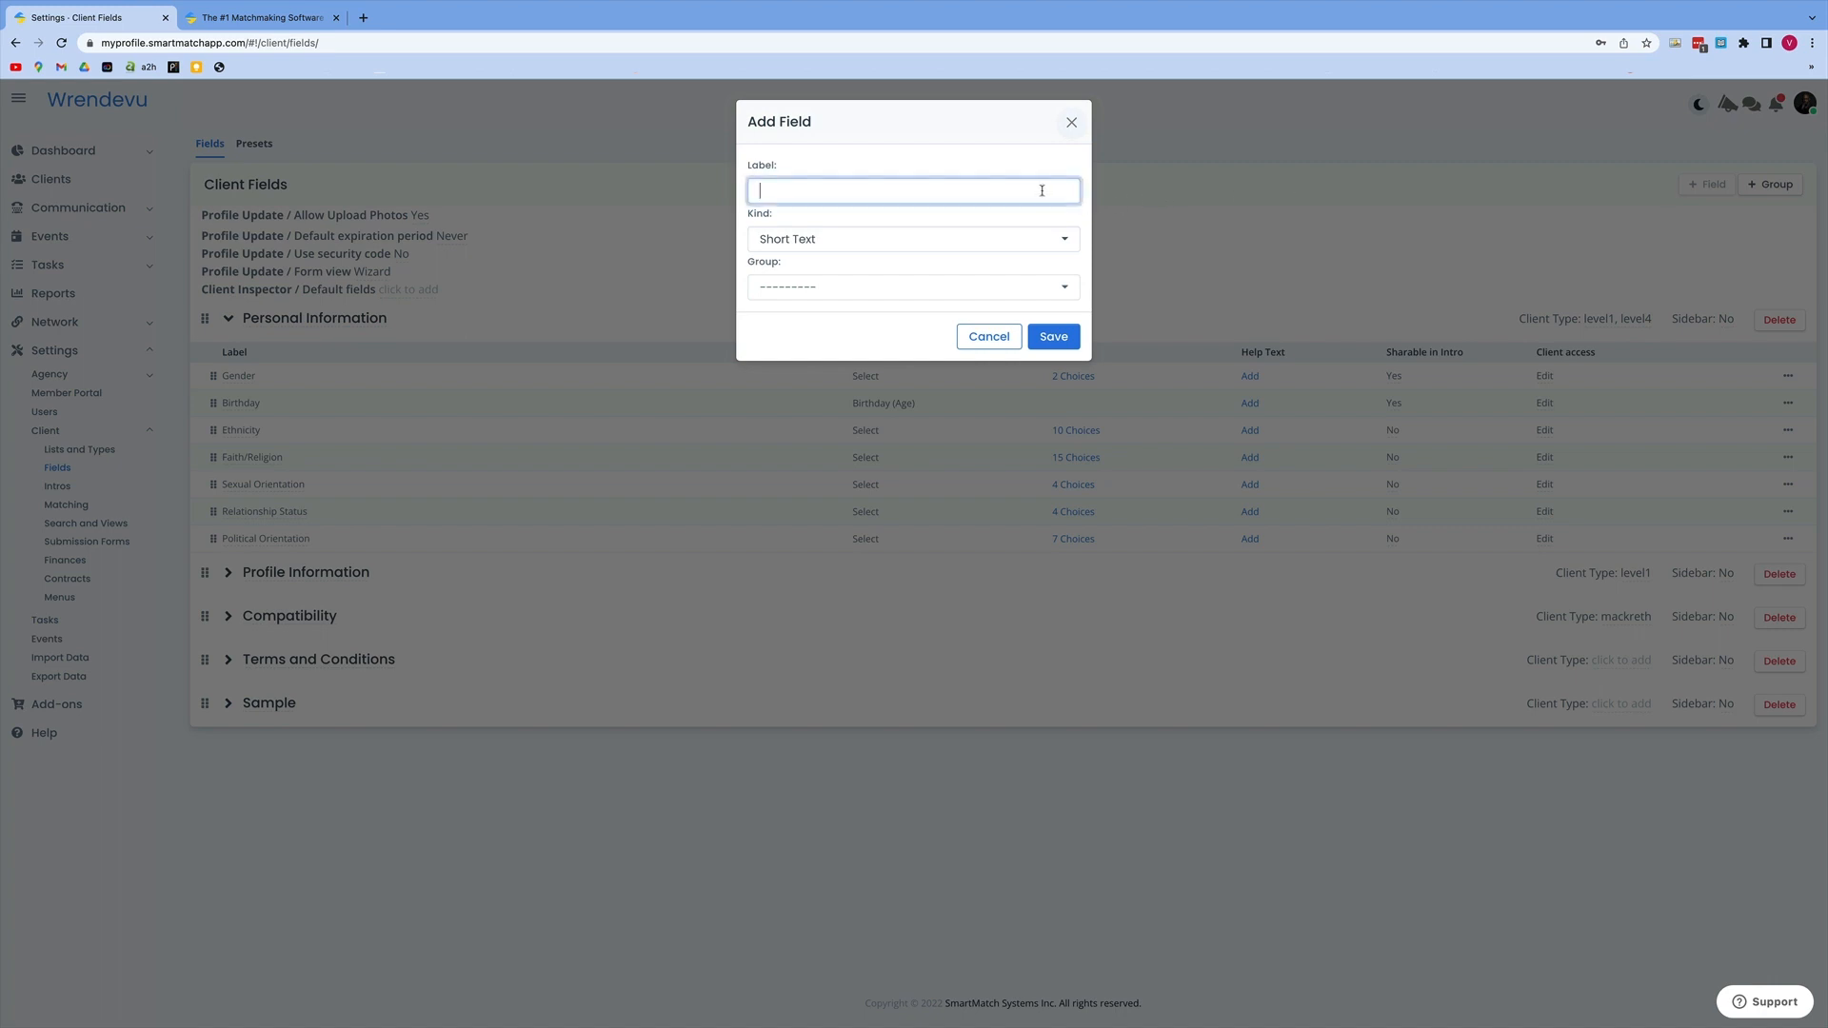
{"action": "type", "text": "What is your horoscope?"}
{"action": "left_click", "coordinate": [1054, 241]}
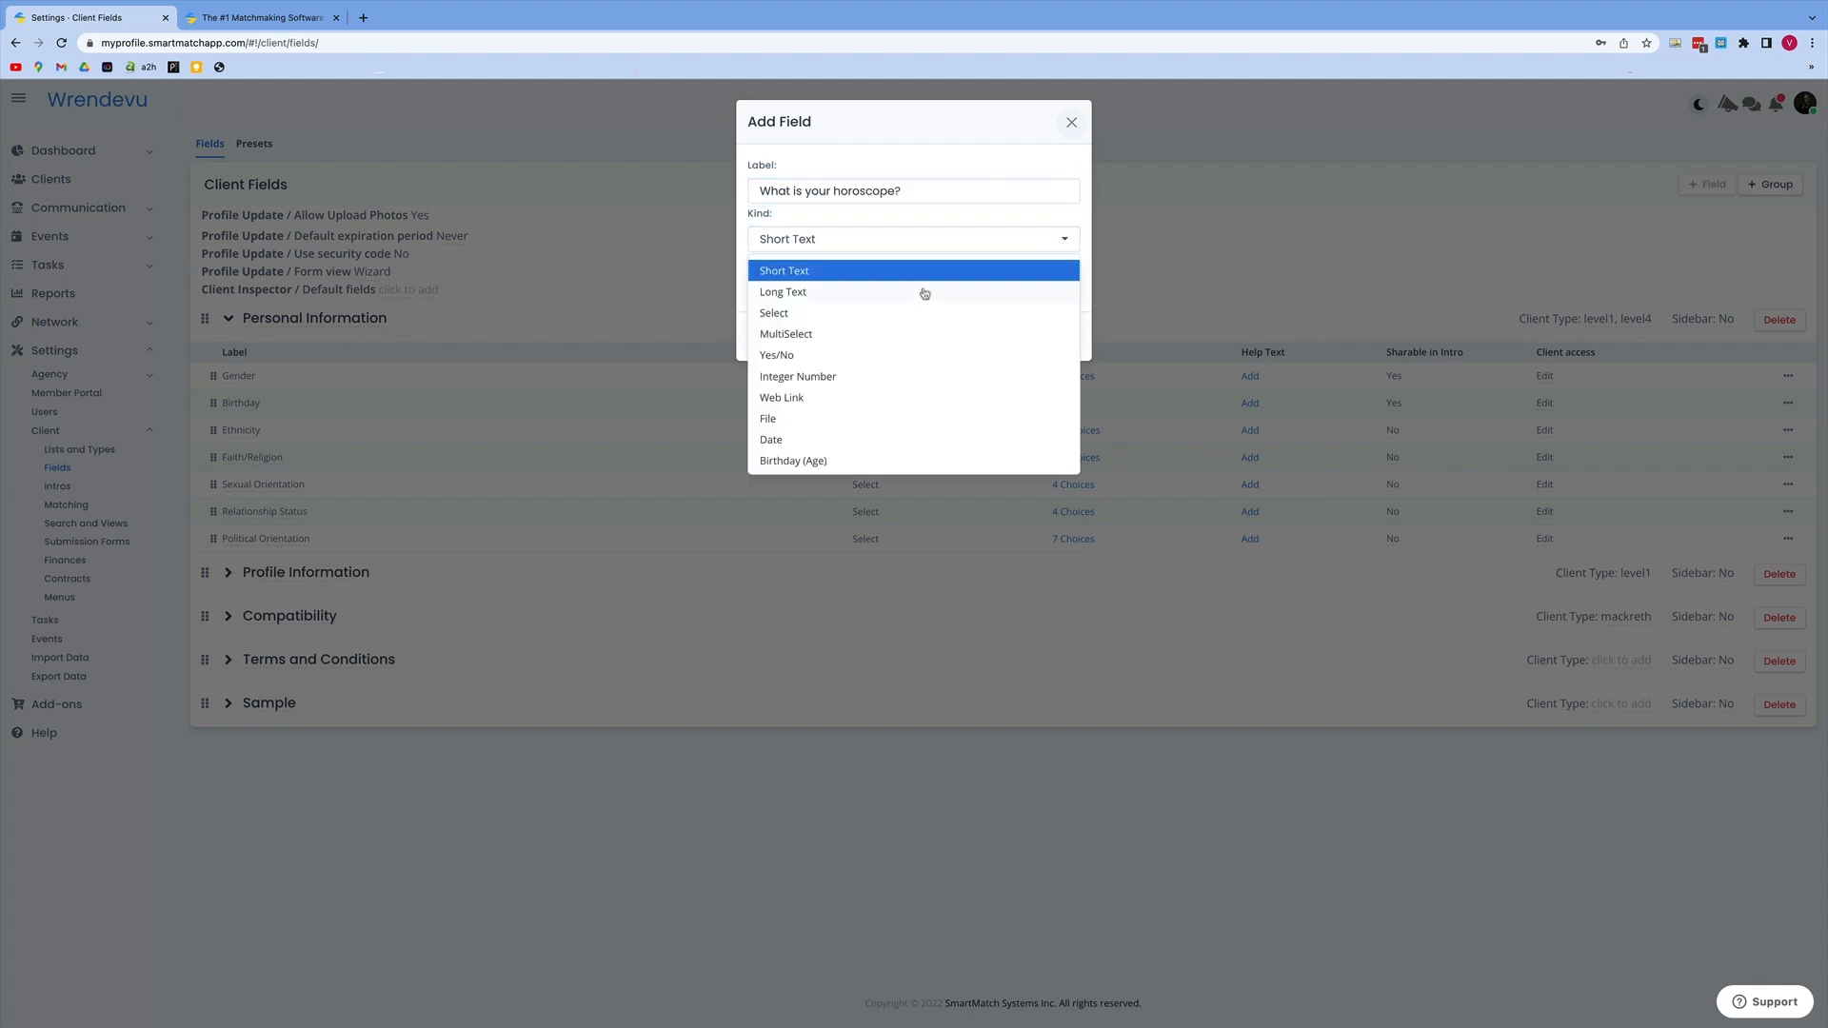
{"action": "left_click", "coordinate": [815, 314]}
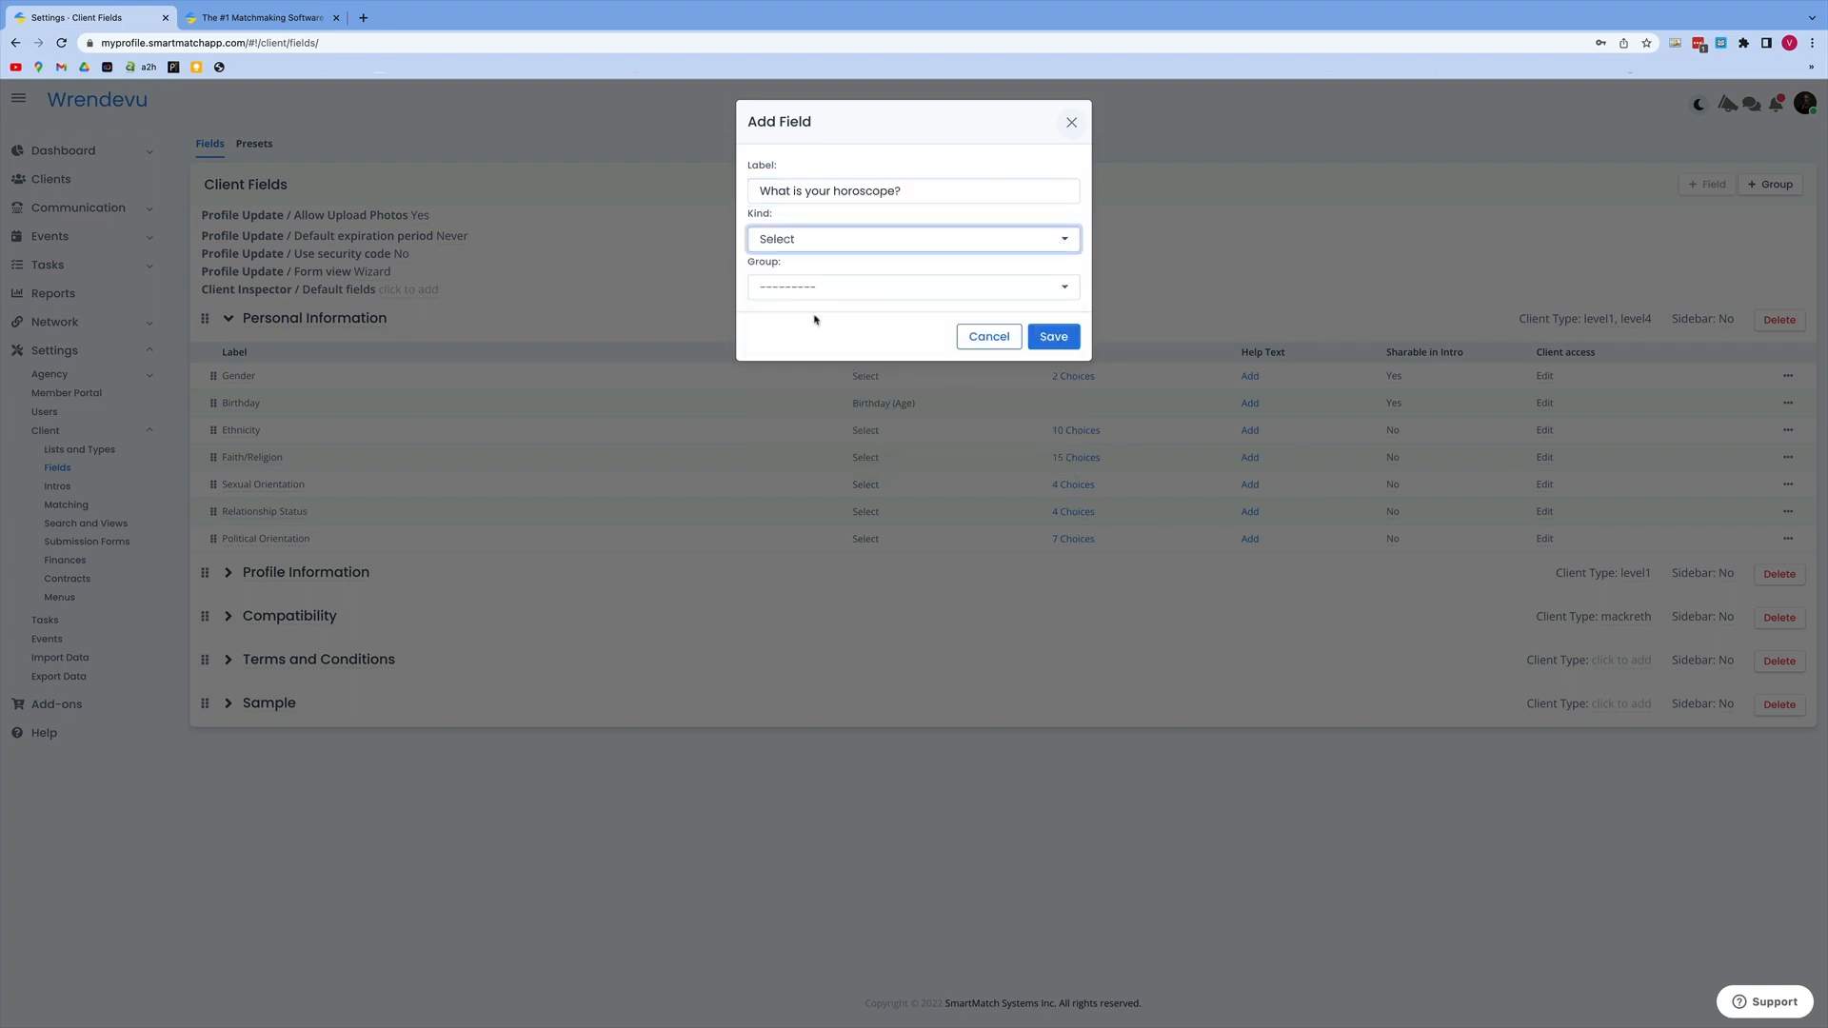
{"action": "left_click", "coordinate": [1060, 288]}
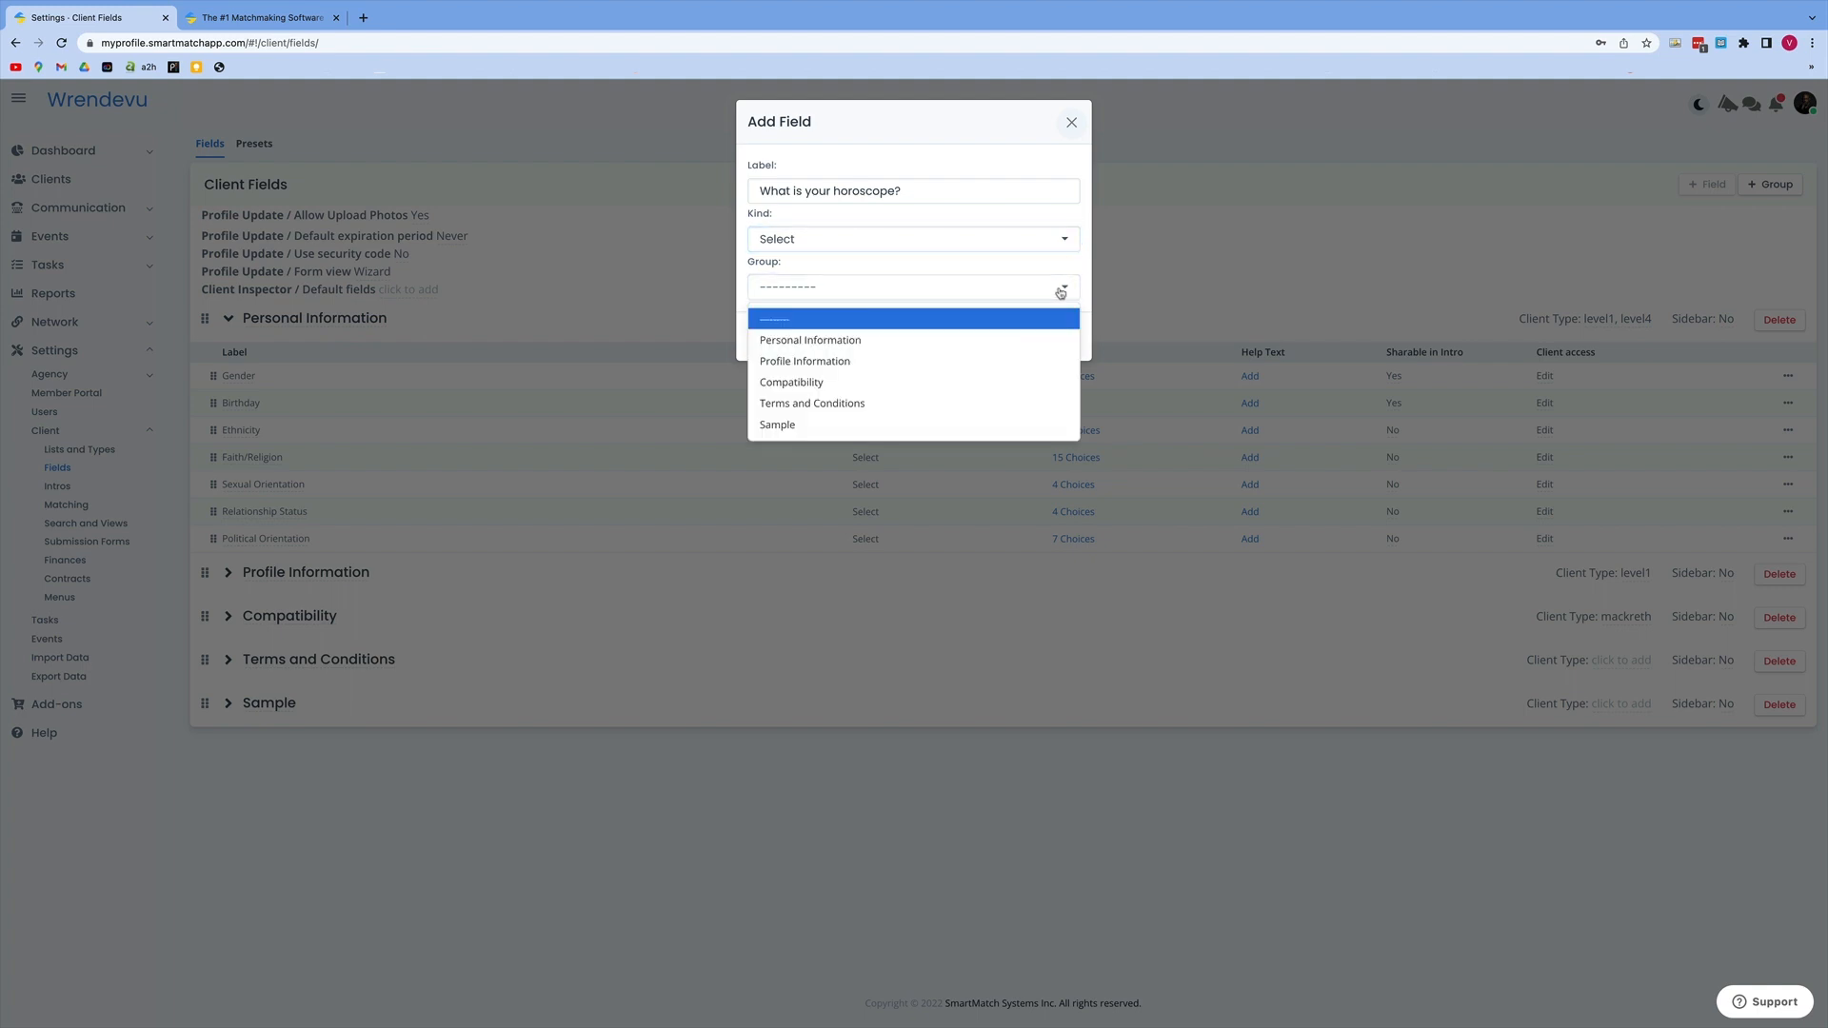
{"action": "left_click", "coordinate": [830, 341]}
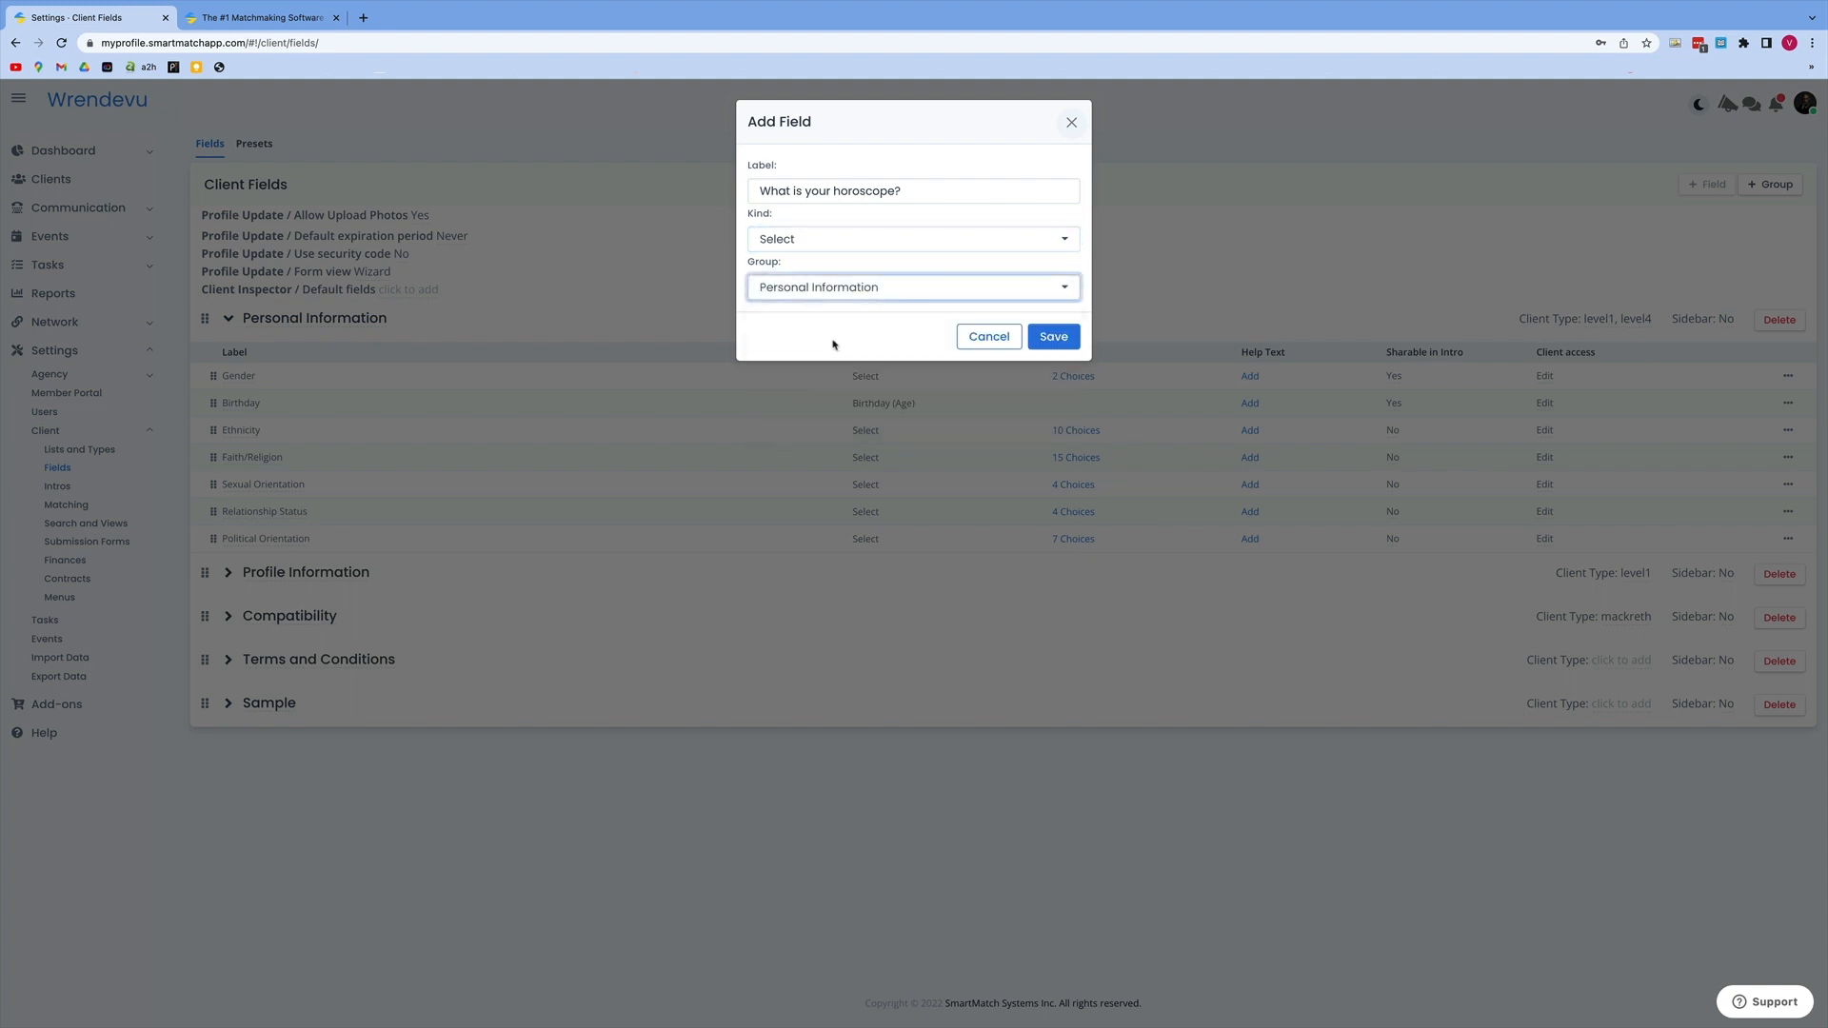
{"action": "left_click", "coordinate": [1053, 338]}
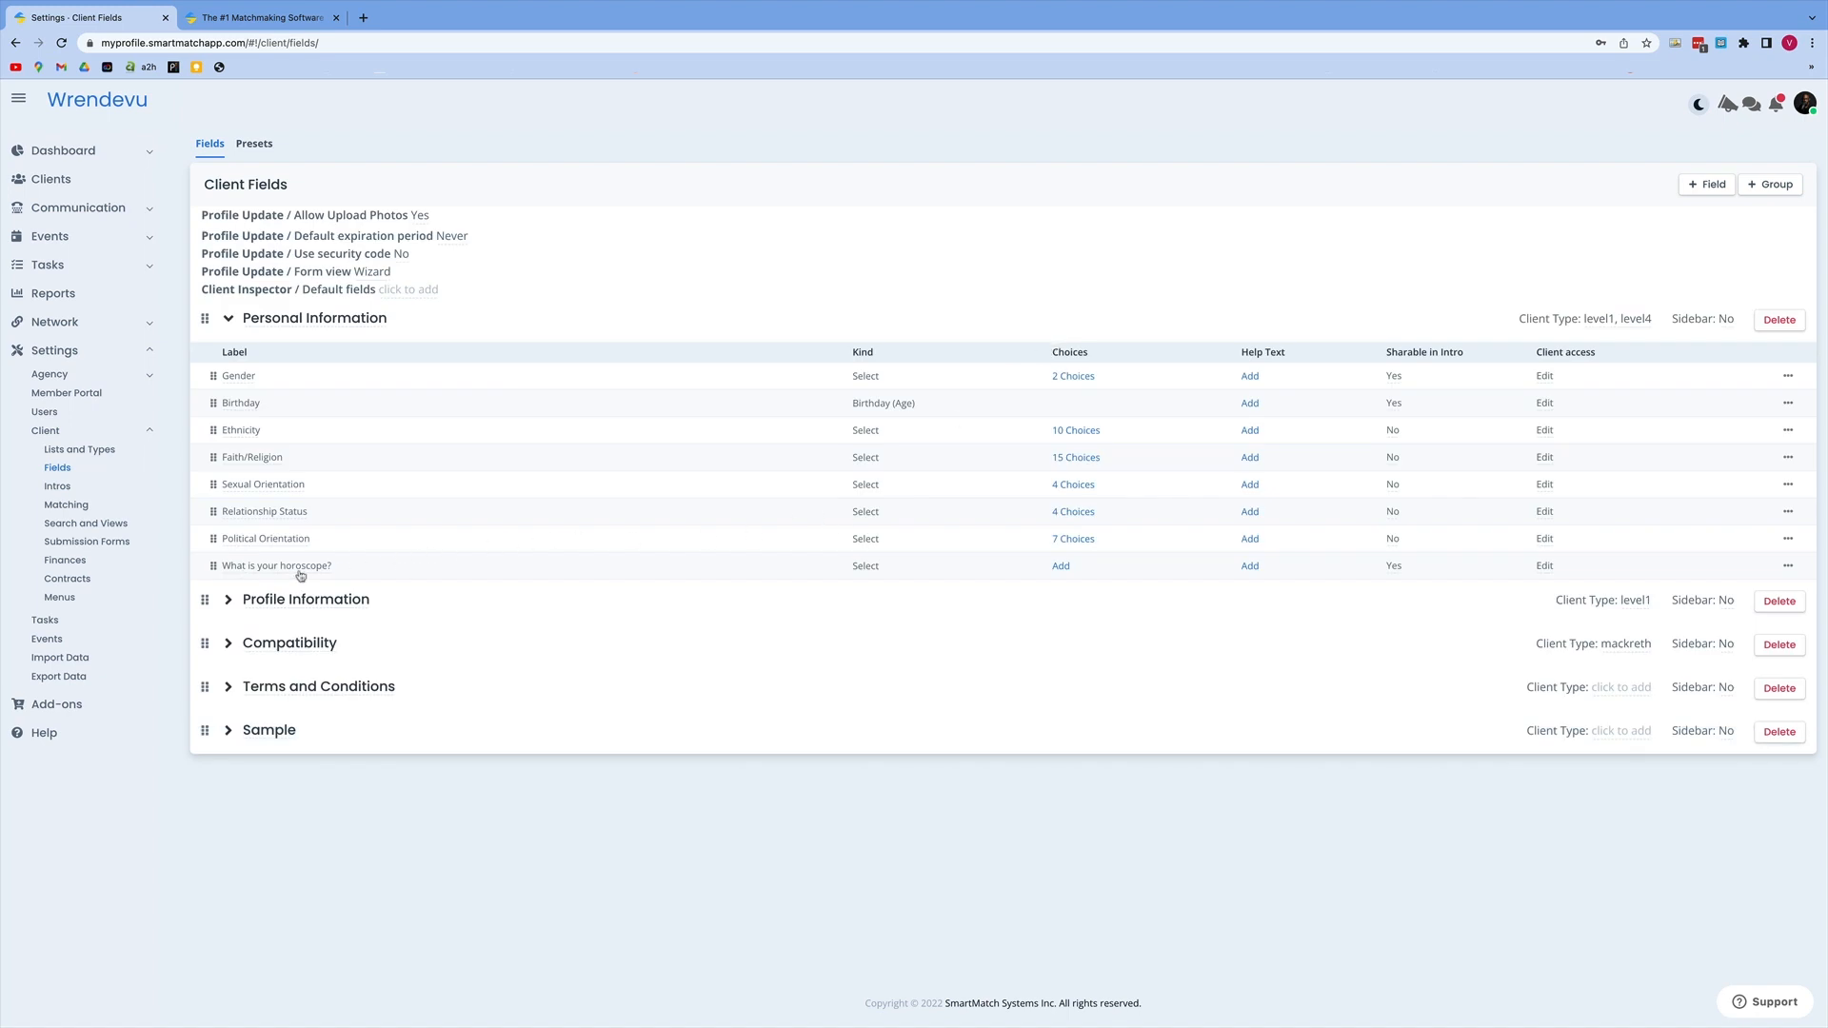
Step: Add Aries, Taurus, Gemini and Cancer as choices for the "What is your horoscope?" field
{"action": "left_click", "coordinate": [1061, 569]}
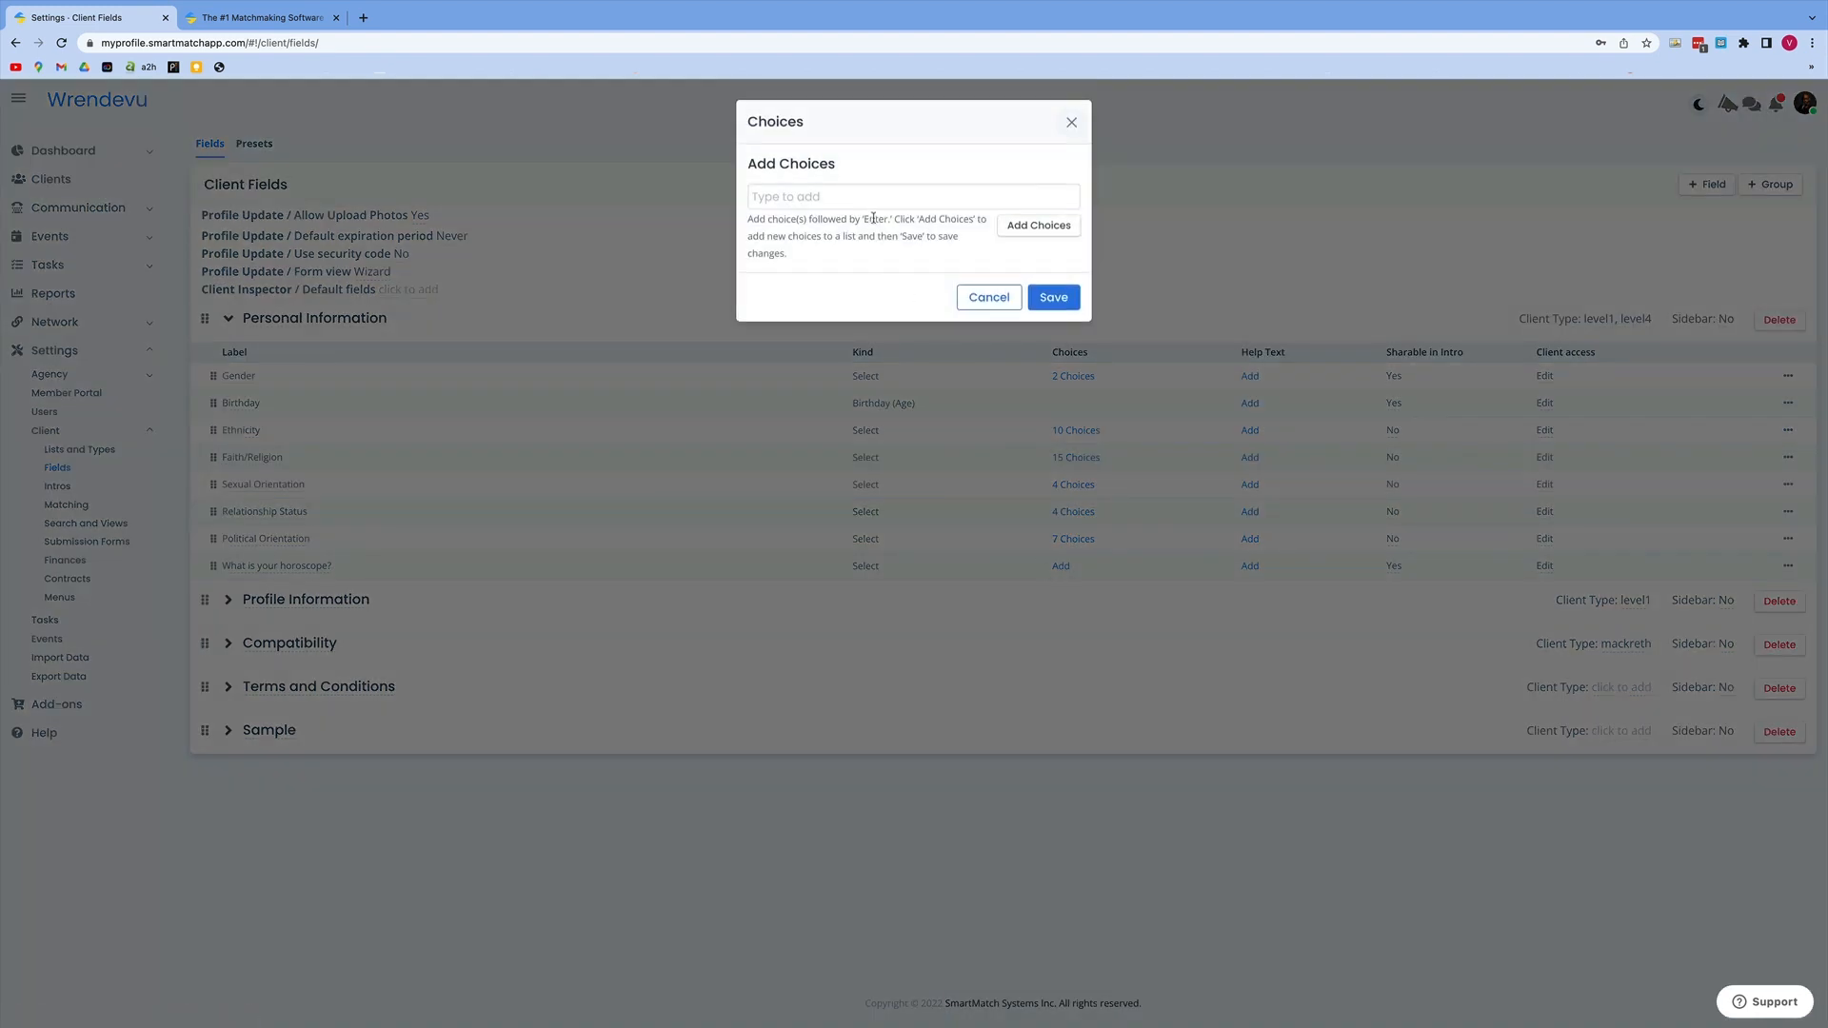
{"action": "type", "text": "Aries"}
{"action": "key", "text": "Return"}
{"action": "type", "text": "Taurus"}
{"action": "key", "text": "Return"}
{"action": "type", "text": "Gemini"}
{"action": "key", "text": "Return"}
{"action": "type", "text": "Cancer"}
{"action": "key", "text": "Return"}
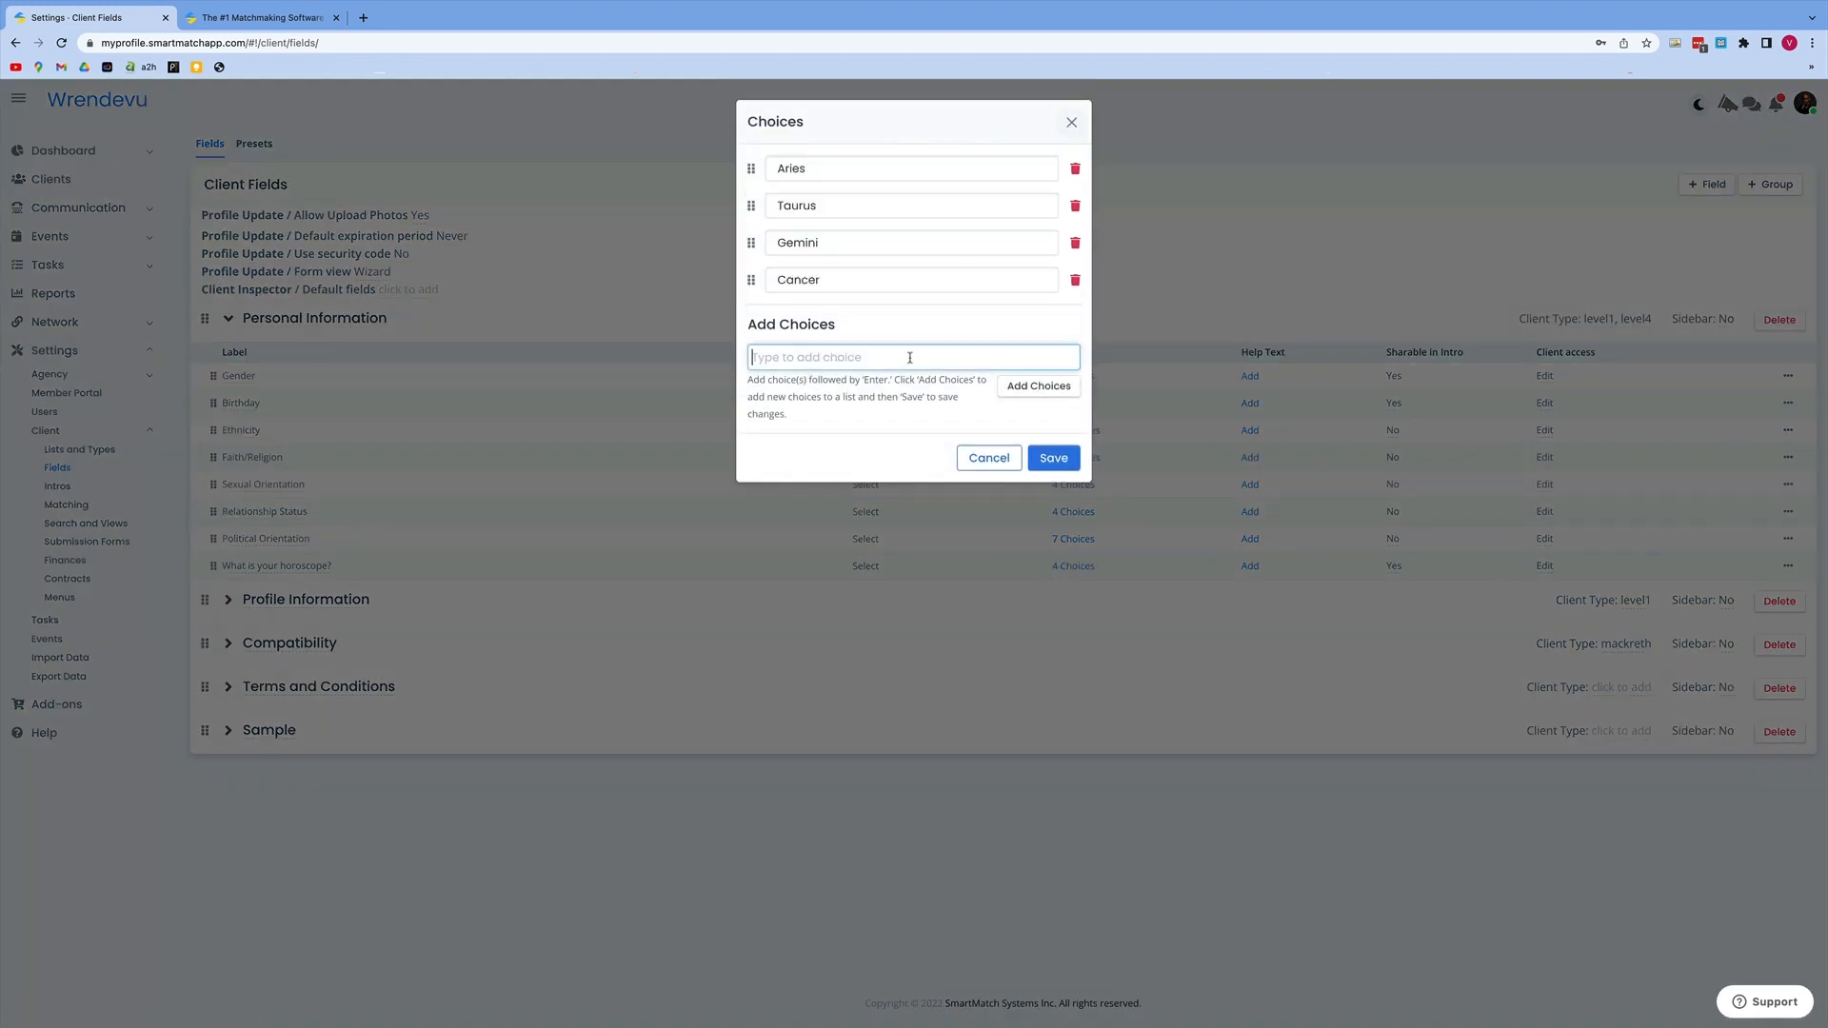
Step: Add Leo, Virgo, Libra, Scorpio, Sagittarius, Capricorn, Aquarius and Pisces as further horoscope choices and save the list
{"action": "type", "text": "Leo Virgo Libra Scorpio Sagittarius Capricorn"}
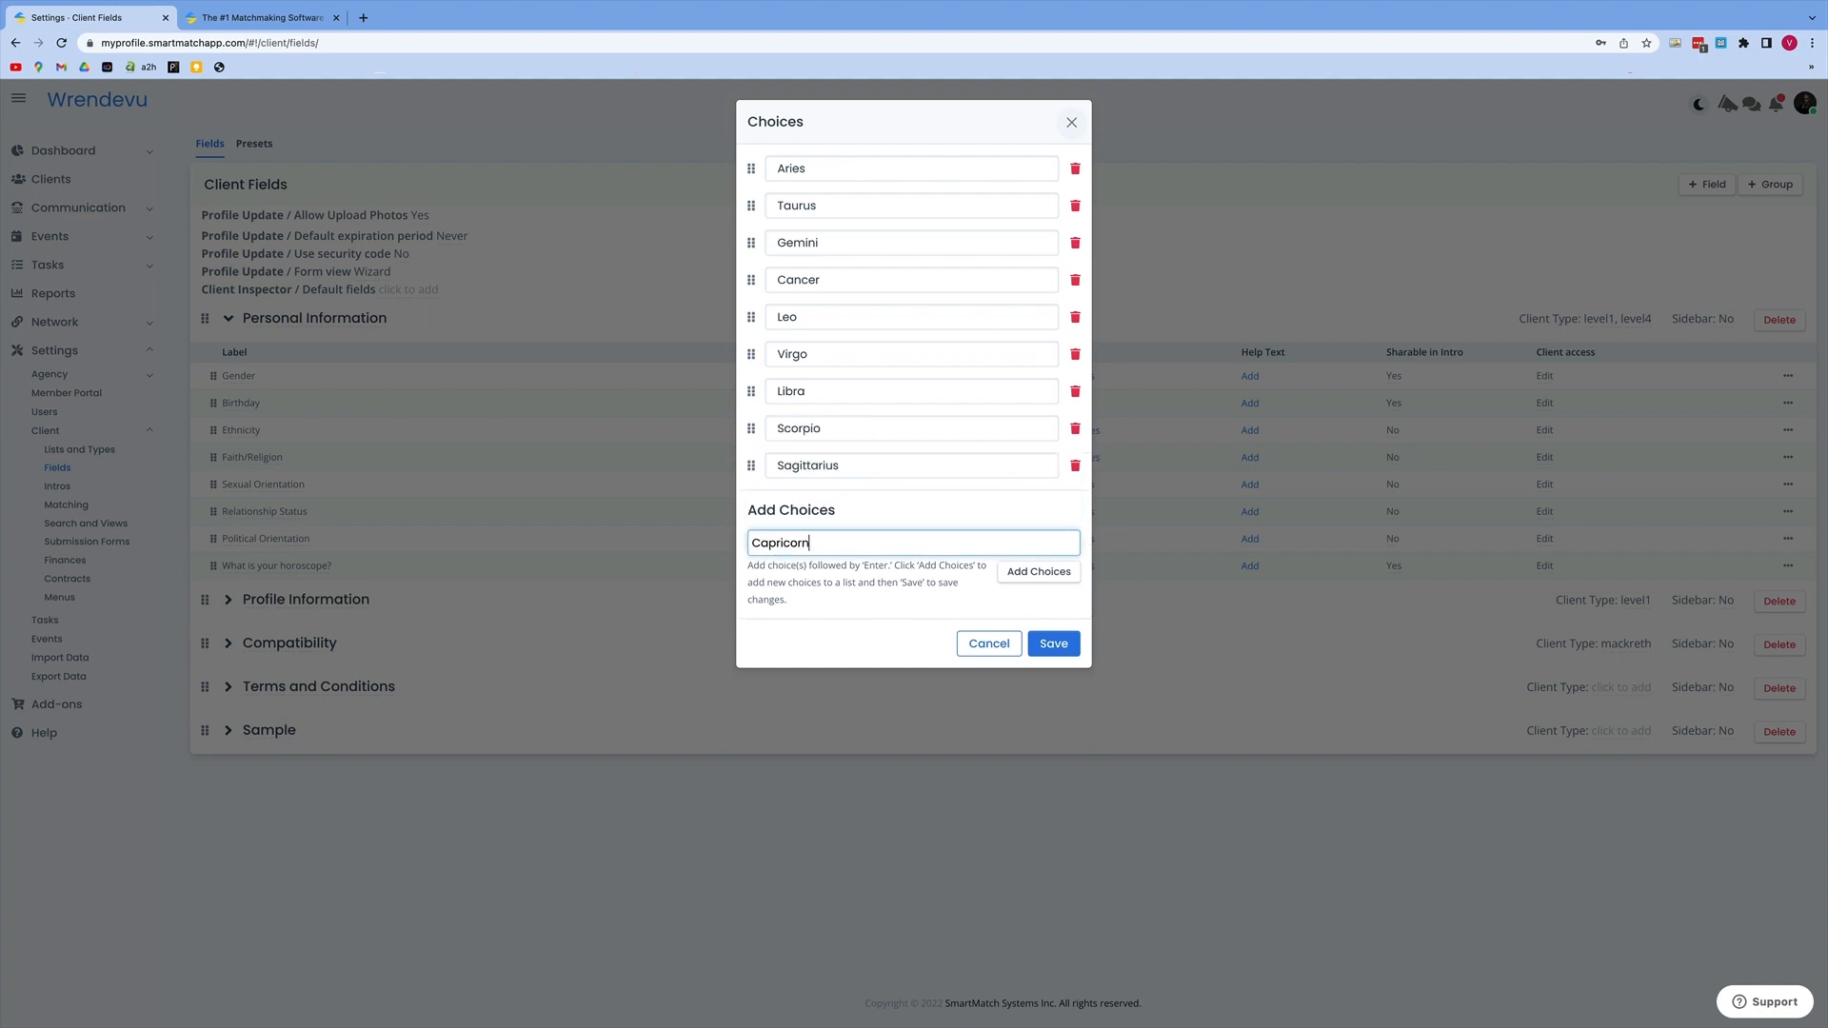
{"action": "key", "text": "Return"}
{"action": "type", "text": "Aquarius"}
{"action": "key", "text": "Return"}
{"action": "type", "text": "Pisces"}
{"action": "left_click", "coordinate": [1052, 737]}
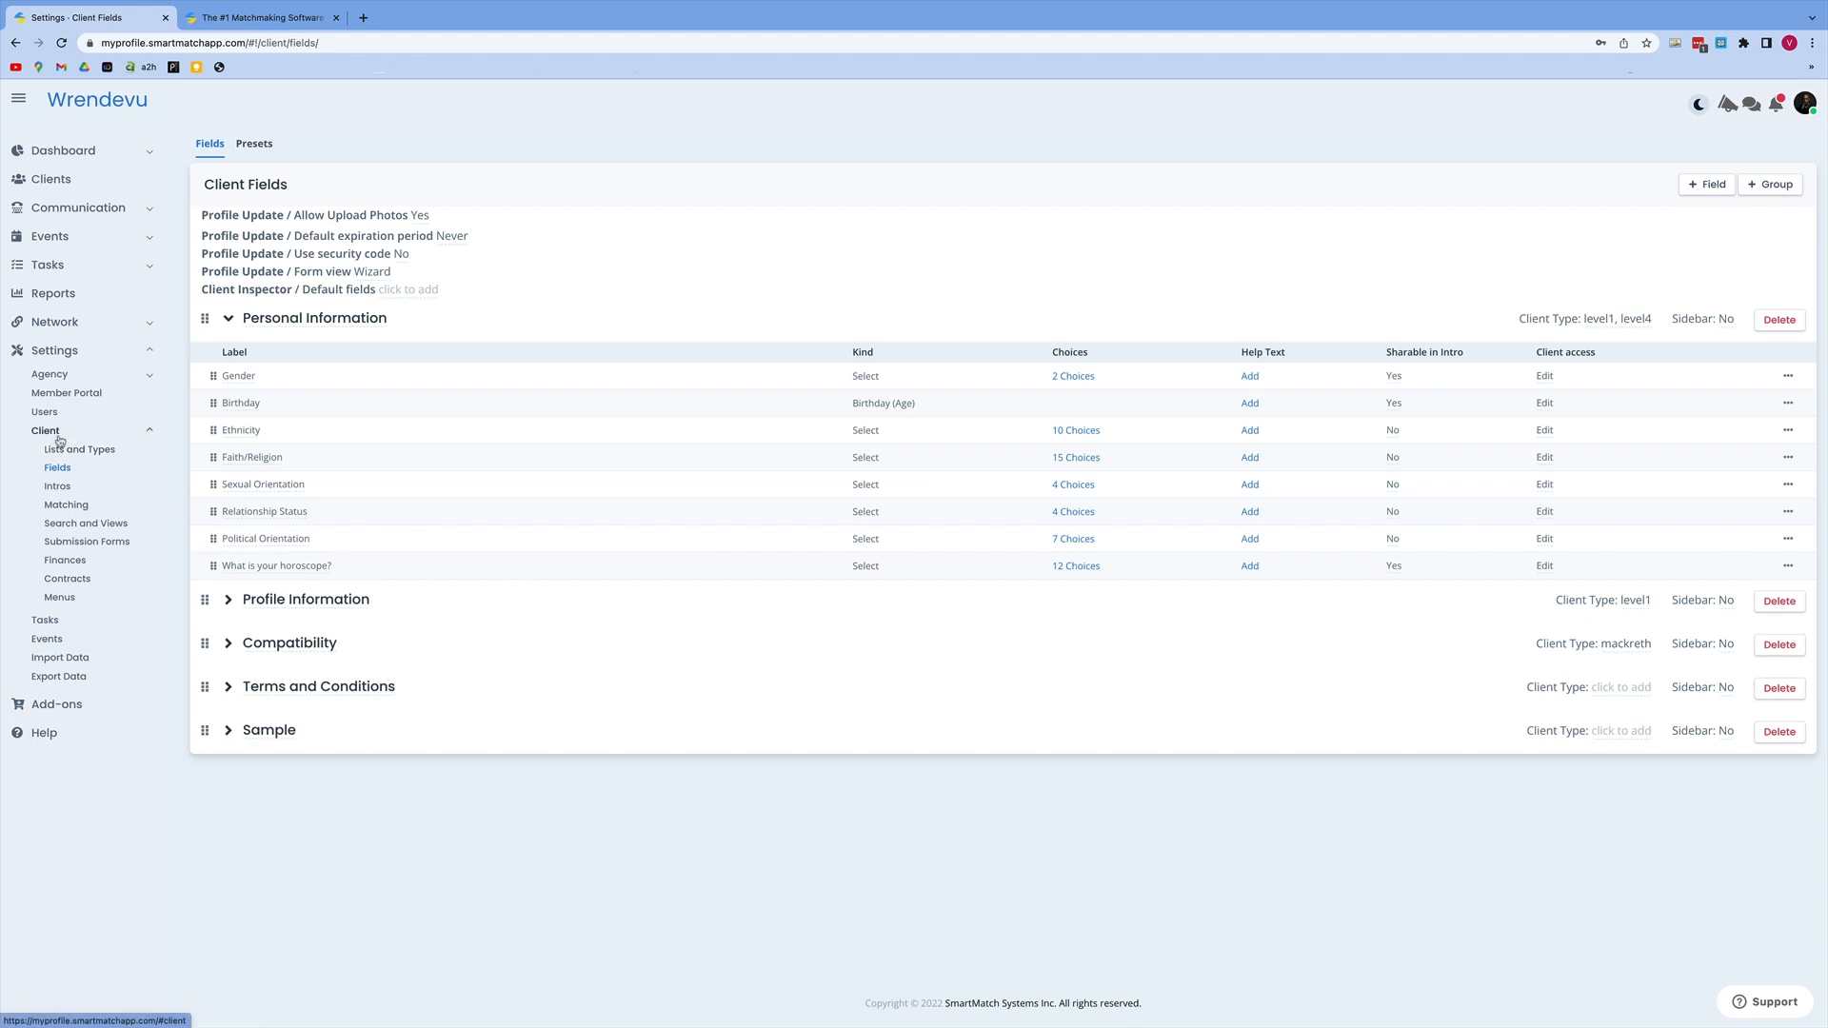
Step: In the client matching settings, add a connected field for "What is your horoscope?" with kind Select in the Match Preferences group
{"action": "left_click", "coordinate": [75, 511]}
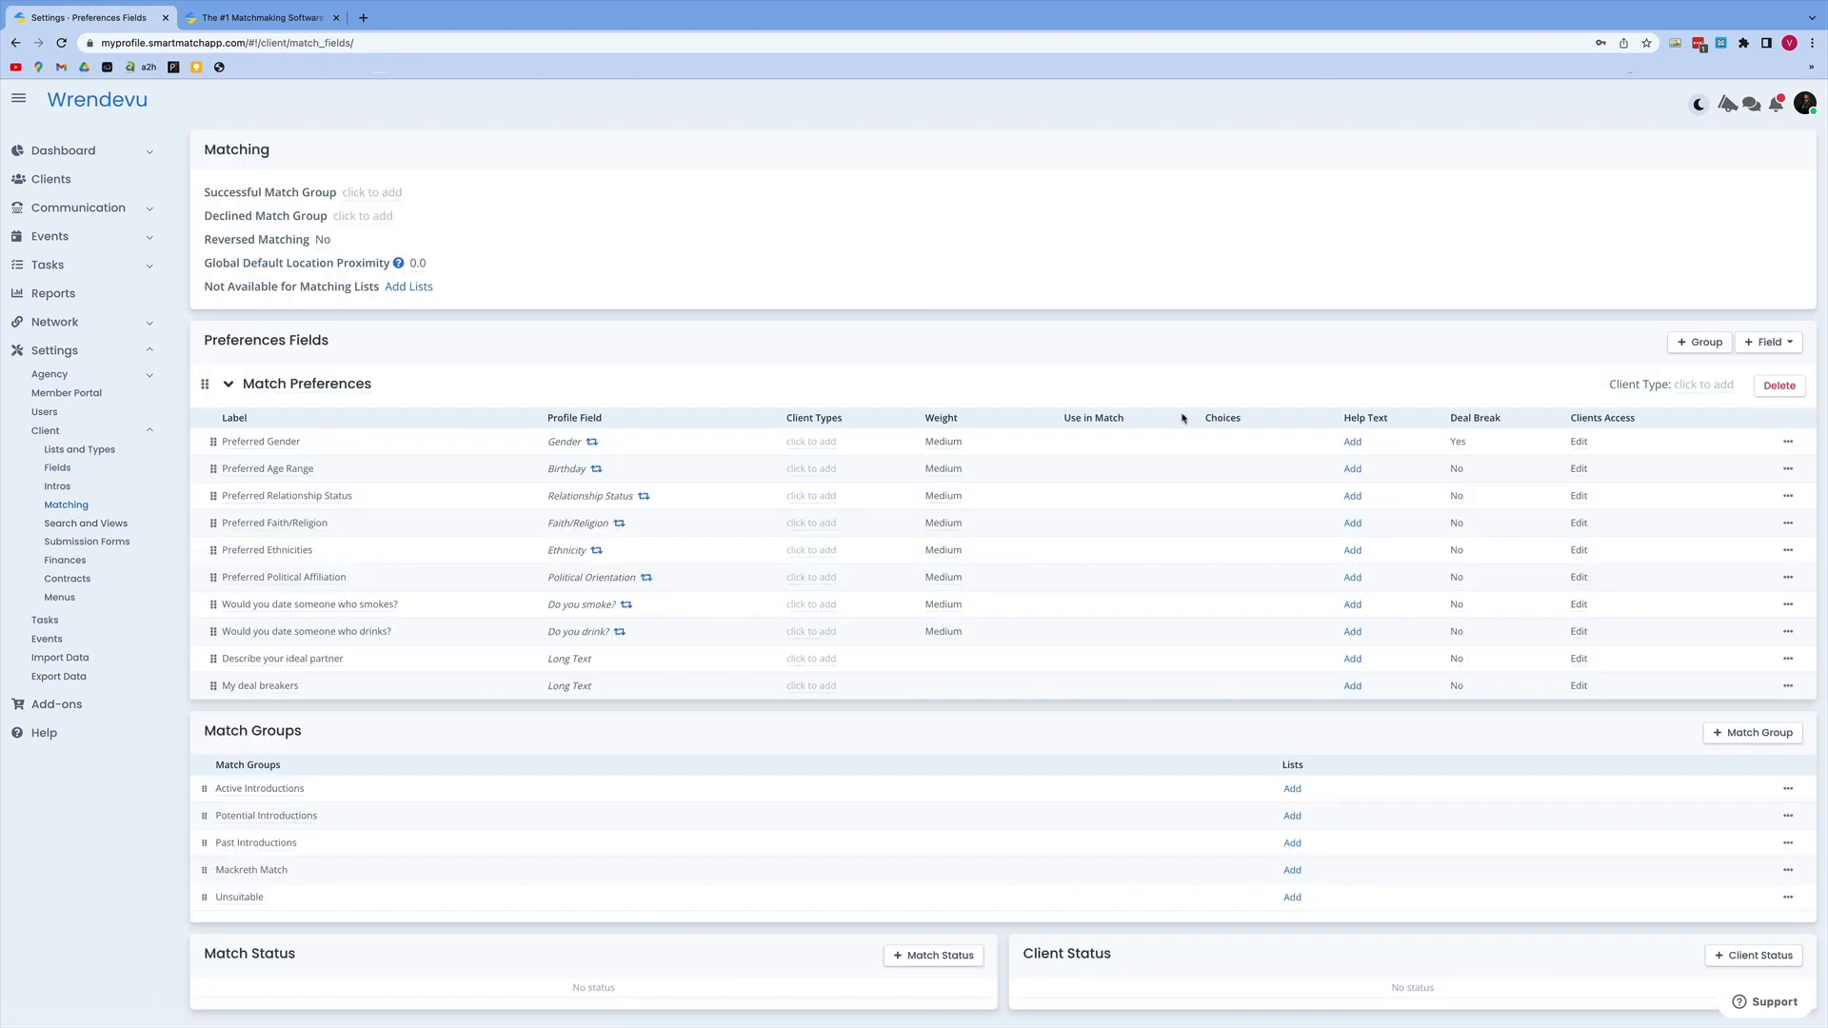
{"action": "left_click", "coordinate": [1759, 347]}
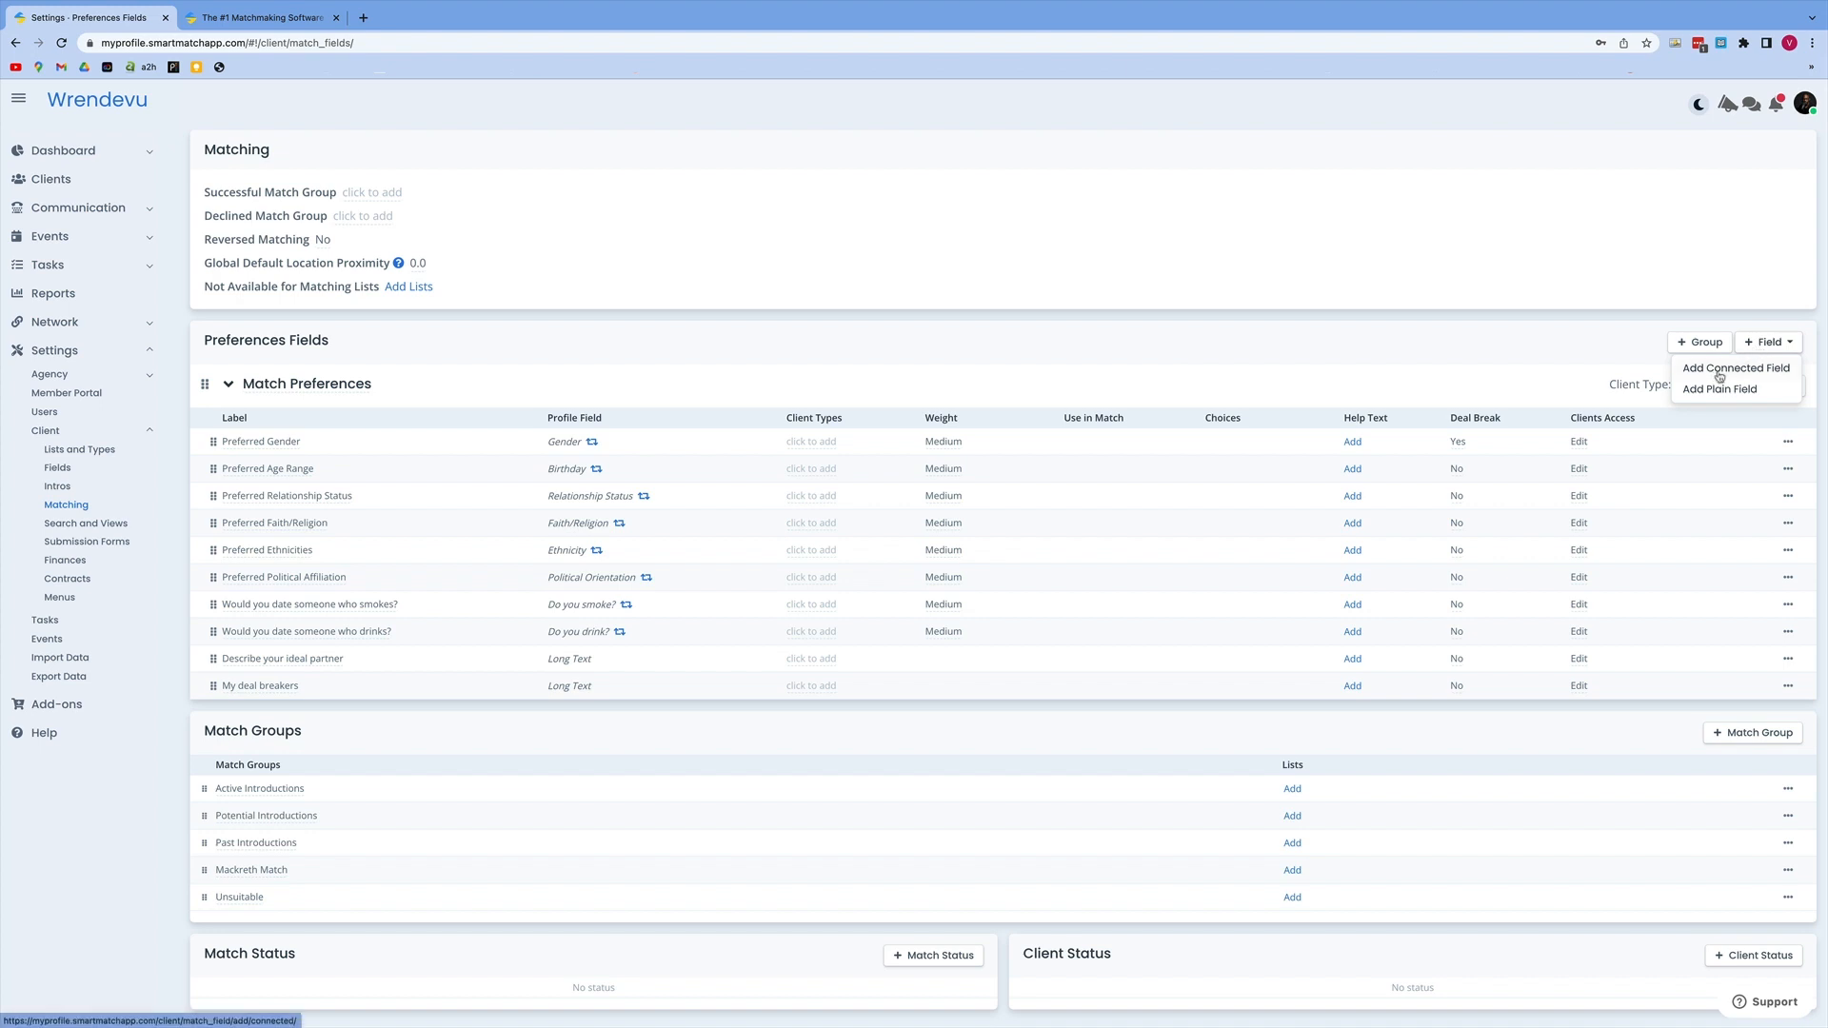
{"action": "left_click", "coordinate": [1719, 377]}
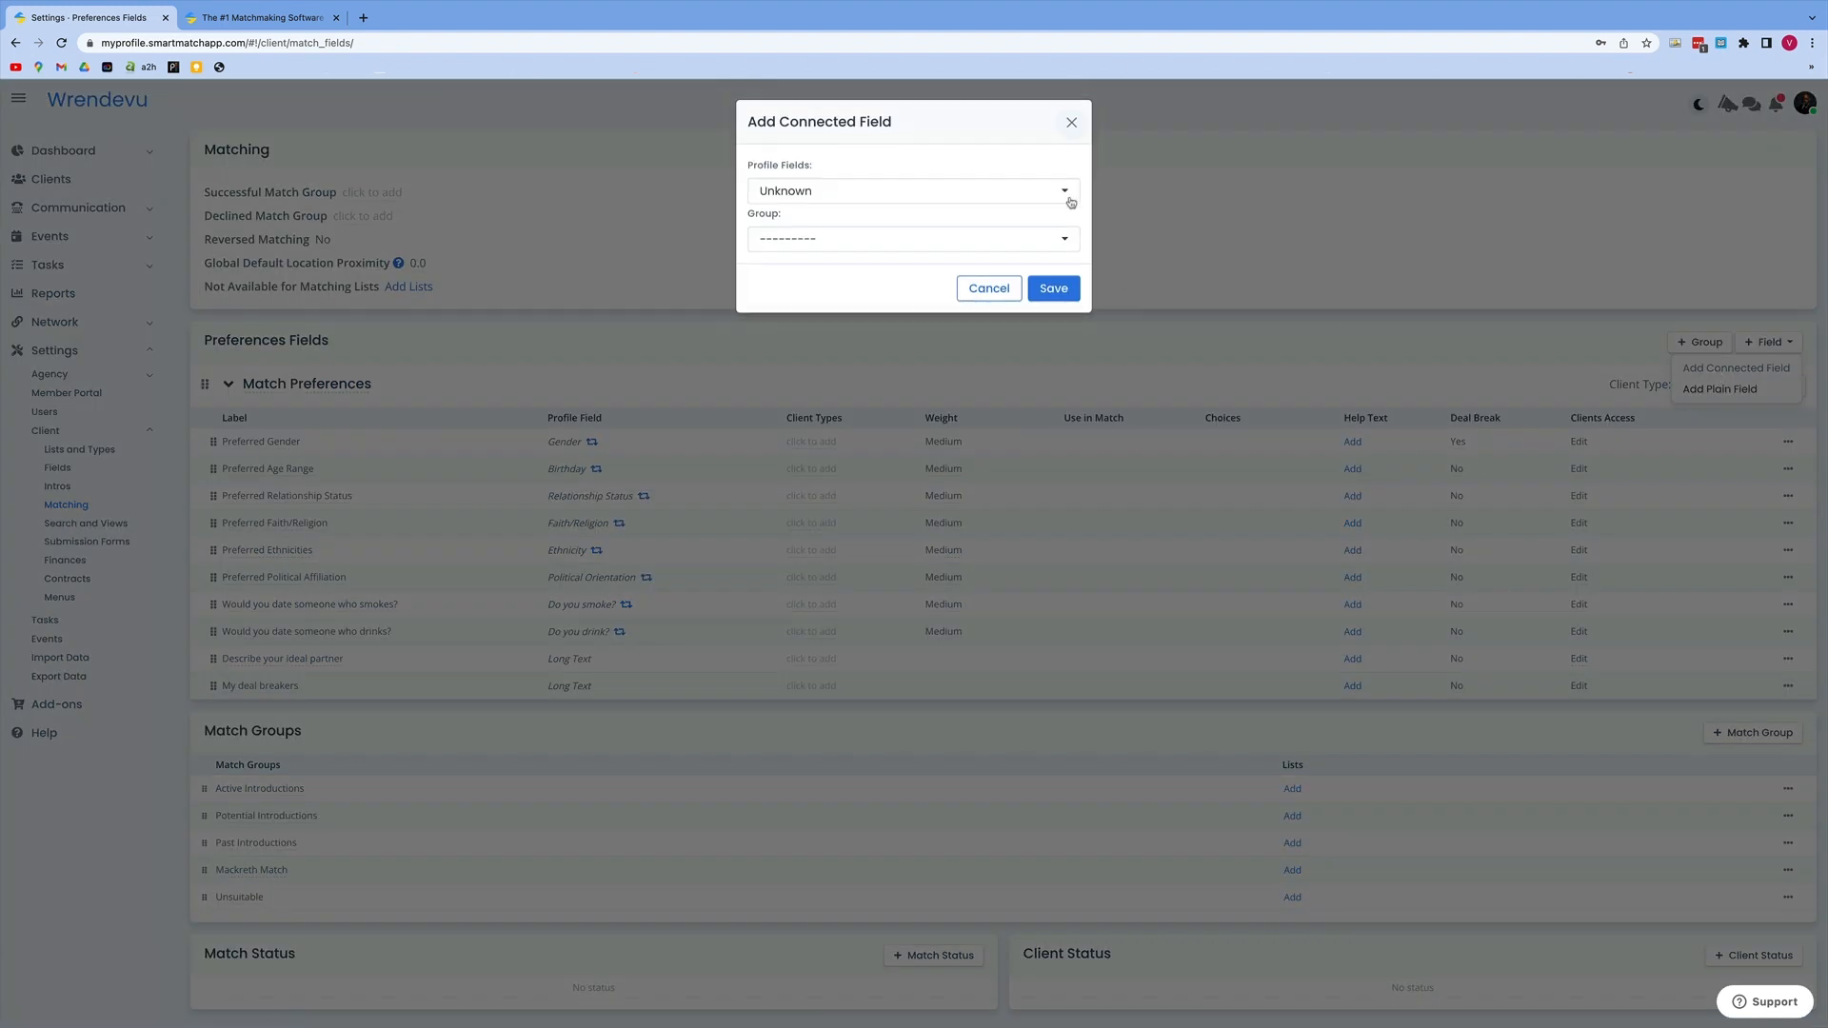
{"action": "left_click", "coordinate": [1070, 200]}
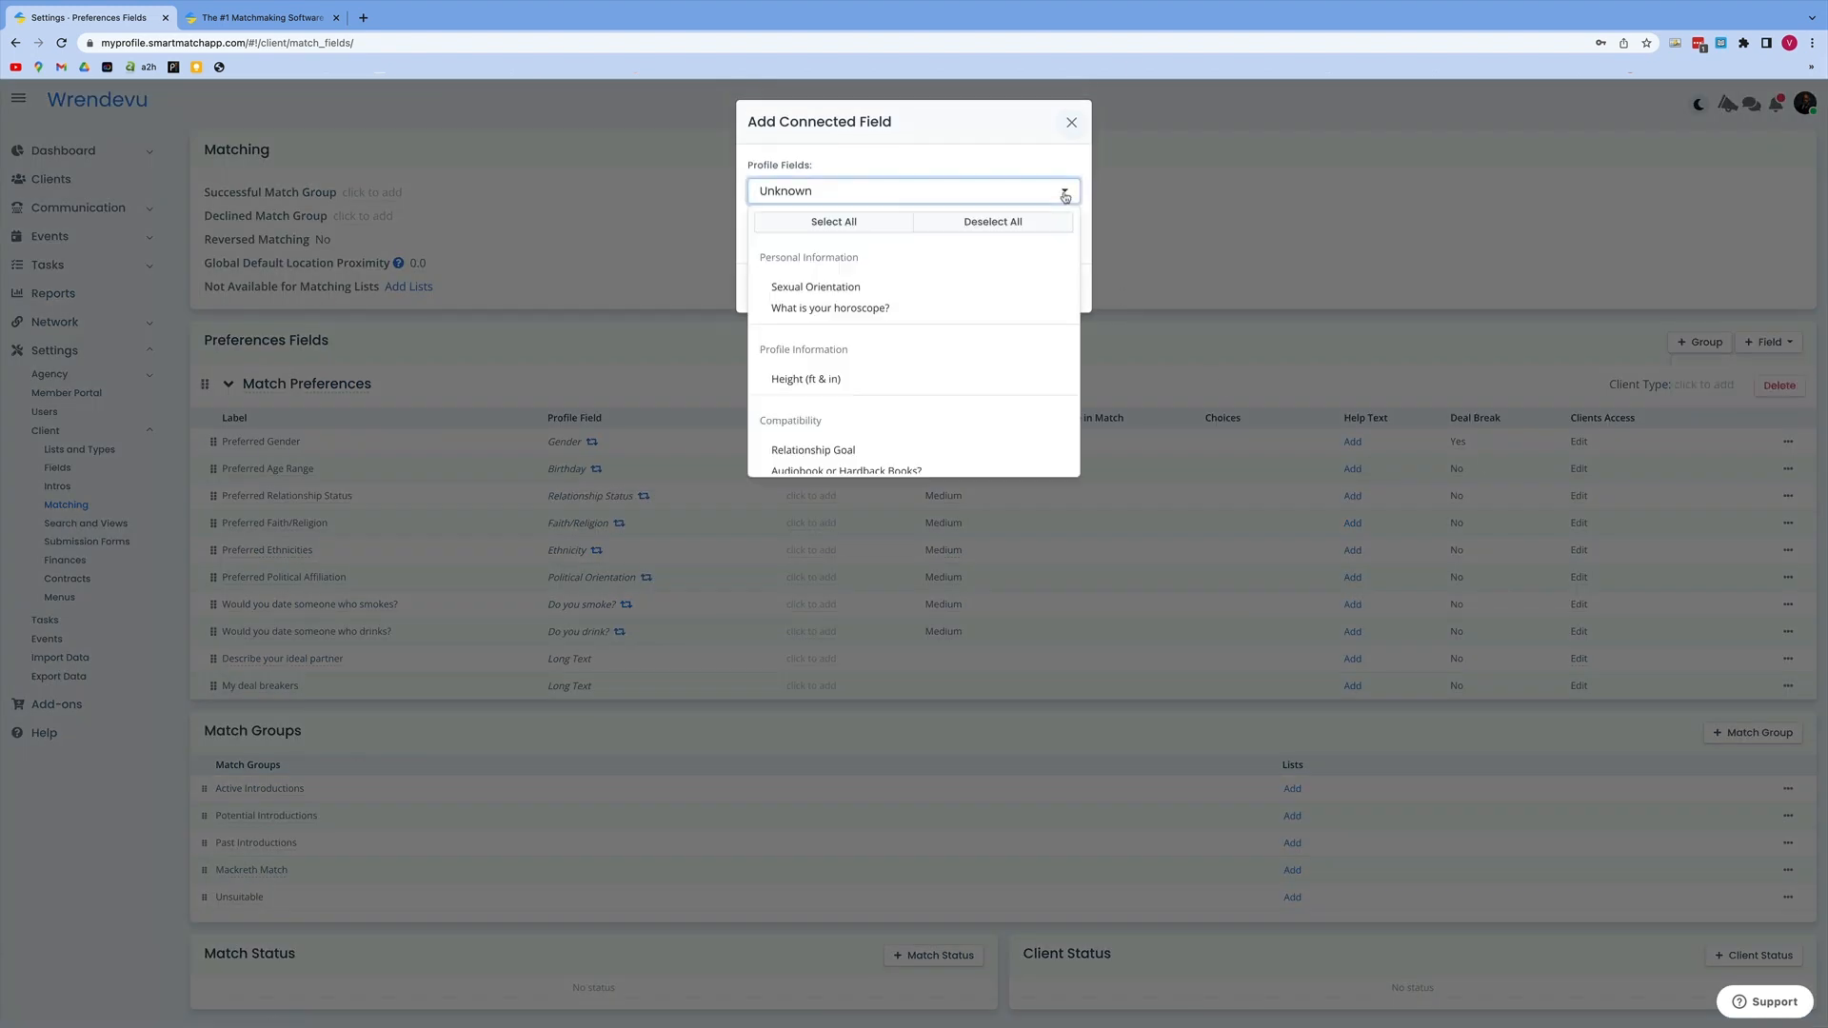
{"action": "left_click", "coordinate": [855, 310]}
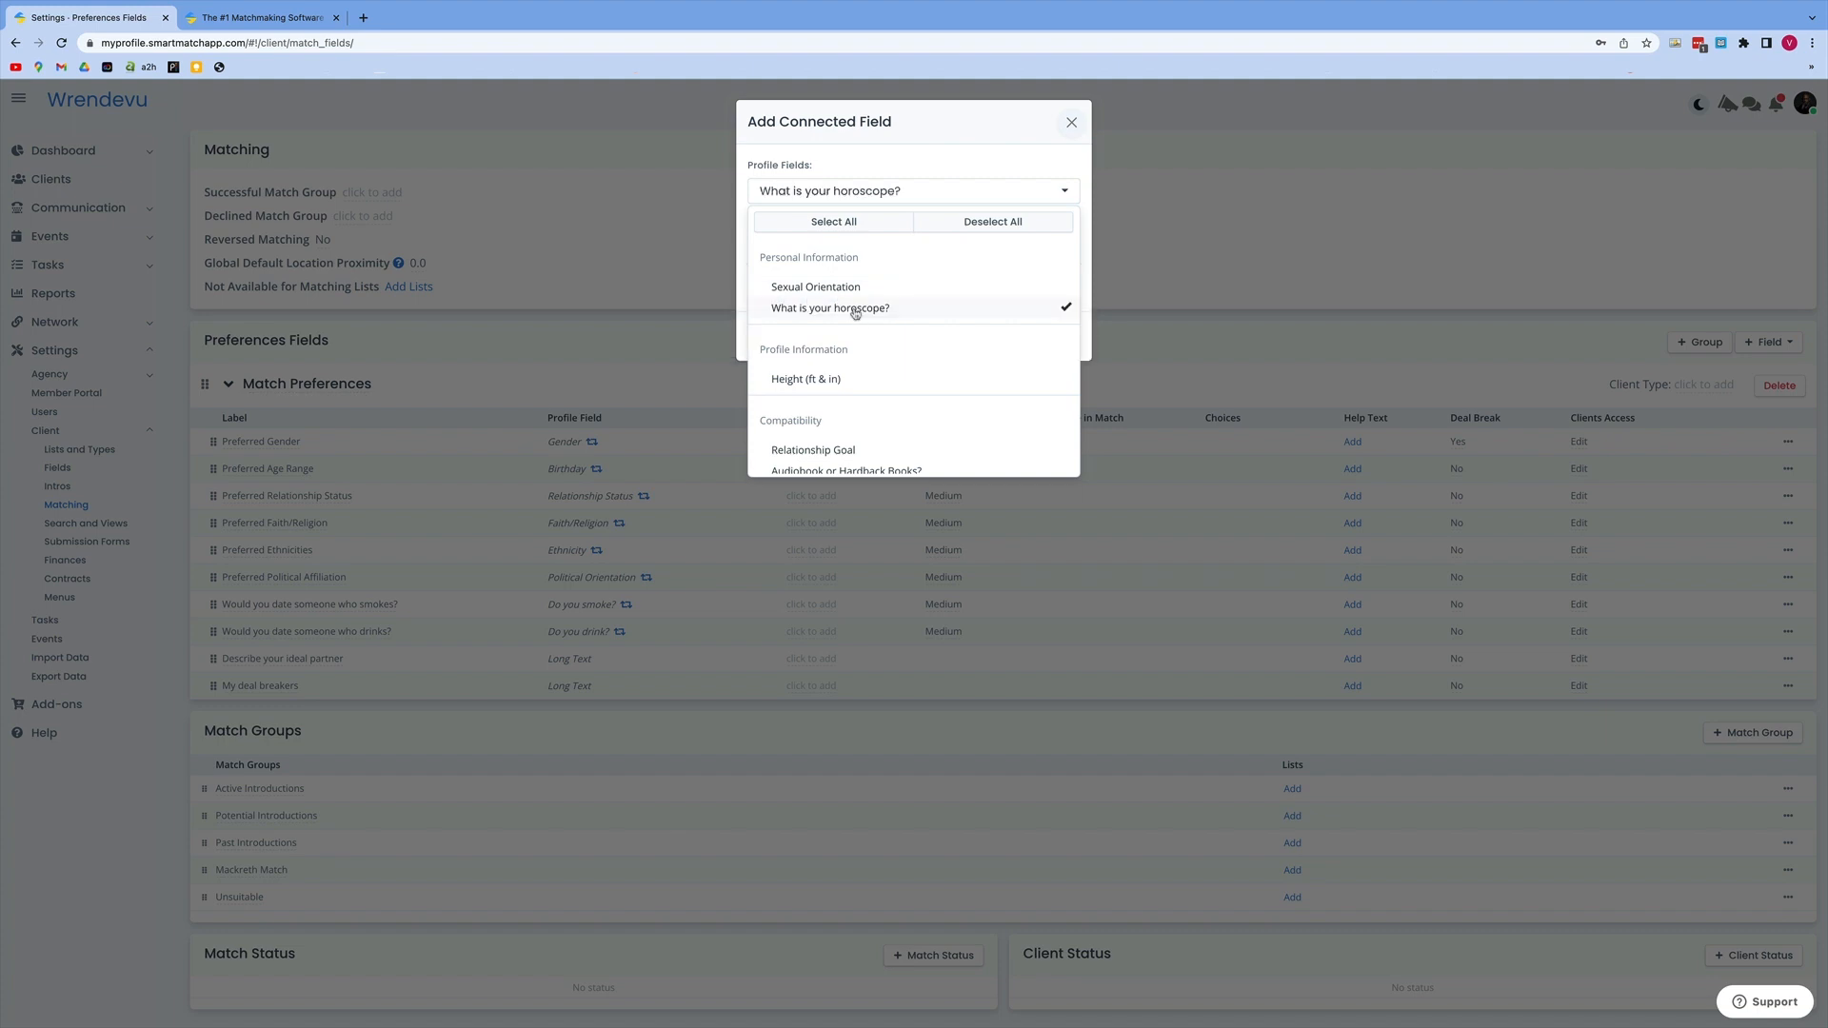
{"action": "left_click", "coordinate": [1005, 188]}
{"action": "left_click", "coordinate": [1058, 241]}
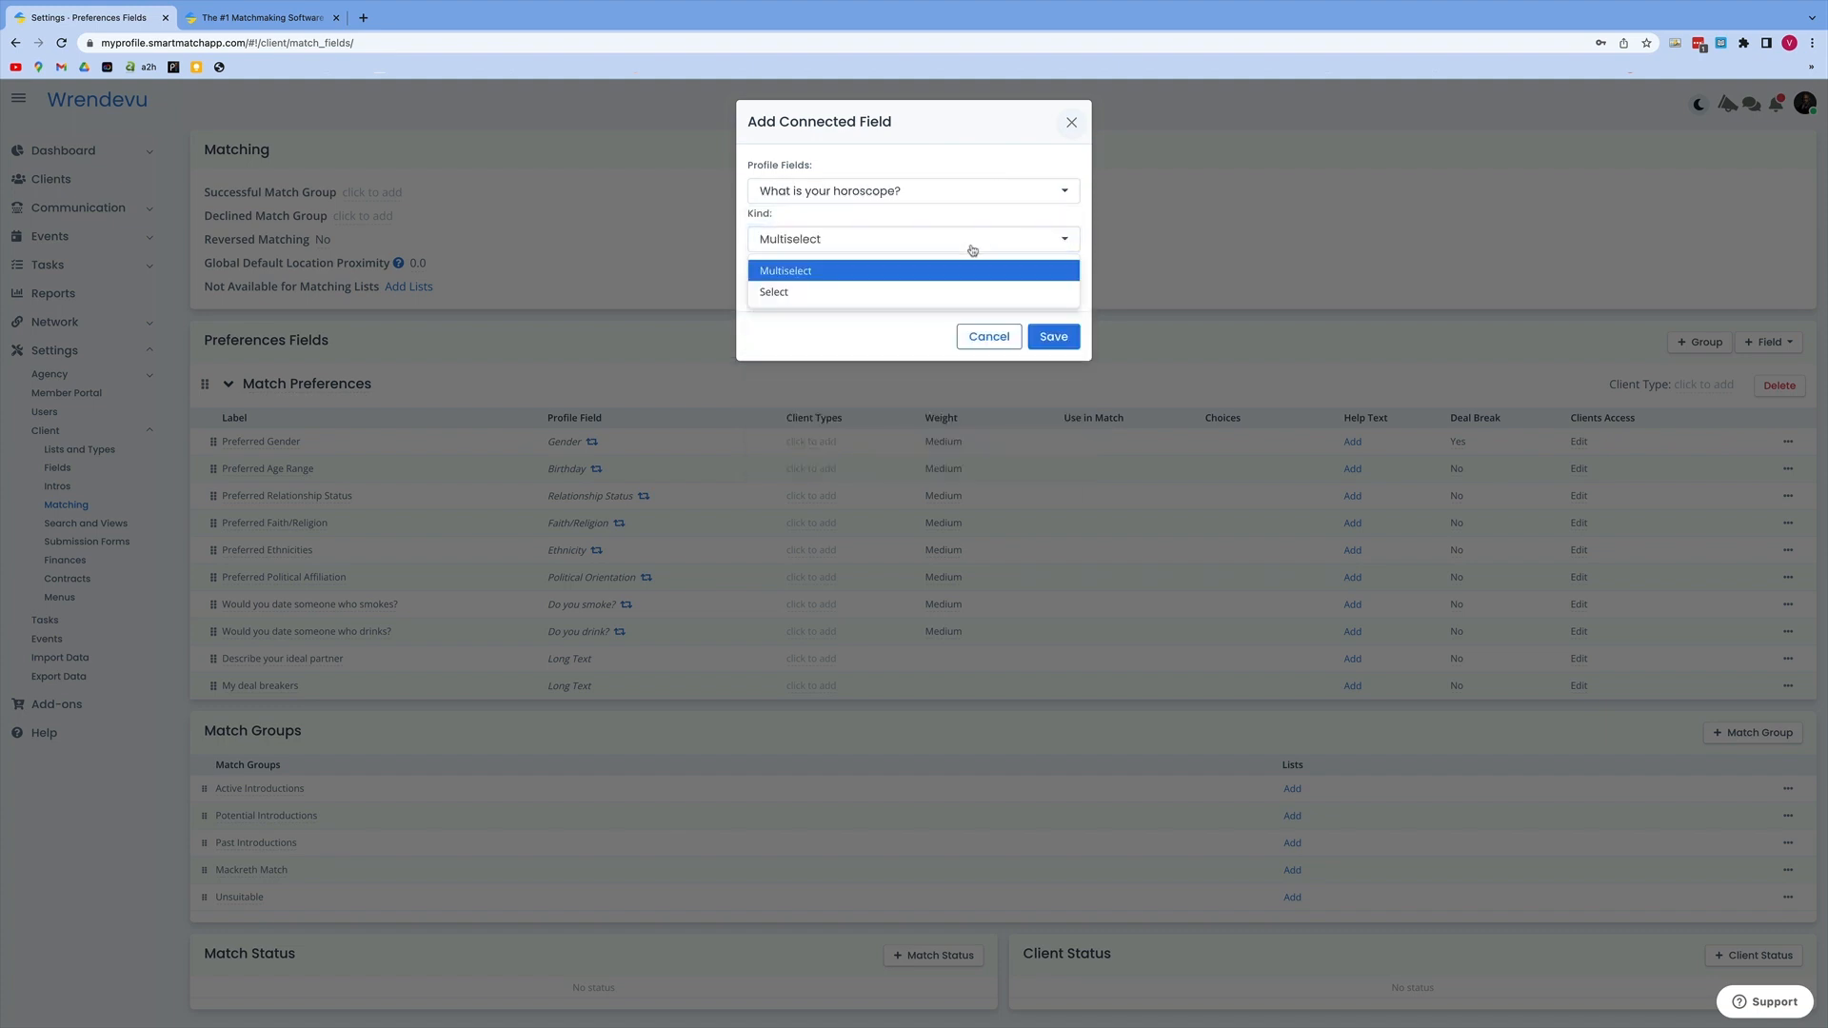
{"action": "left_click", "coordinate": [886, 294]}
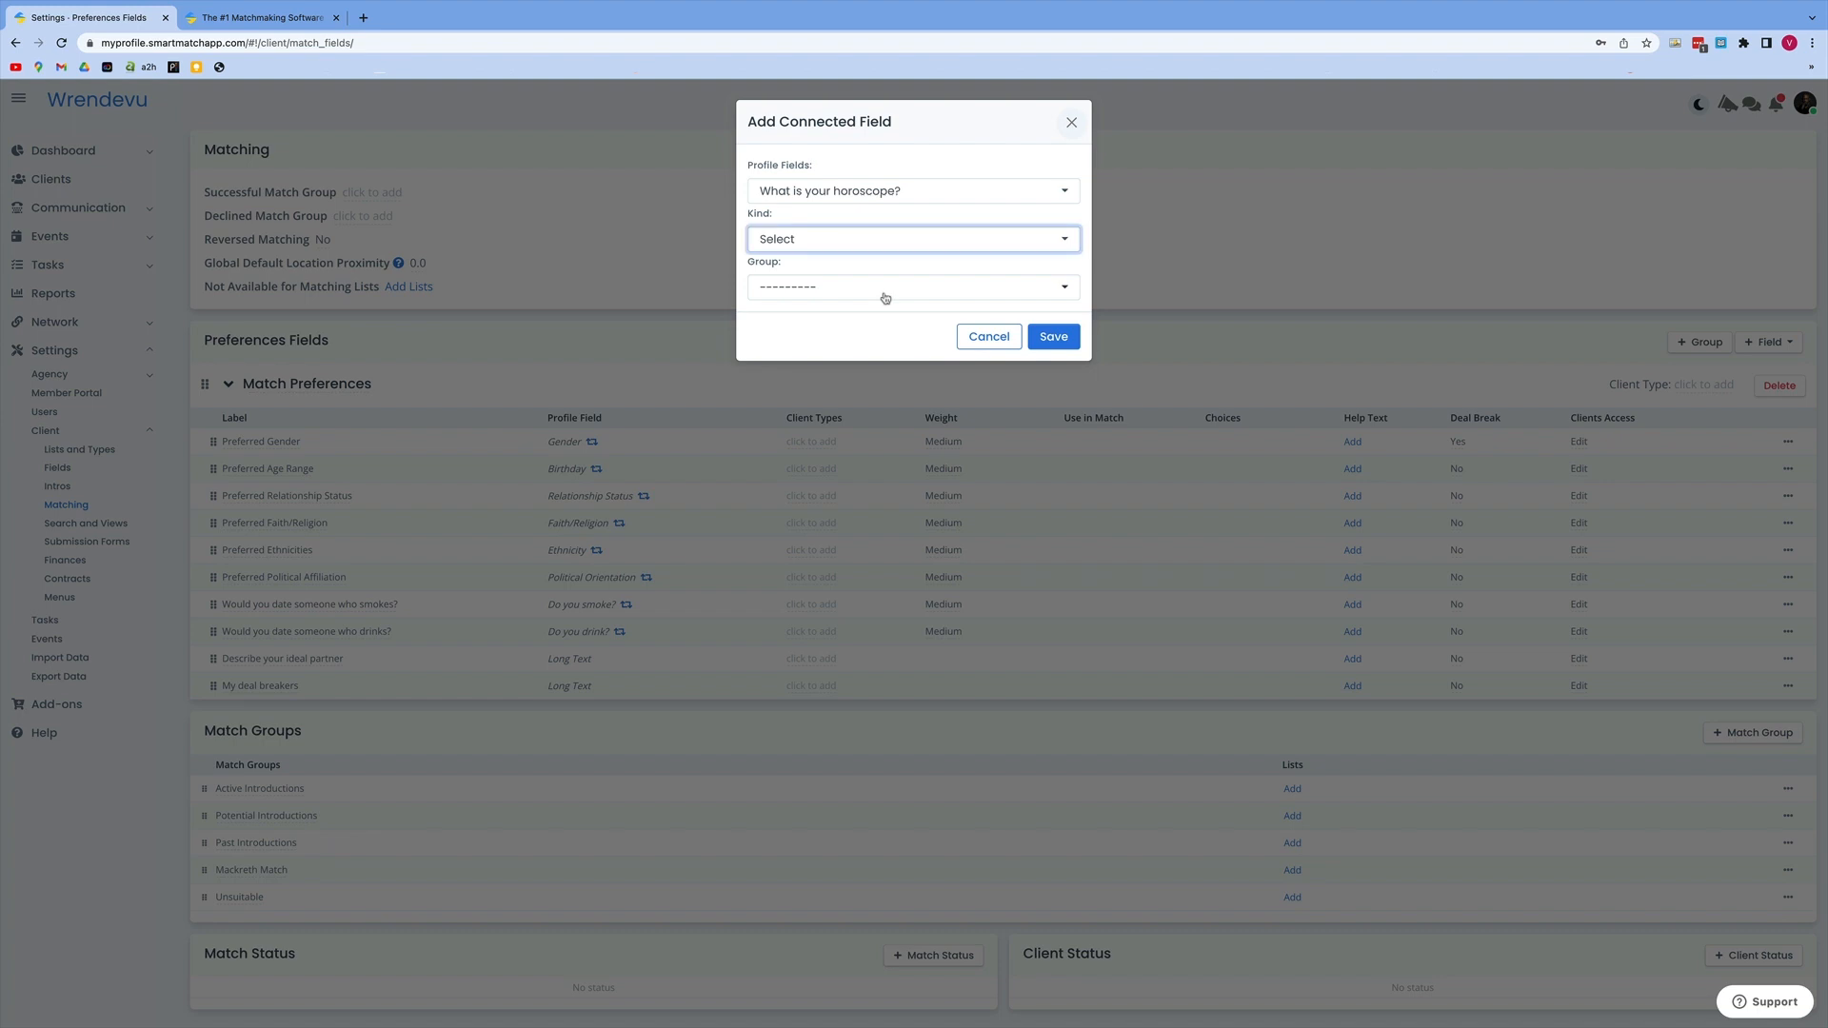
{"action": "left_click", "coordinate": [1067, 291]}
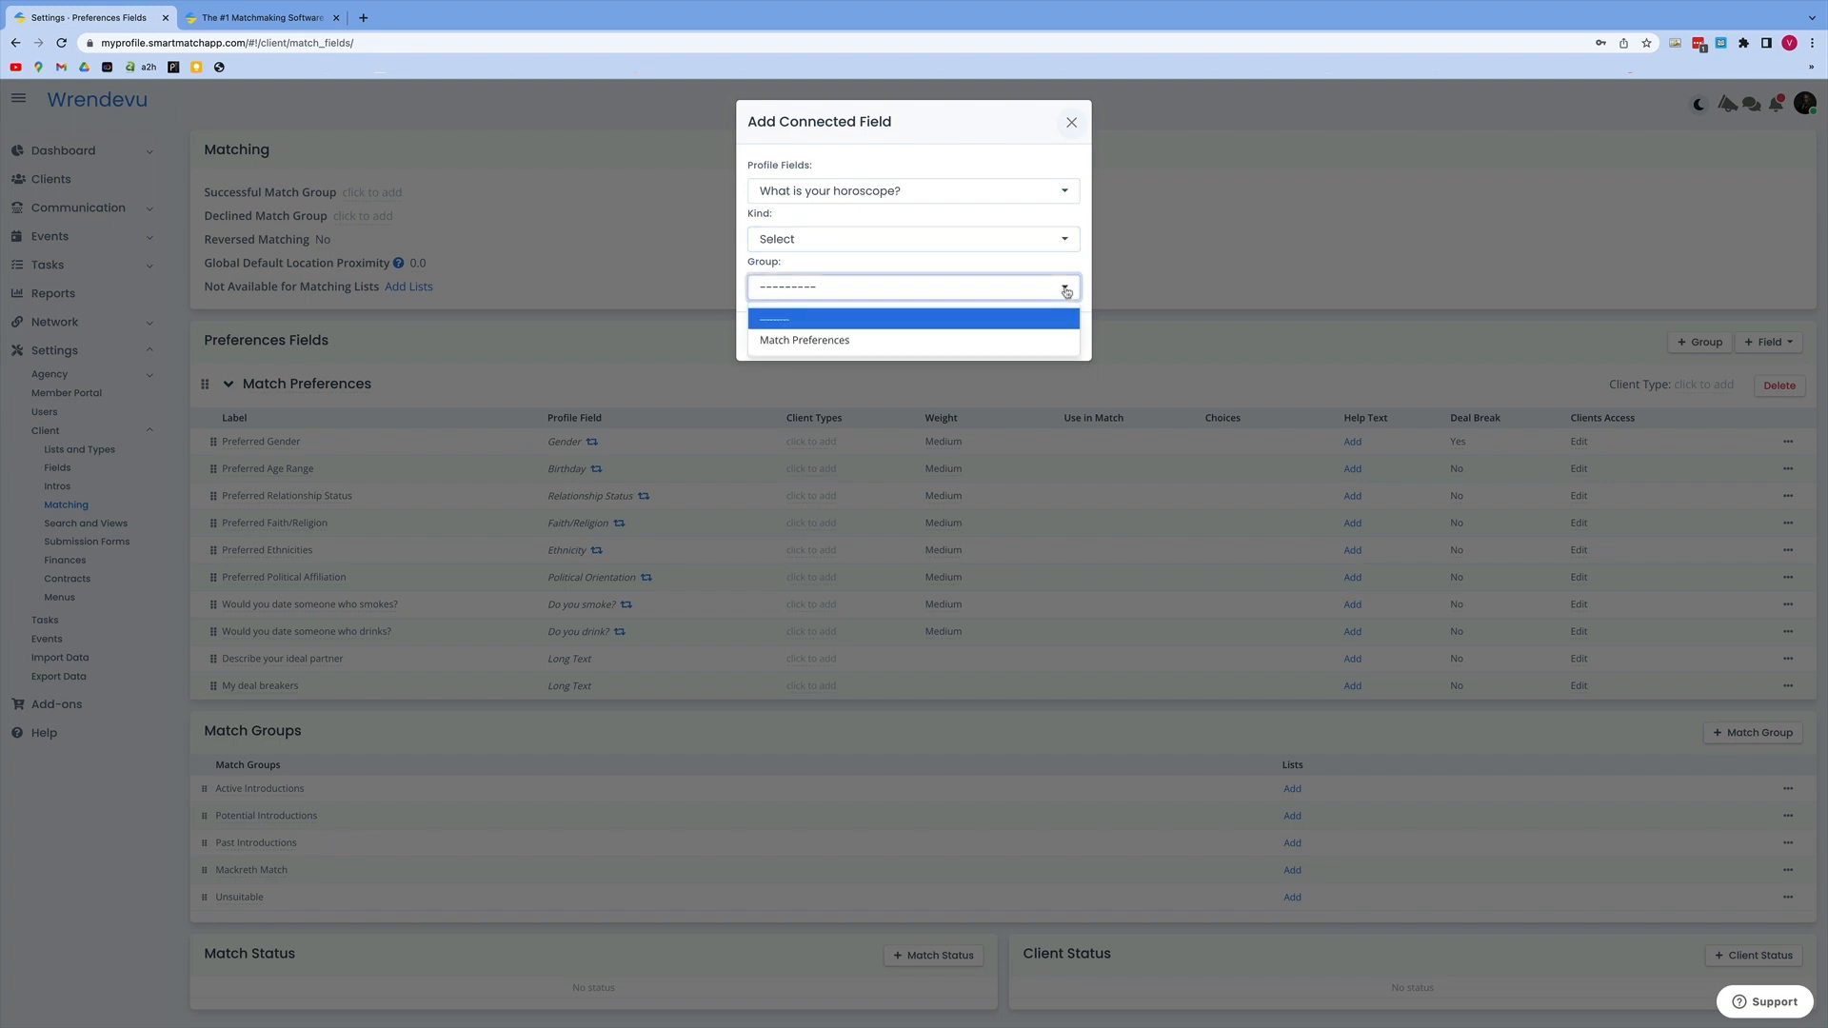
{"action": "left_click", "coordinate": [834, 342]}
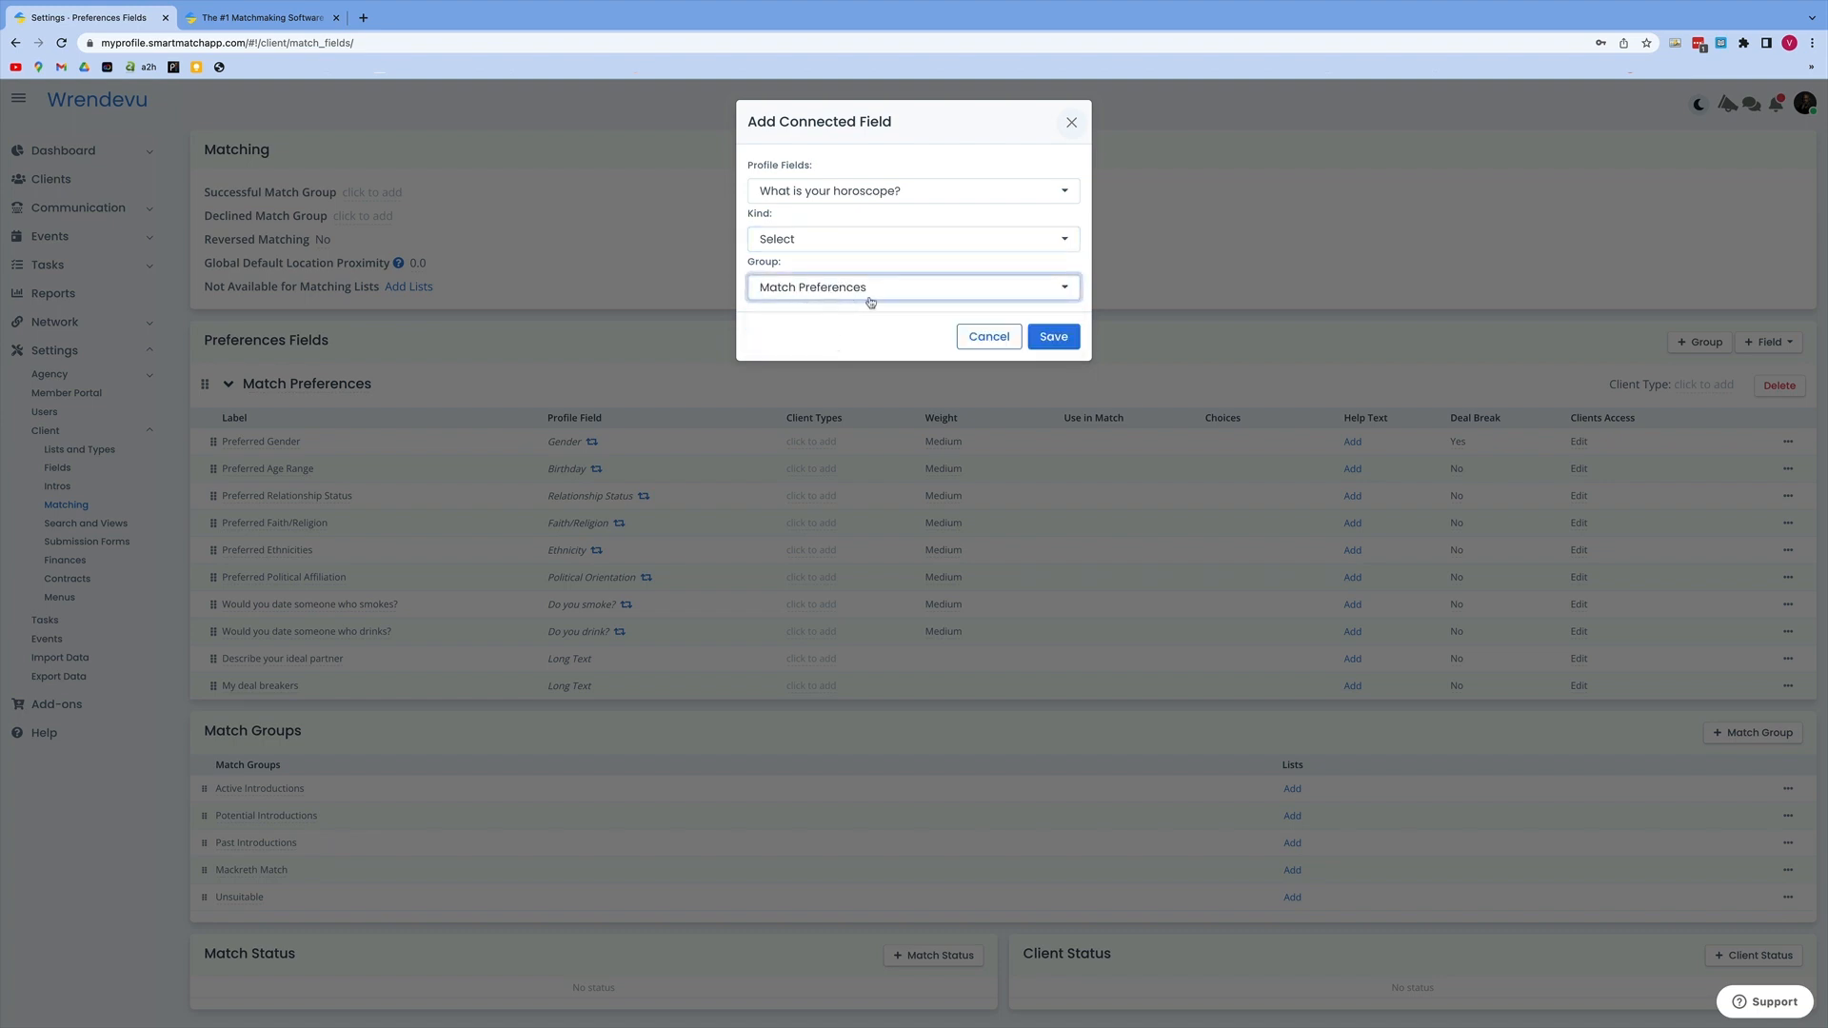
{"action": "left_click", "coordinate": [1059, 339]}
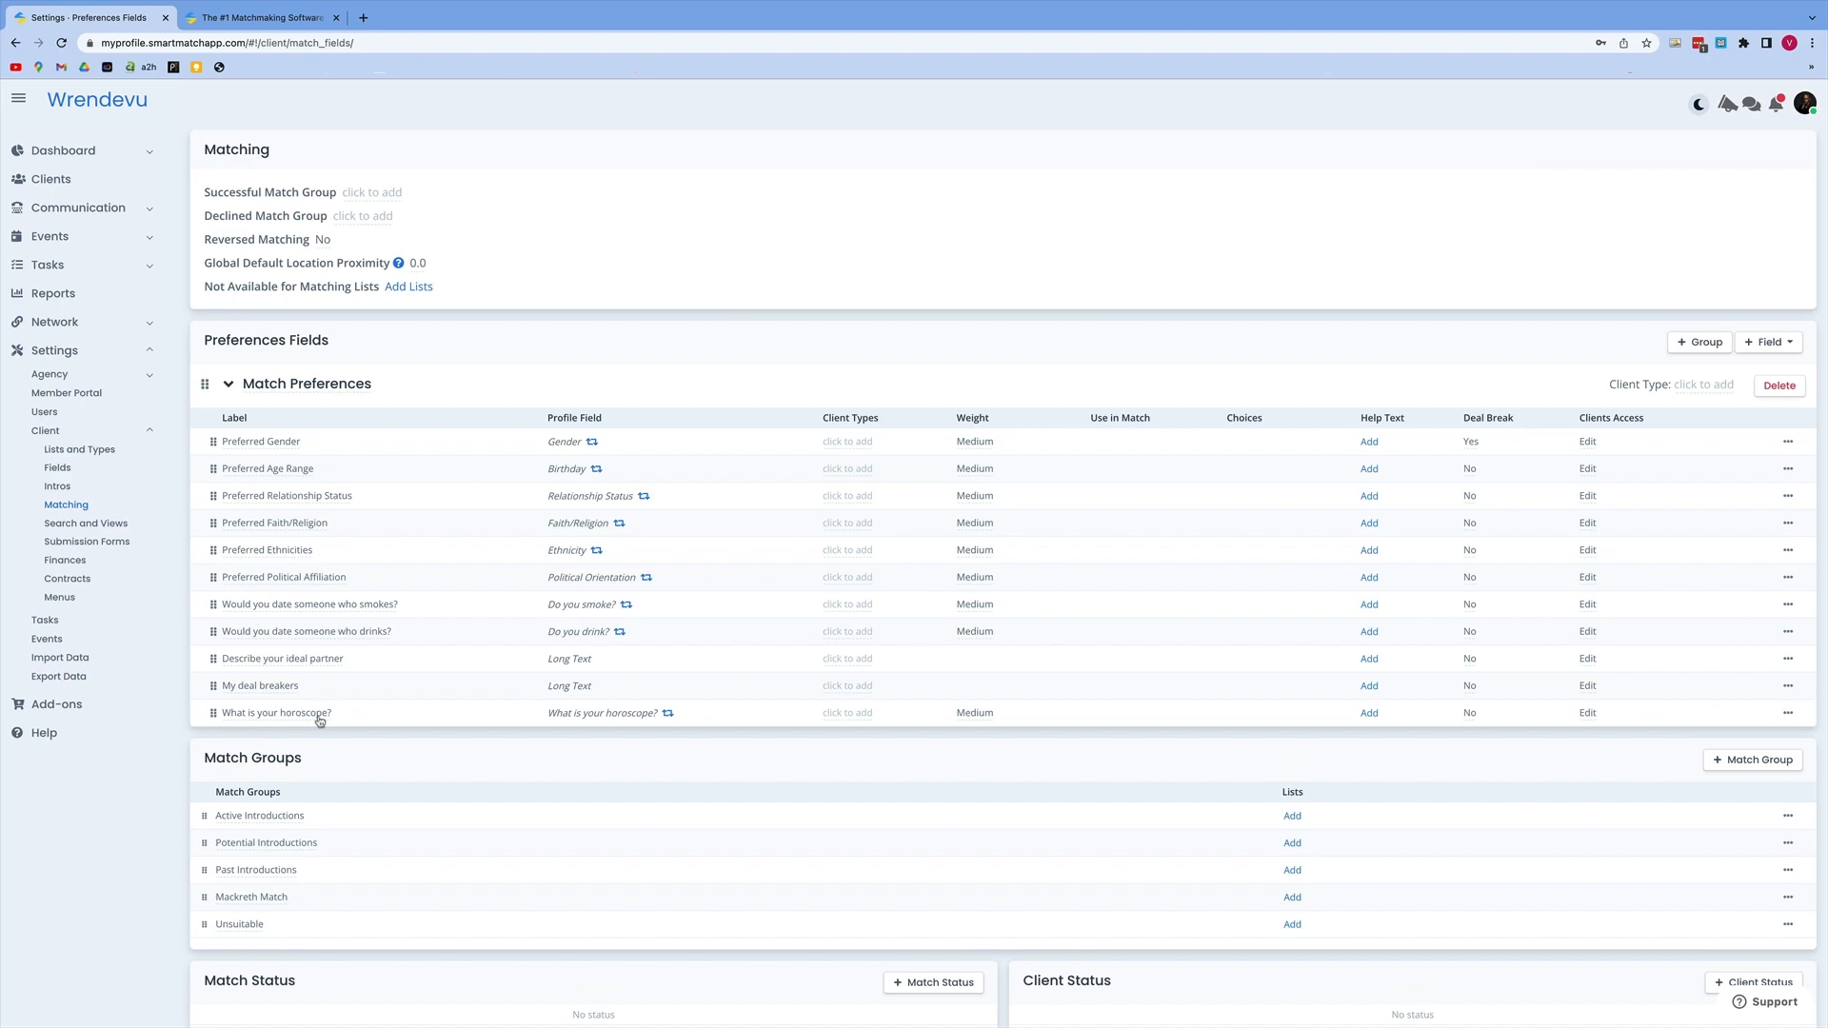
Step: Create a new client submission form named "Site Form.4" in the client settings and save it
{"action": "left_click", "coordinate": [51, 180]}
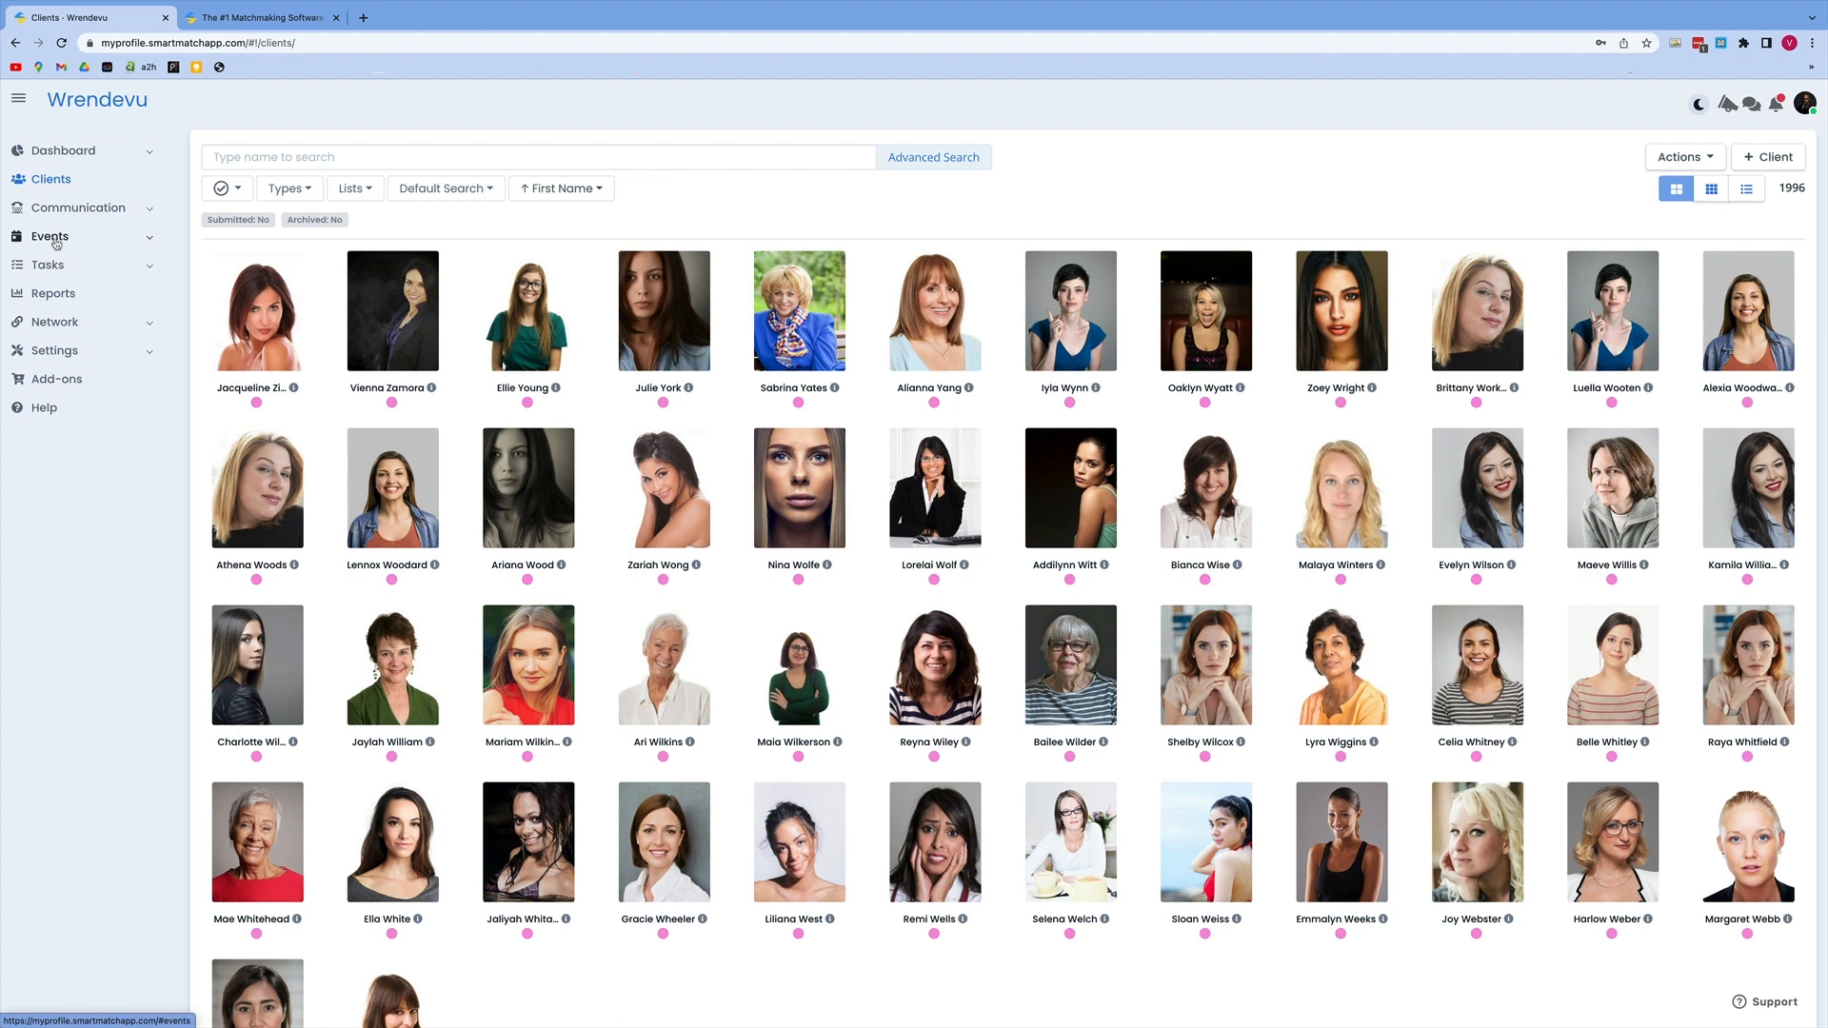
{"action": "left_click", "coordinate": [144, 353]}
{"action": "left_click", "coordinate": [149, 433]}
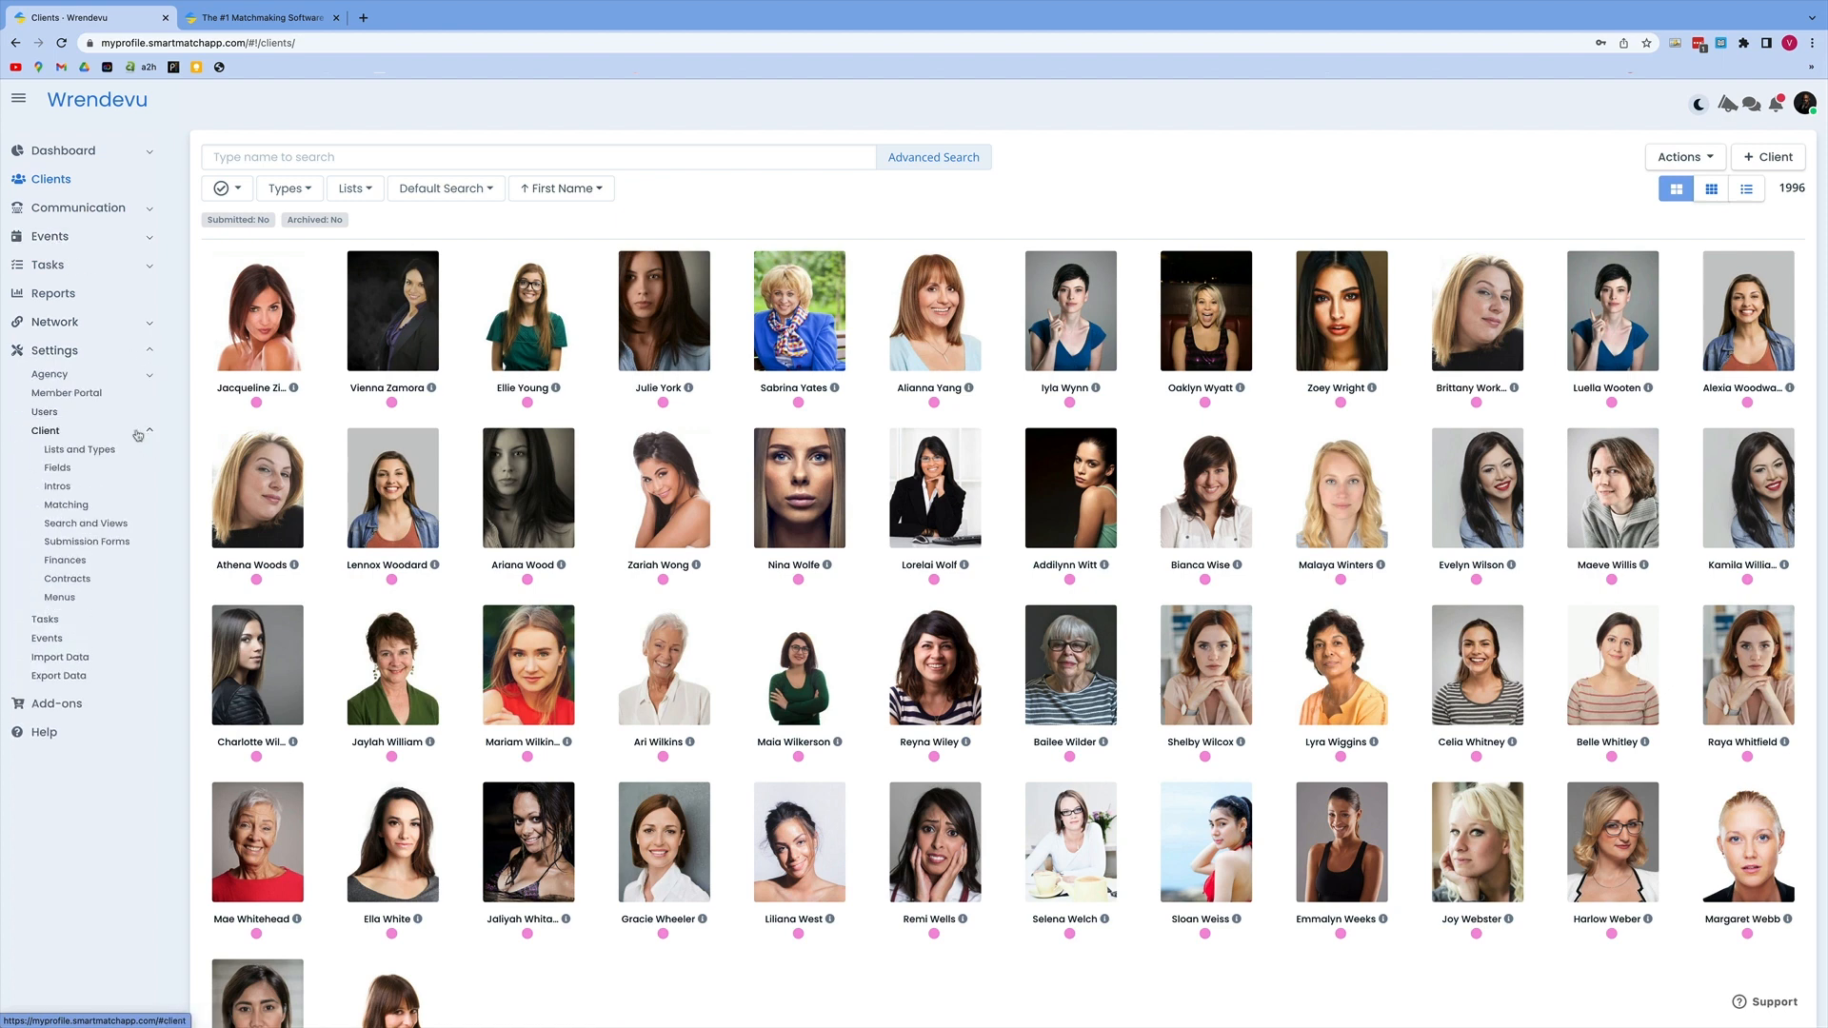
{"action": "left_click", "coordinate": [107, 541]}
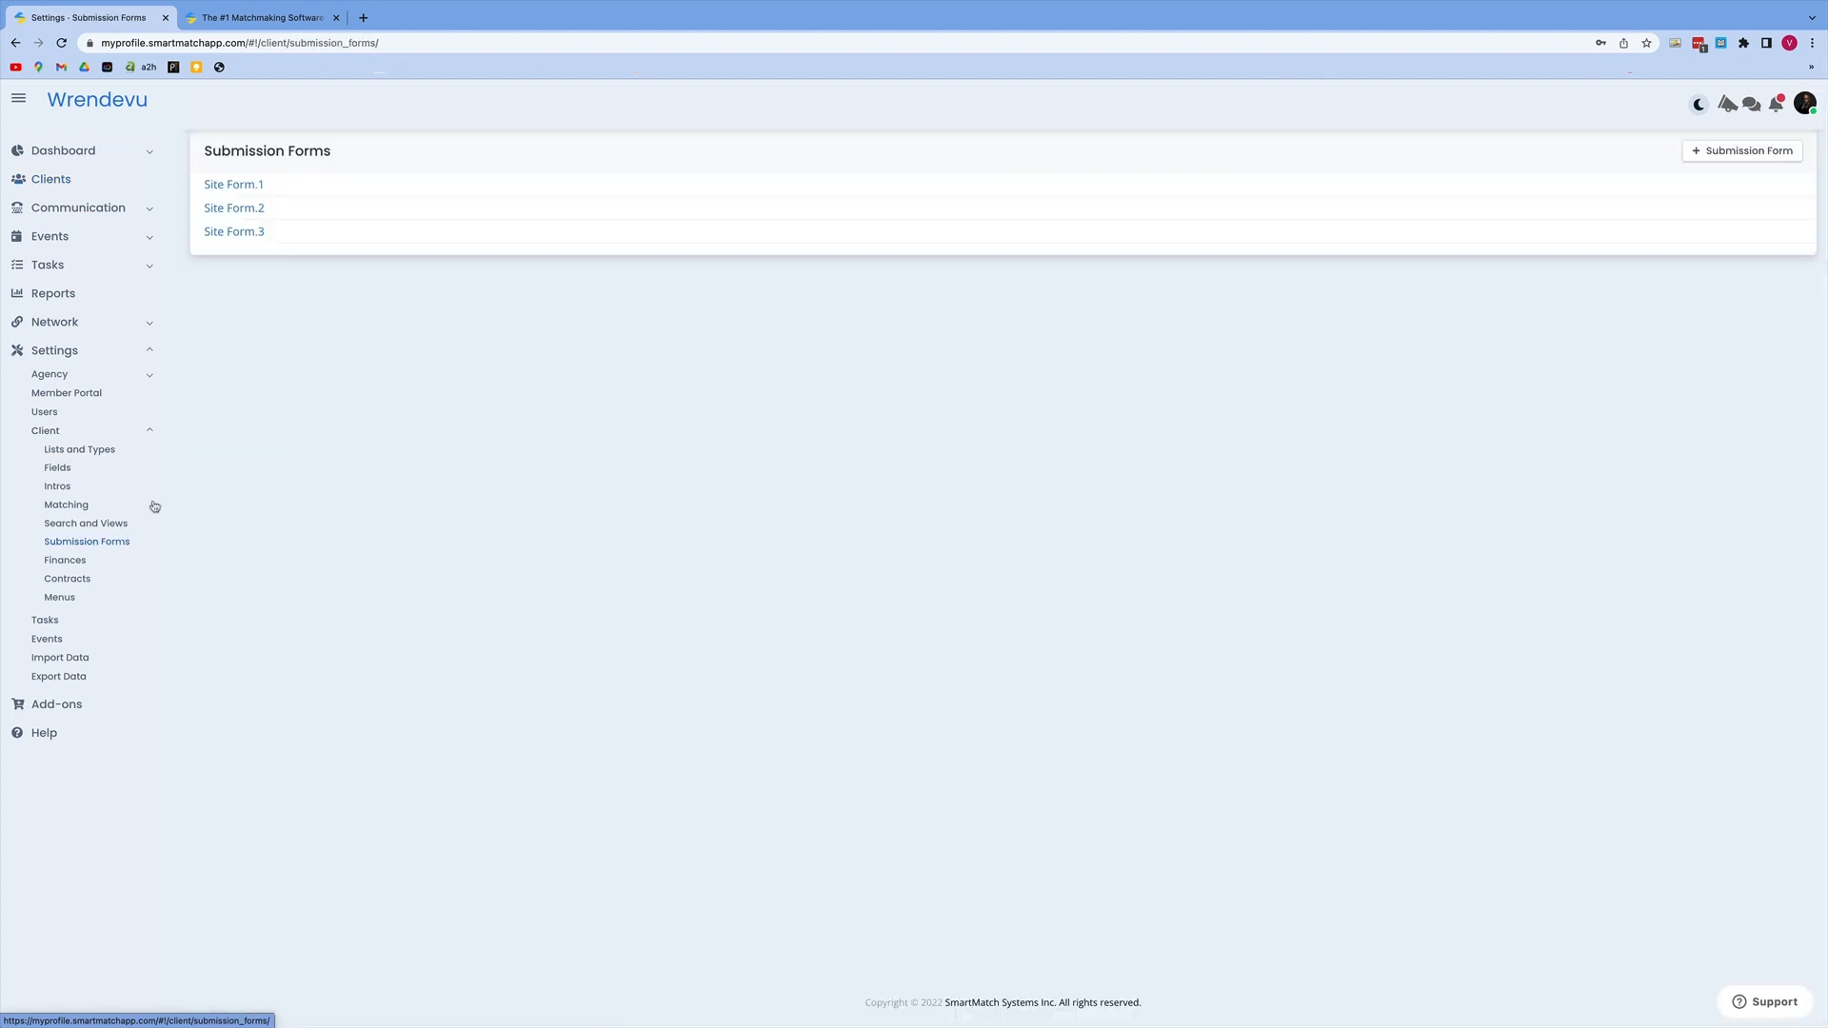
{"action": "left_click", "coordinate": [1728, 156]}
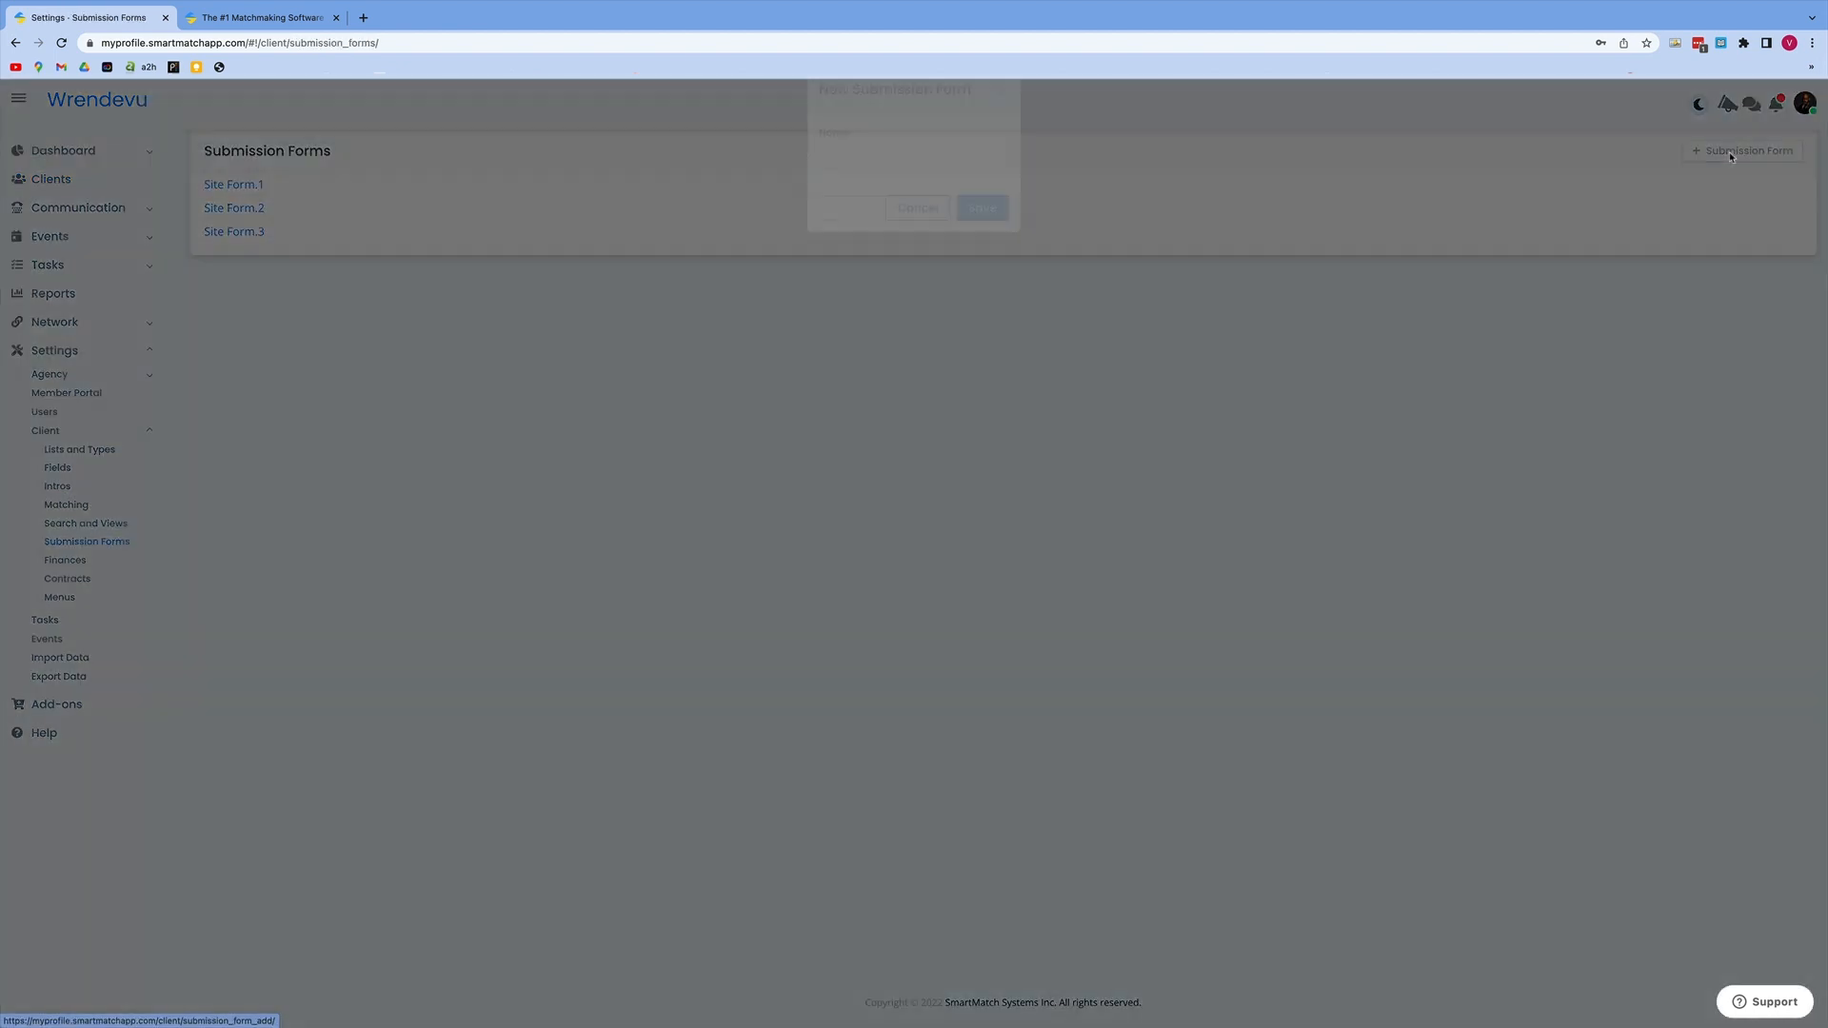
{"action": "left_click", "coordinate": [966, 192]}
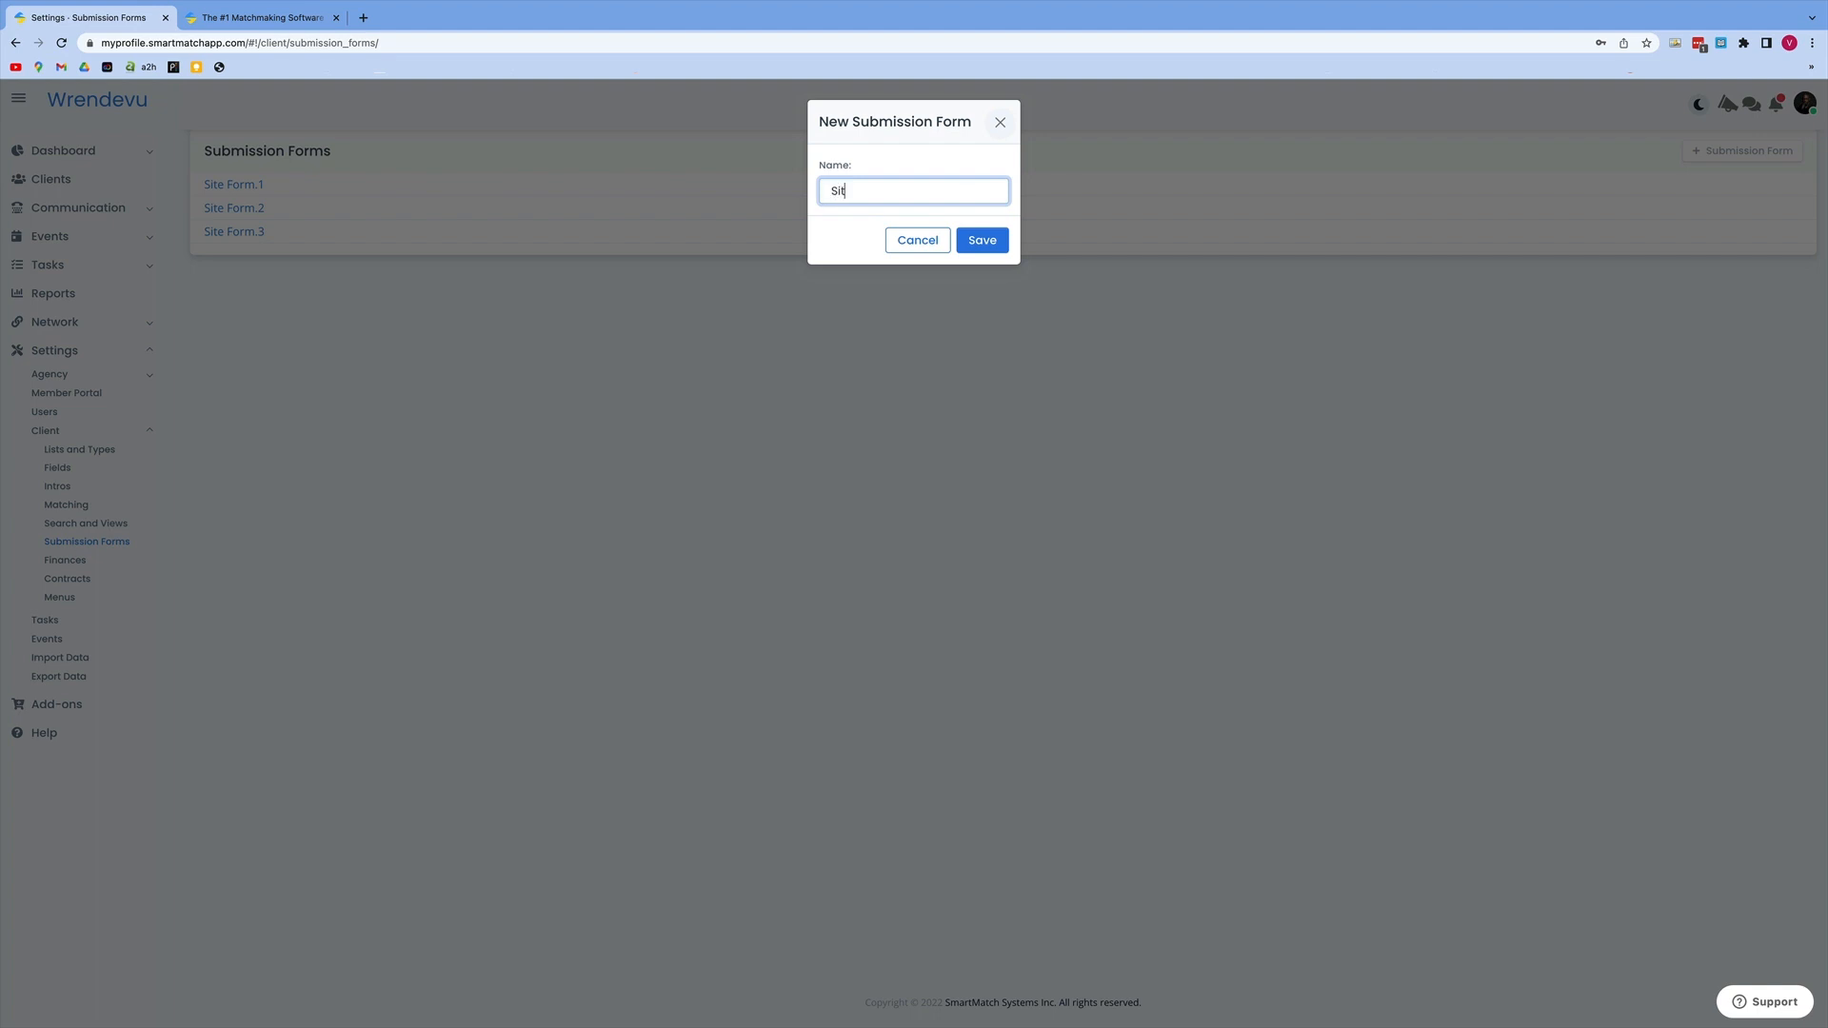
{"action": "type", "text": "Site Form.4"}
{"action": "left_click", "coordinate": [981, 240]}
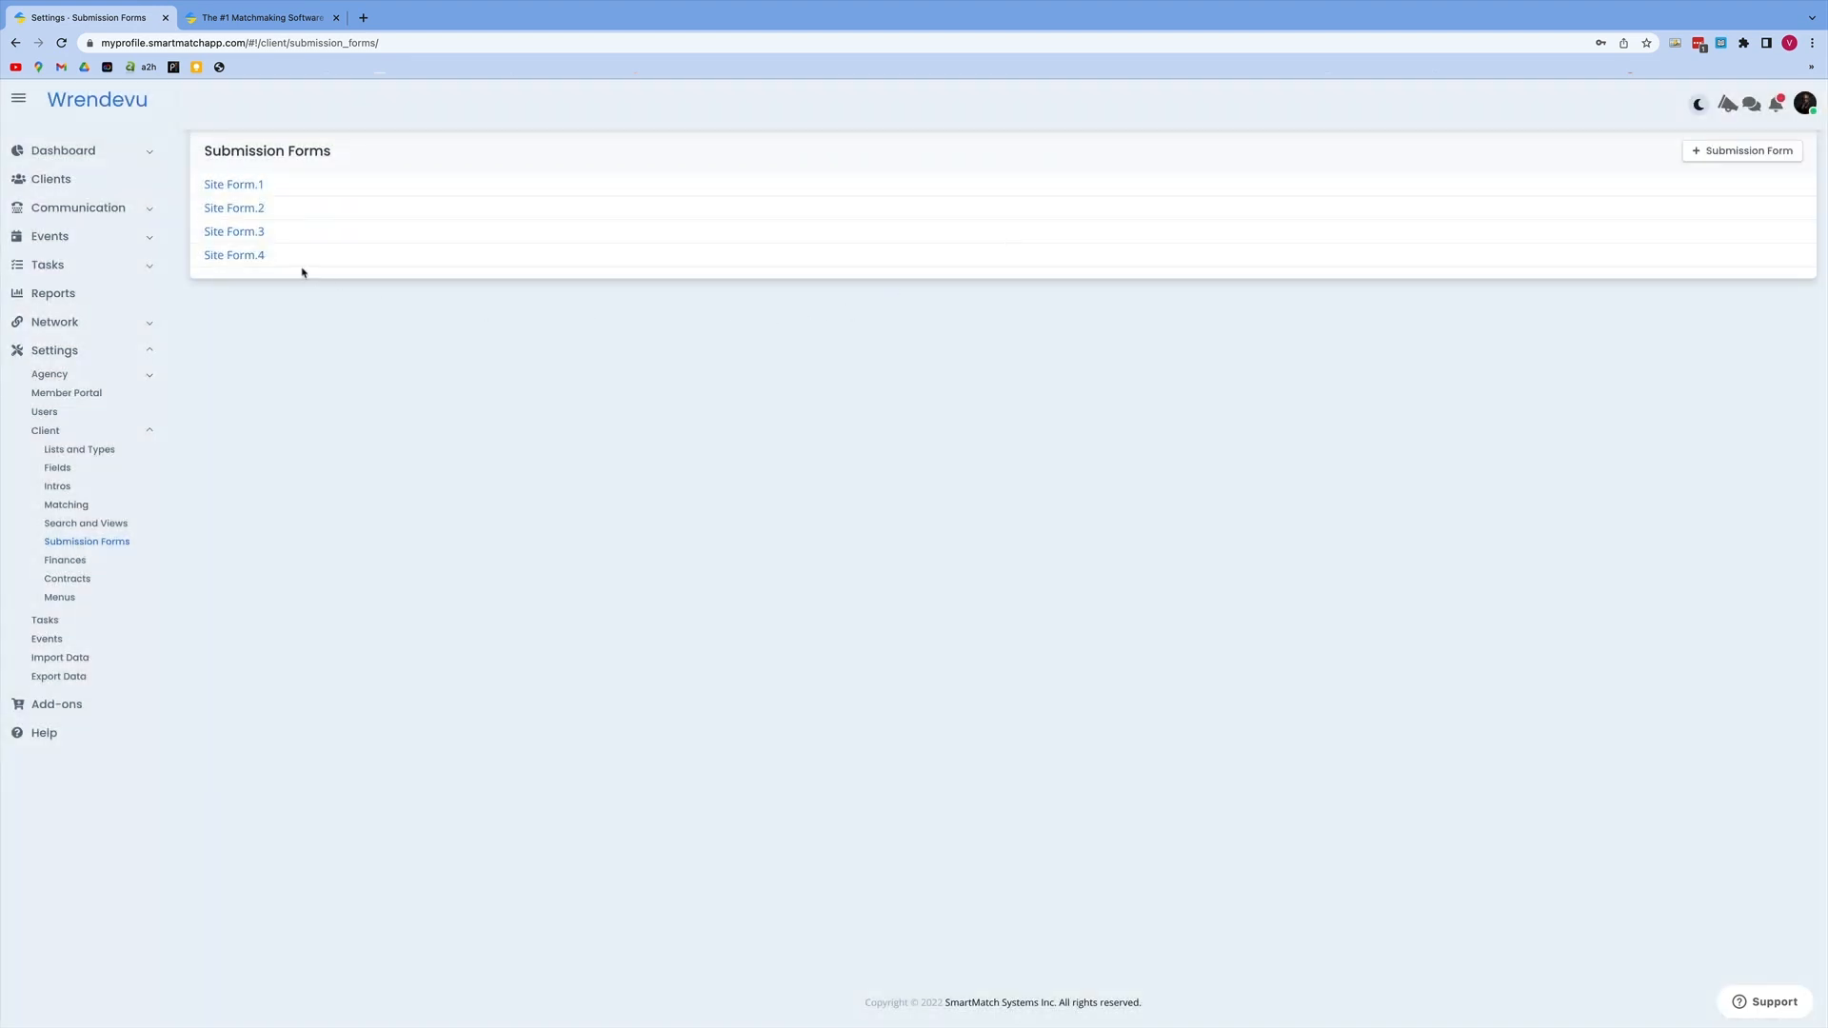
Step: In Site Form.4's fields, delete the Sample, Terms and Conditions, Compatibility and Match Preferences groups
{"action": "left_click", "coordinate": [249, 257]}
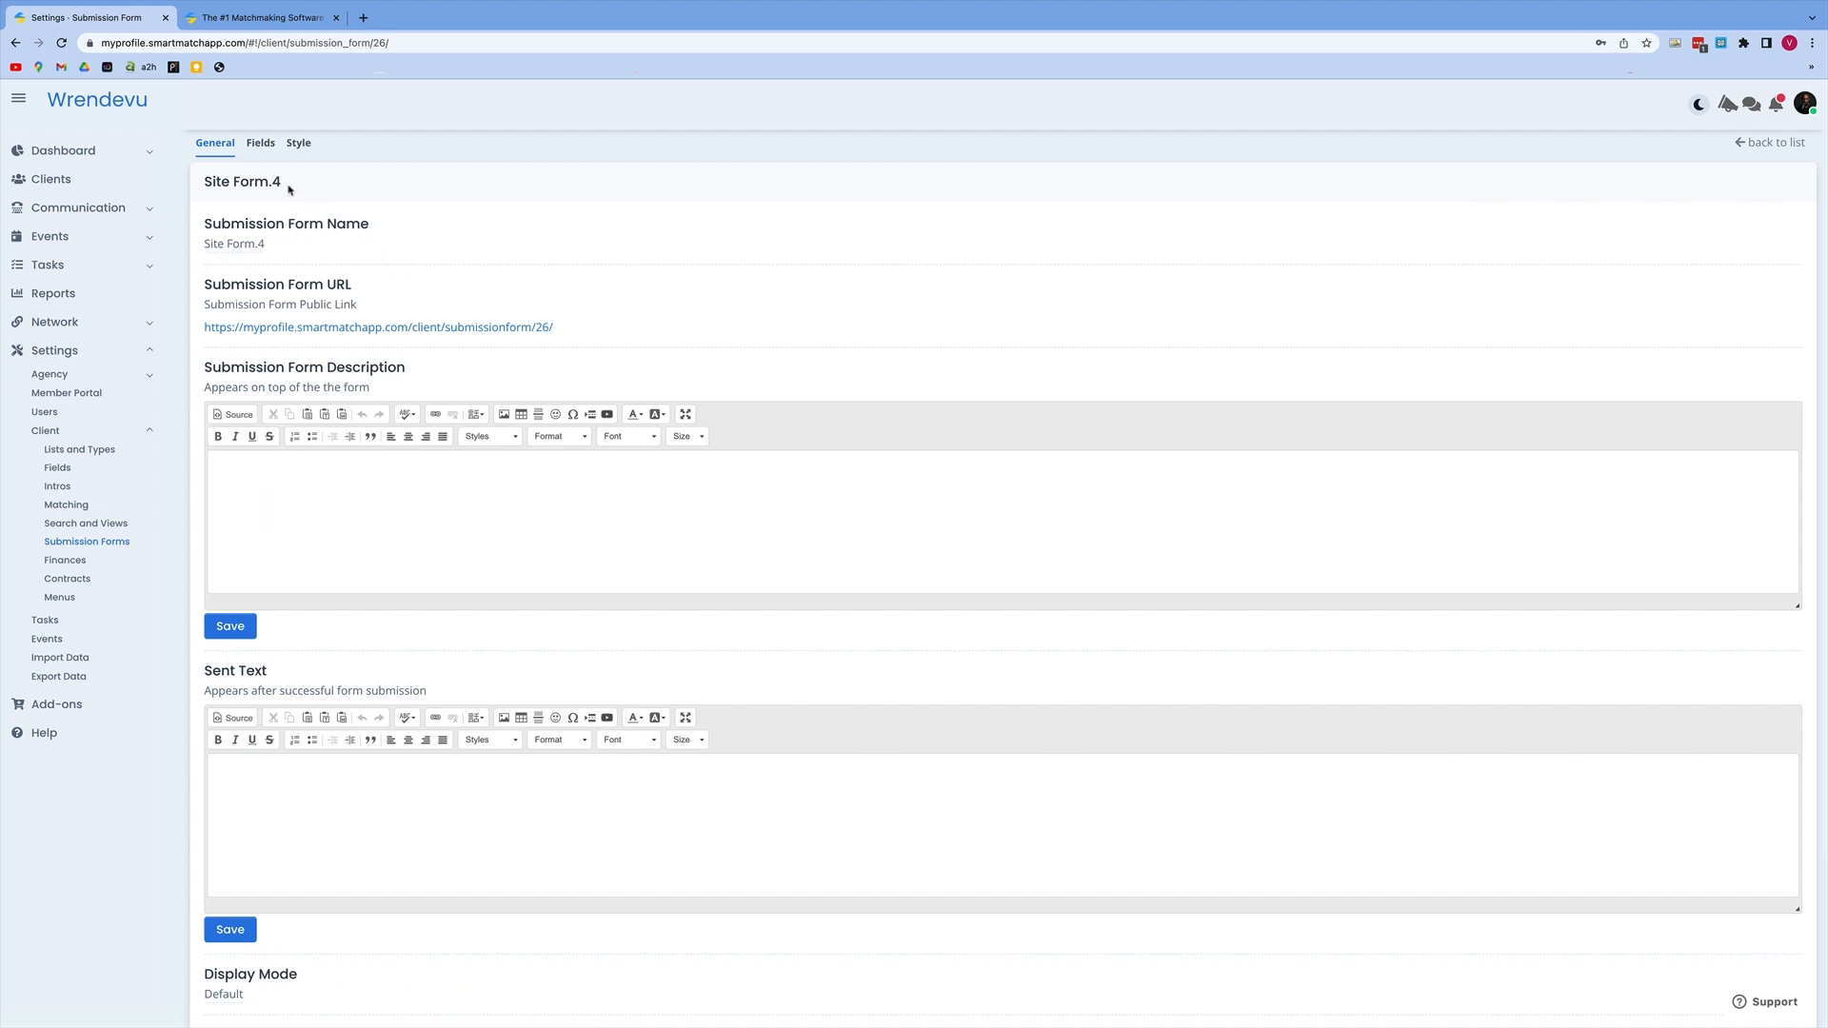
{"action": "left_click", "coordinate": [262, 145]}
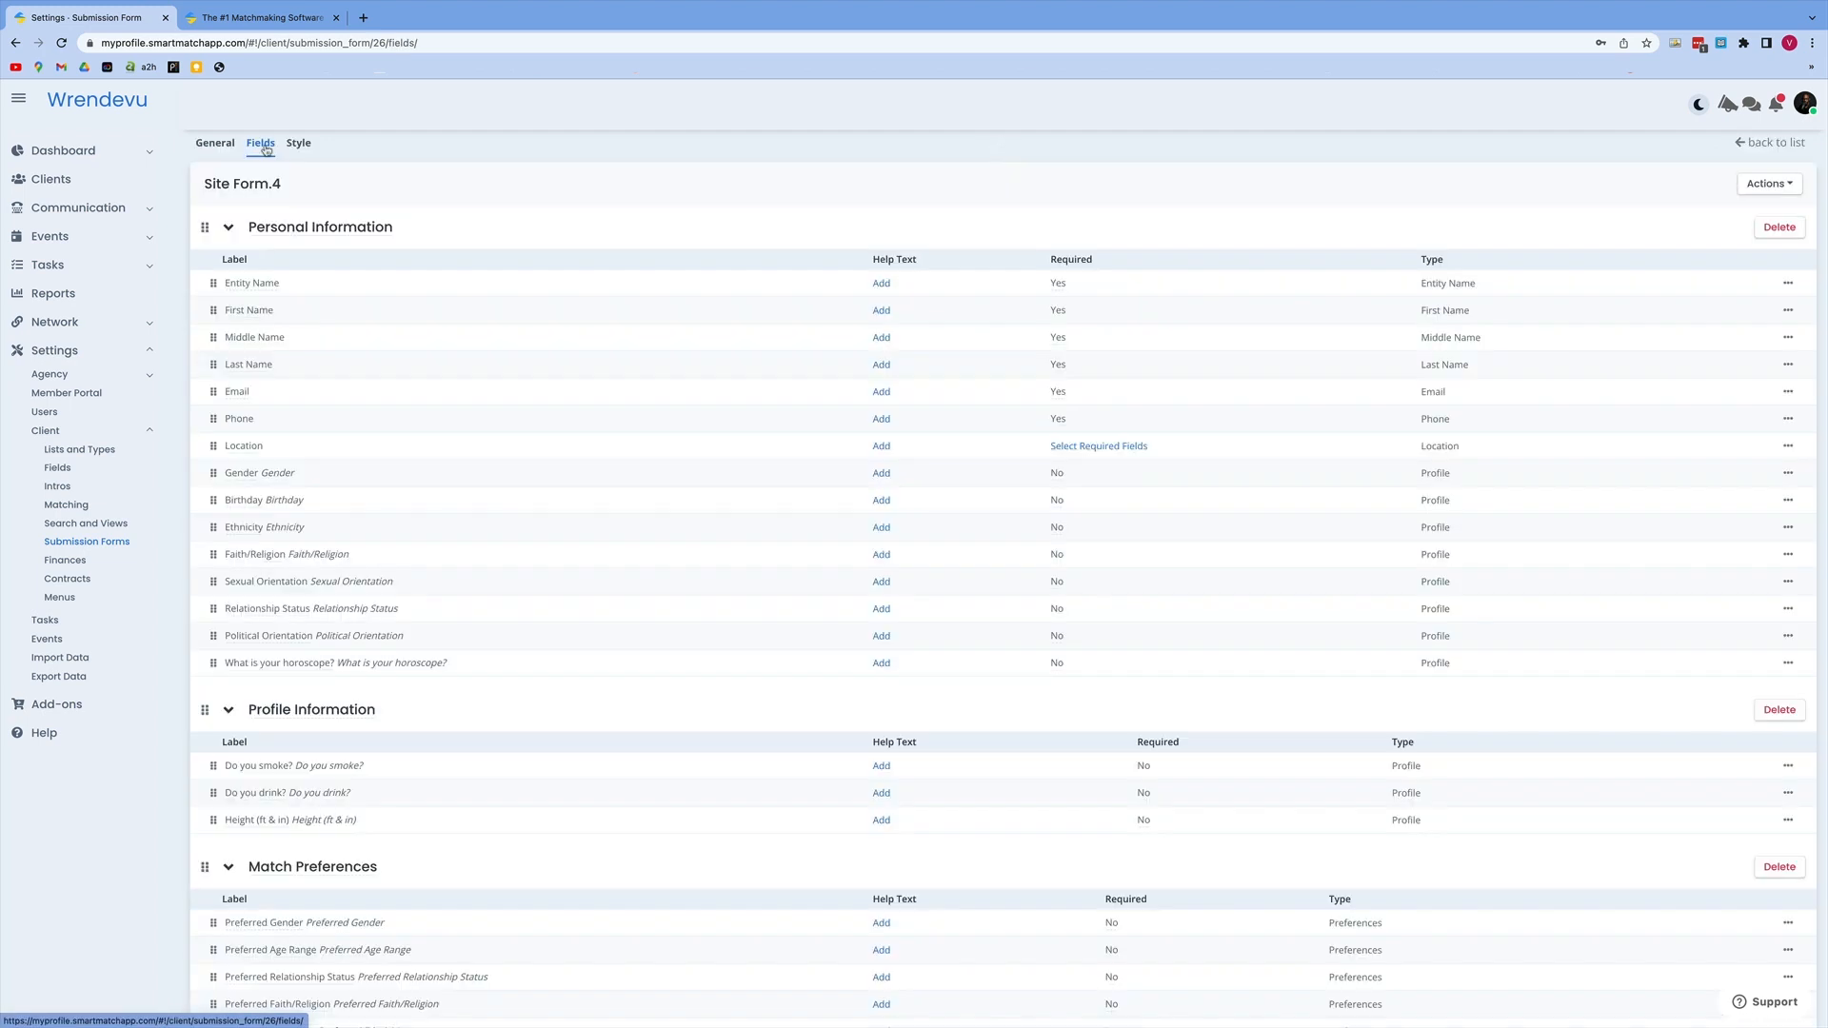
{"action": "scroll", "coordinate": [746, 359], "scroll_direction": "down", "scroll_amount": 5}
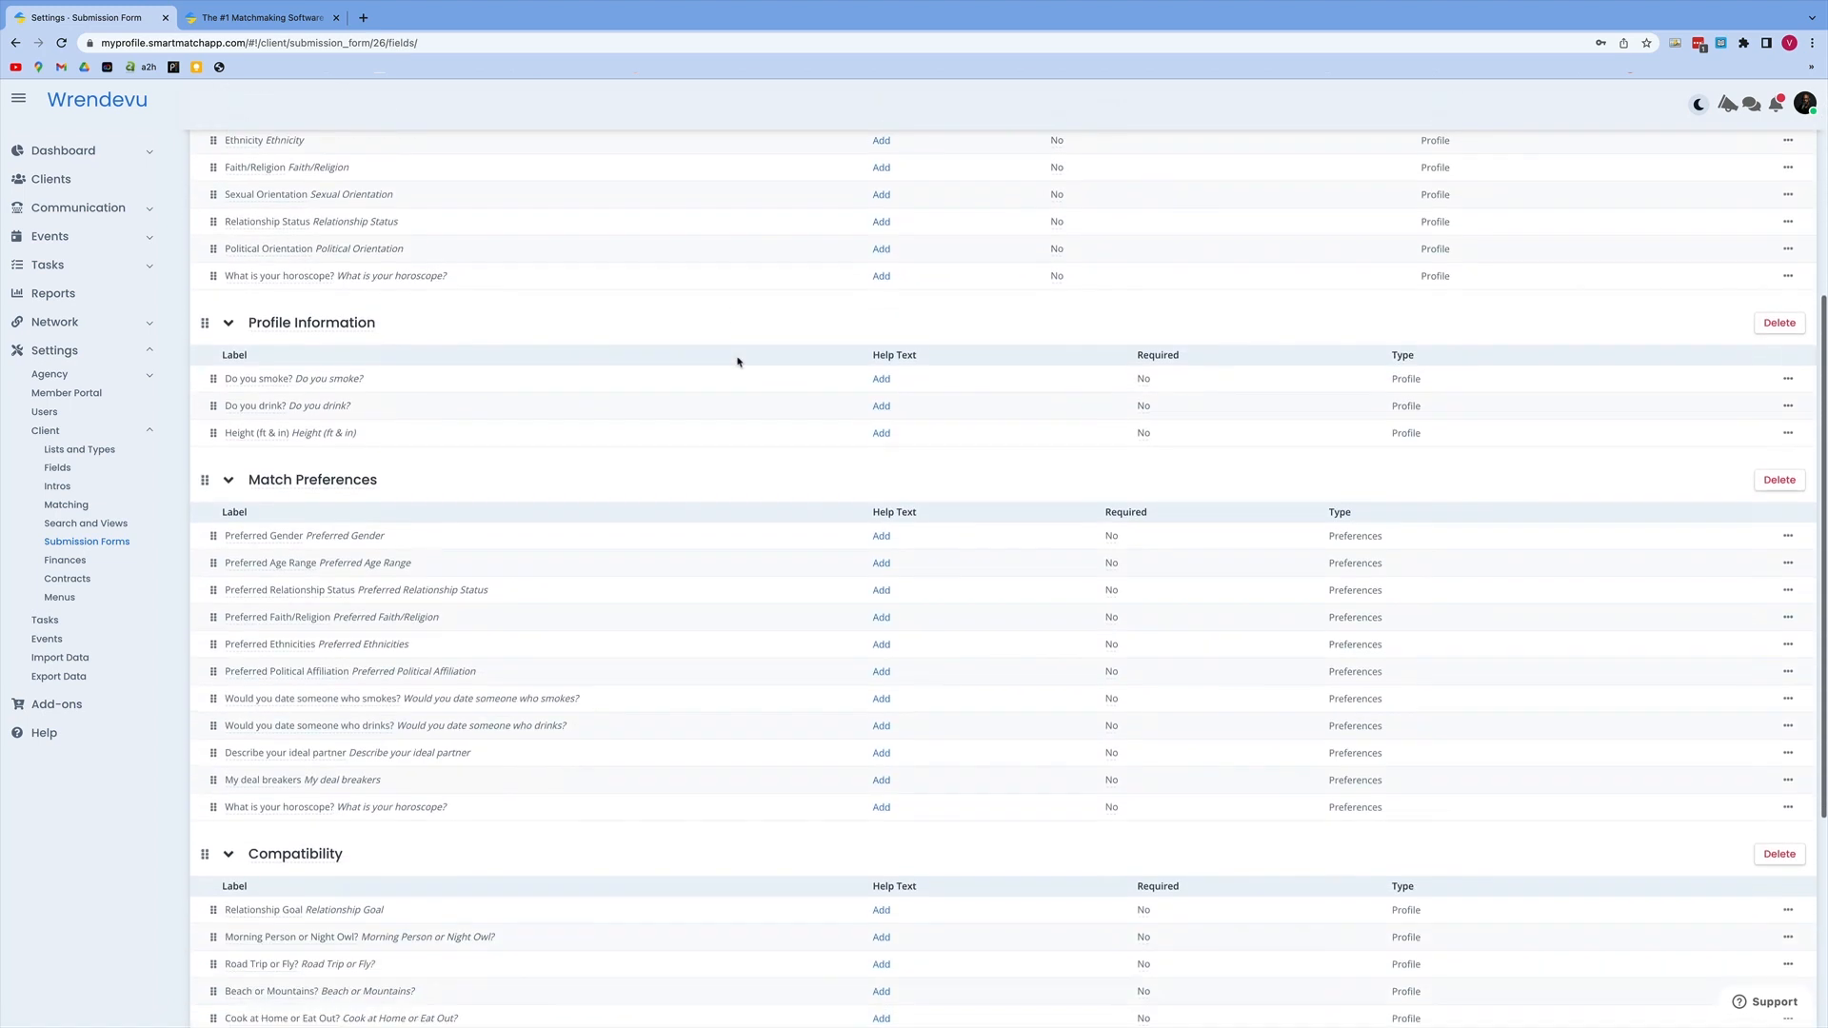
{"action": "scroll", "coordinate": [737, 361], "scroll_direction": "up", "scroll_amount": 5}
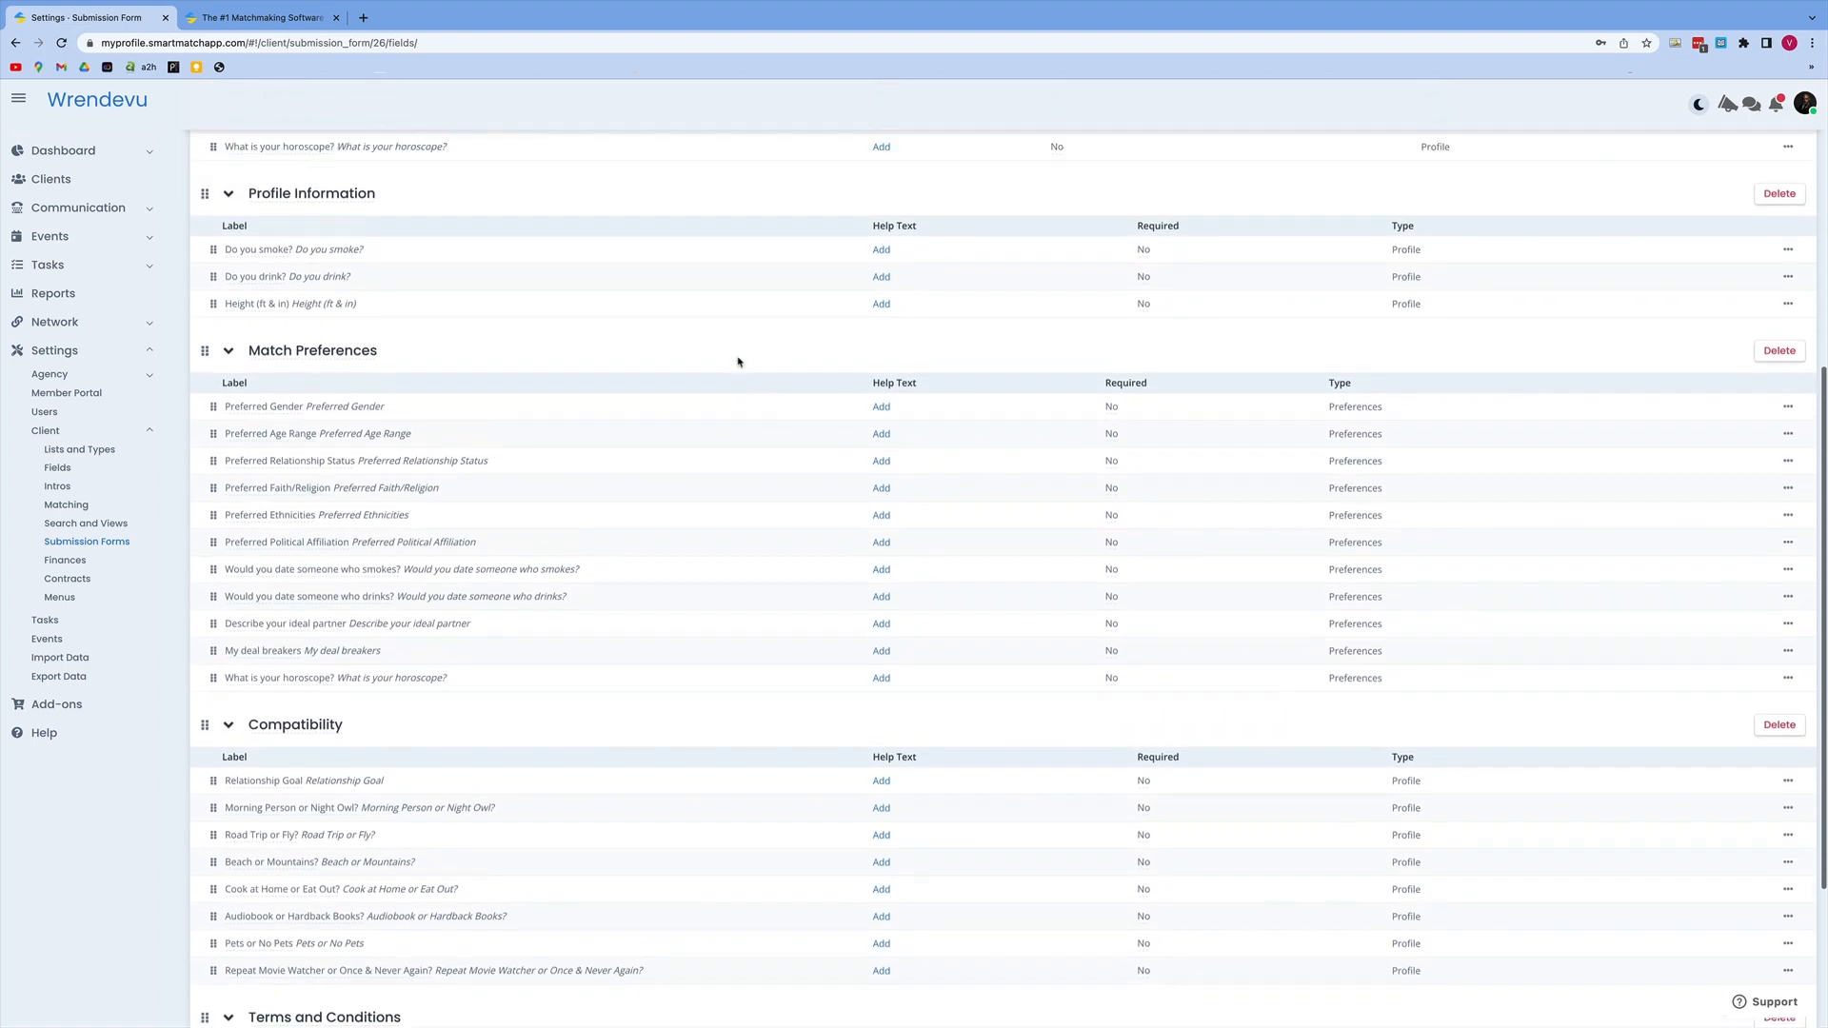
{"action": "scroll", "coordinate": [737, 362], "scroll_direction": "up", "scroll_amount": 1}
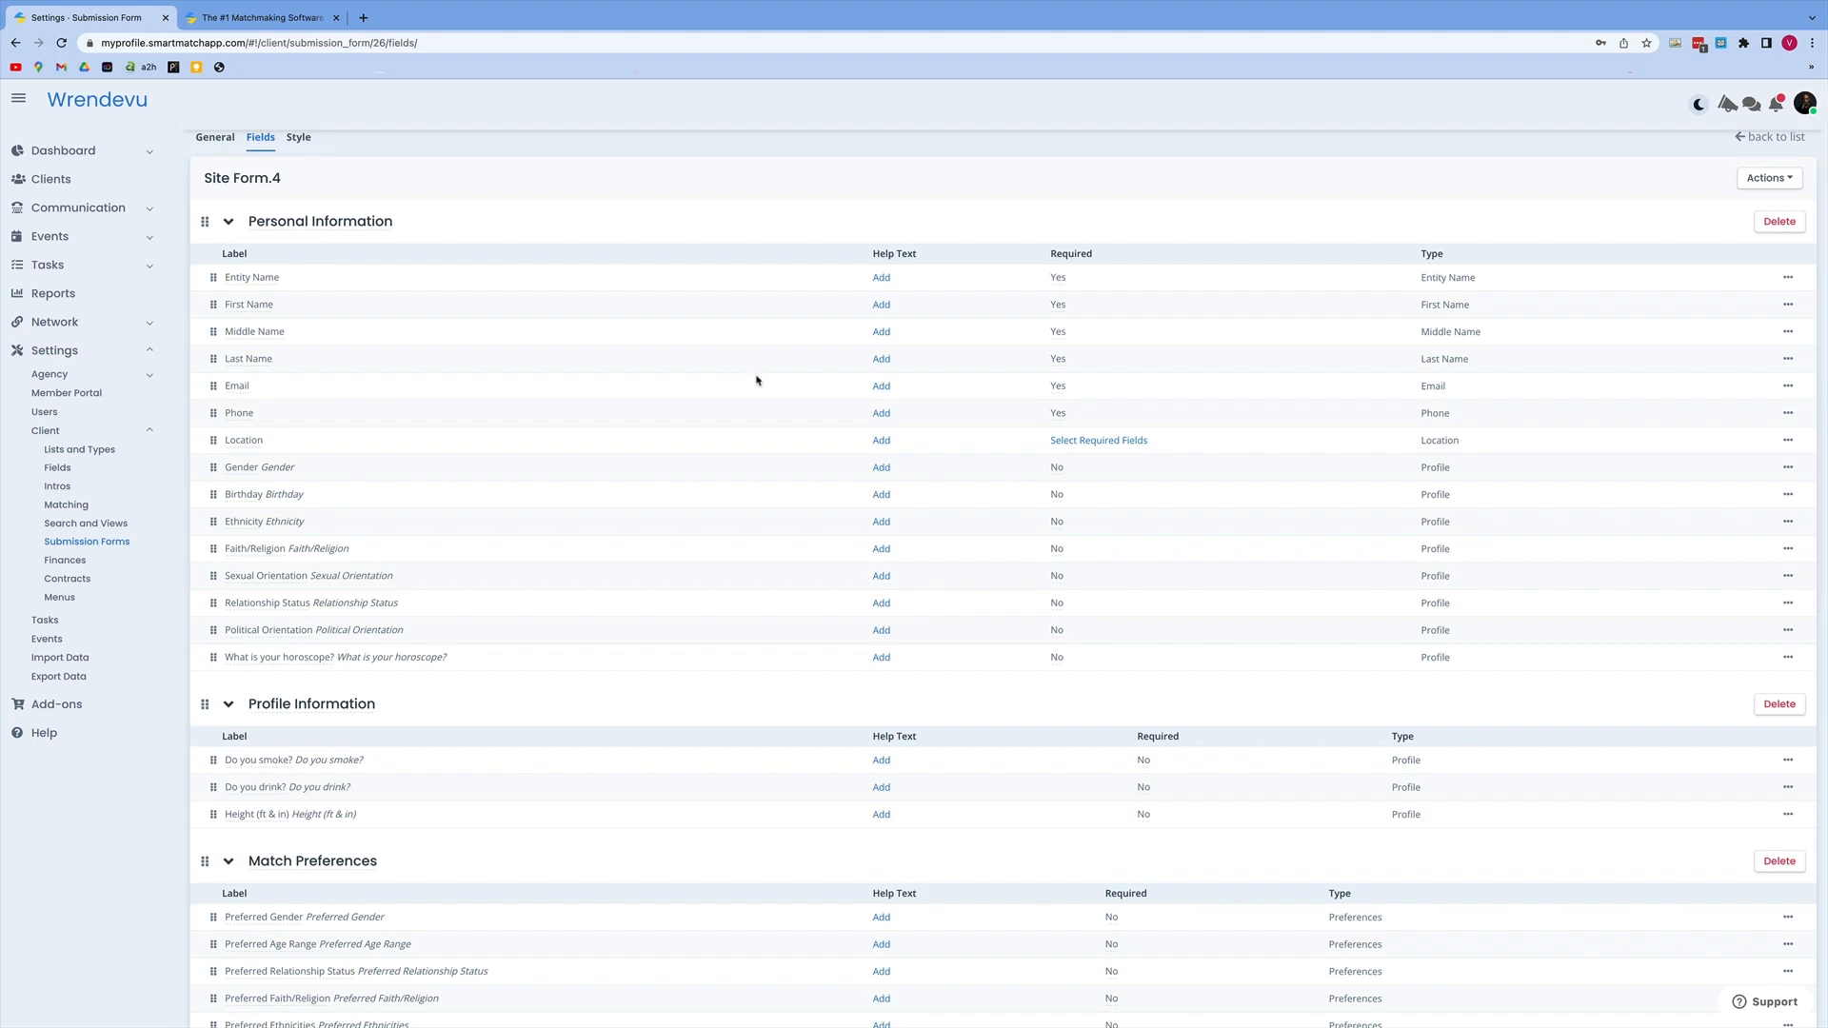
{"action": "scroll", "coordinate": [1322, 640], "scroll_direction": "down", "scroll_amount": 8}
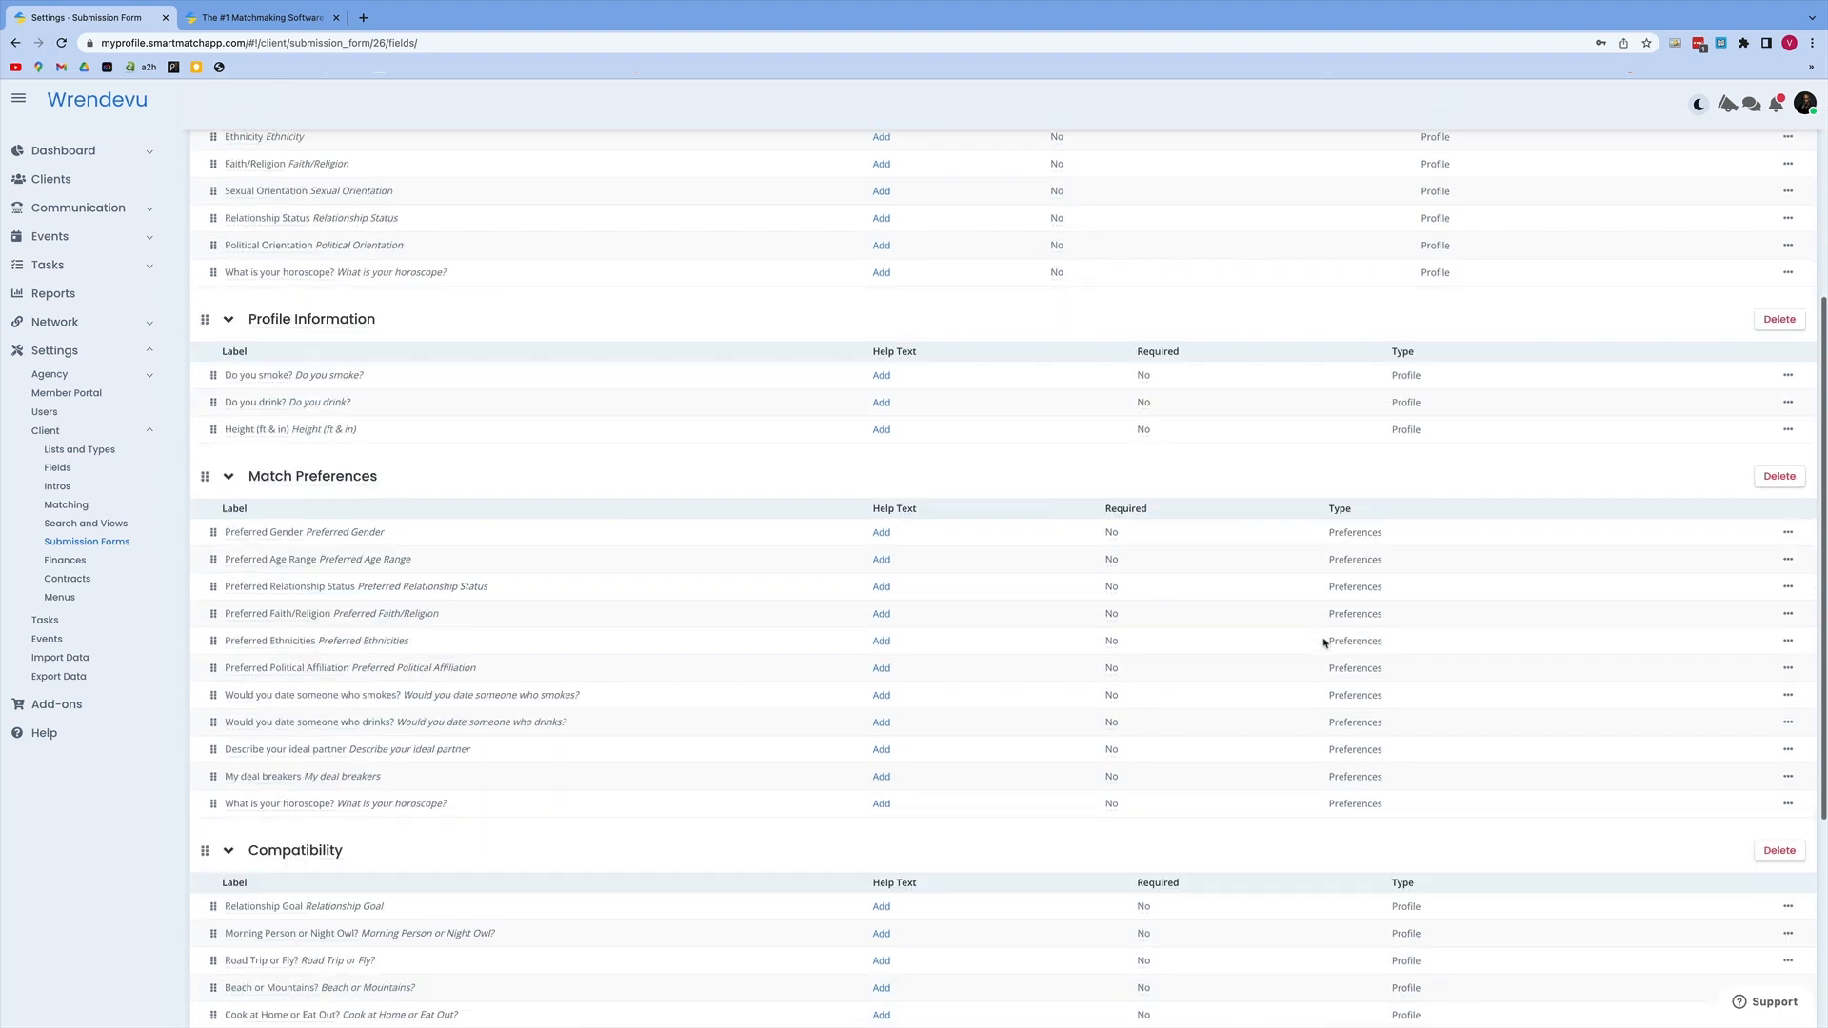
{"action": "left_click", "coordinate": [1779, 872]}
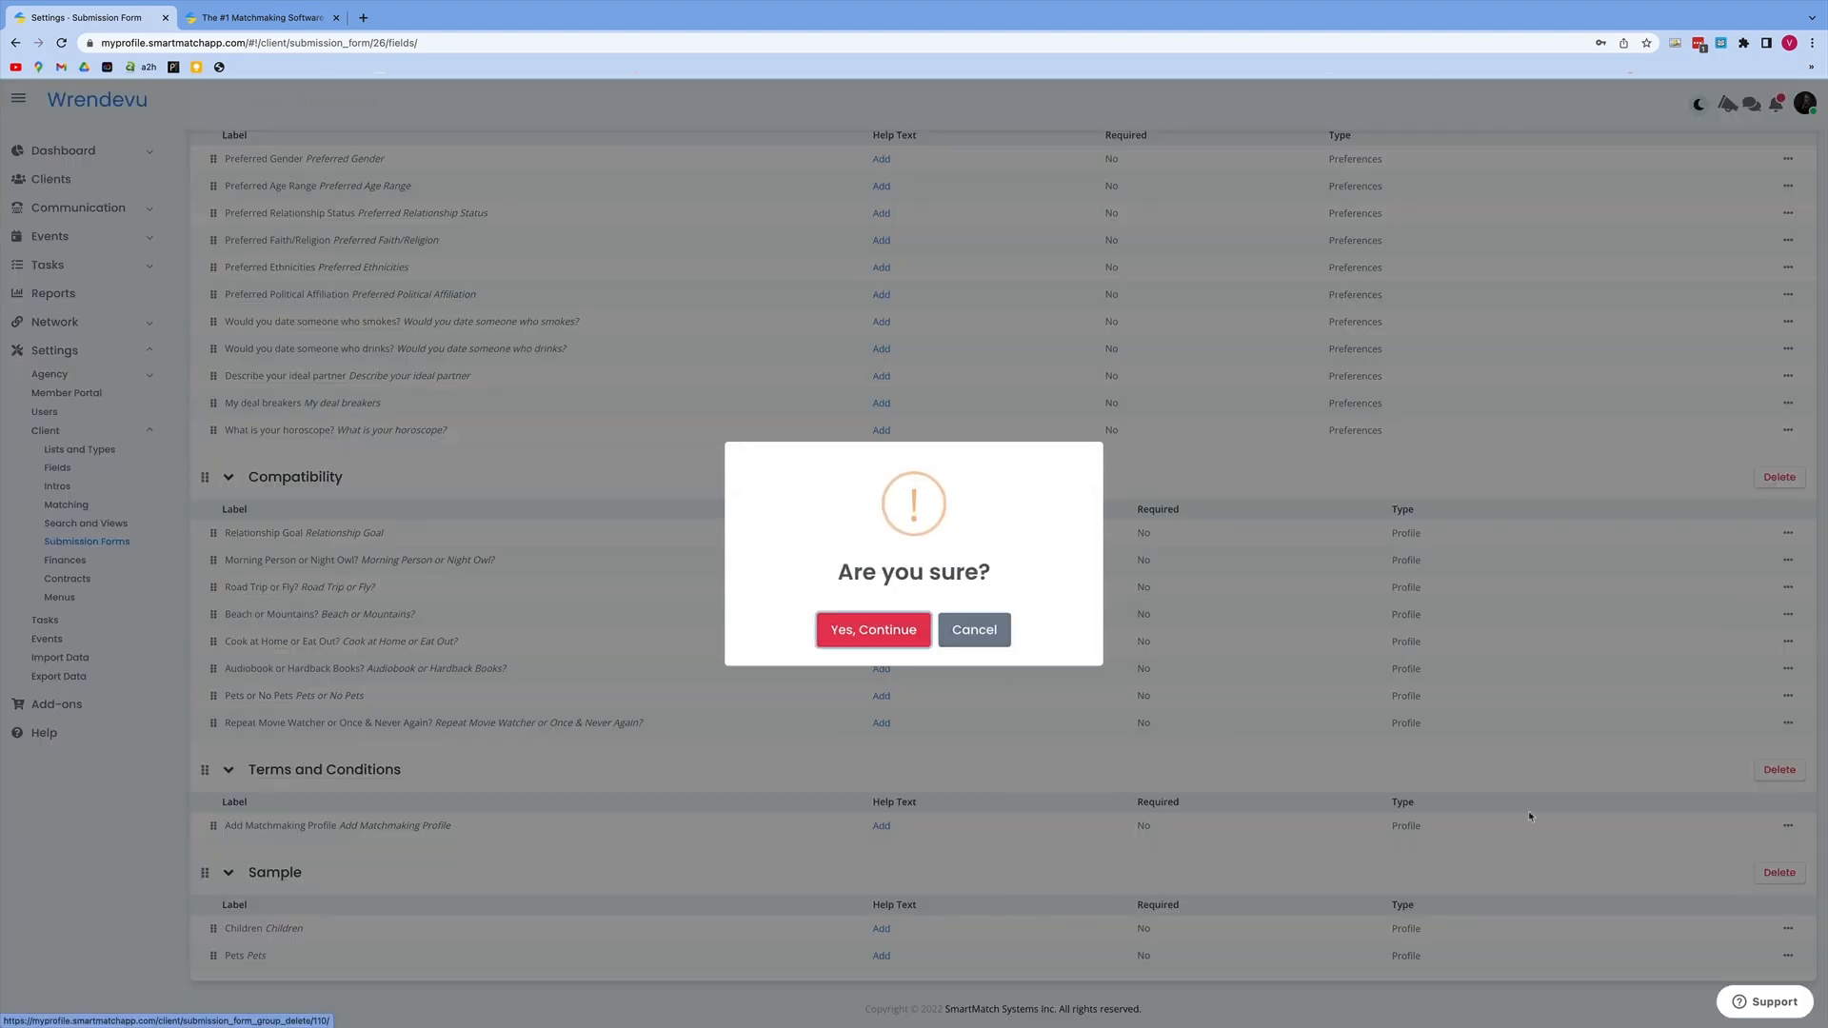
{"action": "scroll", "coordinate": [1528, 809], "scroll_direction": "up", "scroll_amount": 2}
{"action": "left_click", "coordinate": [840, 623]}
{"action": "left_click", "coordinate": [883, 633]}
{"action": "left_click", "coordinate": [1780, 710]}
{"action": "left_click", "coordinate": [873, 632]}
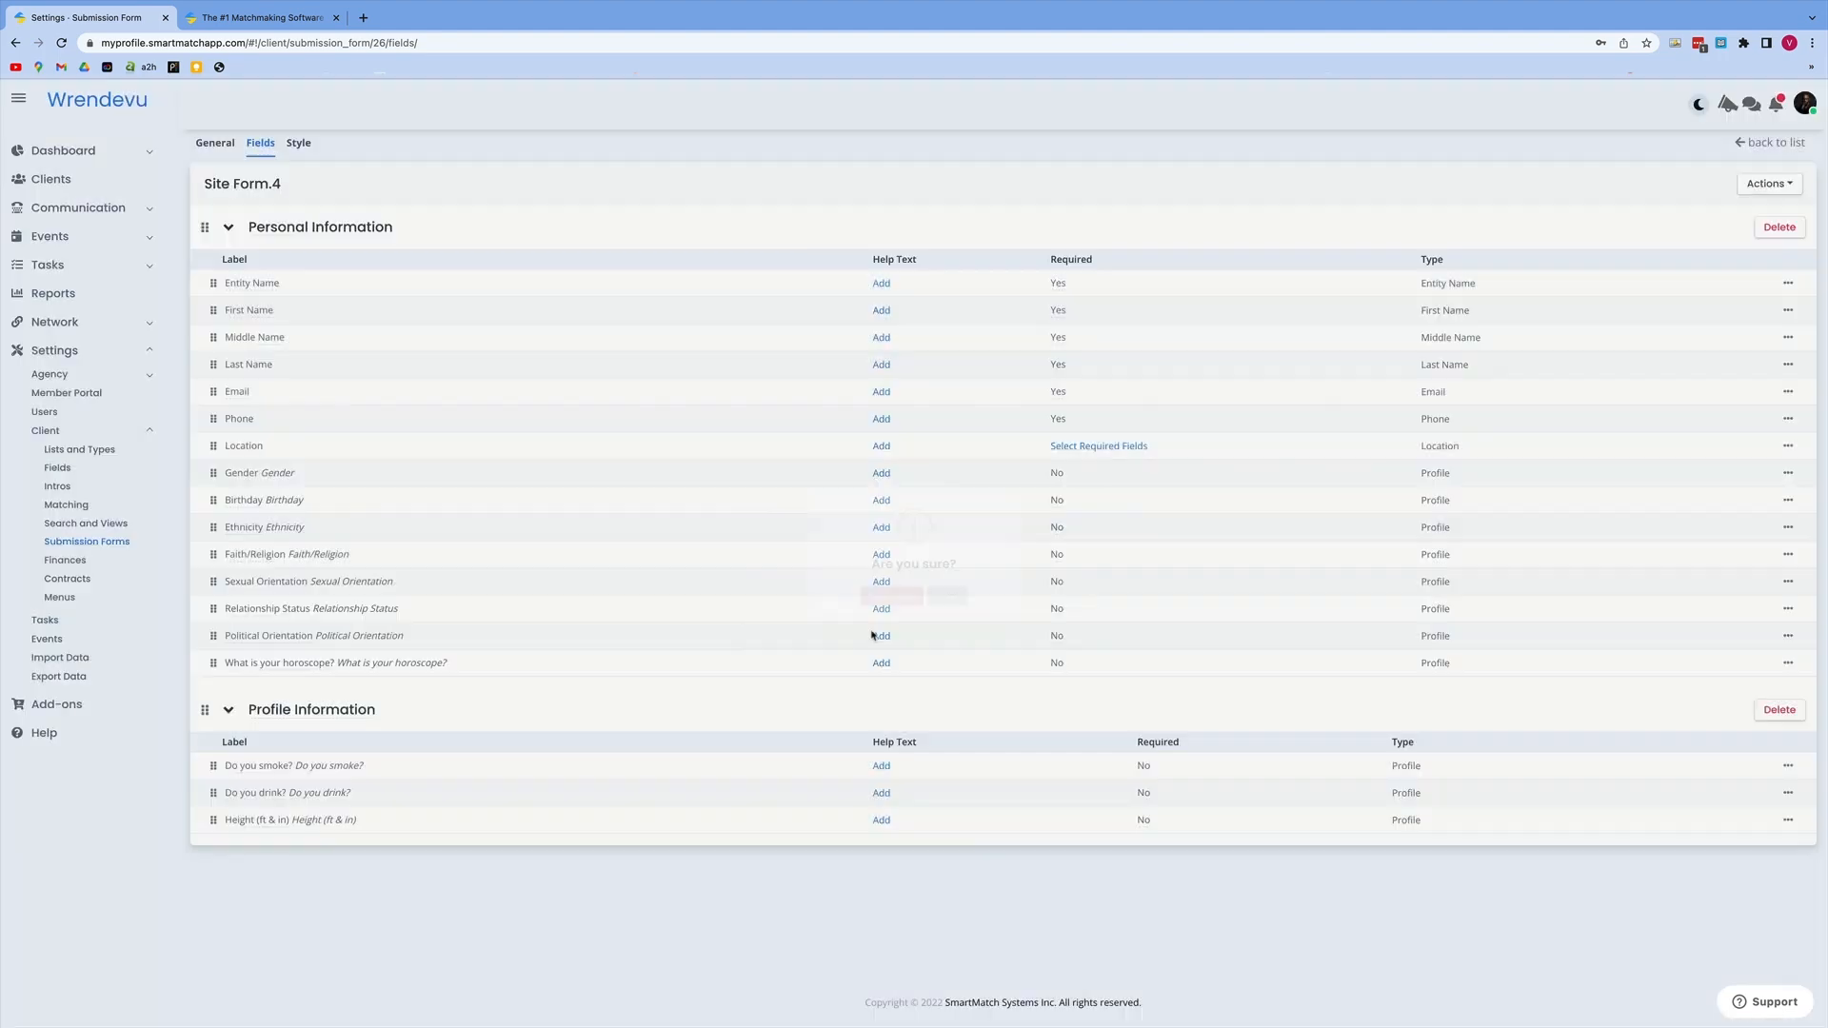
Step: Delete the Entity Name, Middle Name and Sexual Orientation fields from Personal Information, and remove the Profile Information group
{"action": "left_click", "coordinate": [1787, 283]}
{"action": "left_click", "coordinate": [1734, 310]}
{"action": "left_click", "coordinate": [881, 628]}
{"action": "left_click", "coordinate": [1787, 310]}
{"action": "left_click", "coordinate": [1737, 337]}
{"action": "left_click", "coordinate": [878, 627]}
{"action": "left_click", "coordinate": [1787, 527]}
{"action": "left_click", "coordinate": [1735, 553]}
{"action": "left_click", "coordinate": [878, 627]}
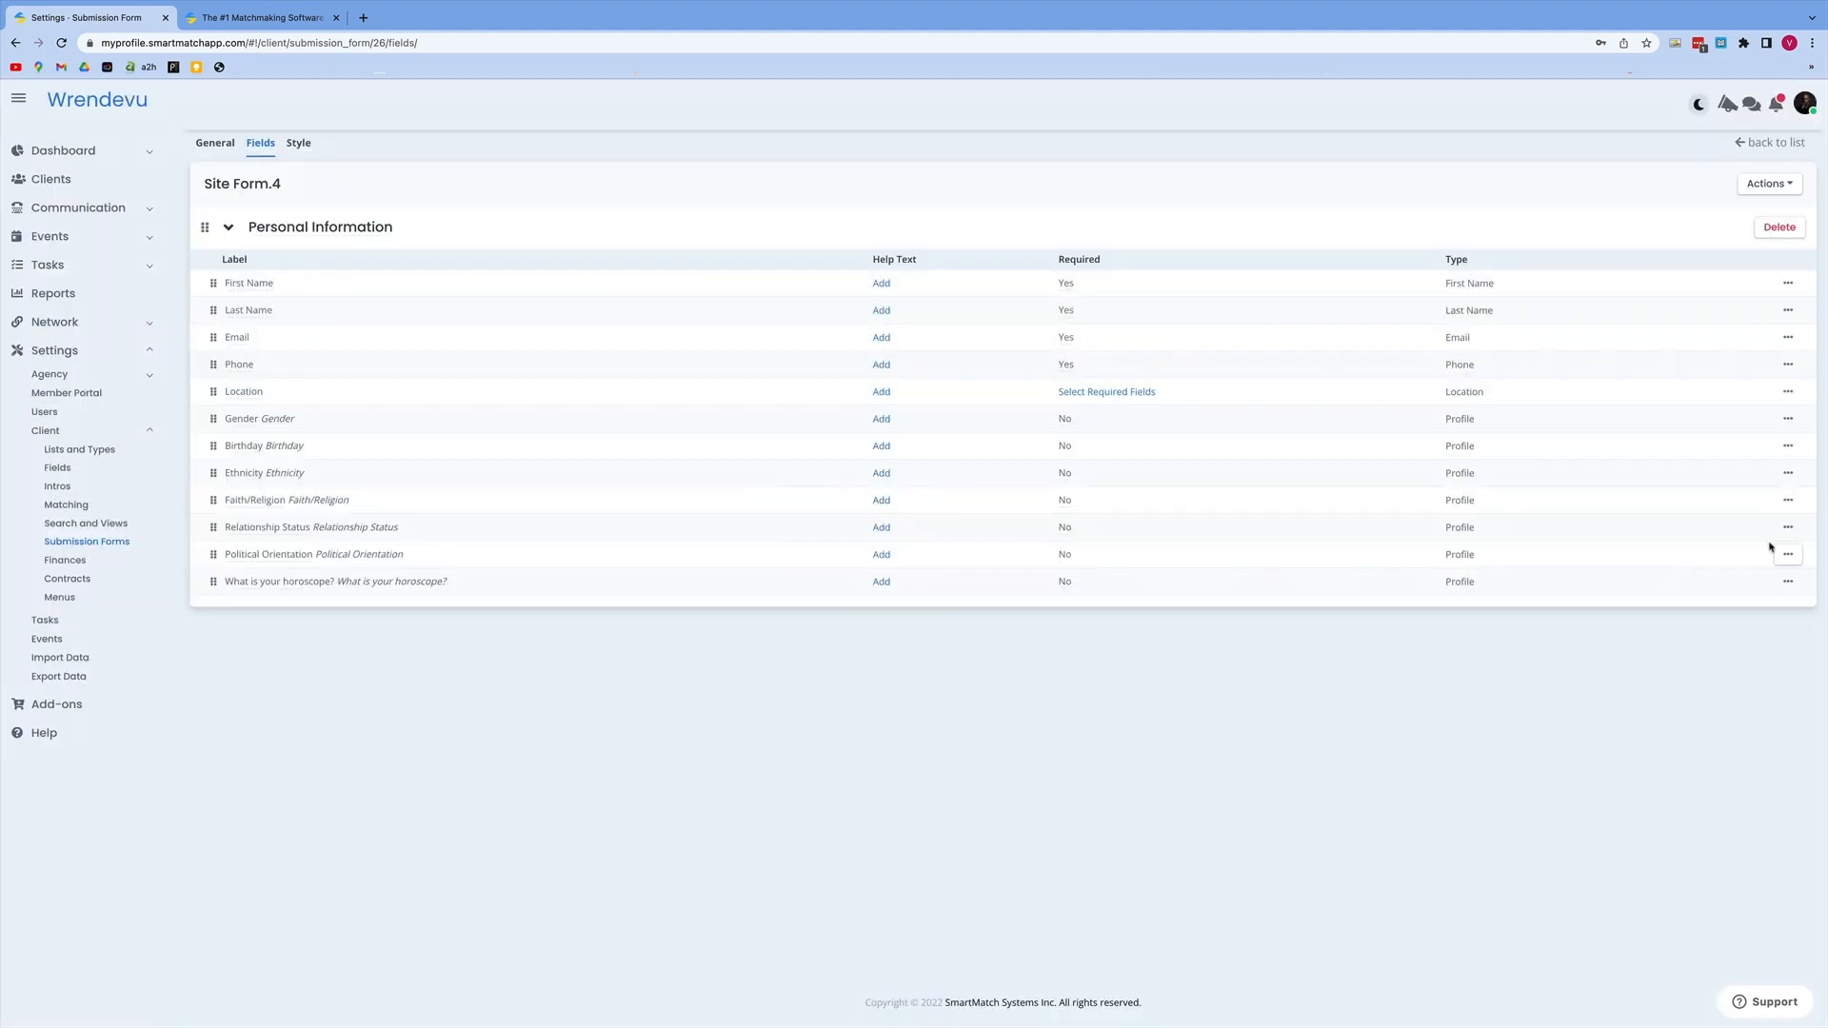
Step: Delete the Relationship Status and Political Orientation fields from the form's Personal Information group
{"action": "left_click", "coordinate": [1787, 528]}
{"action": "left_click", "coordinate": [1734, 553]}
{"action": "left_click", "coordinate": [877, 628]}
{"action": "left_click", "coordinate": [893, 632]}
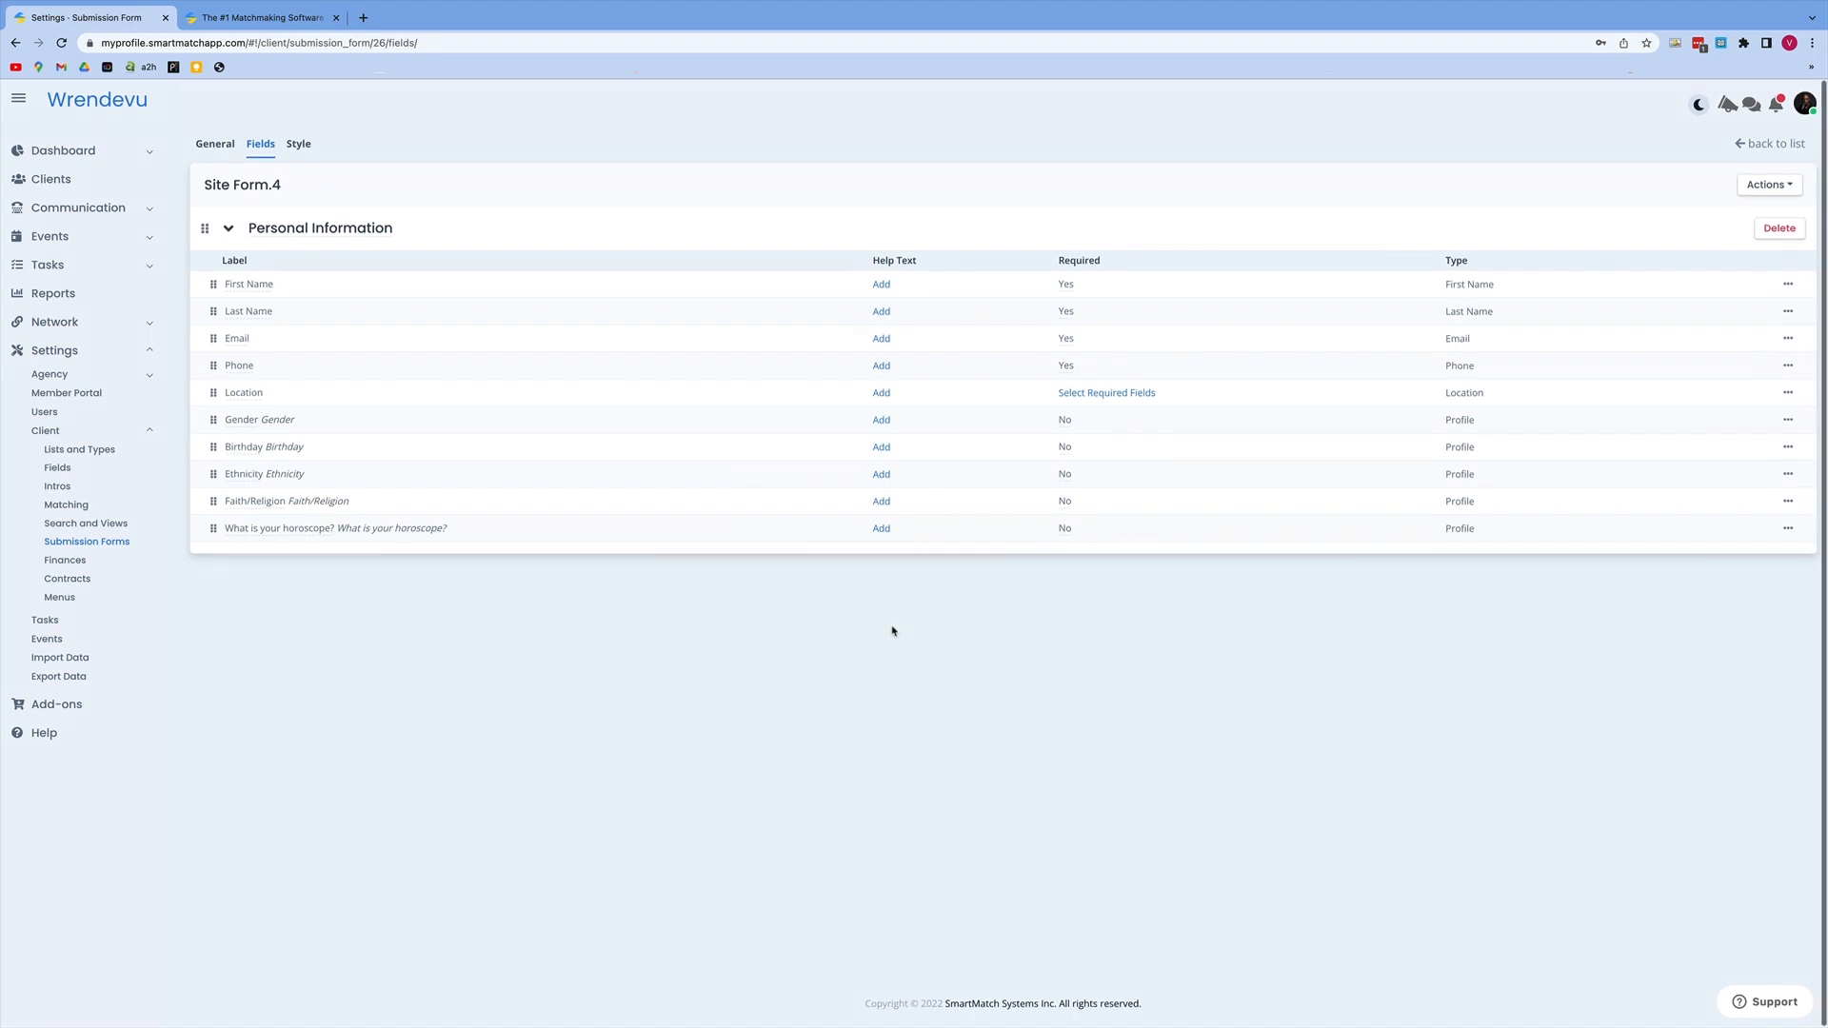
Step: In Site Form.4's general settings, set the Display Mode to Iframe to generate the website embed code
{"action": "left_click", "coordinate": [219, 145]}
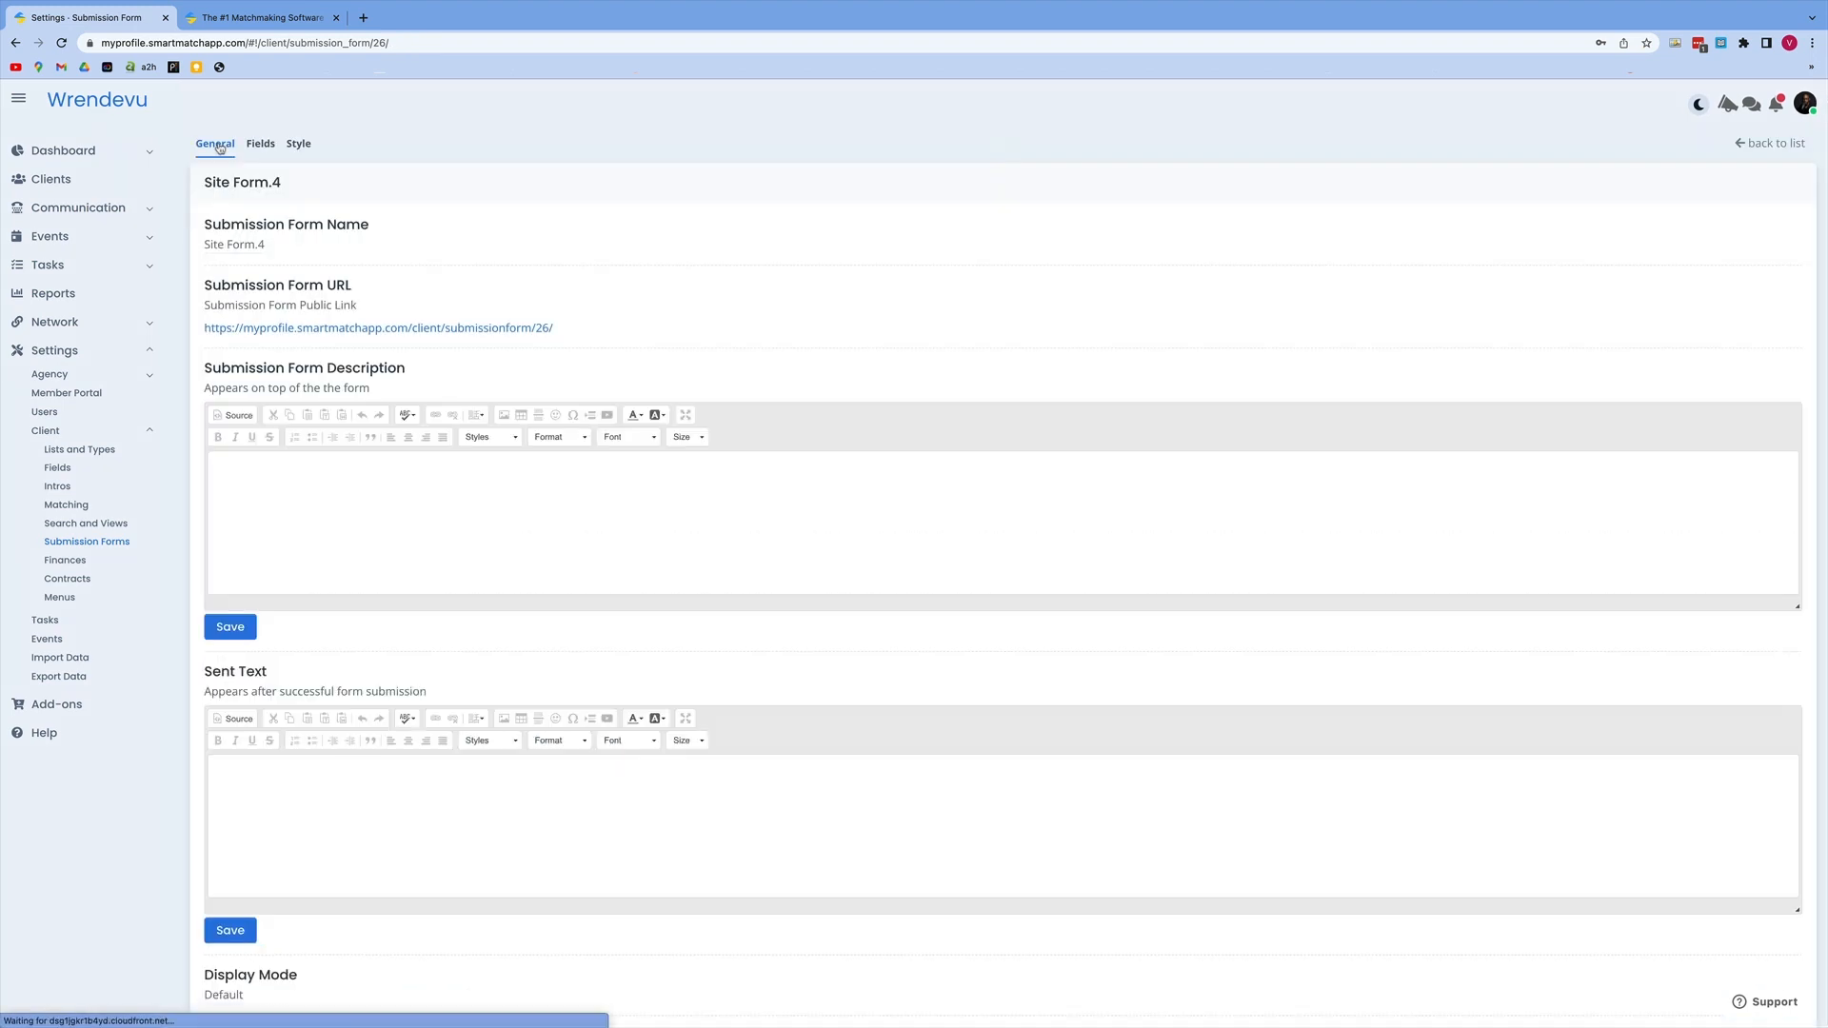
{"action": "scroll", "coordinate": [326, 309], "scroll_direction": "down", "scroll_amount": 1}
{"action": "scroll", "coordinate": [325, 310], "scroll_direction": "down", "scroll_amount": 5}
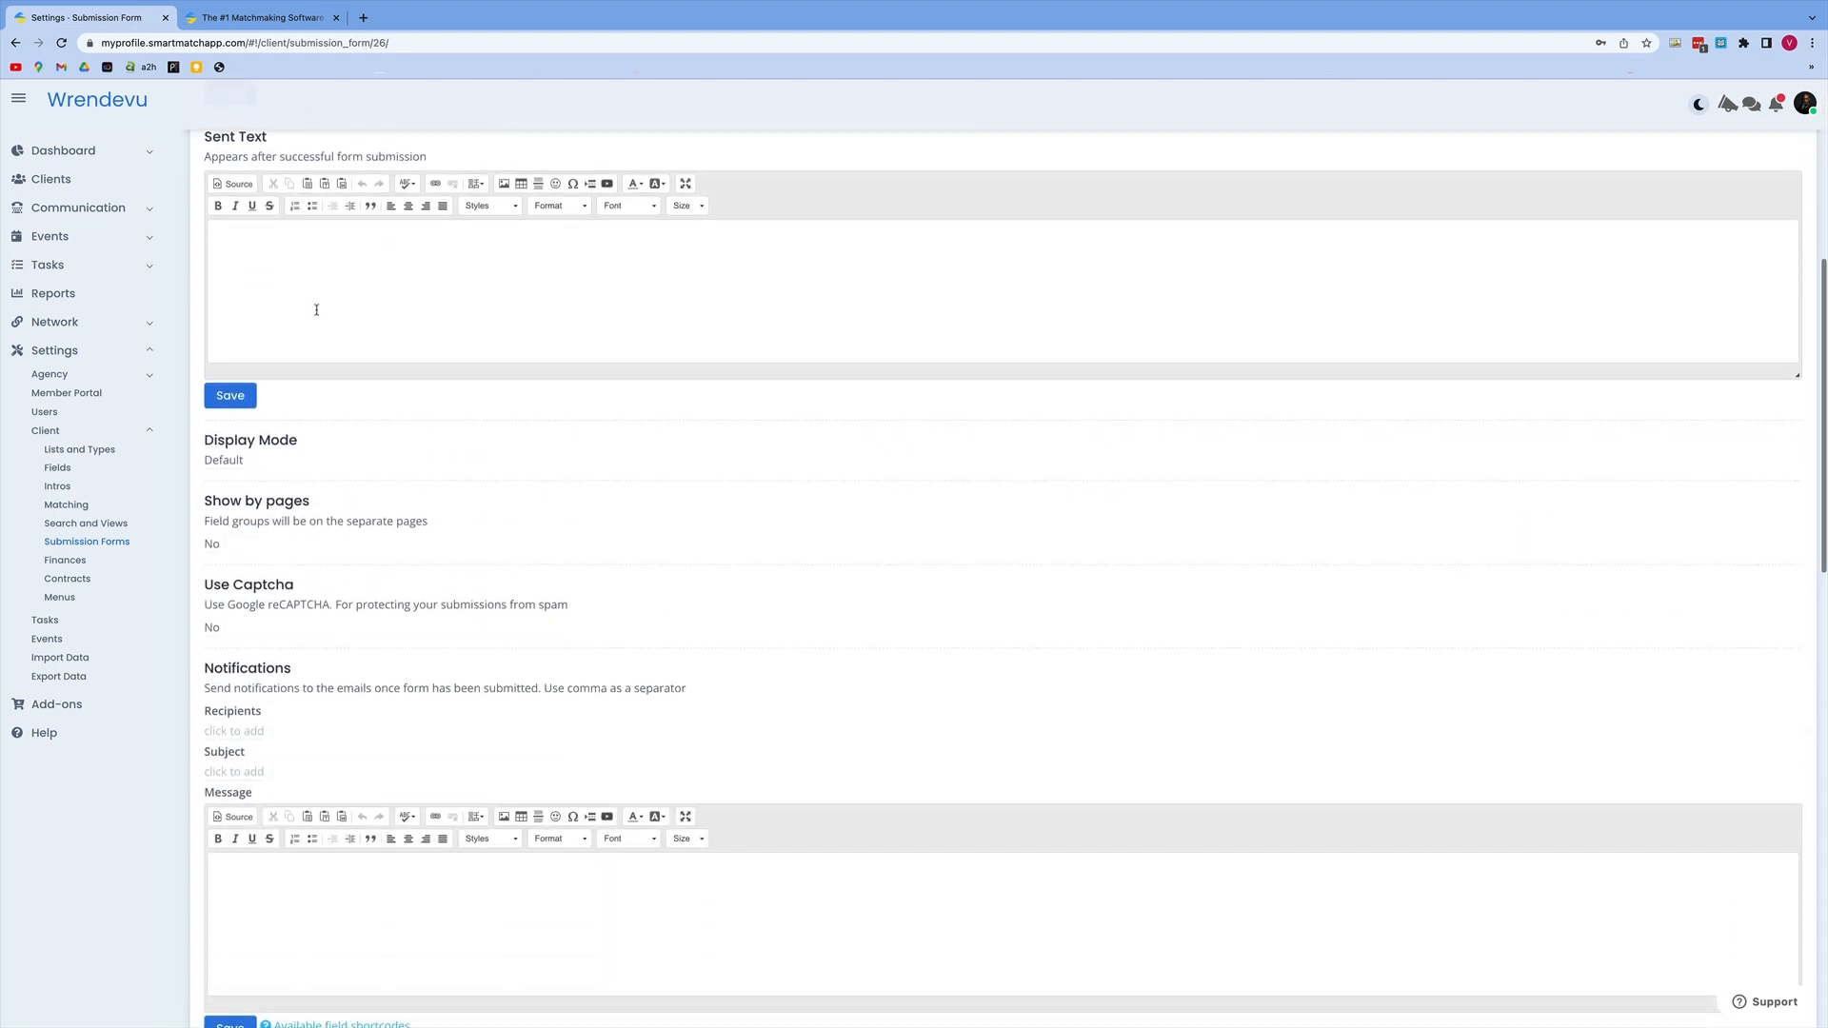
{"action": "left_click", "coordinate": [234, 464]}
{"action": "left_click", "coordinate": [343, 466]}
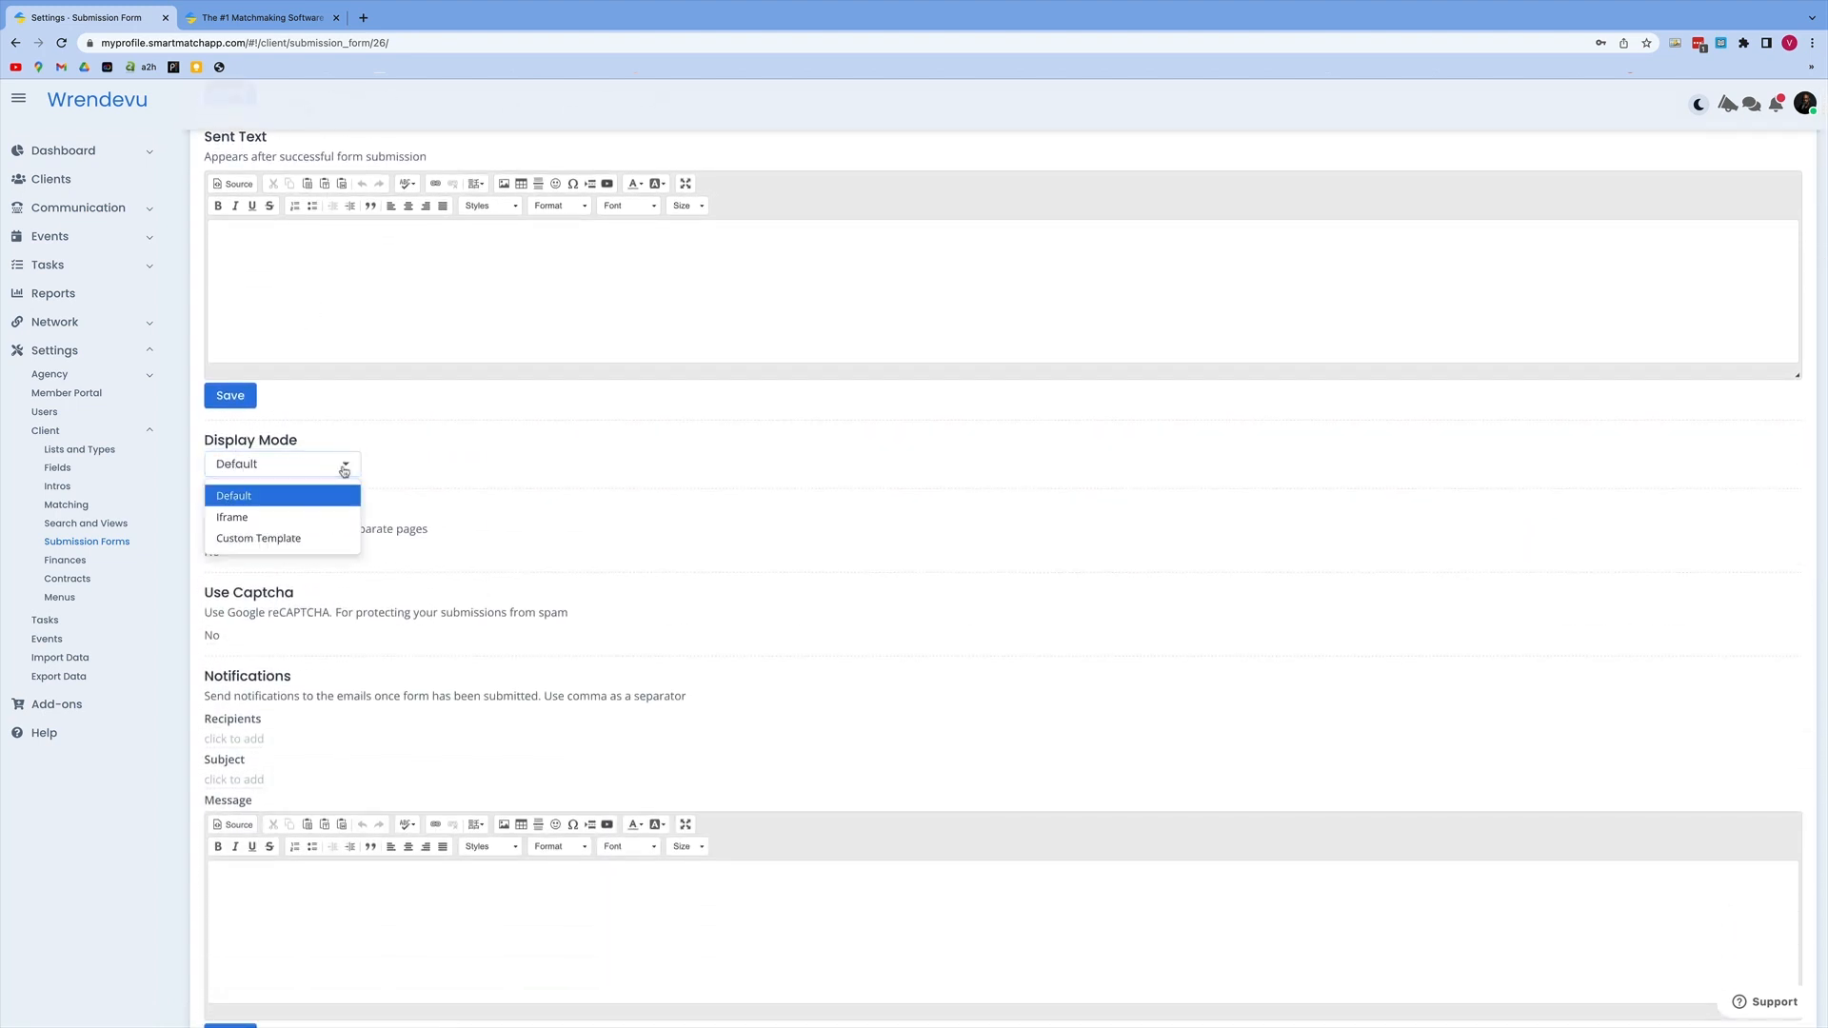
{"action": "left_click", "coordinate": [246, 520]}
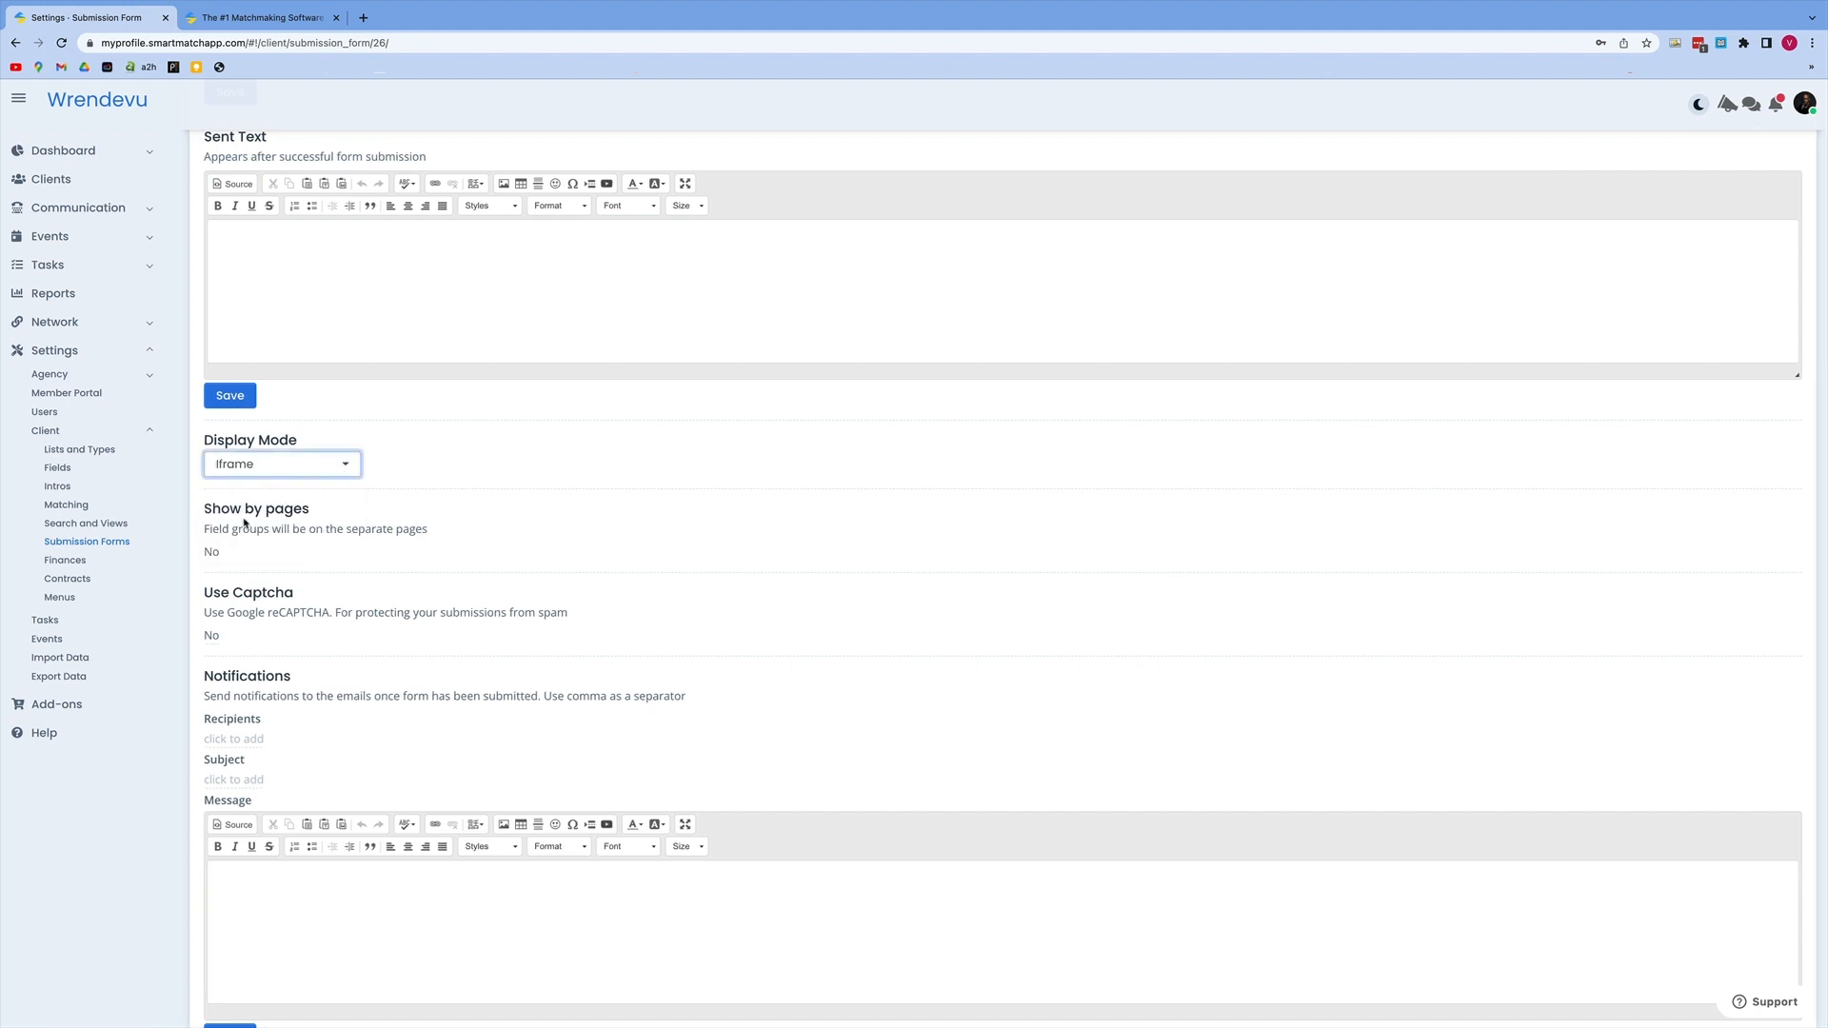
{"action": "left_click", "coordinate": [422, 447]}
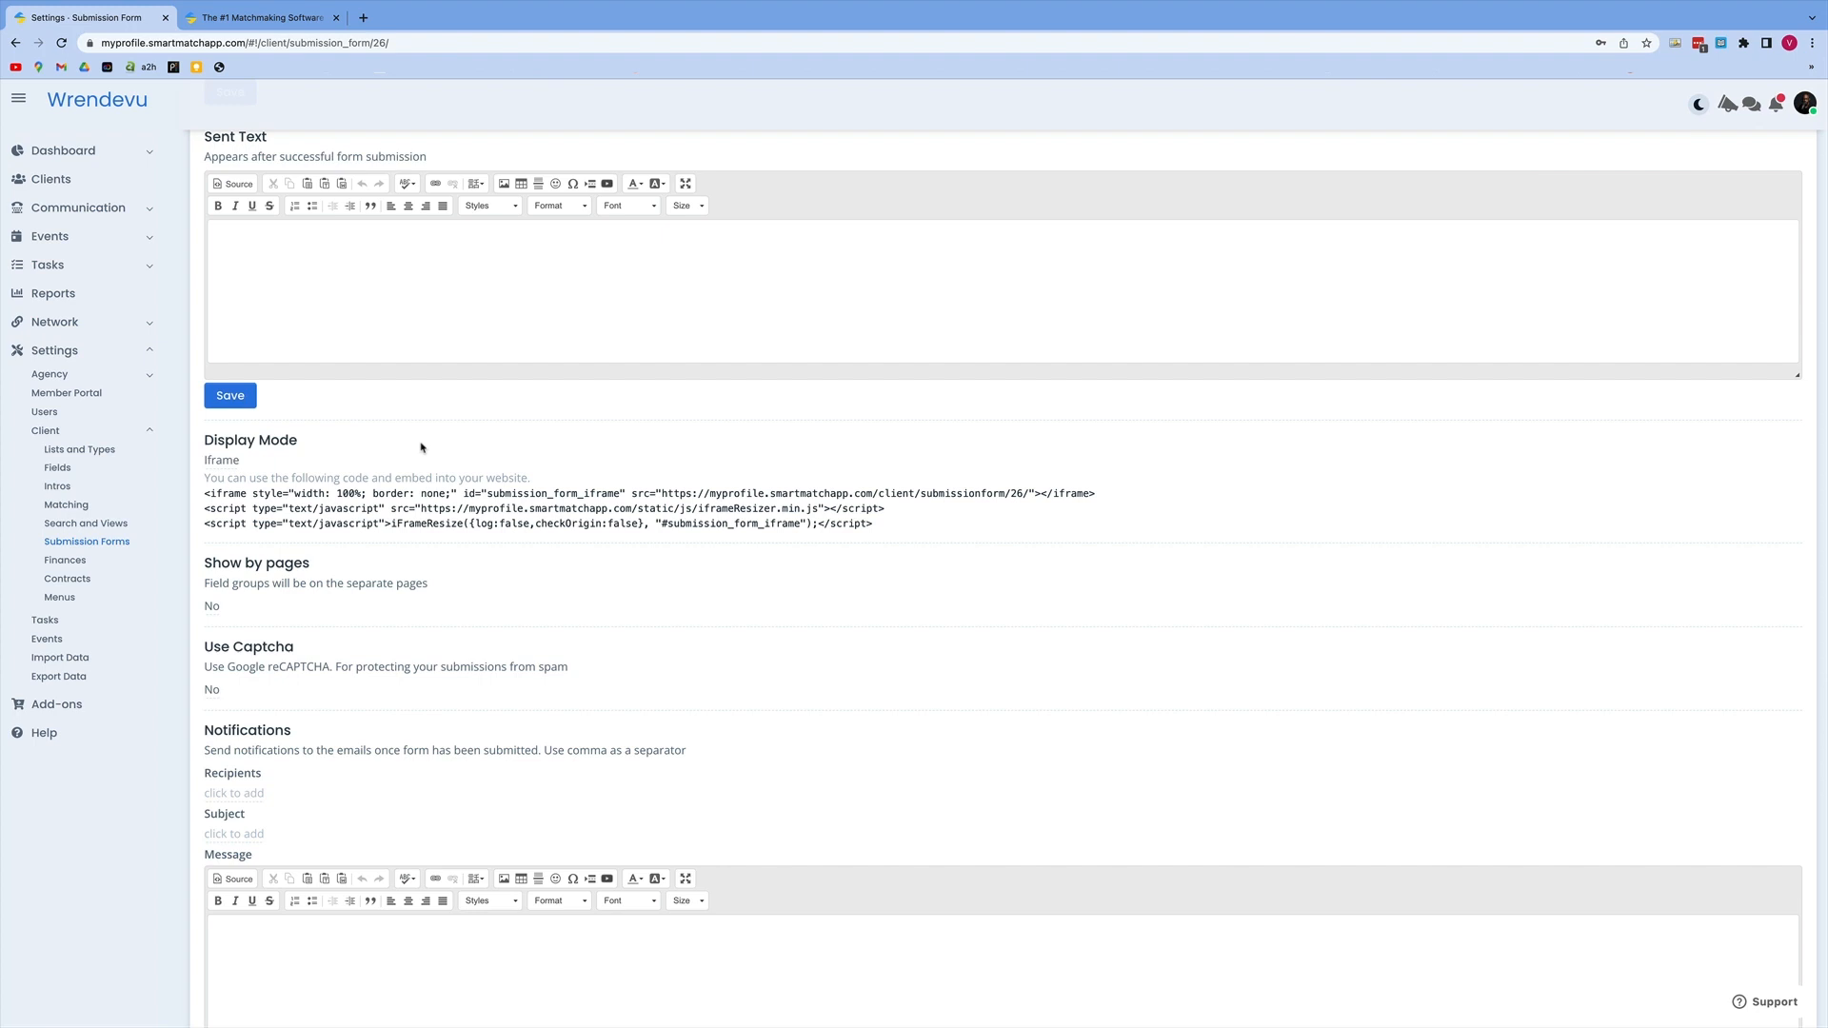
Step: Review Site Form.4's general settings, including notifications, auto reply, payment, redirect URL, terms and client assignment options
{"action": "scroll", "coordinate": [422, 447], "scroll_direction": "up", "scroll_amount": 6}
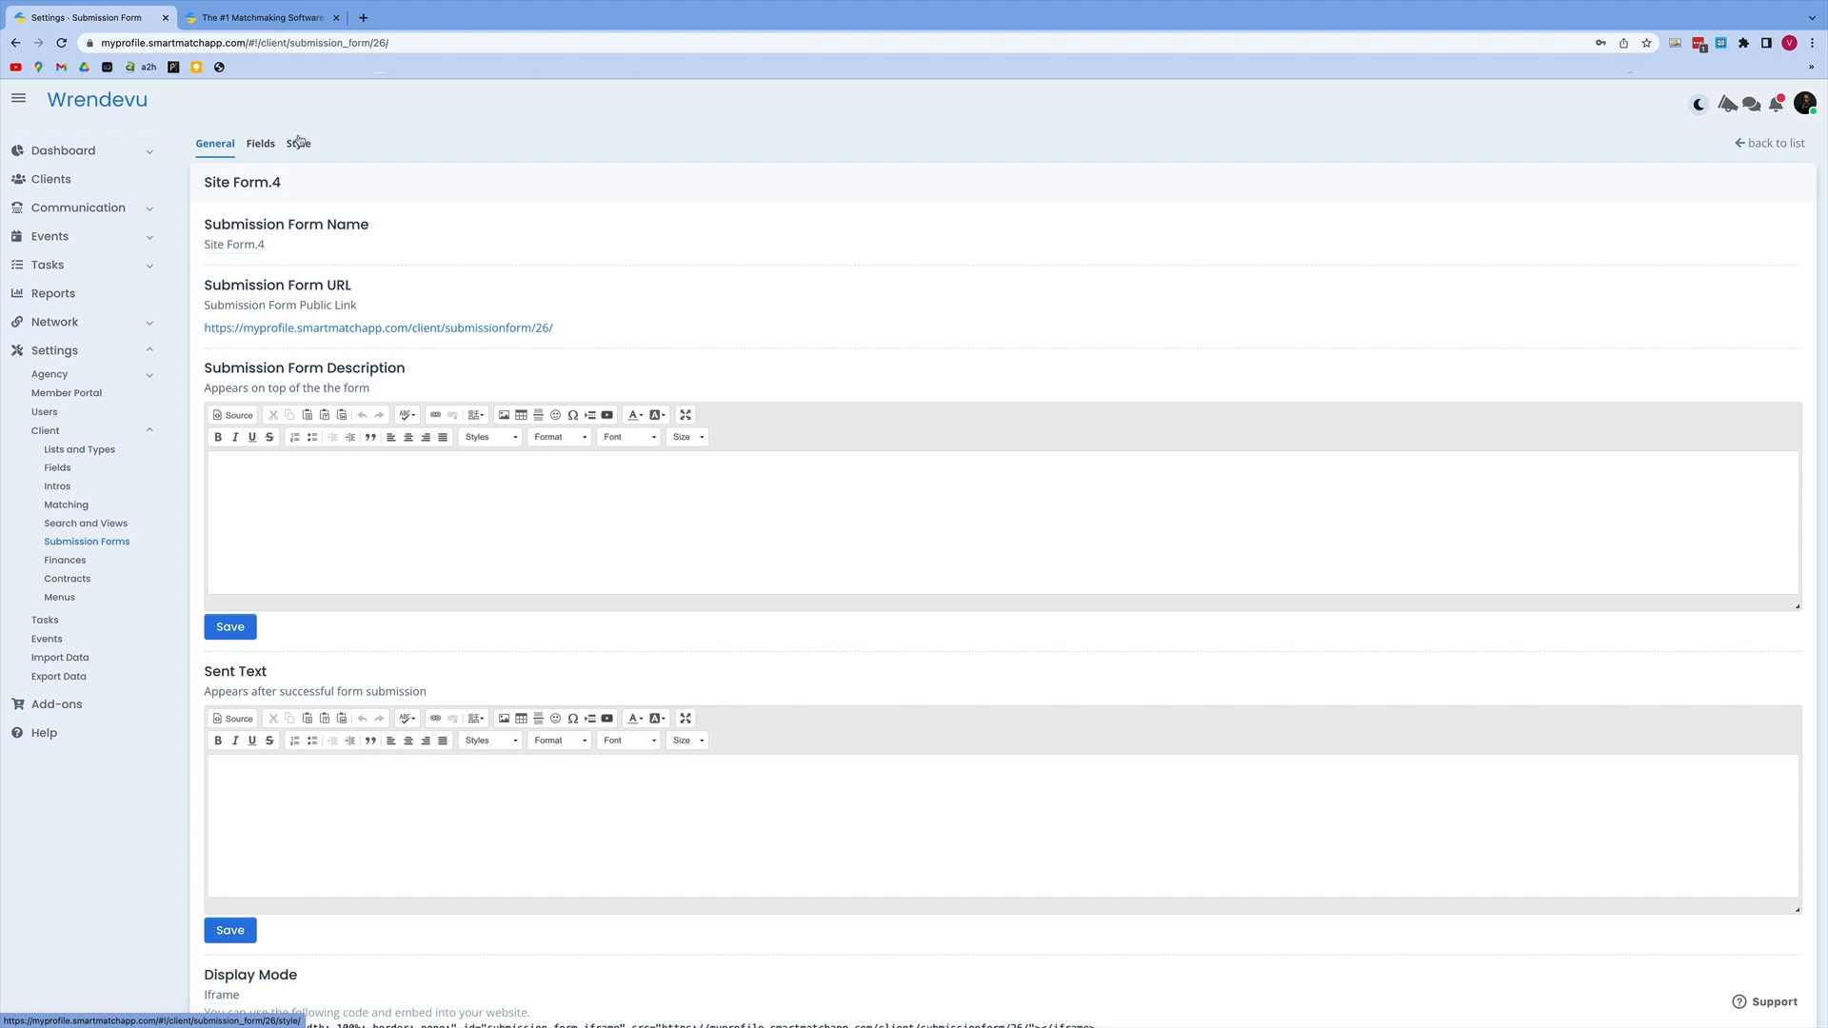
{"action": "scroll", "coordinate": [320, 214], "scroll_direction": "down", "scroll_amount": 5}
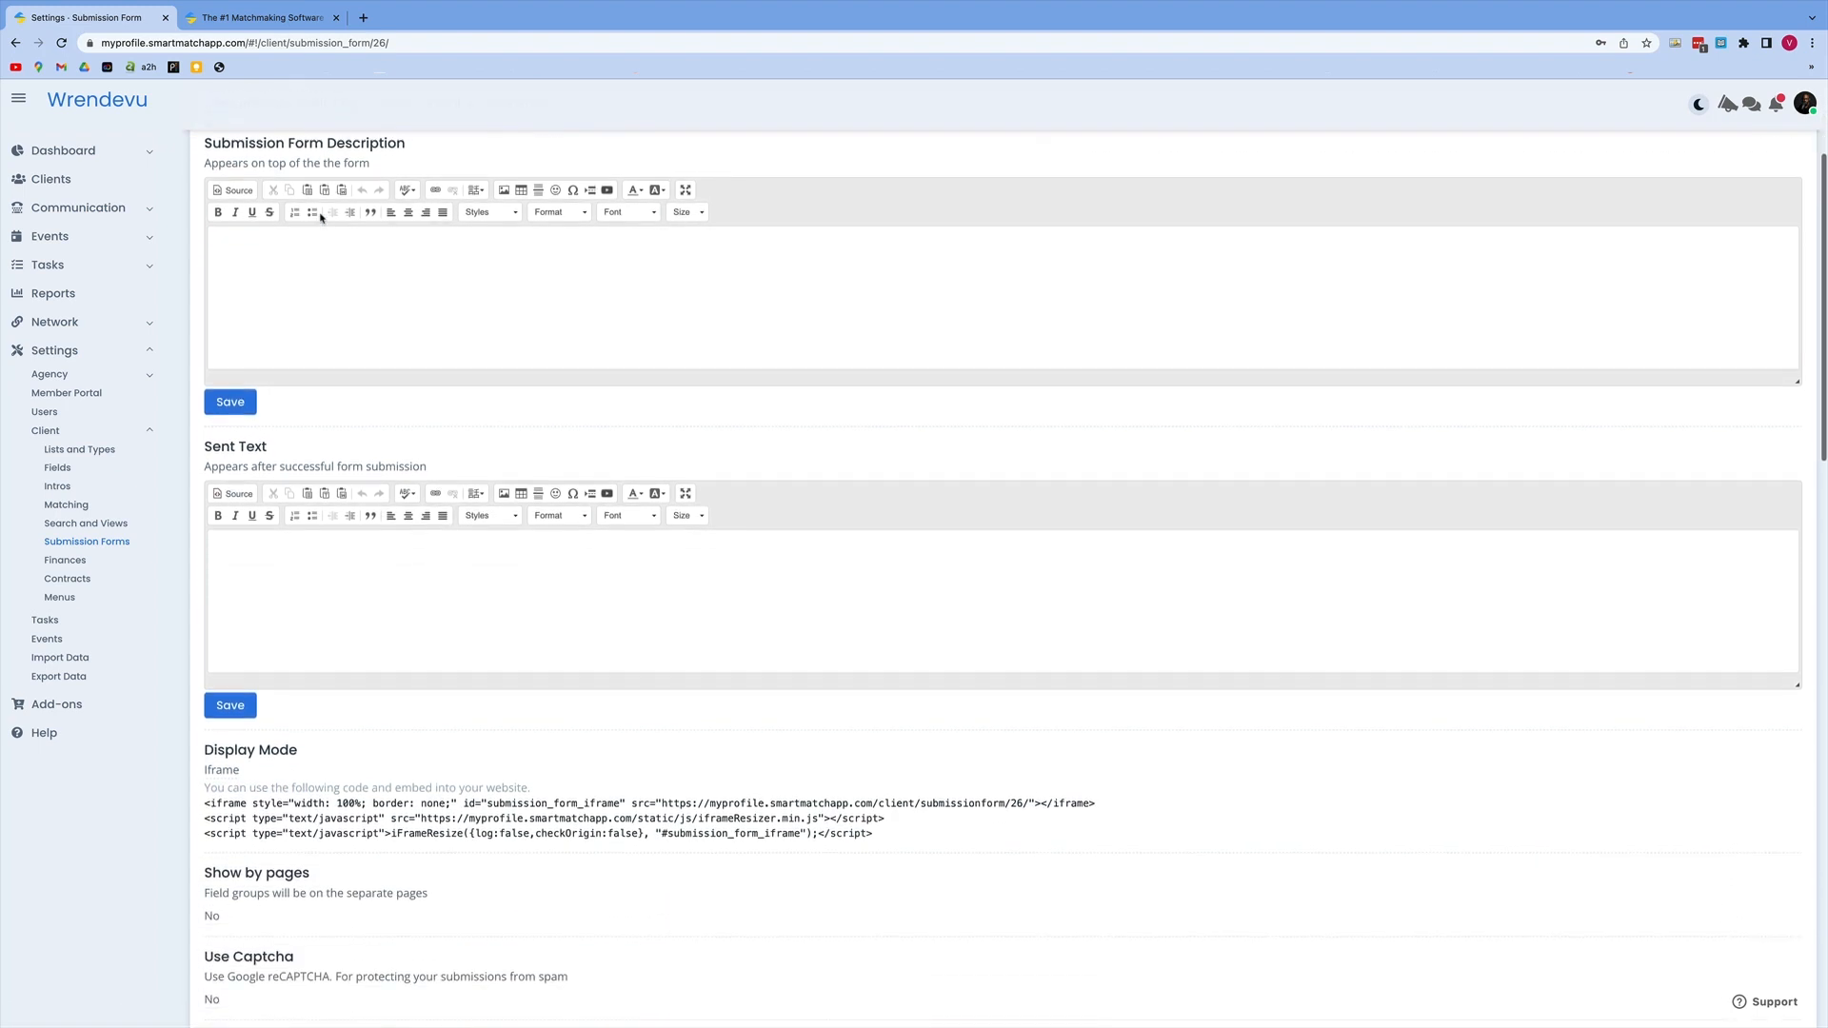
{"action": "scroll", "coordinate": [320, 214], "scroll_direction": "down", "scroll_amount": 7}
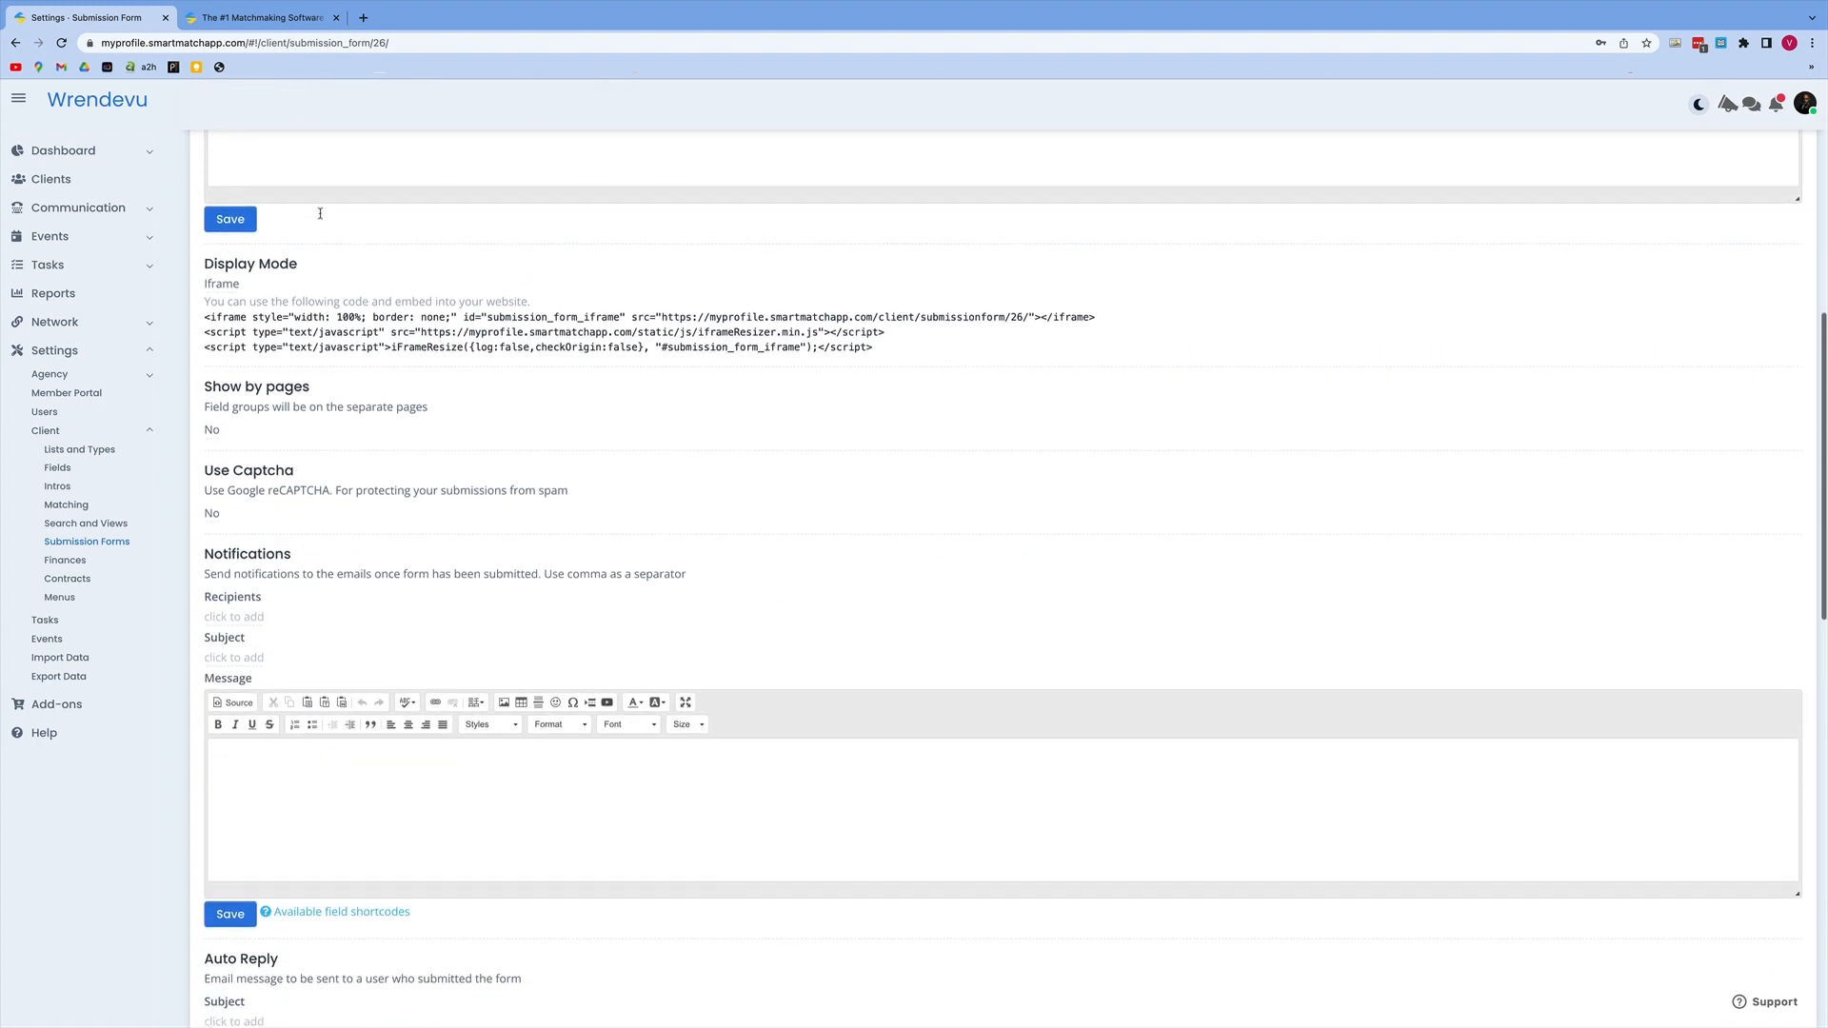
{"action": "scroll", "coordinate": [320, 219], "scroll_direction": "down", "scroll_amount": 9}
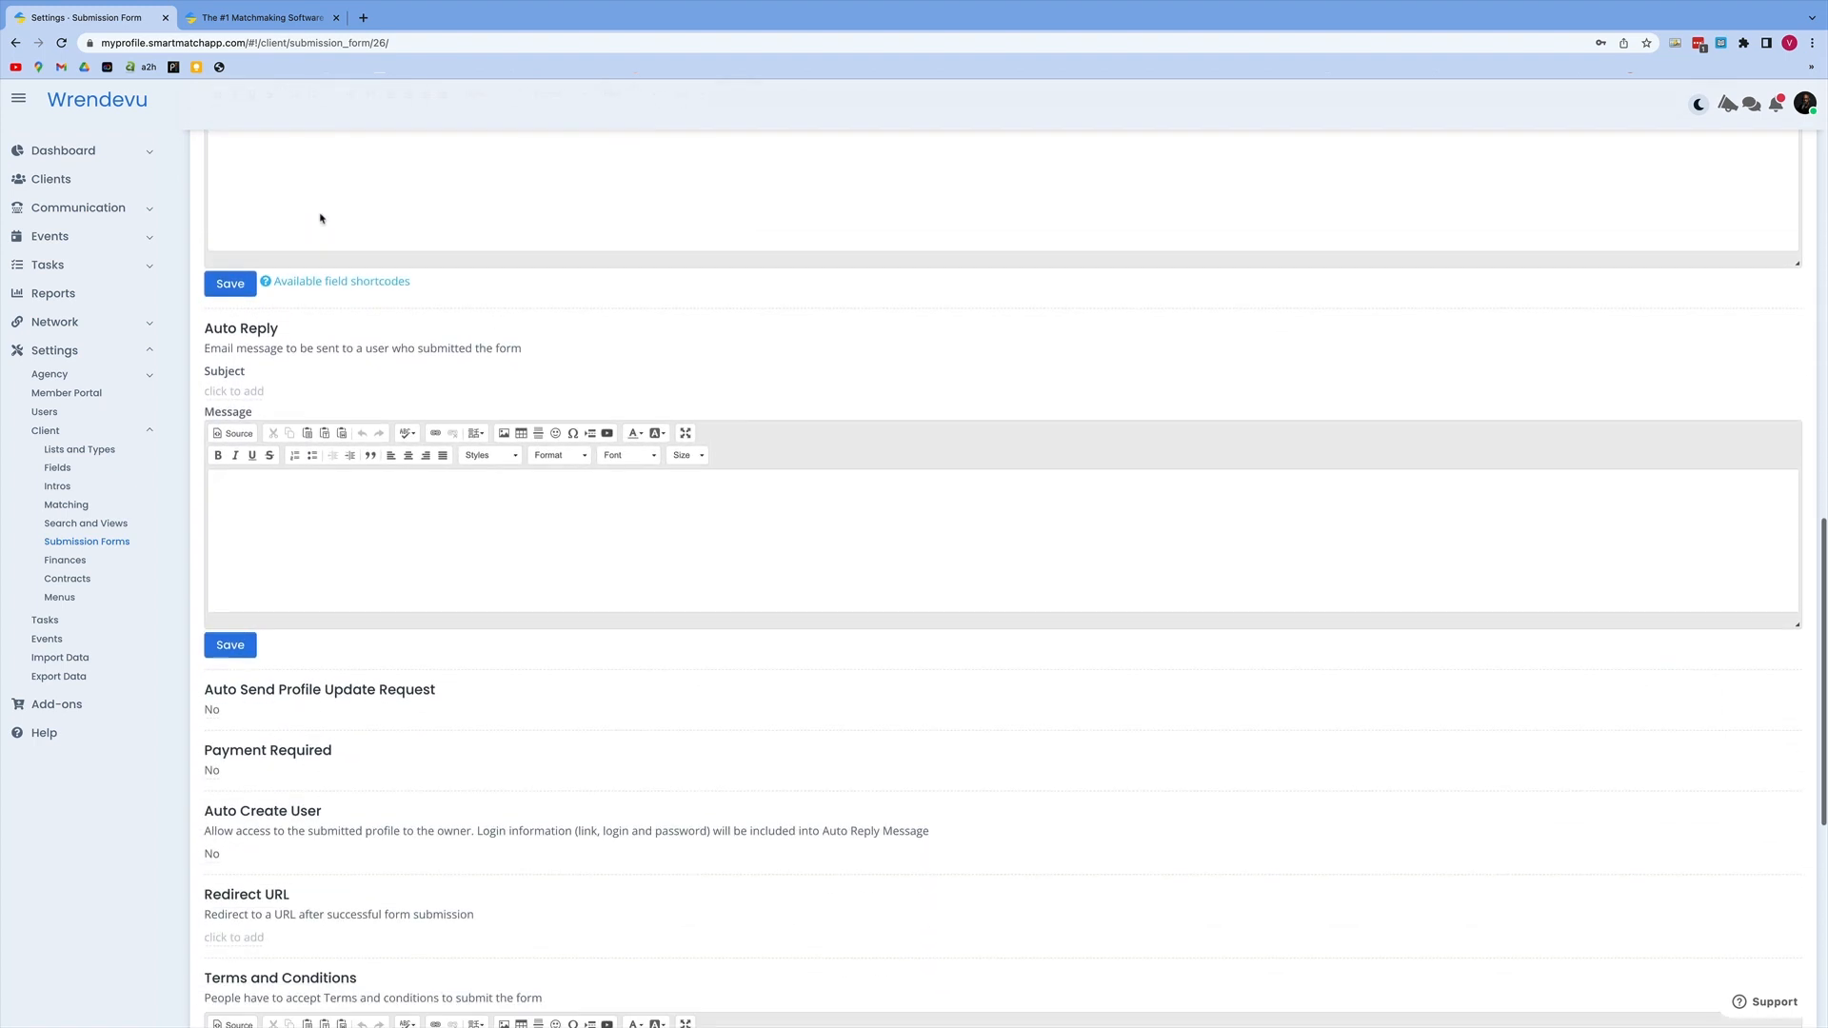
{"action": "scroll", "coordinate": [320, 217], "scroll_direction": "down", "scroll_amount": 6}
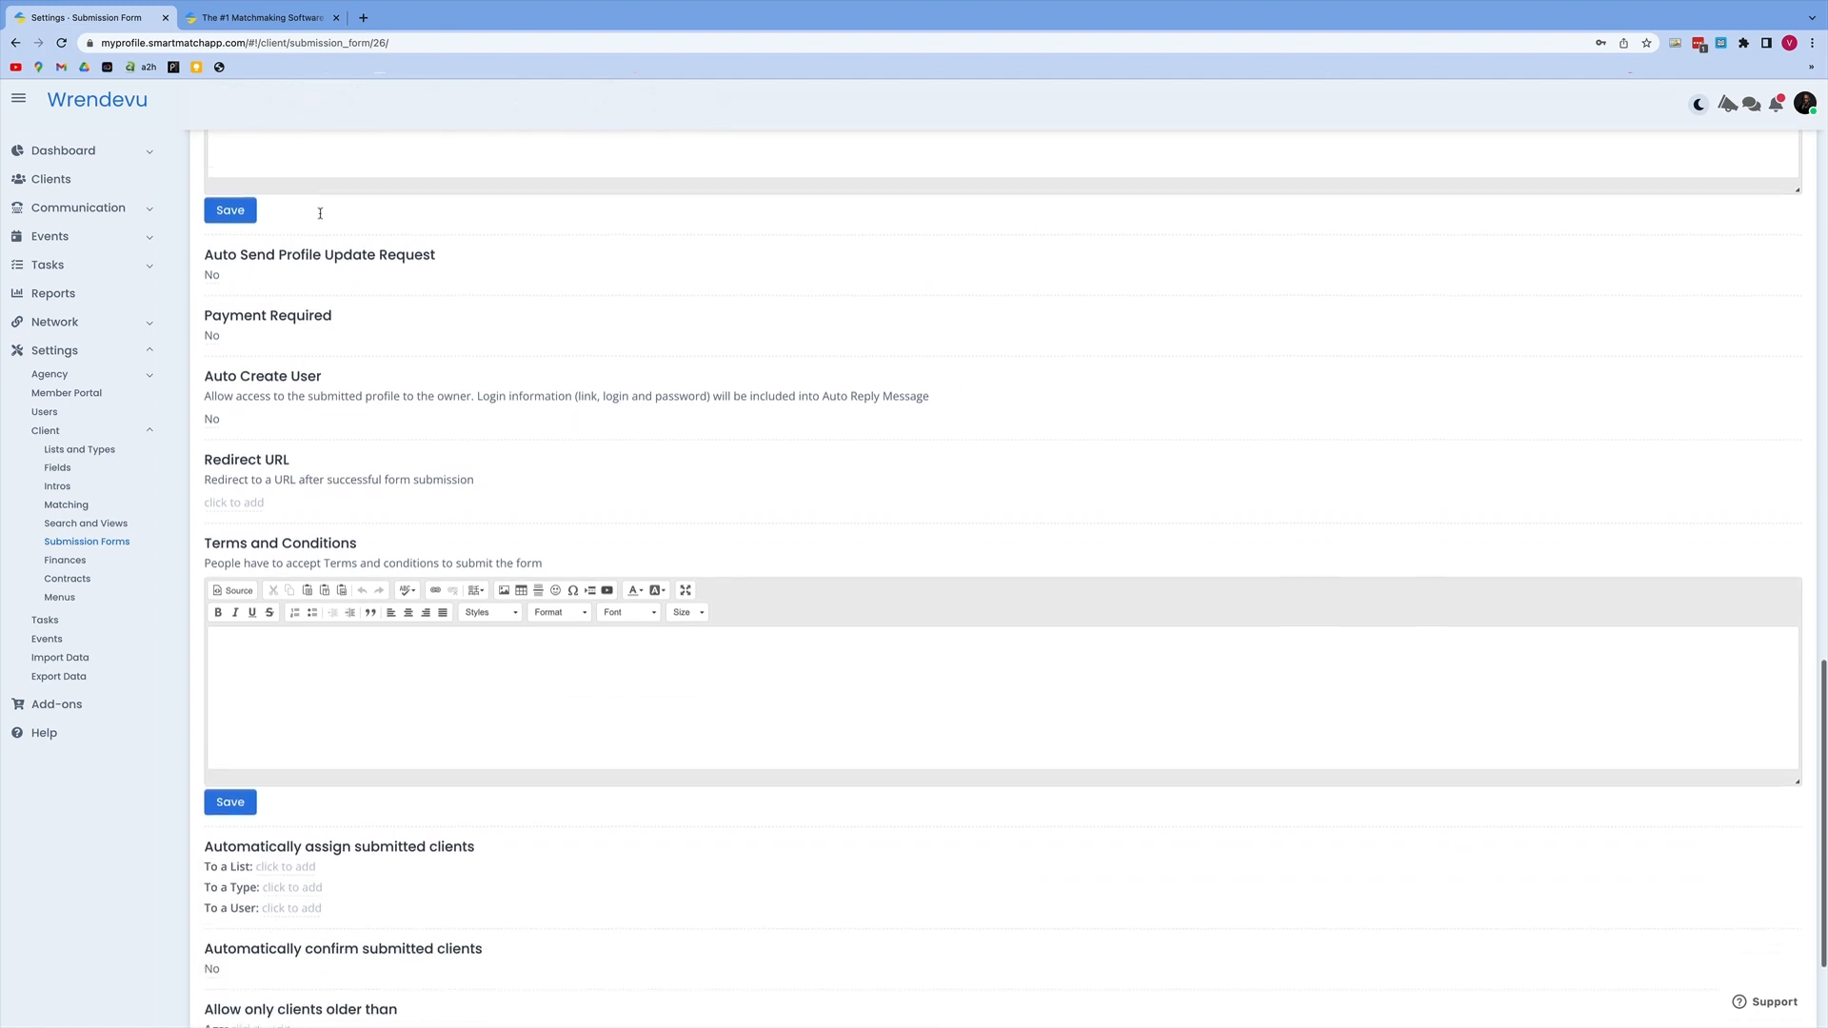
{"action": "scroll", "coordinate": [320, 217], "scroll_direction": "down", "scroll_amount": 3}
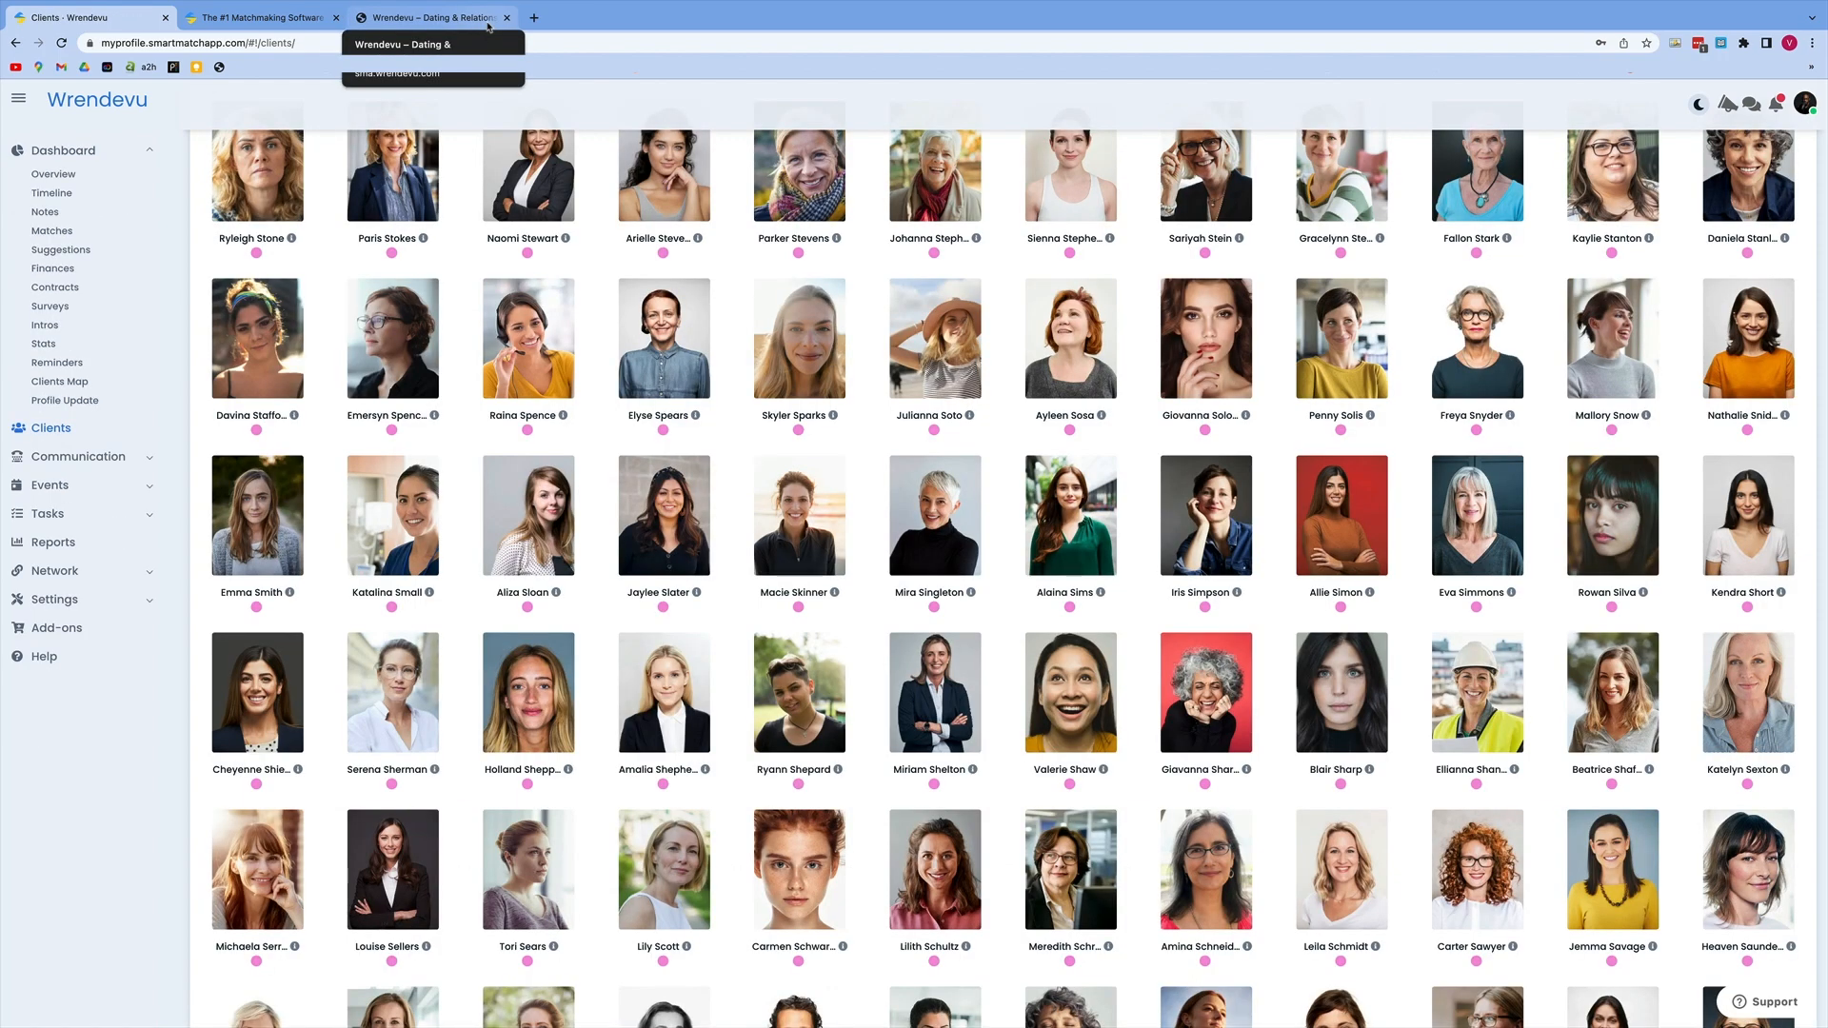
Step: Switch to the Wrendevu WordPress site and open the Wrendevu Home page for editing with Tatsu
{"action": "left_click", "coordinate": [488, 21]}
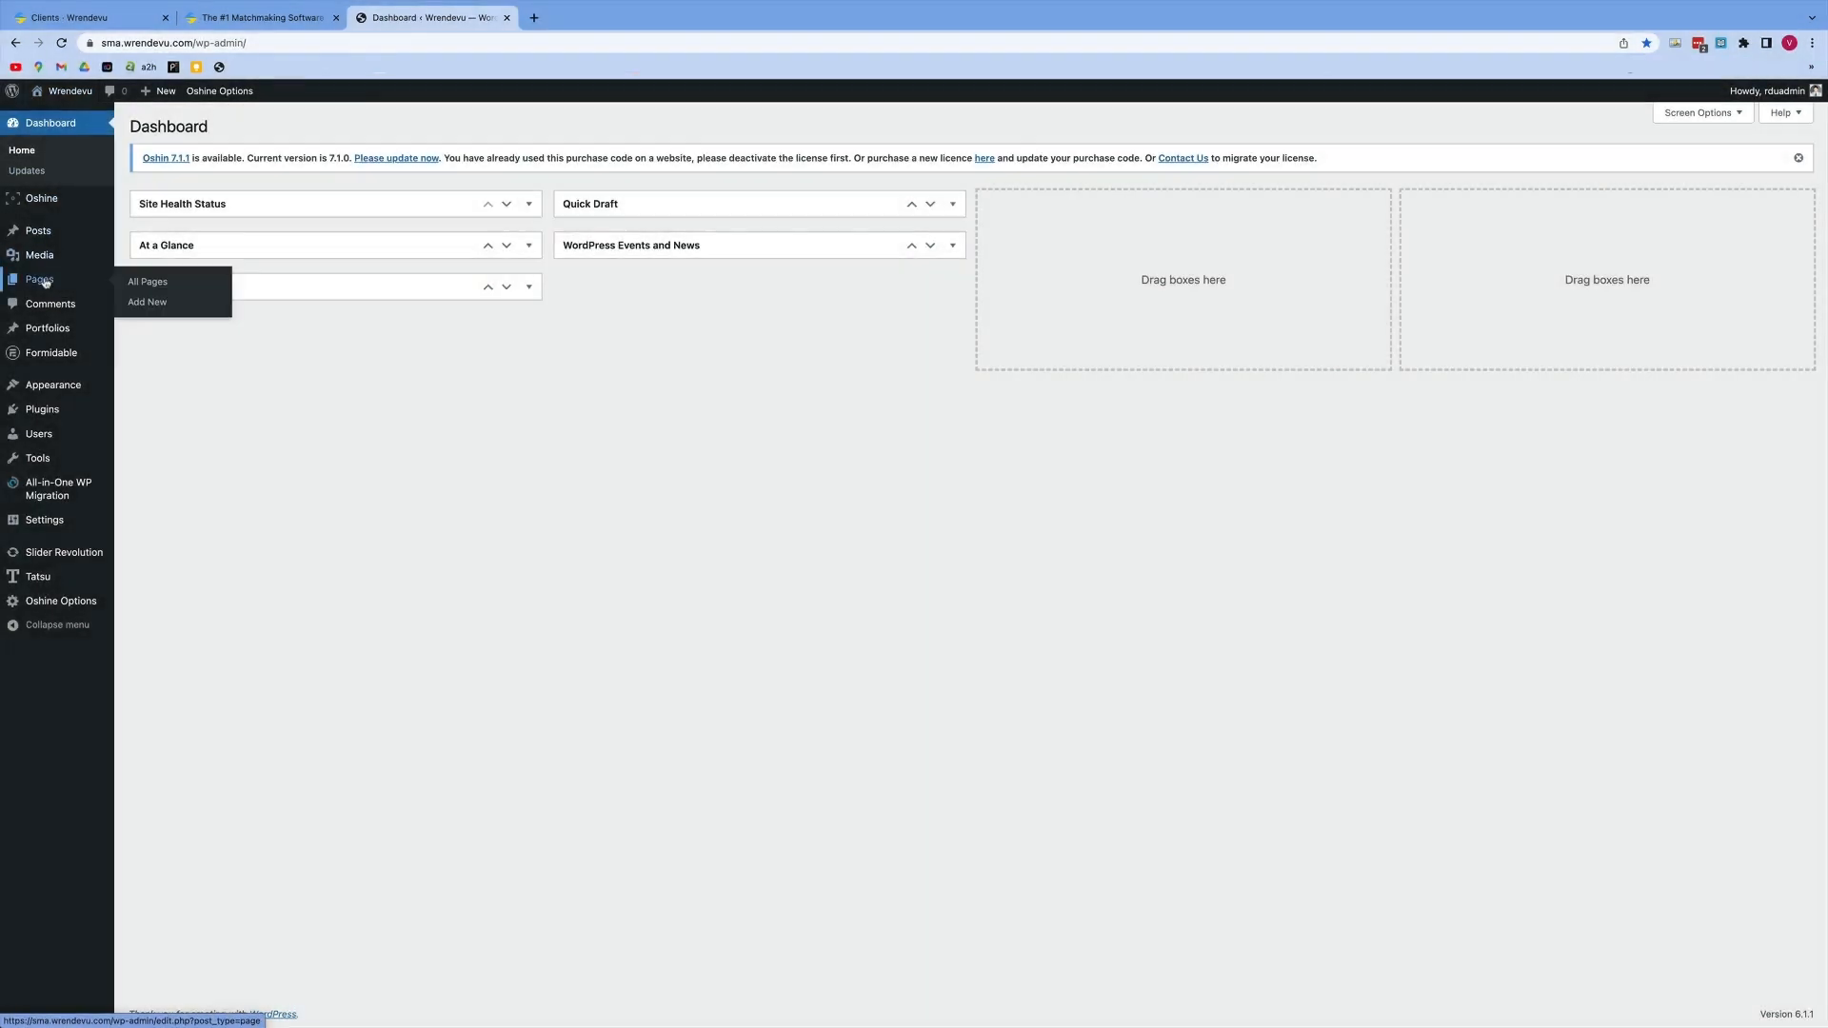
{"action": "left_click", "coordinate": [50, 285]}
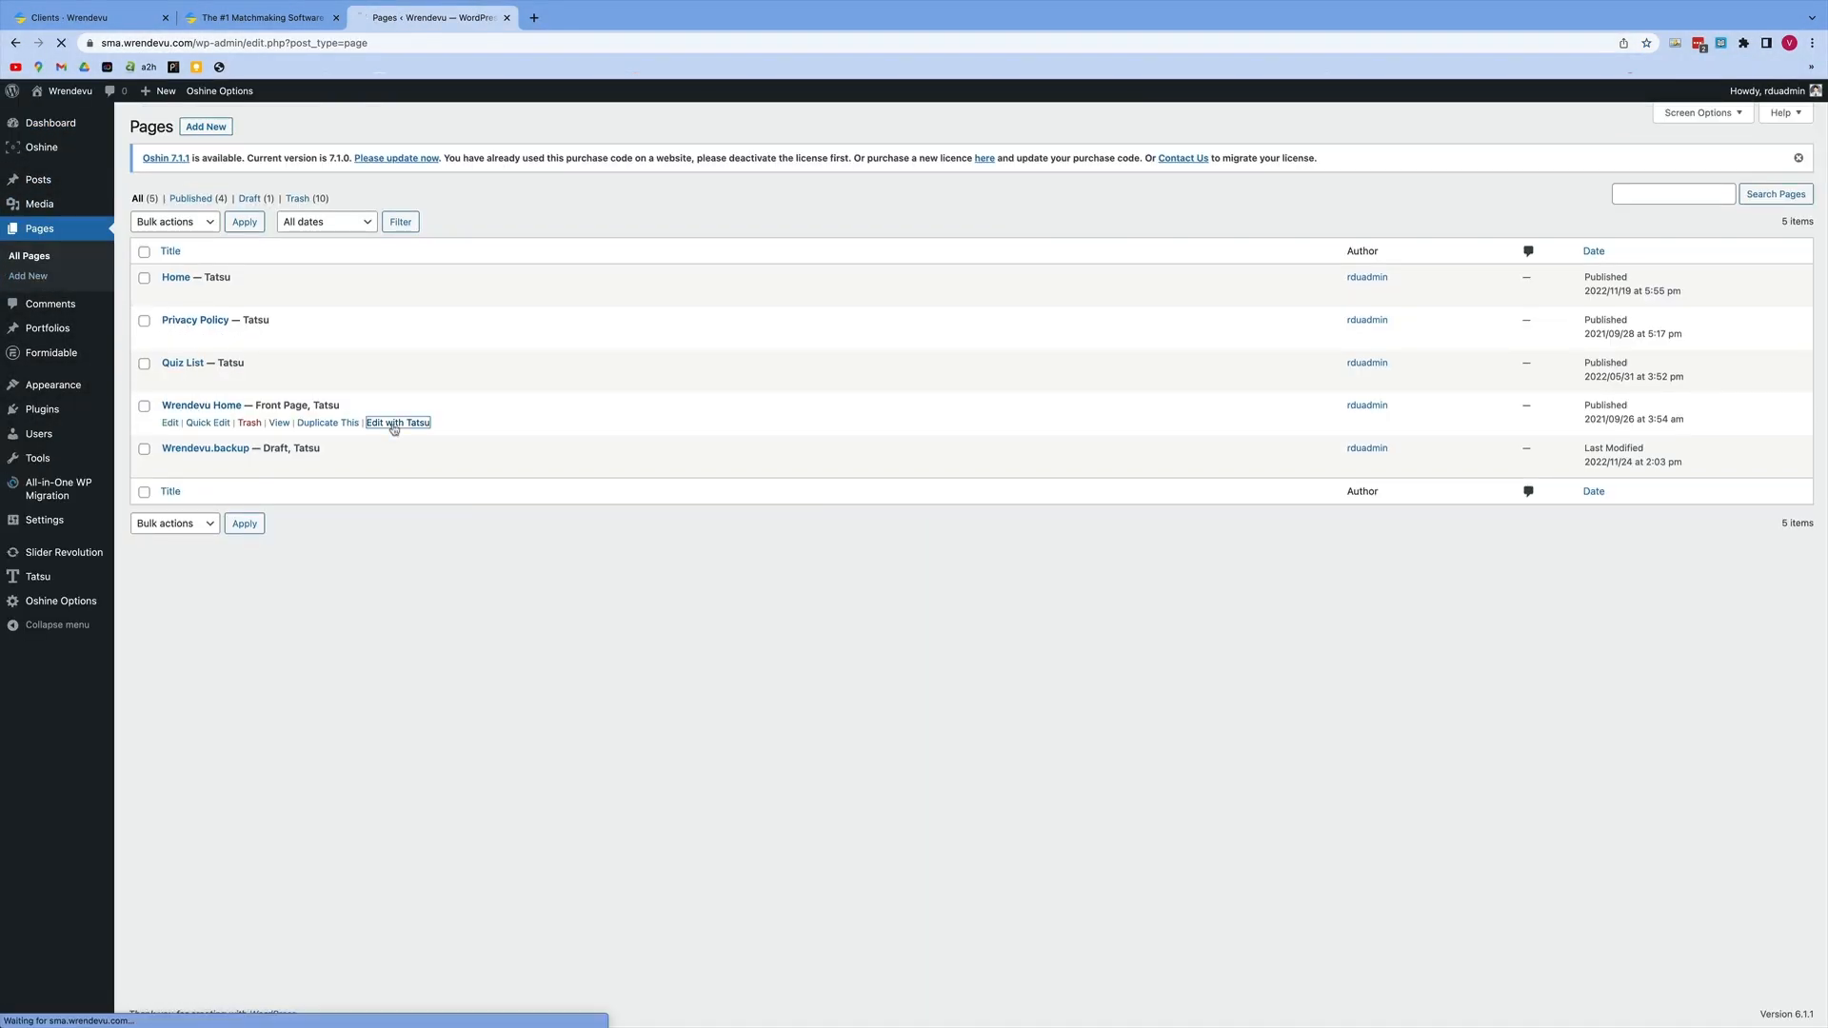
{"action": "left_click", "coordinate": [394, 423]}
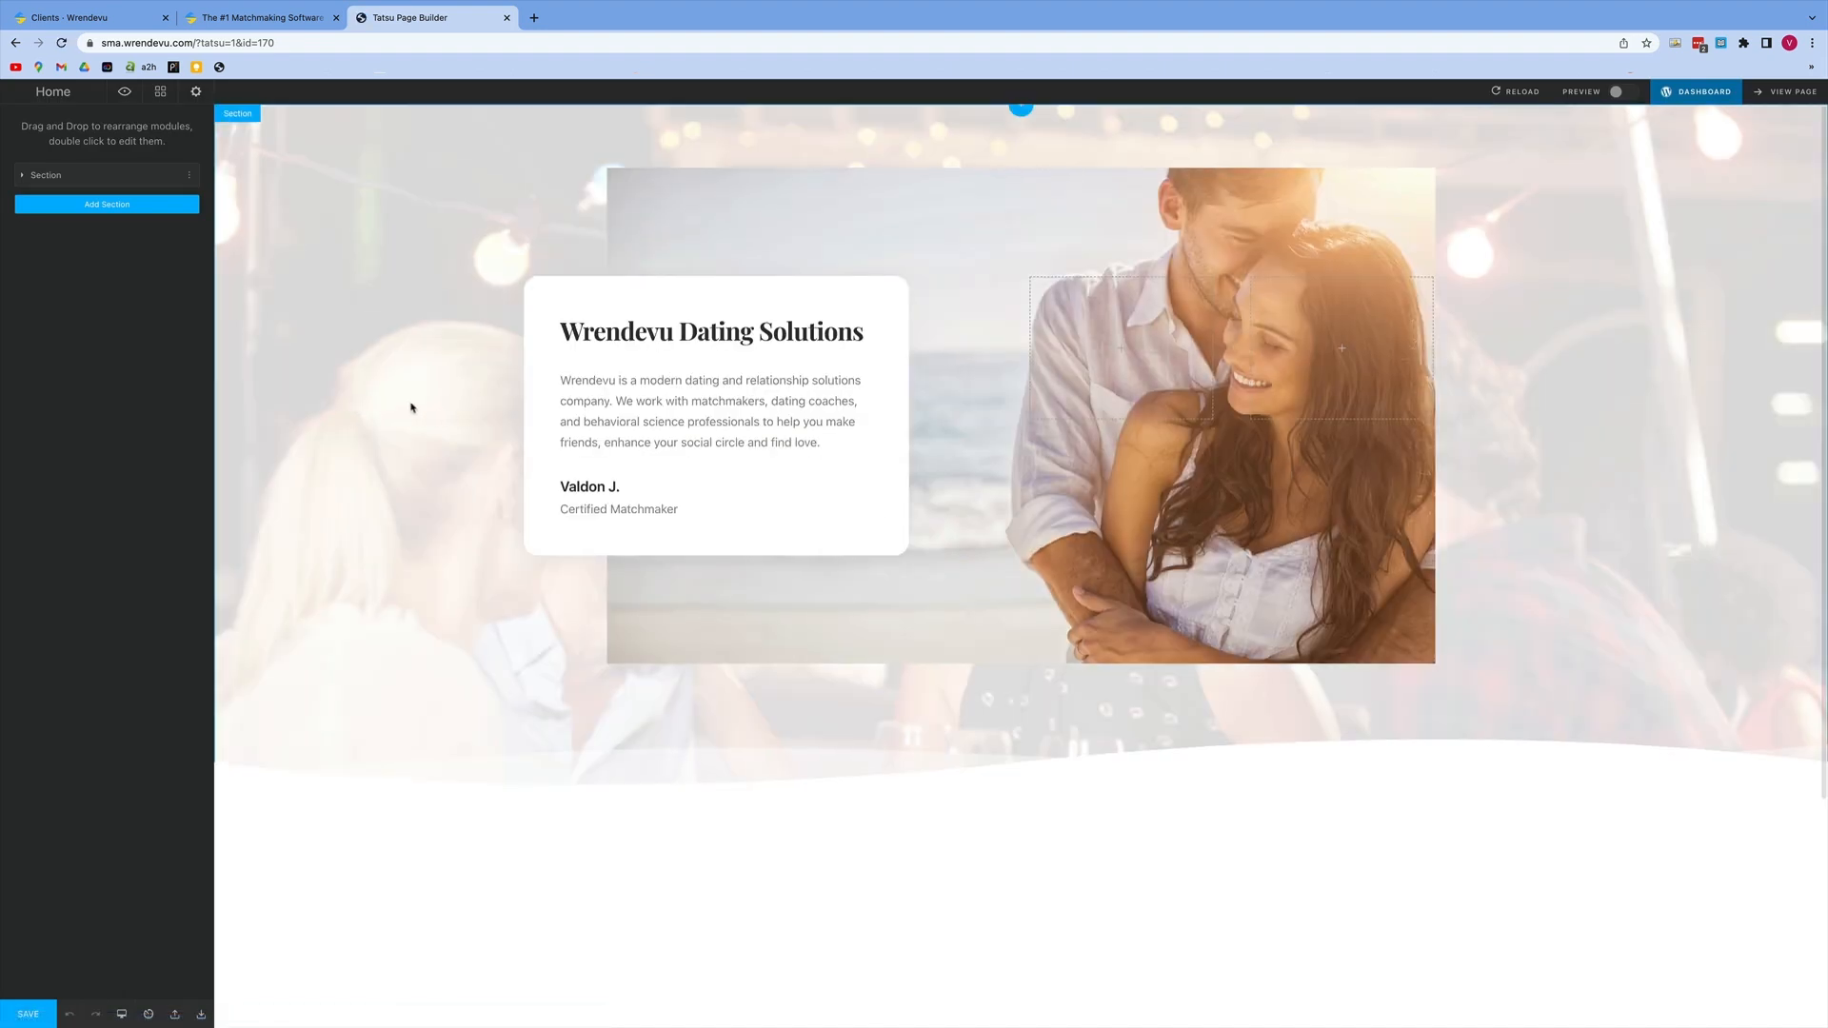
Step: Add a section below the hero and apply the "Design is Everything" template with text beside a mountain image
{"action": "left_click", "coordinate": [107, 205]}
{"action": "scroll", "coordinate": [107, 208], "scroll_direction": "down", "scroll_amount": 10}
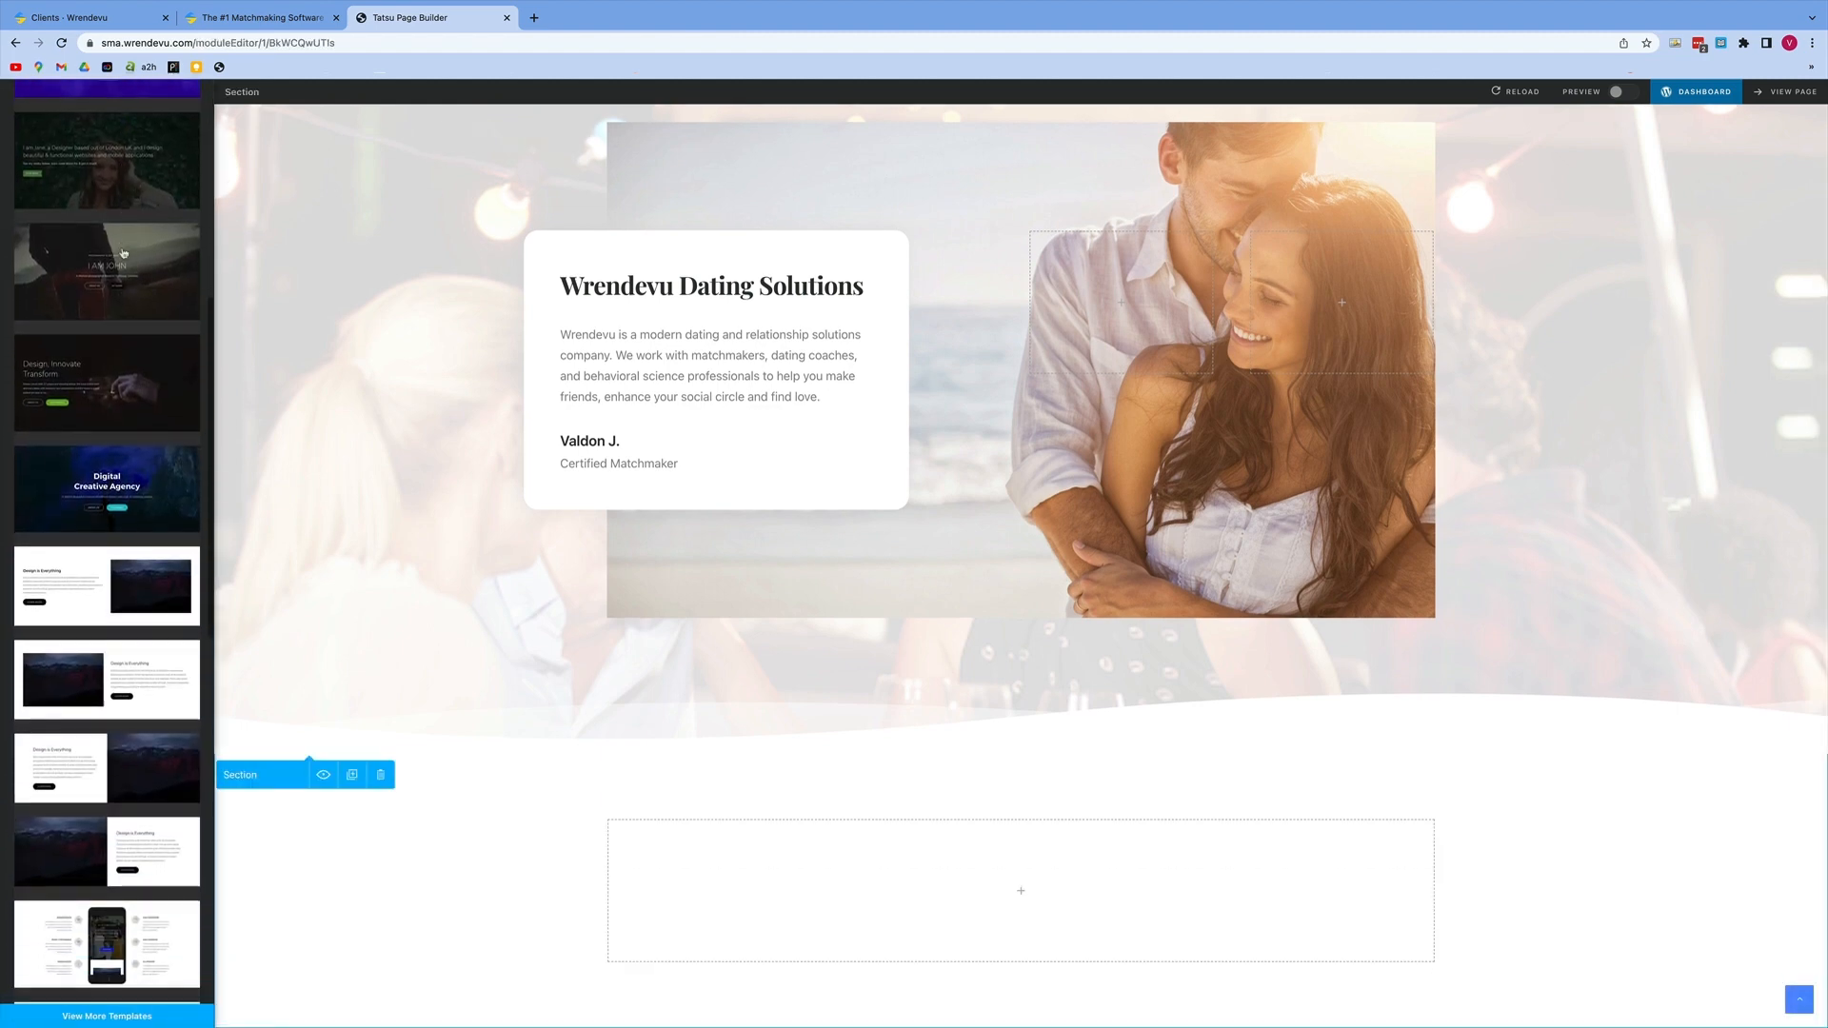
{"action": "scroll", "coordinate": [122, 252], "scroll_direction": "down", "scroll_amount": 1}
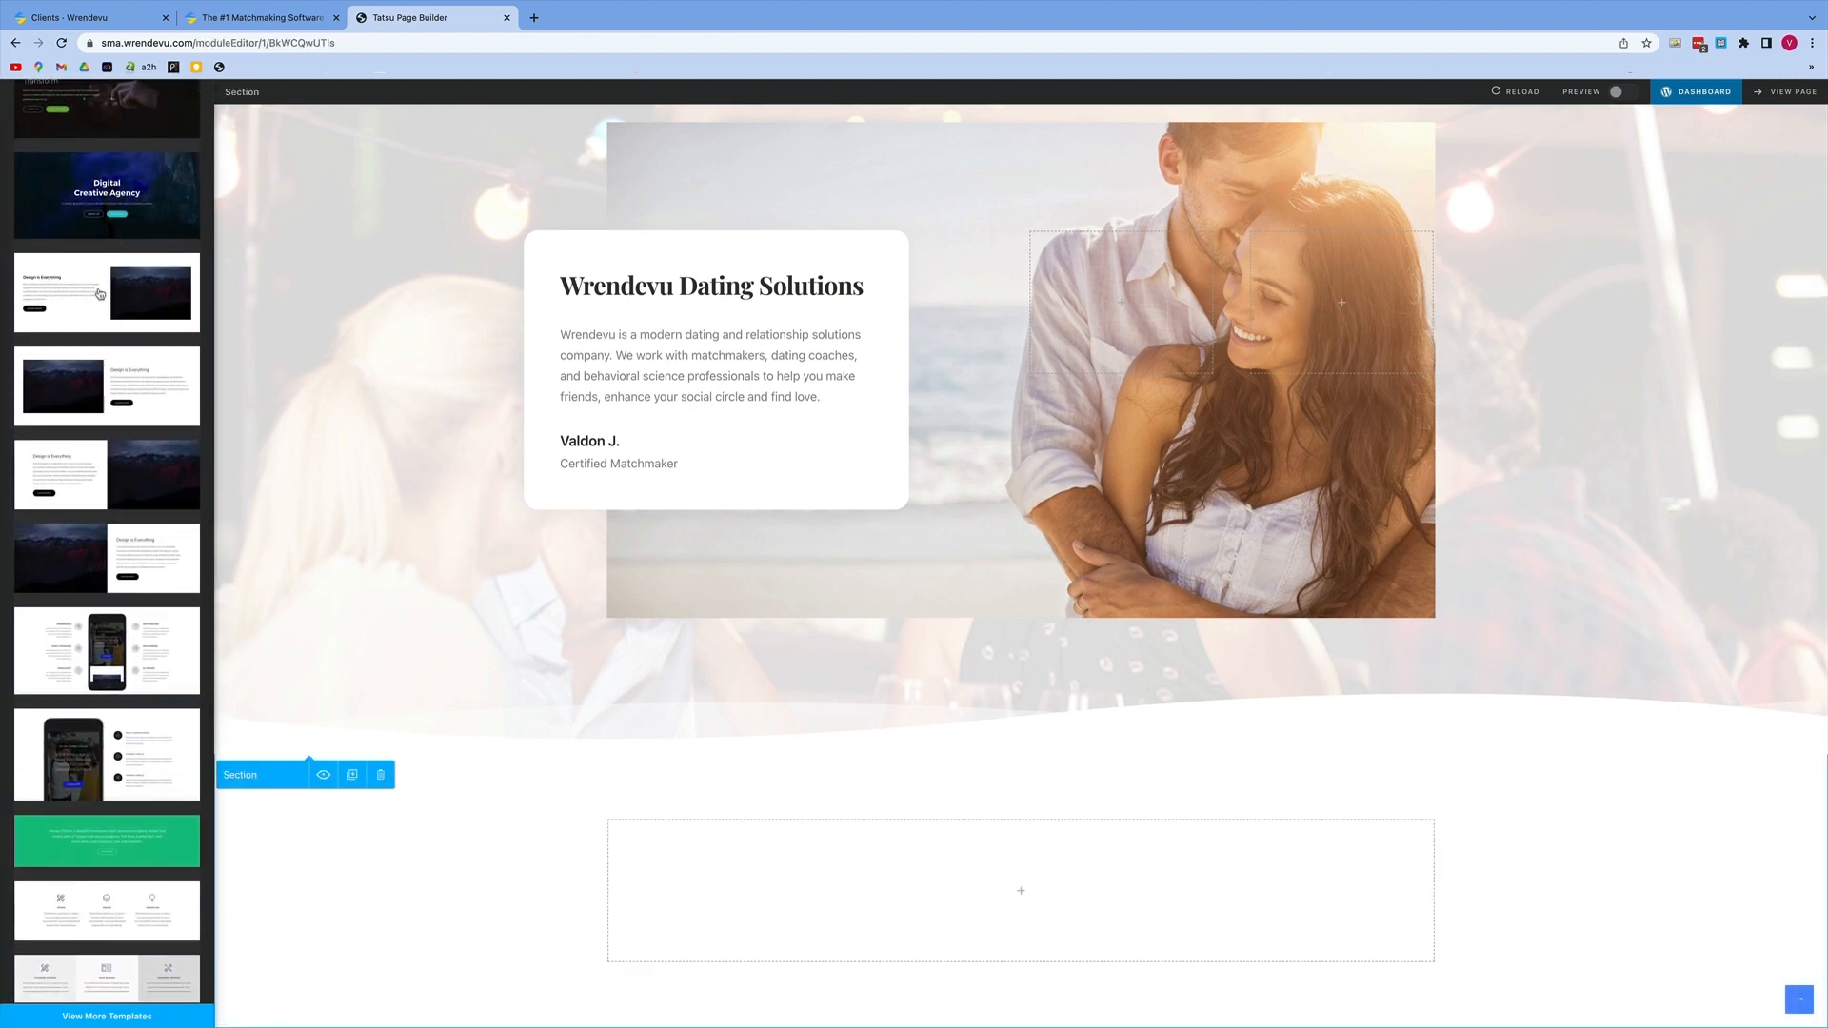
{"action": "left_click", "coordinate": [100, 293]}
{"action": "scroll", "coordinate": [490, 464], "scroll_direction": "down", "scroll_amount": 3}
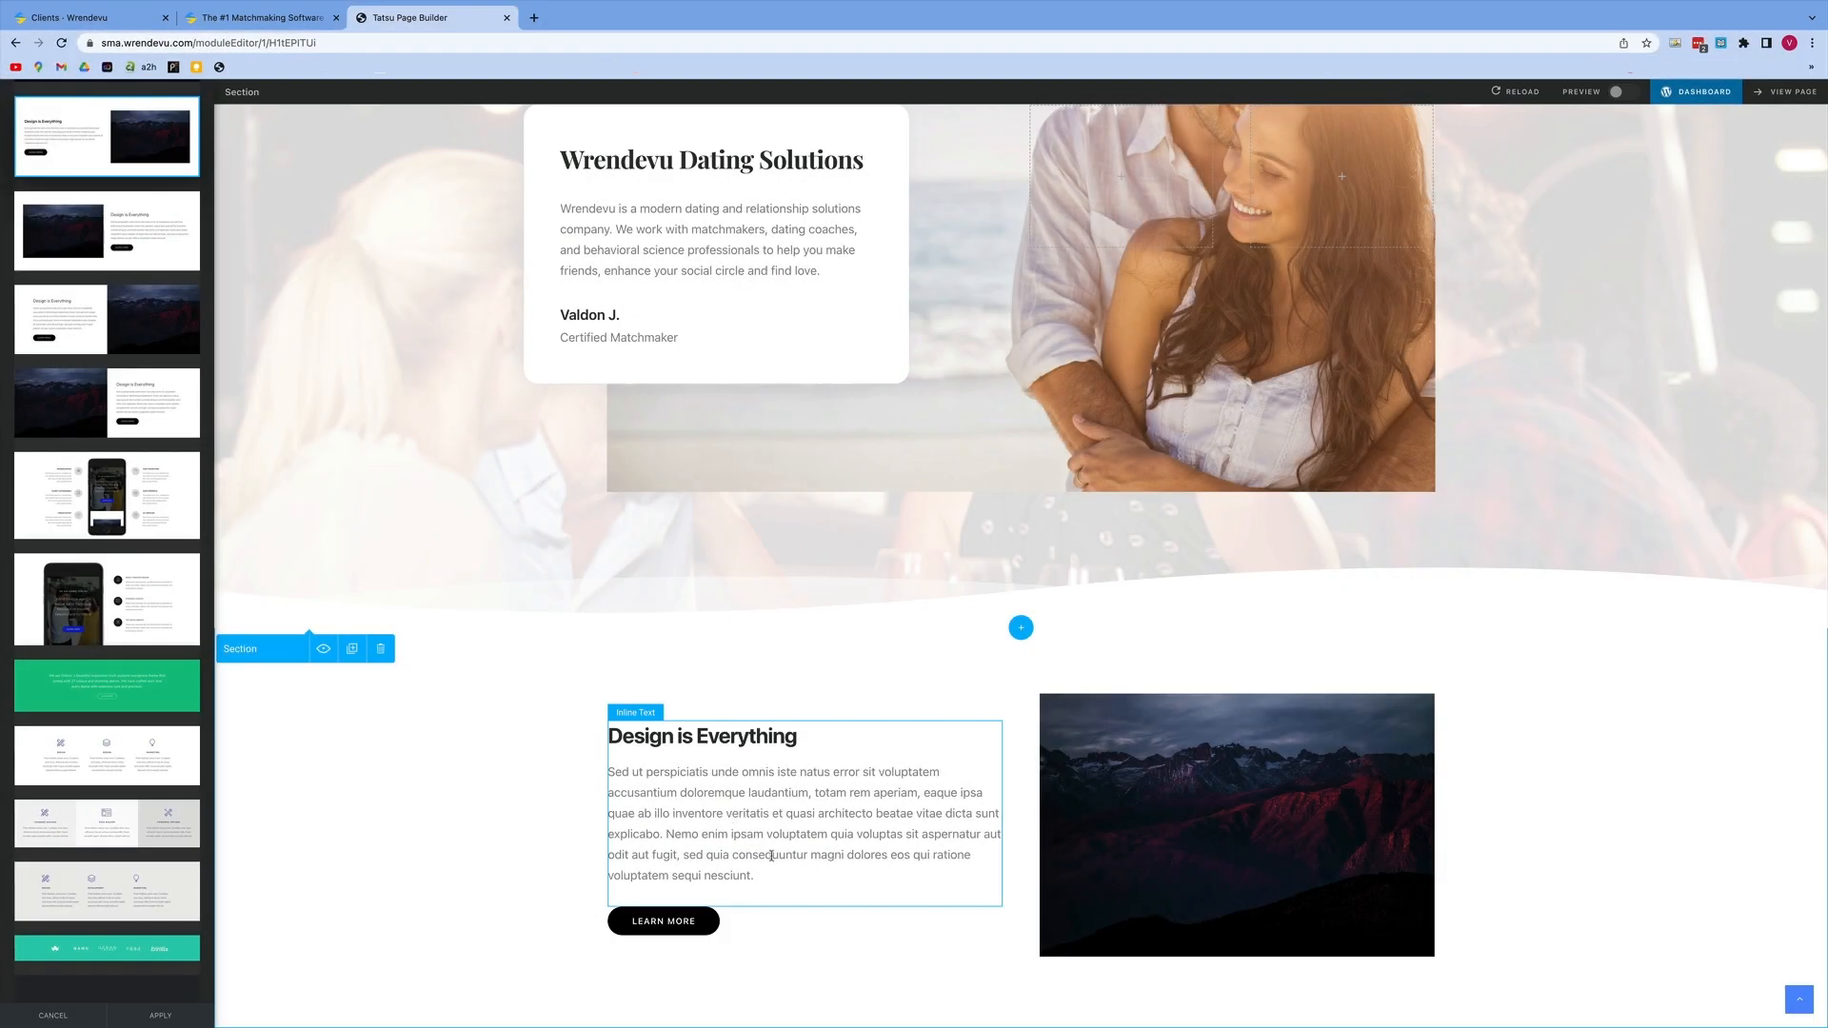
Step: Replace the new section's placeholder paragraph with the copied Wrendevu company description and remove the blank line after "We believe:"
{"action": "left_click_drag", "start_coordinate": [758, 873], "coordinate": [604, 773]}
{"action": "key", "text": "ctrl+v"}
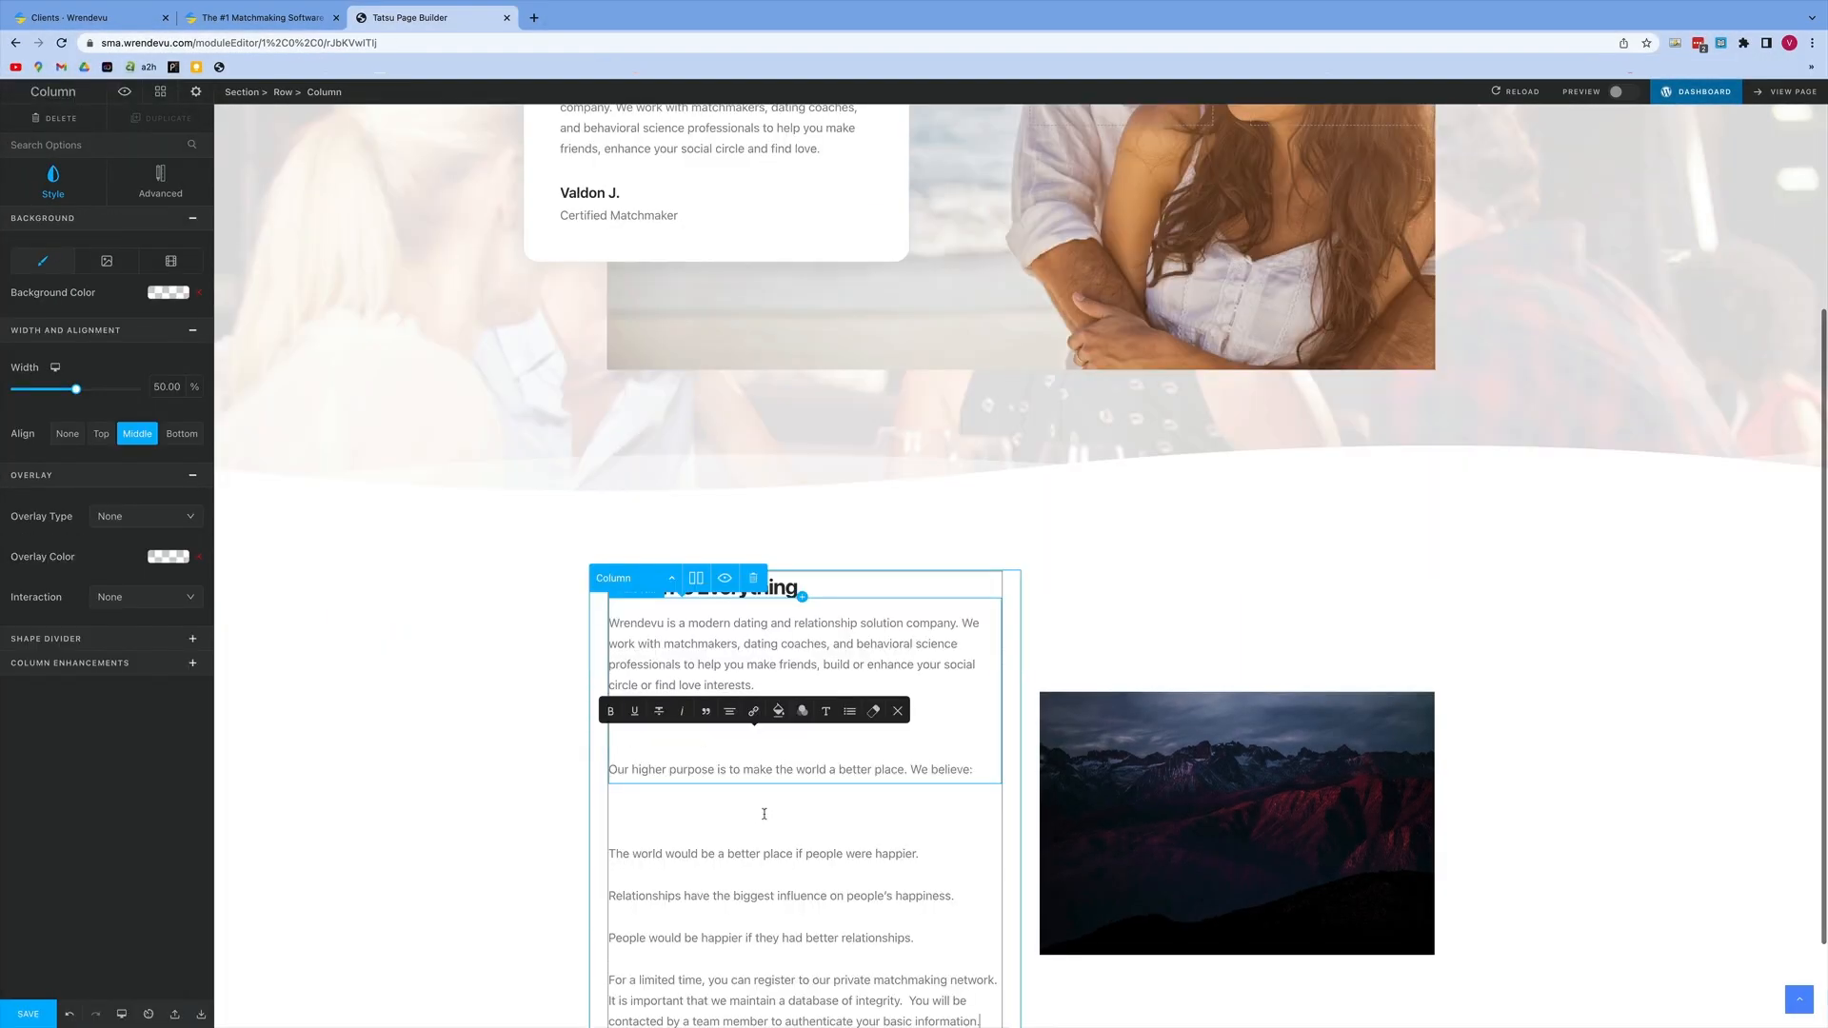
{"action": "left_click", "coordinate": [727, 817]}
{"action": "key", "text": "BackSpace"}
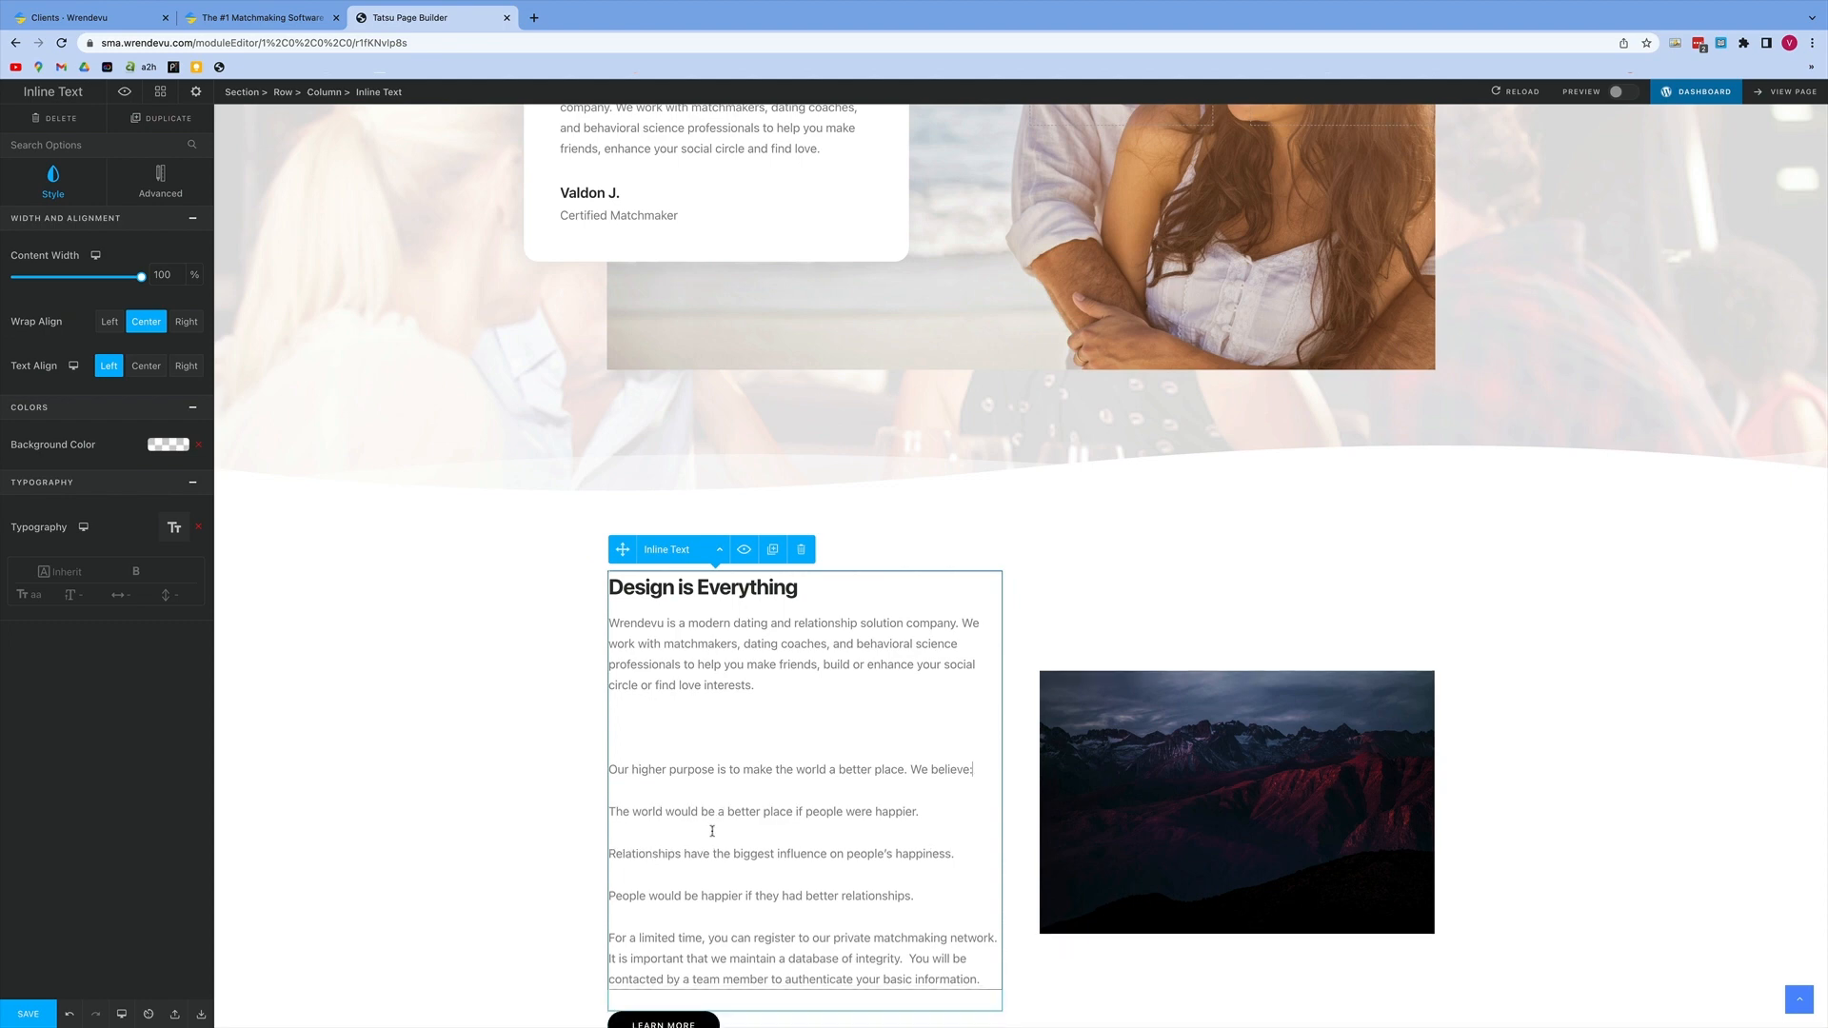
Step: Remove the extra blank line after the first paragraph and format the four lines from "Our higher purpose" to "better relationships" as an unordered list
{"action": "left_click", "coordinate": [733, 718]}
{"action": "key", "text": "BackSpace"}
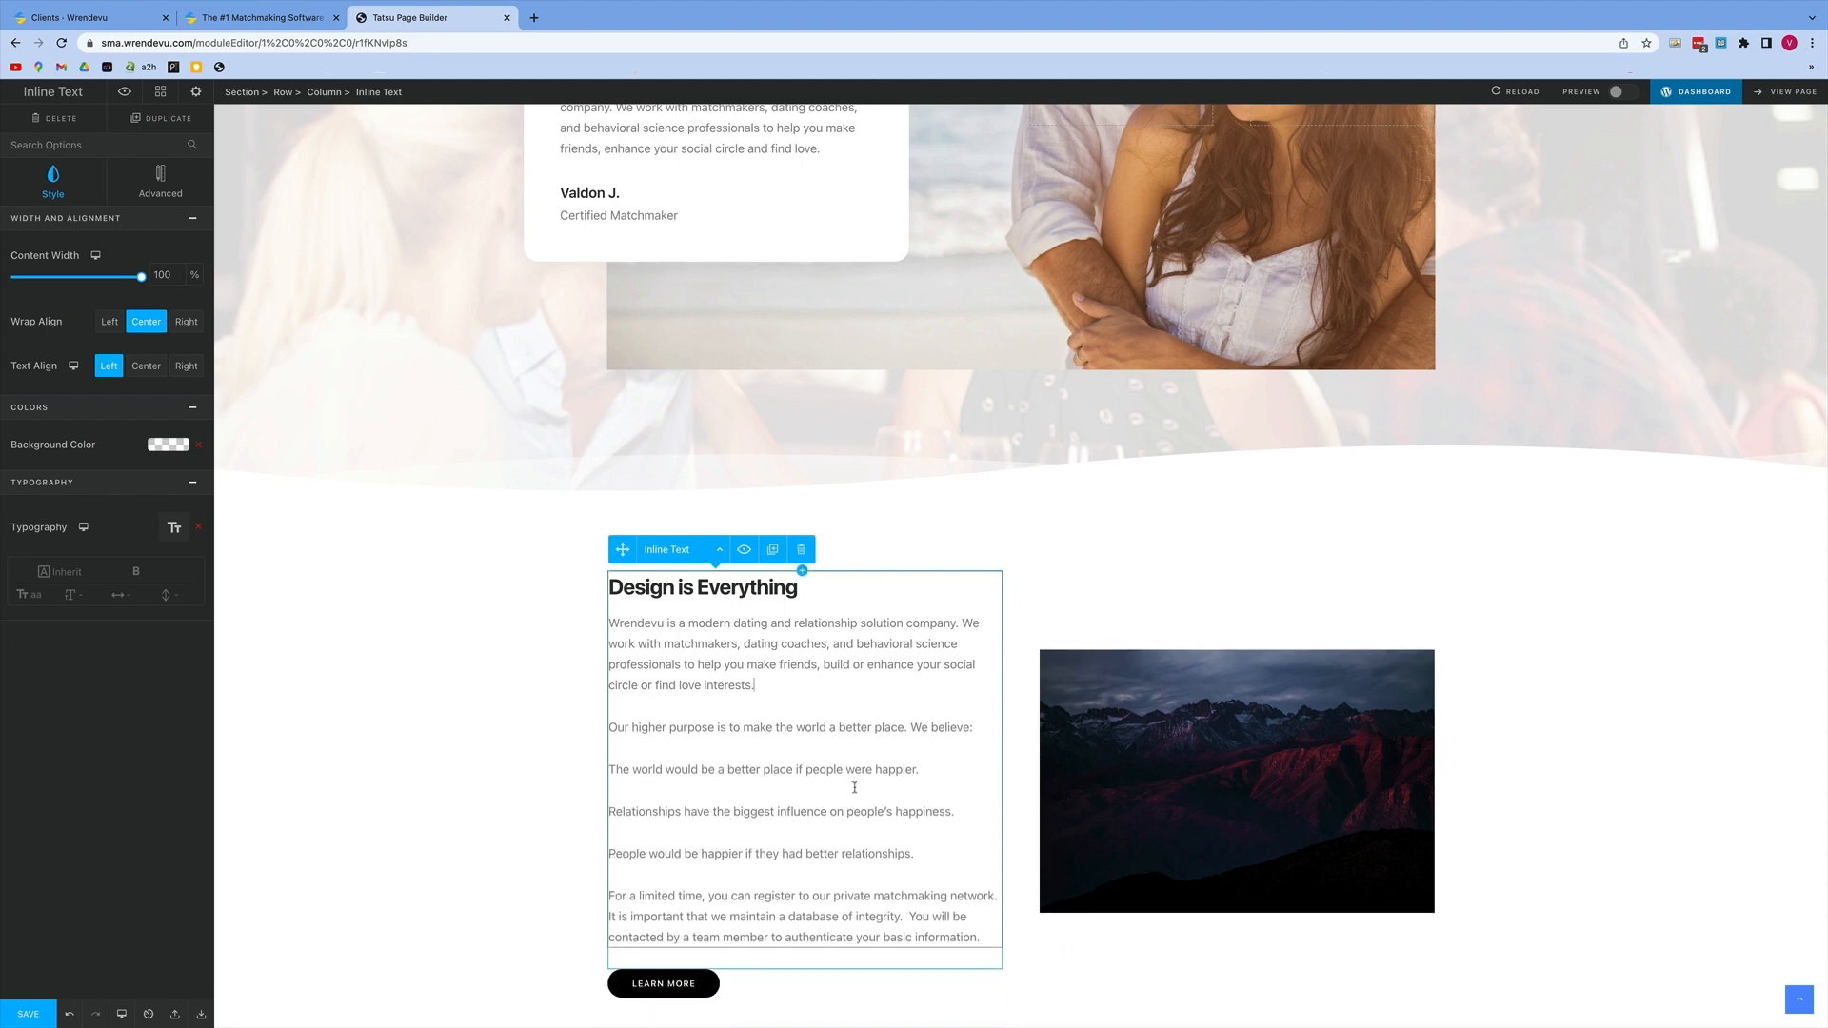
{"action": "left_click_drag", "start_coordinate": [916, 854], "coordinate": [610, 727]}
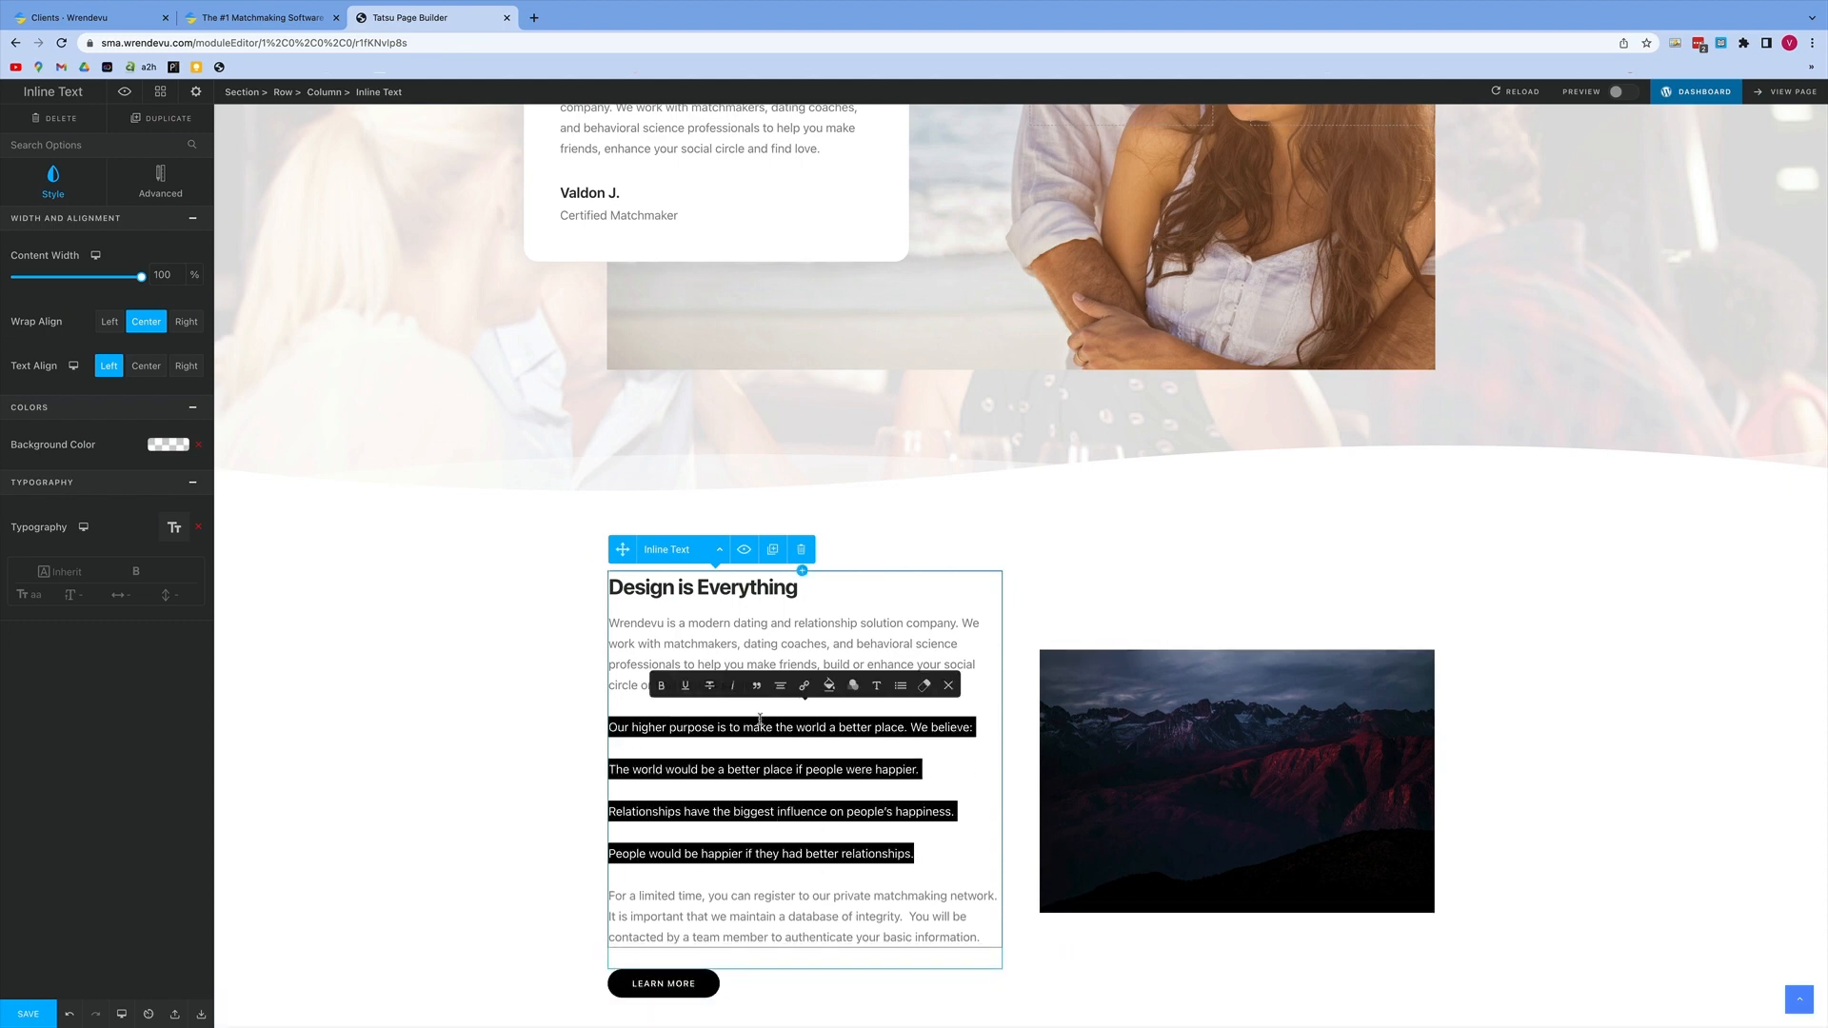
{"action": "left_click", "coordinate": [900, 685]}
{"action": "left_click", "coordinate": [780, 685]}
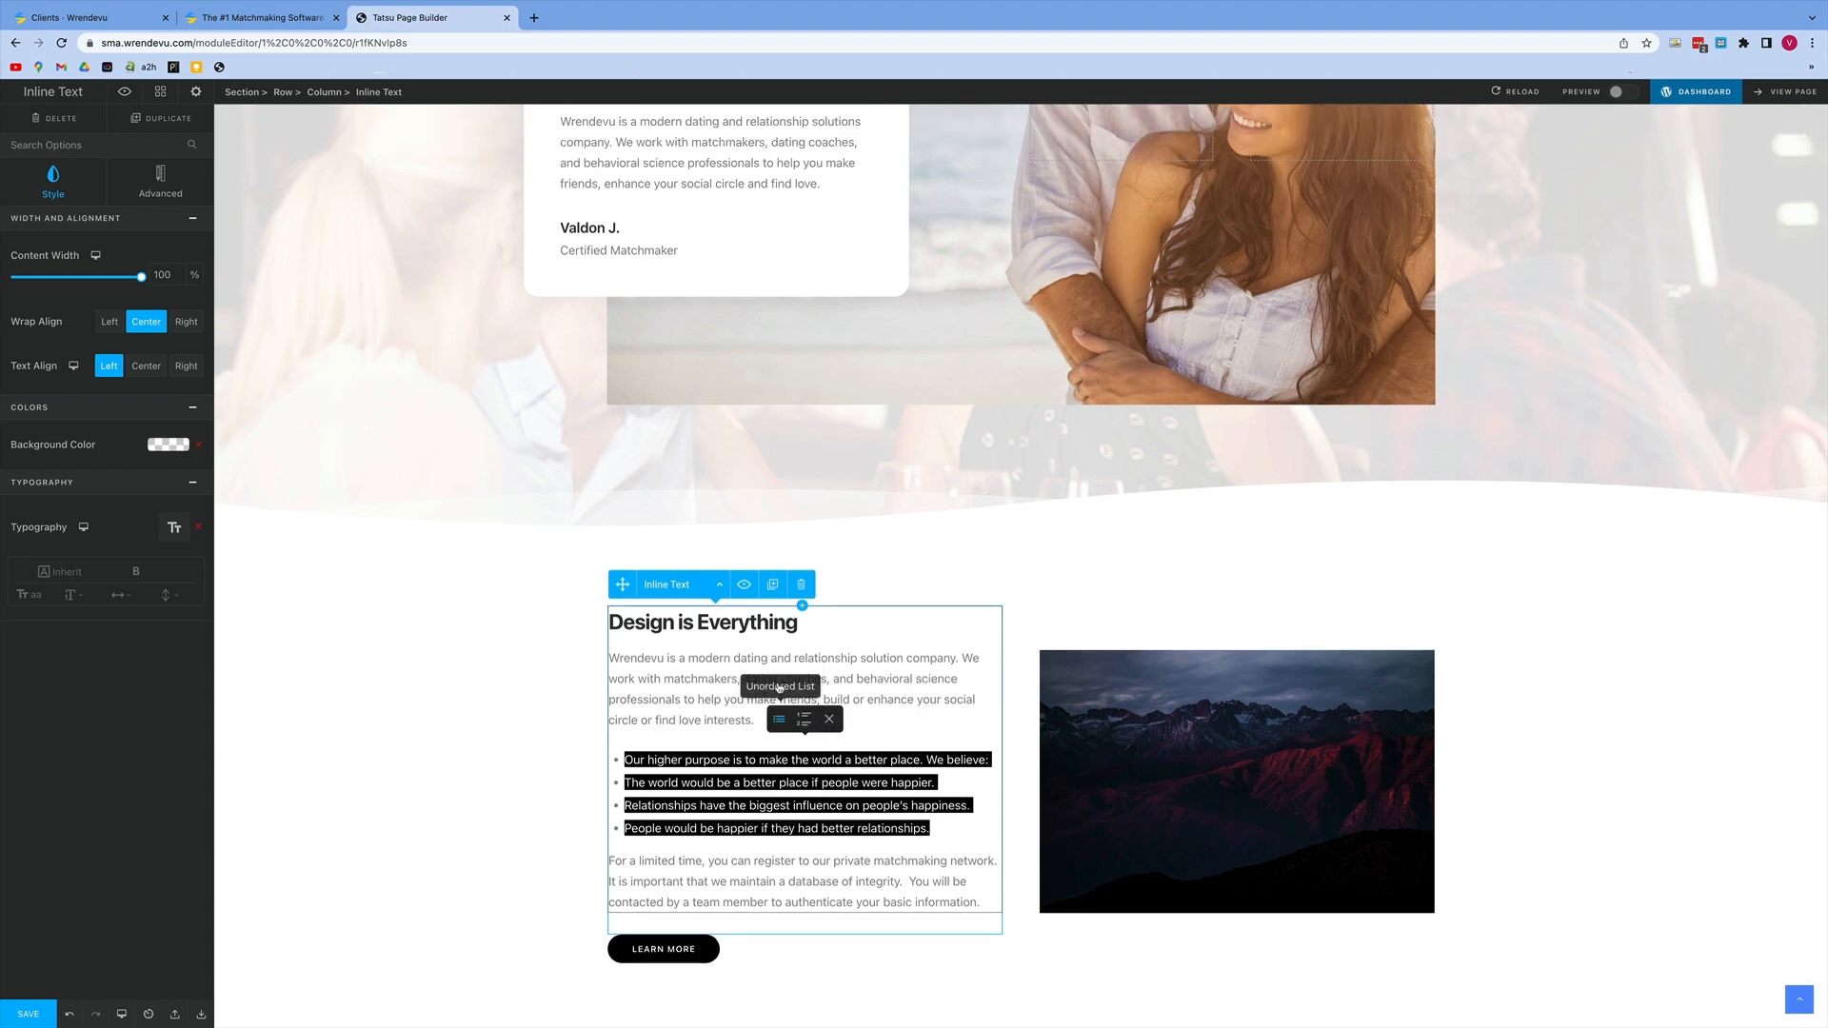
{"action": "key", "text": "super+z"}
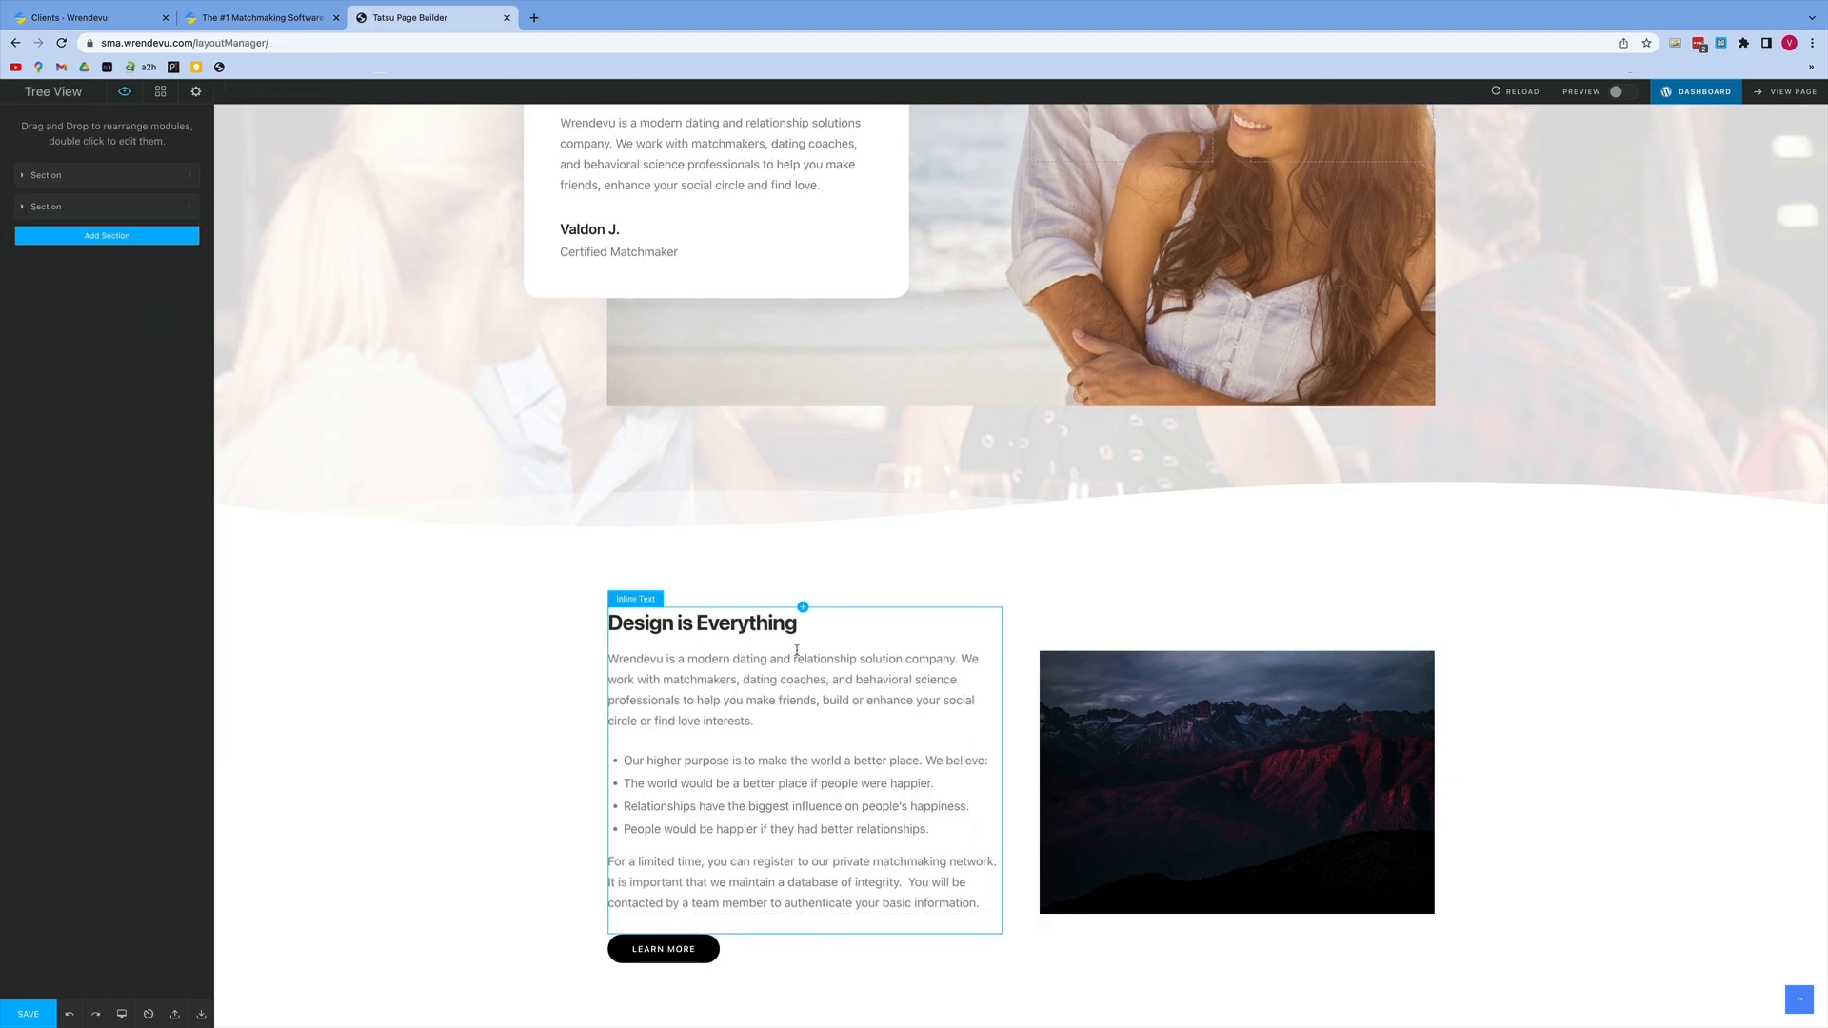
Step: Delete the "Design is Everything" heading and its empty line above the company description
{"action": "left_click_drag", "start_coordinate": [801, 627], "coordinate": [610, 625]}
{"action": "left_click", "coordinate": [679, 625]}
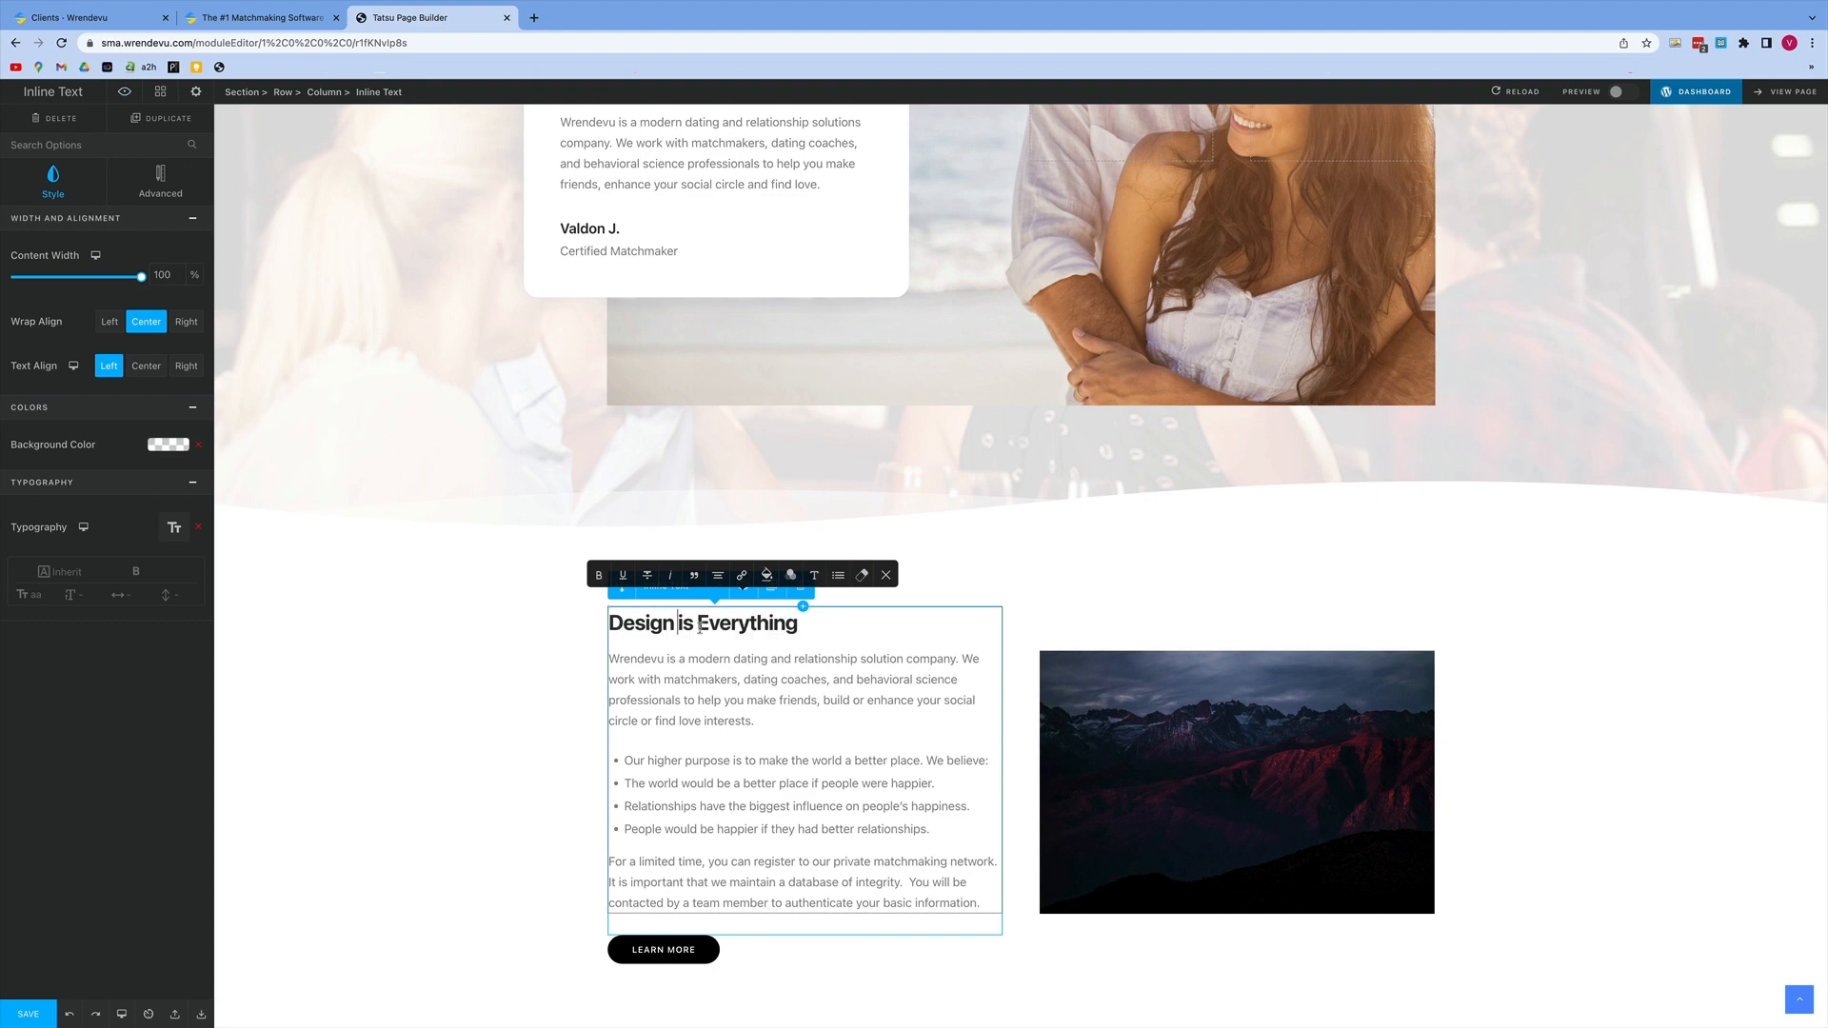
{"action": "left_click_drag", "start_coordinate": [805, 625], "coordinate": [602, 628]}
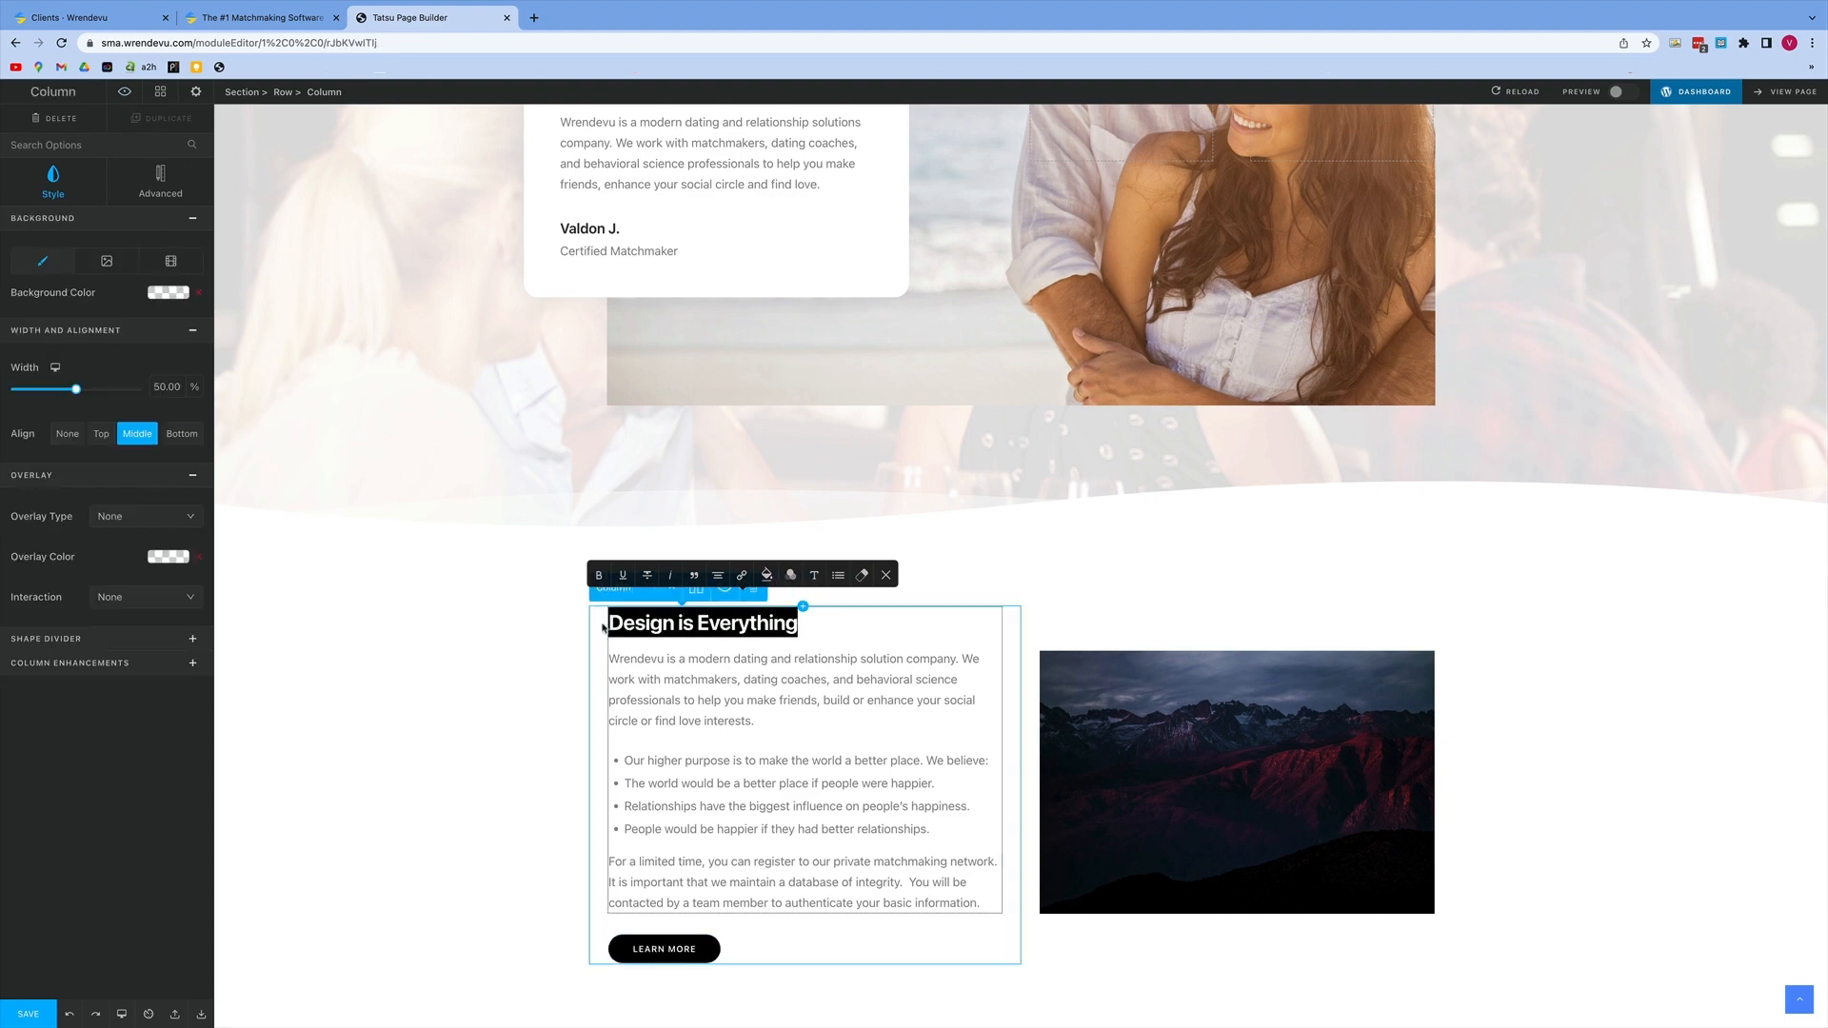
{"action": "key", "text": "BackSpace"}
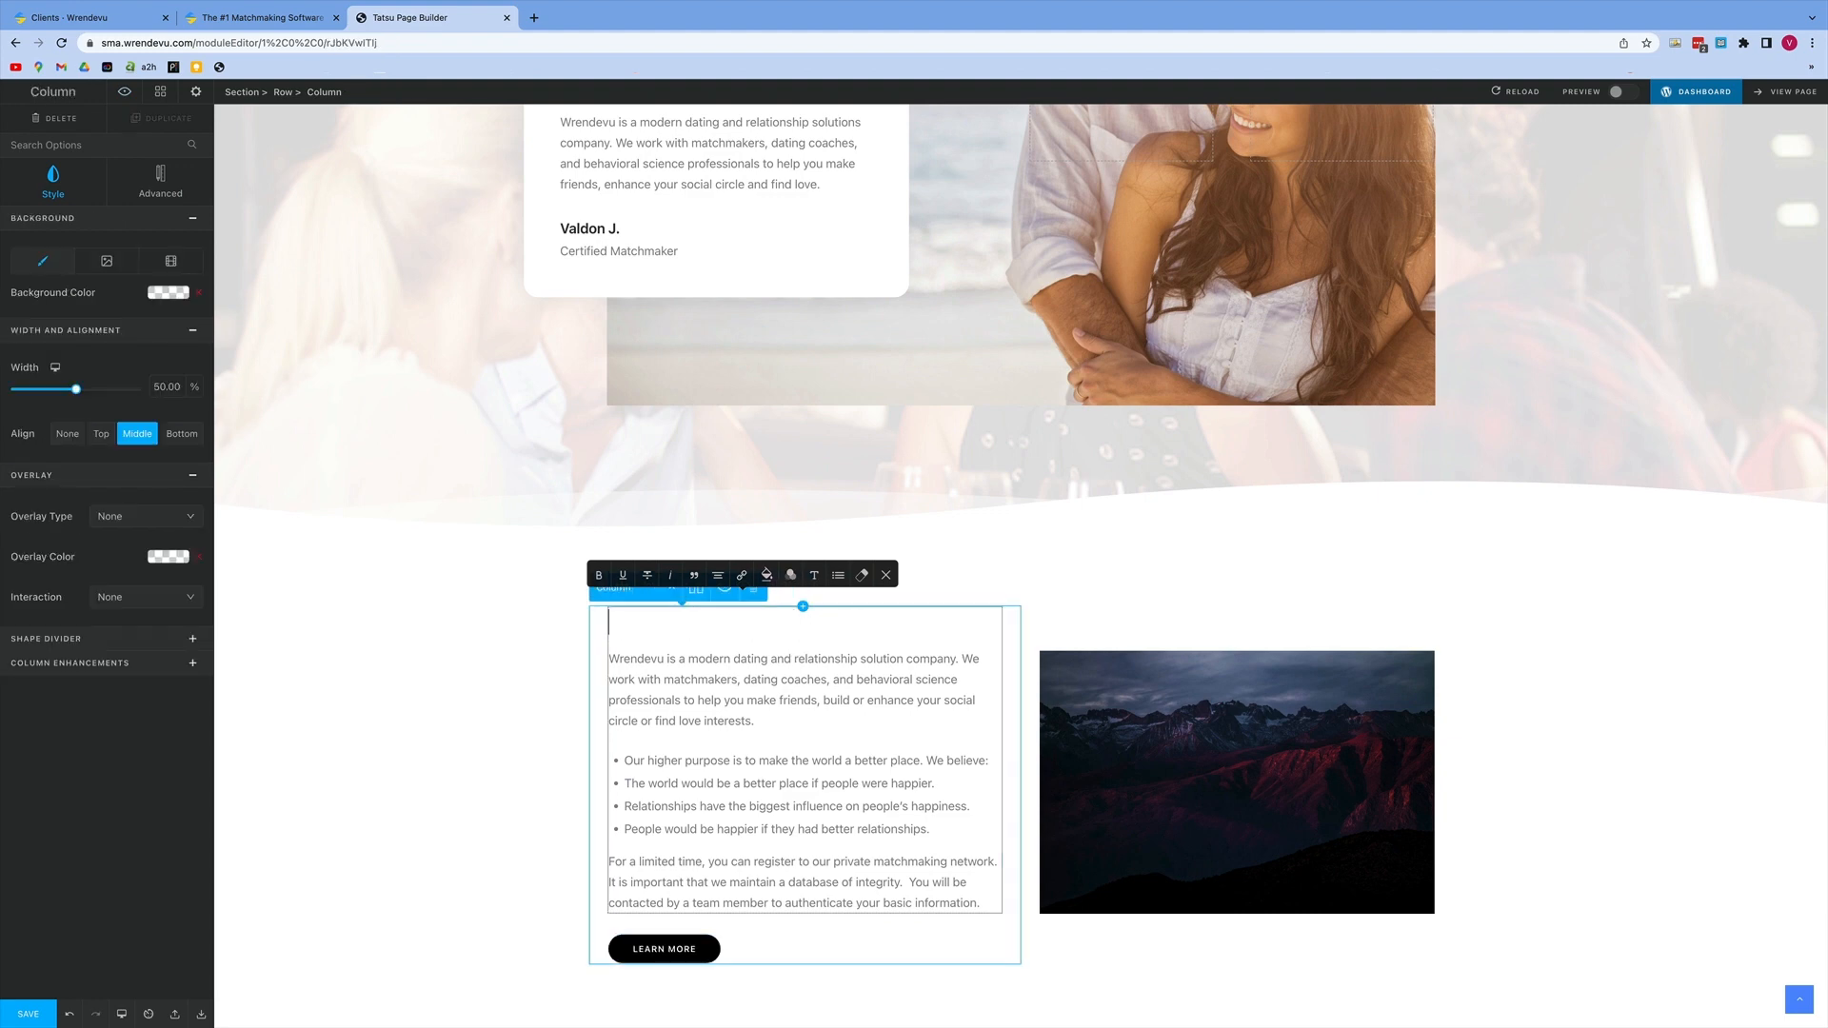
{"action": "key", "text": "BackSpace"}
Step: Replace the mountain image beside the description with a Shortcode Editor module
{"action": "left_click", "coordinate": [1259, 783]}
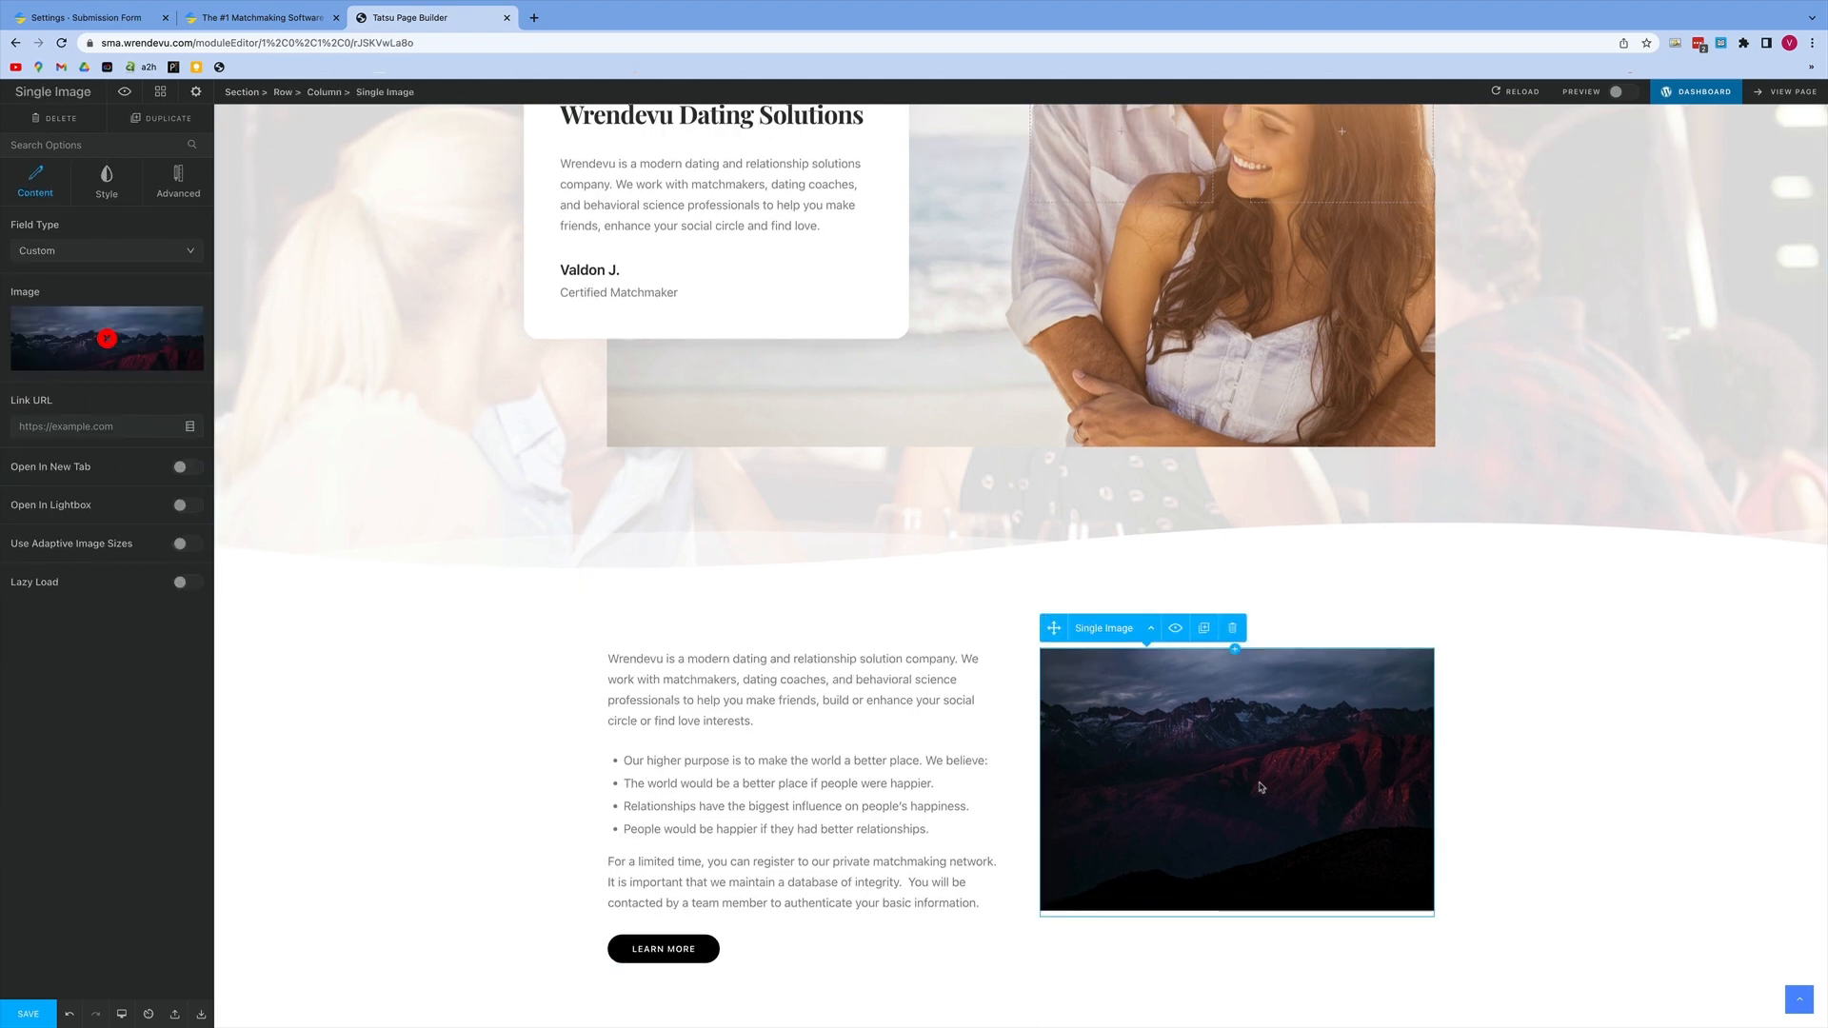
{"action": "left_click", "coordinate": [1232, 630]}
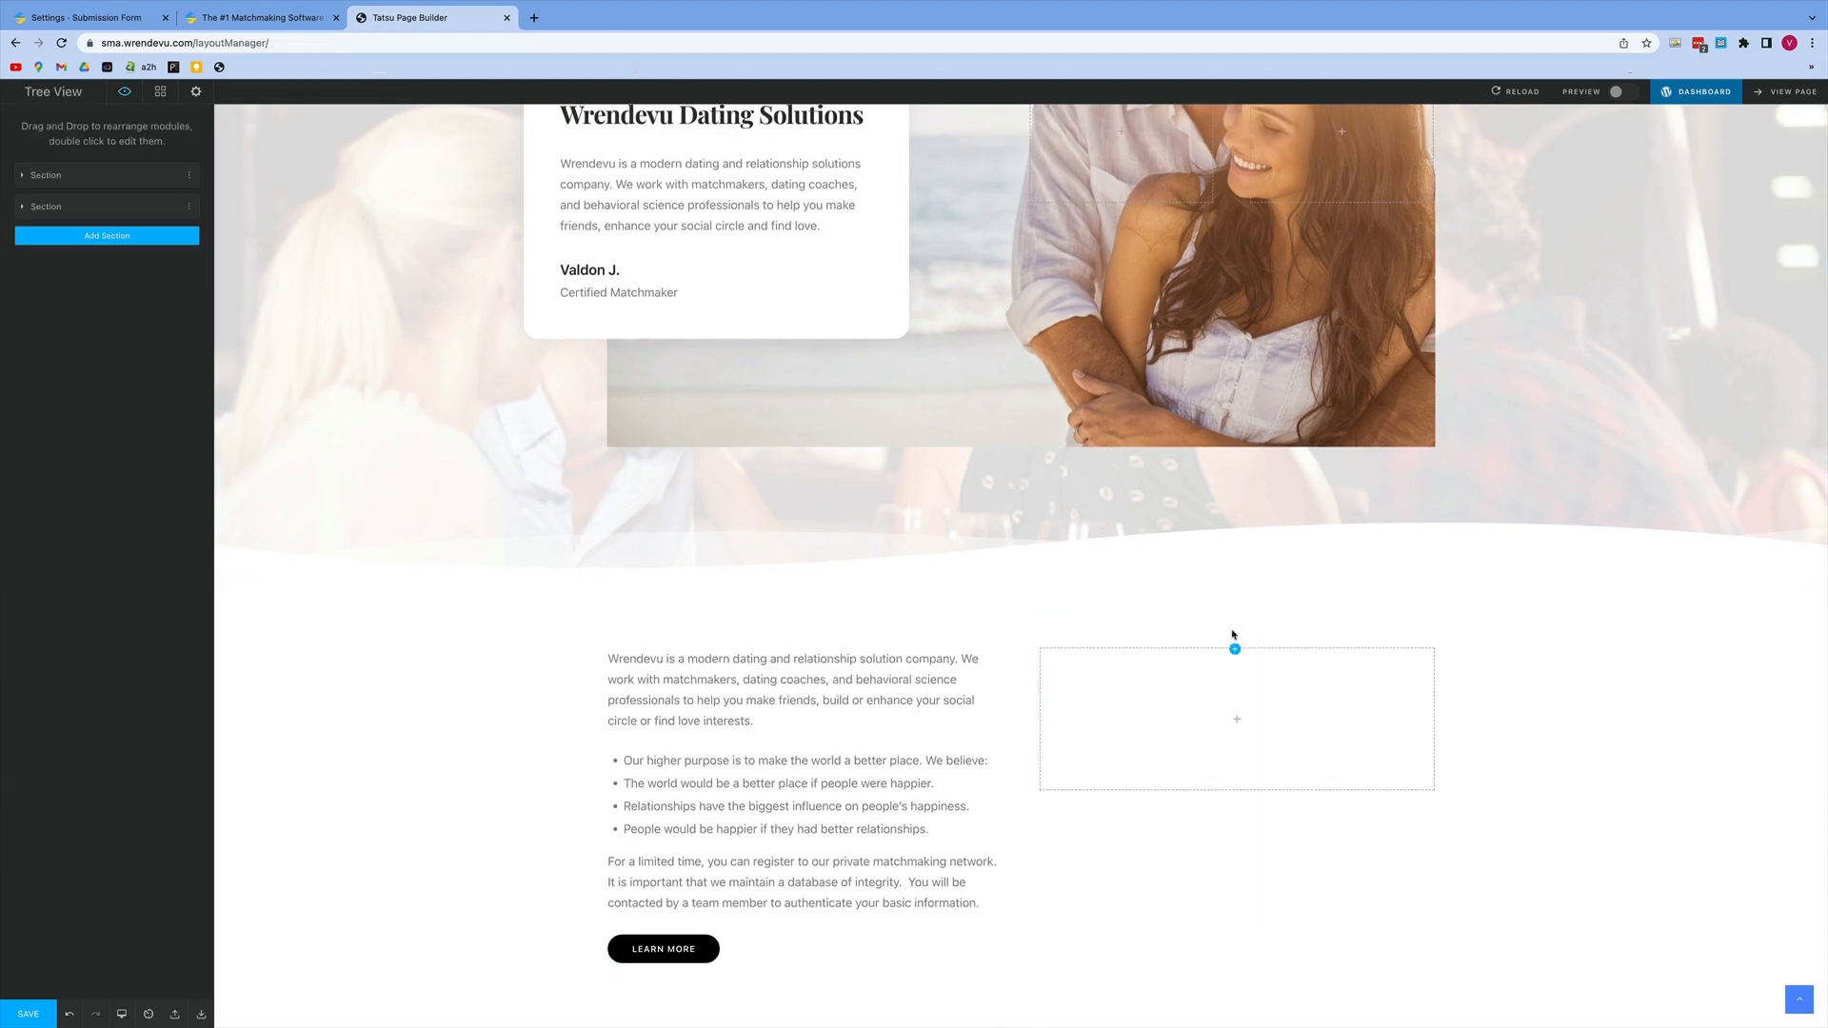
{"action": "left_click", "coordinate": [1237, 725]}
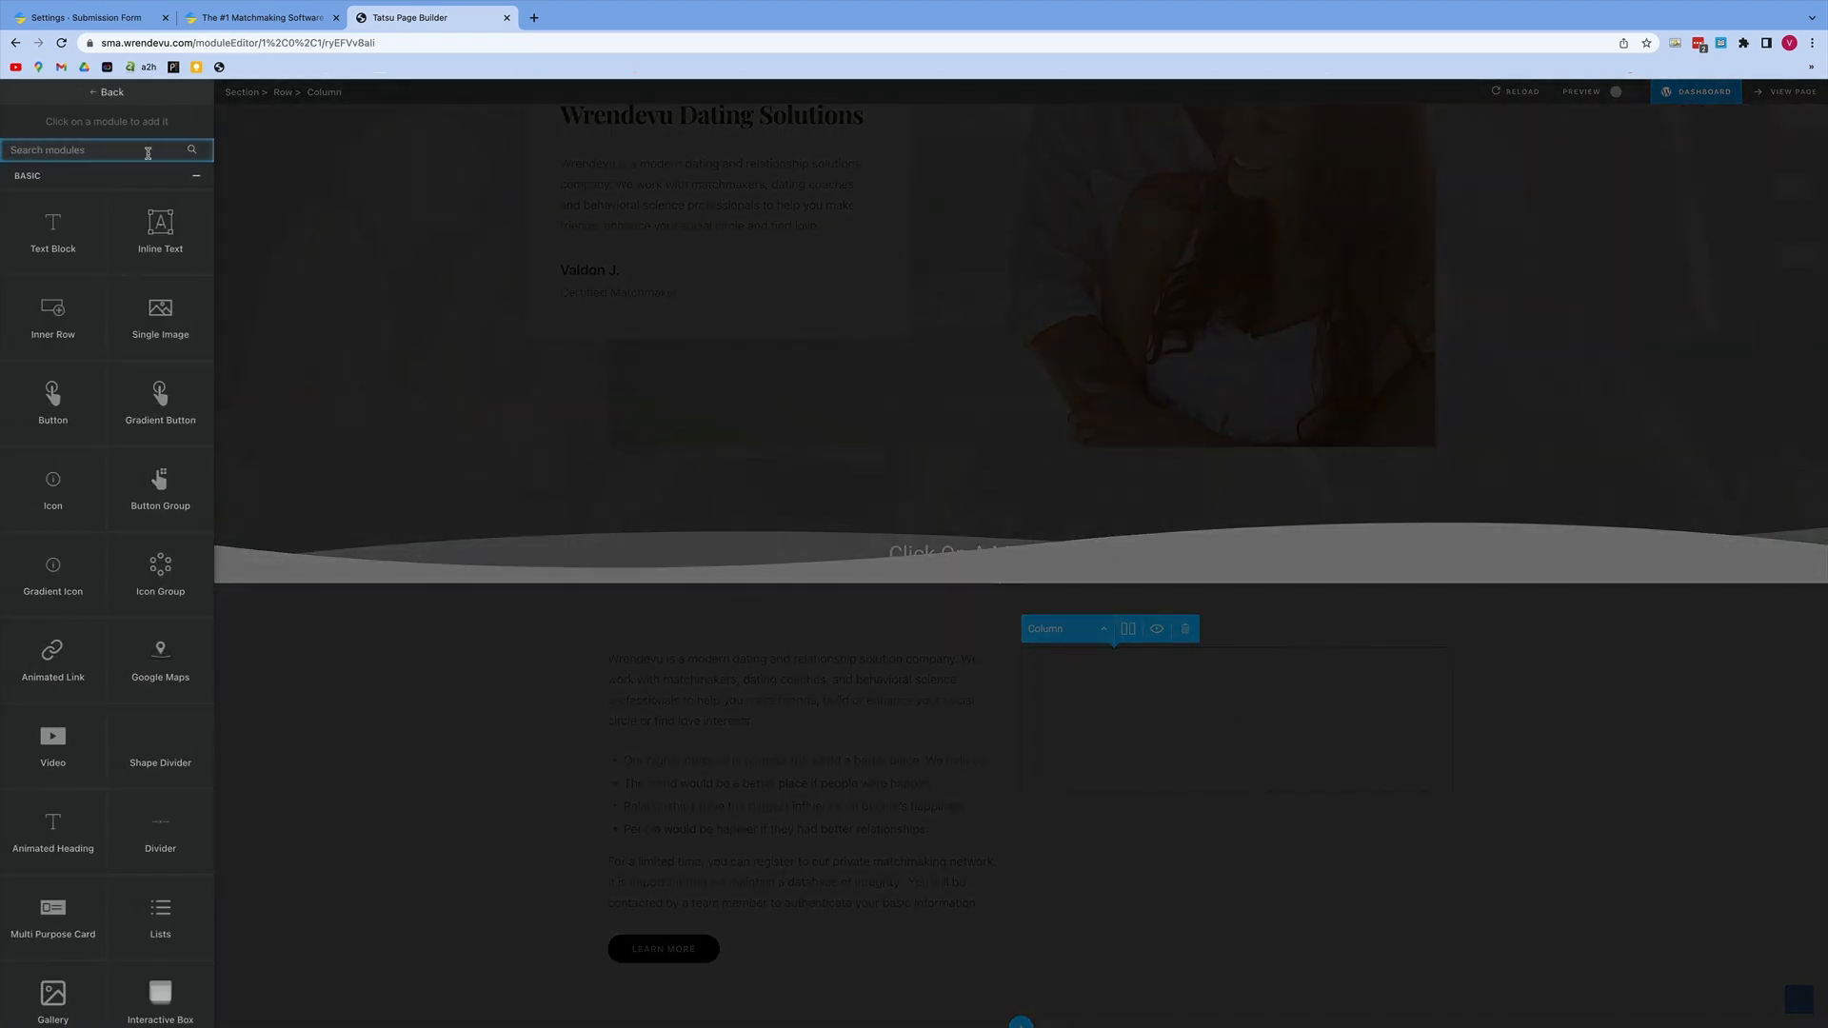
{"action": "type", "text": "shor"}
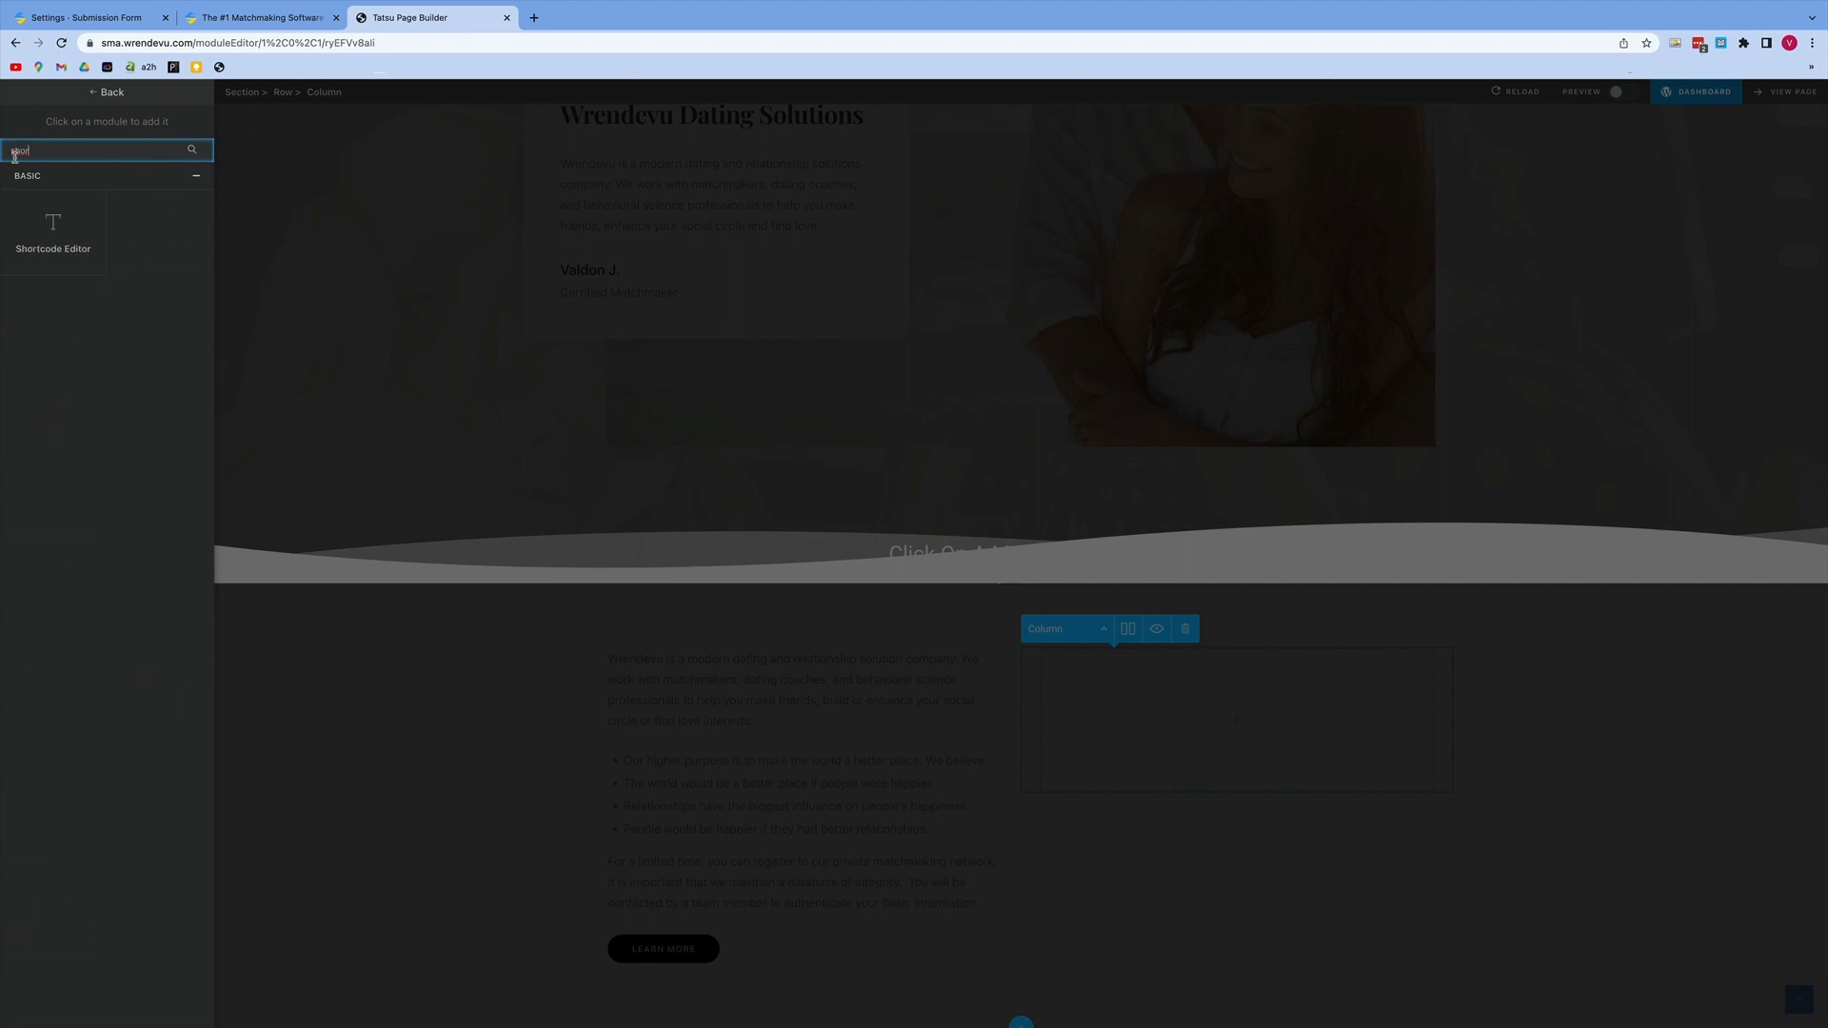
{"action": "left_click", "coordinate": [65, 230]}
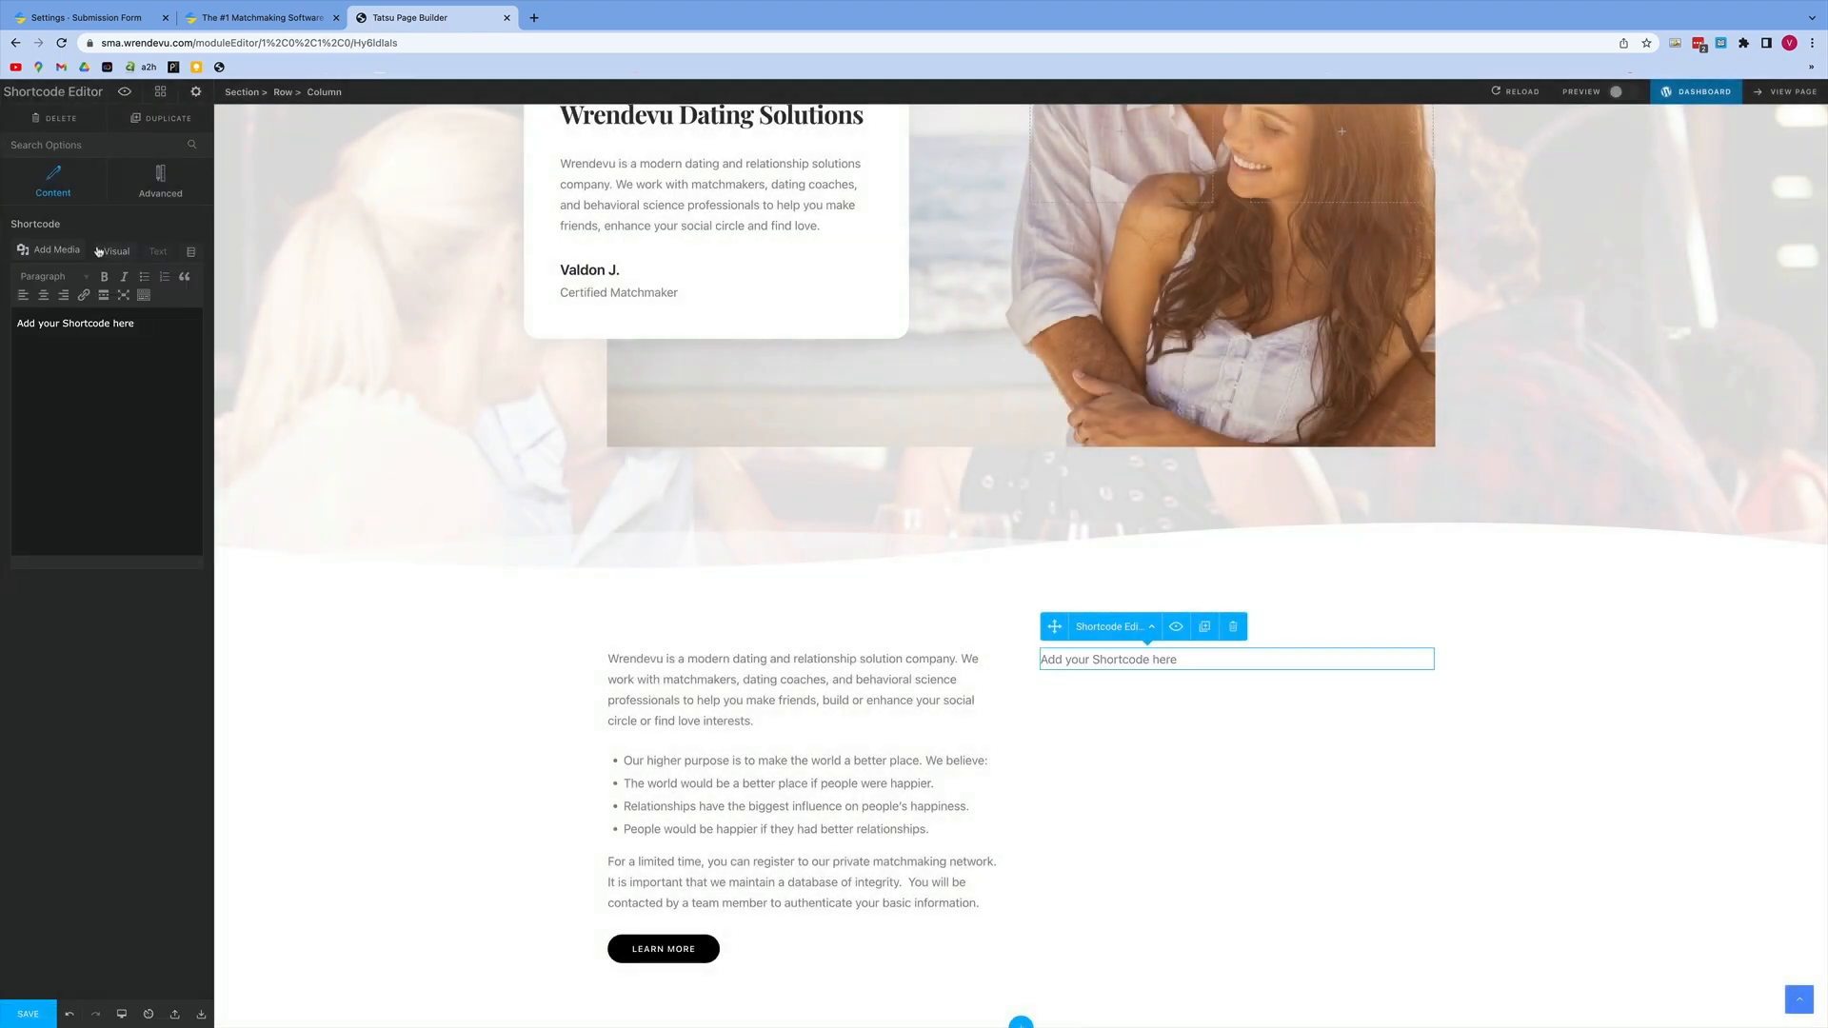
Step: Replace the Shortcode Editor's placeholder in text mode with the iframe embed code copied from the SmartMatchApp submission form's Display Mode settings
{"action": "left_click", "coordinate": [158, 251]}
{"action": "left_click_drag", "start_coordinate": [166, 317], "coordinate": [5, 316]}
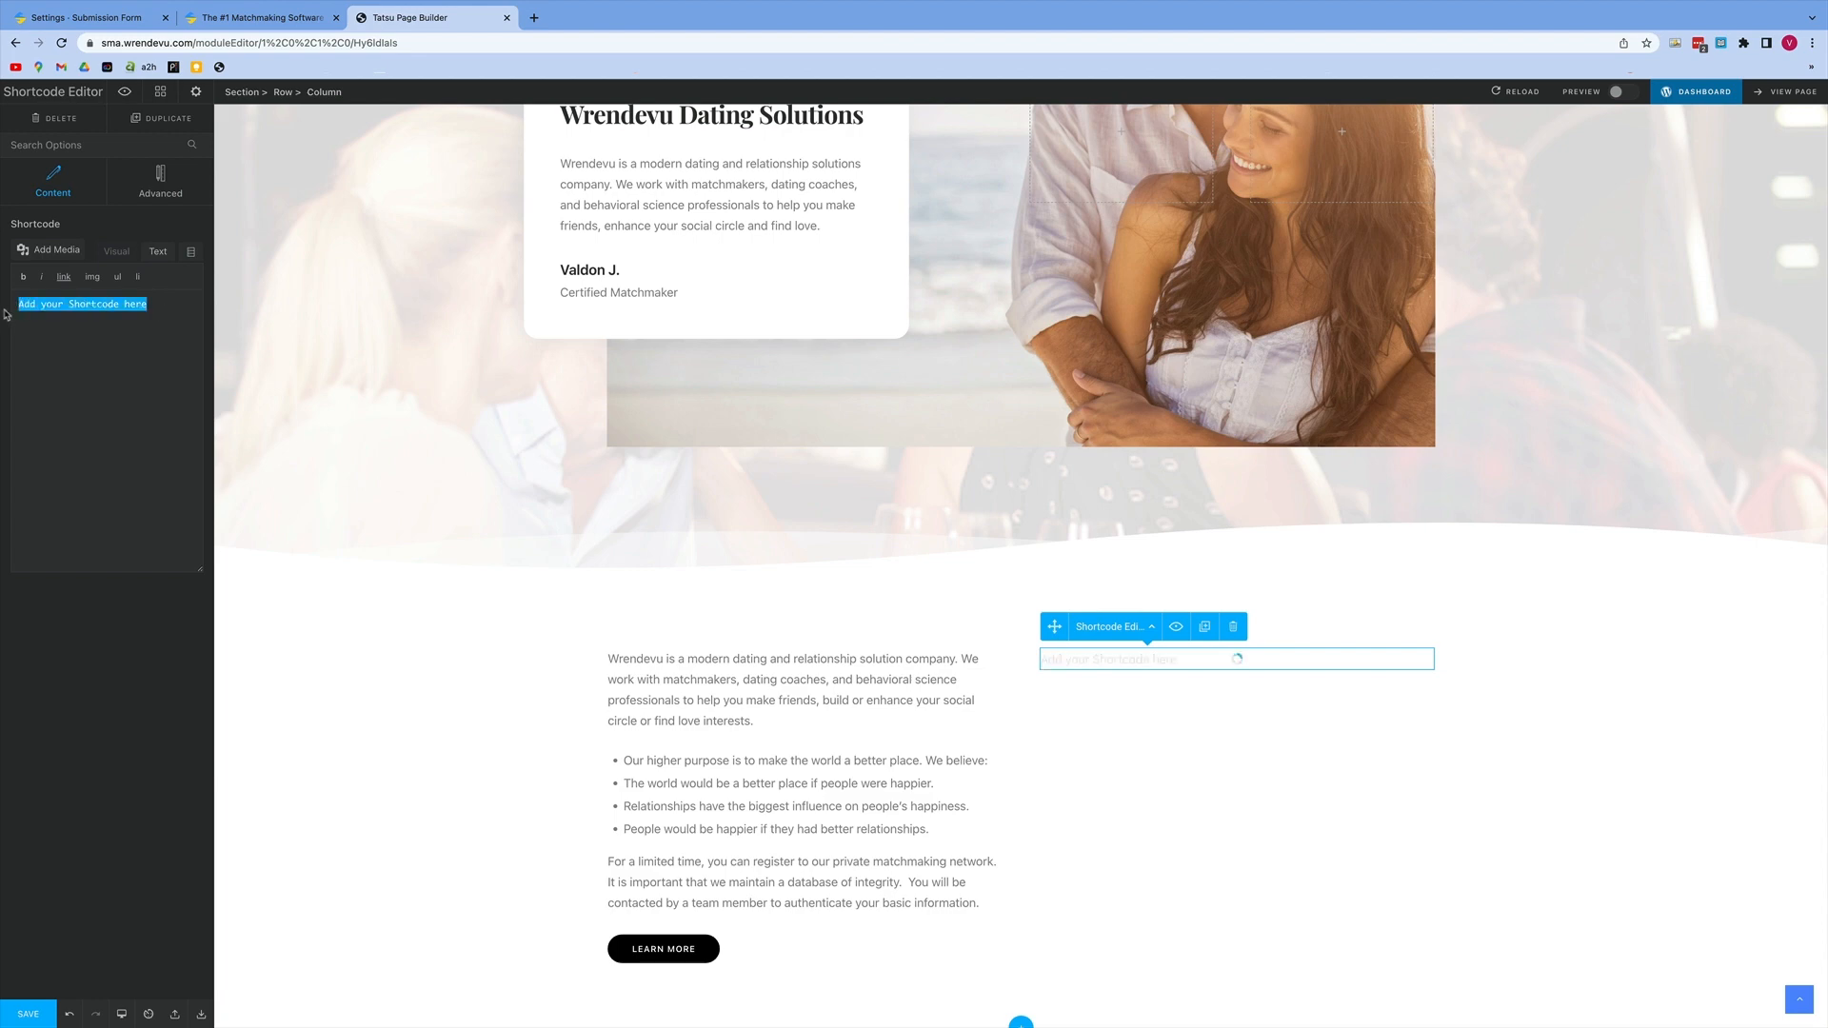
{"action": "key", "text": "BackSpace"}
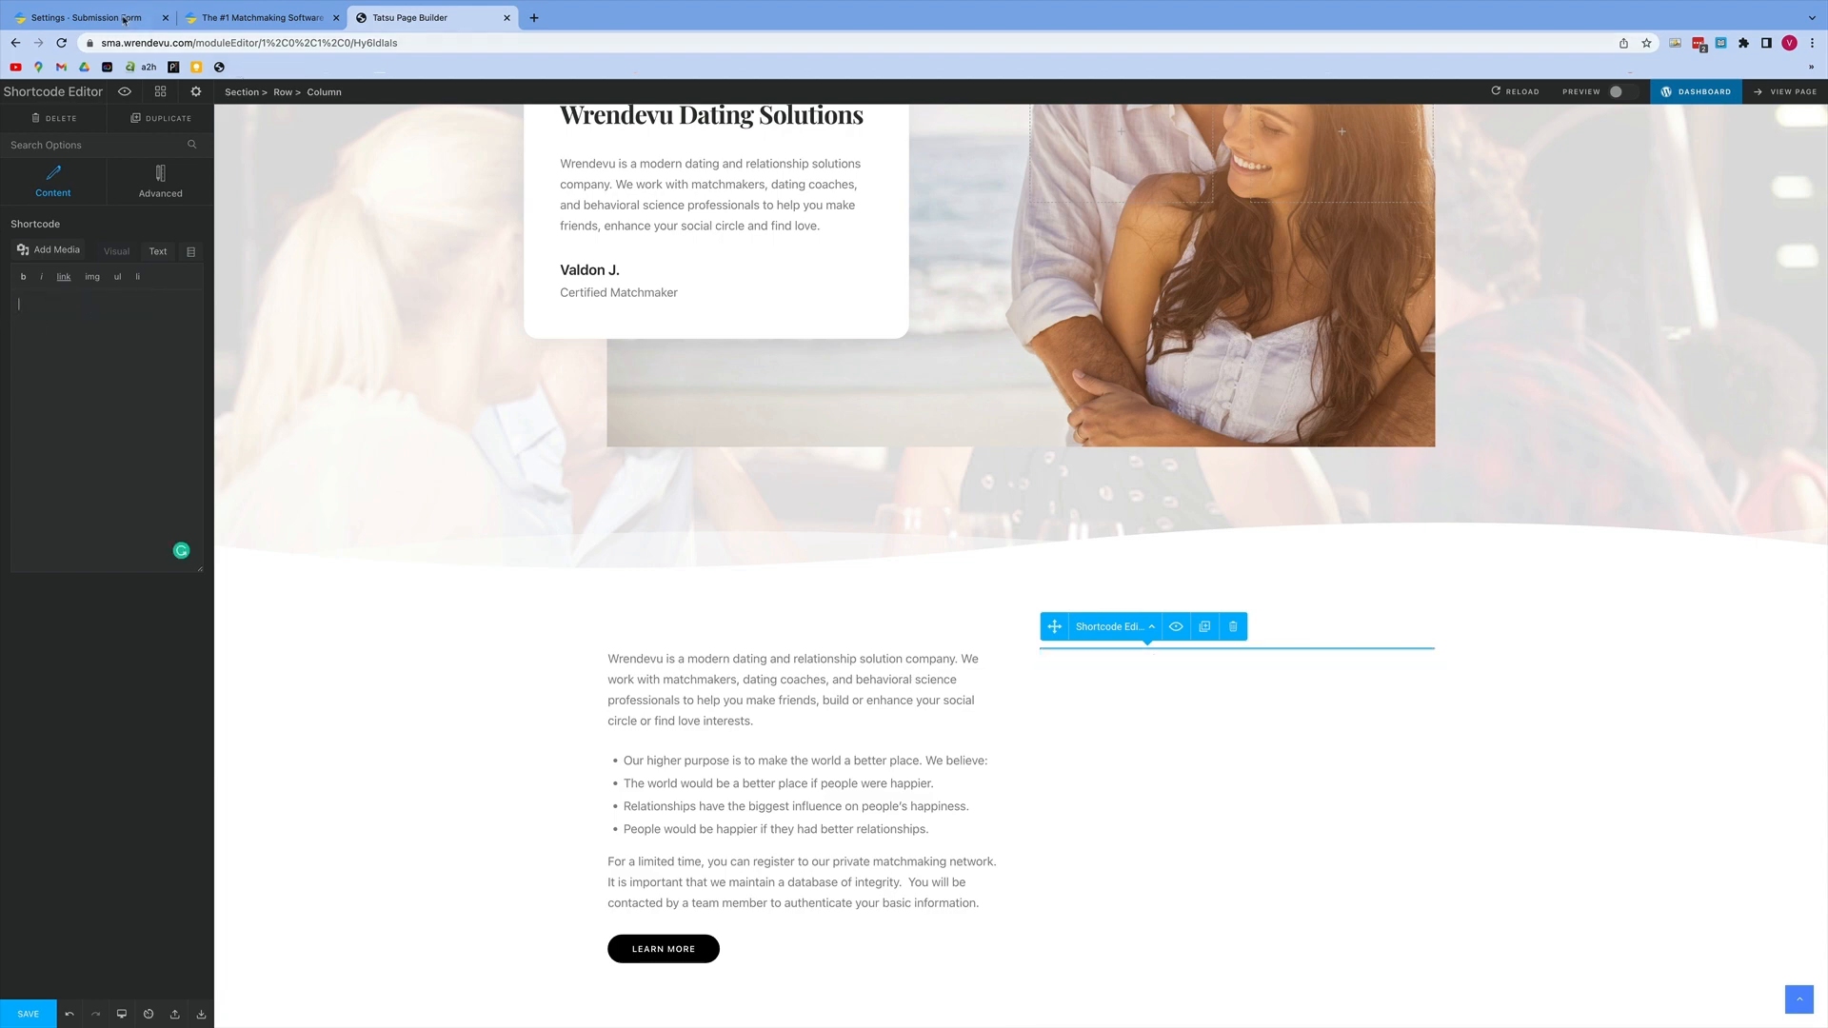
{"action": "left_click", "coordinate": [114, 18]}
{"action": "left_click_drag", "start_coordinate": [881, 385], "coordinate": [179, 365]}
{"action": "key", "text": "super+c"}
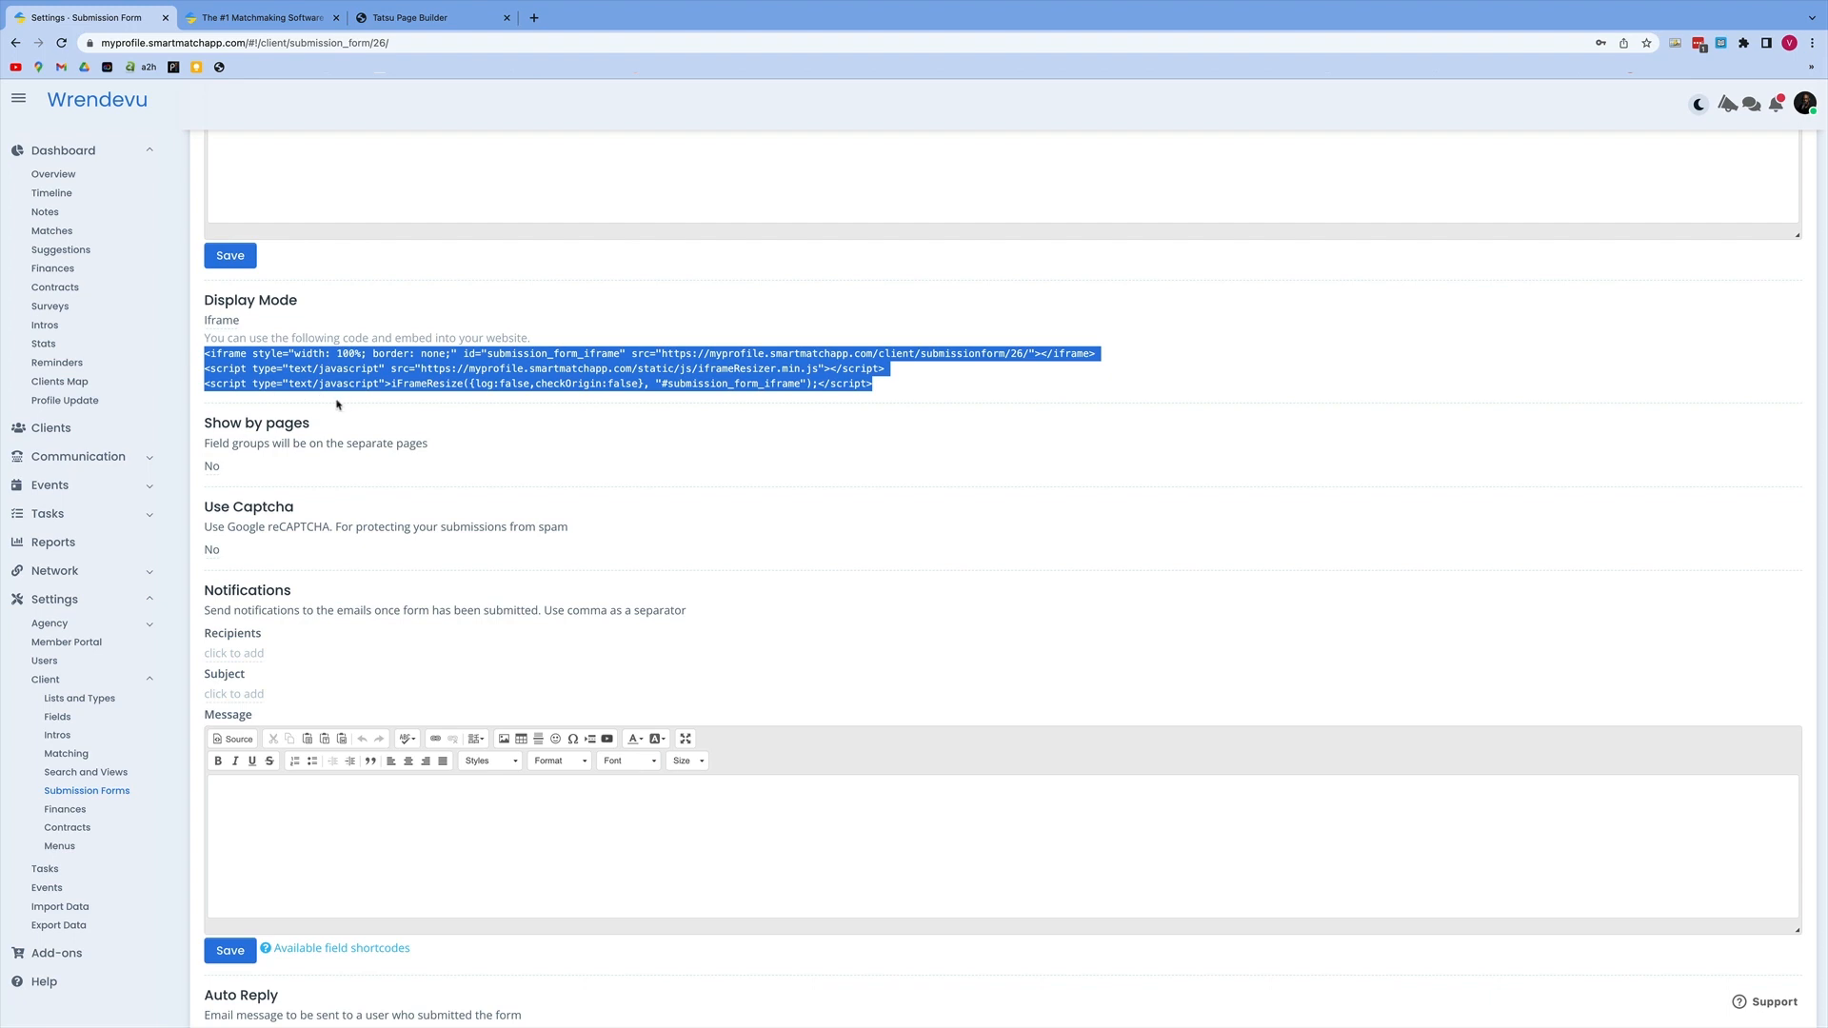
{"action": "left_click", "coordinate": [409, 18]}
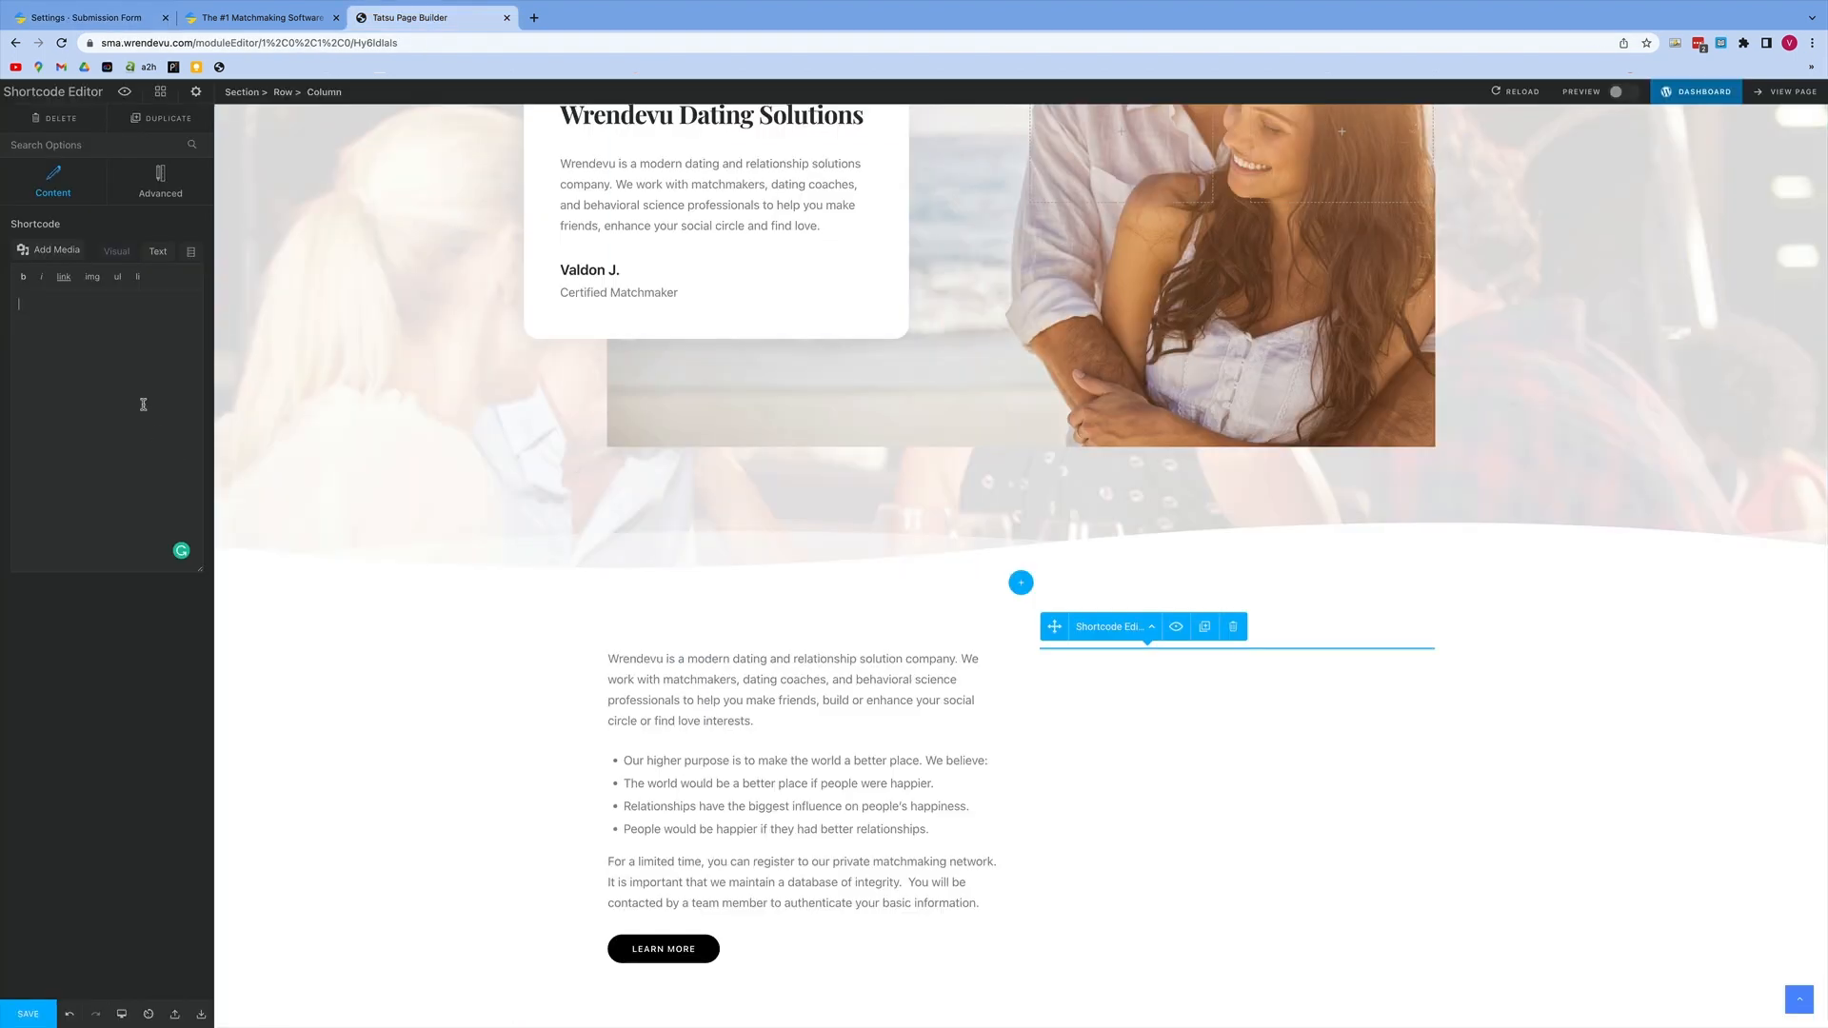
{"action": "key", "text": "super+v"}
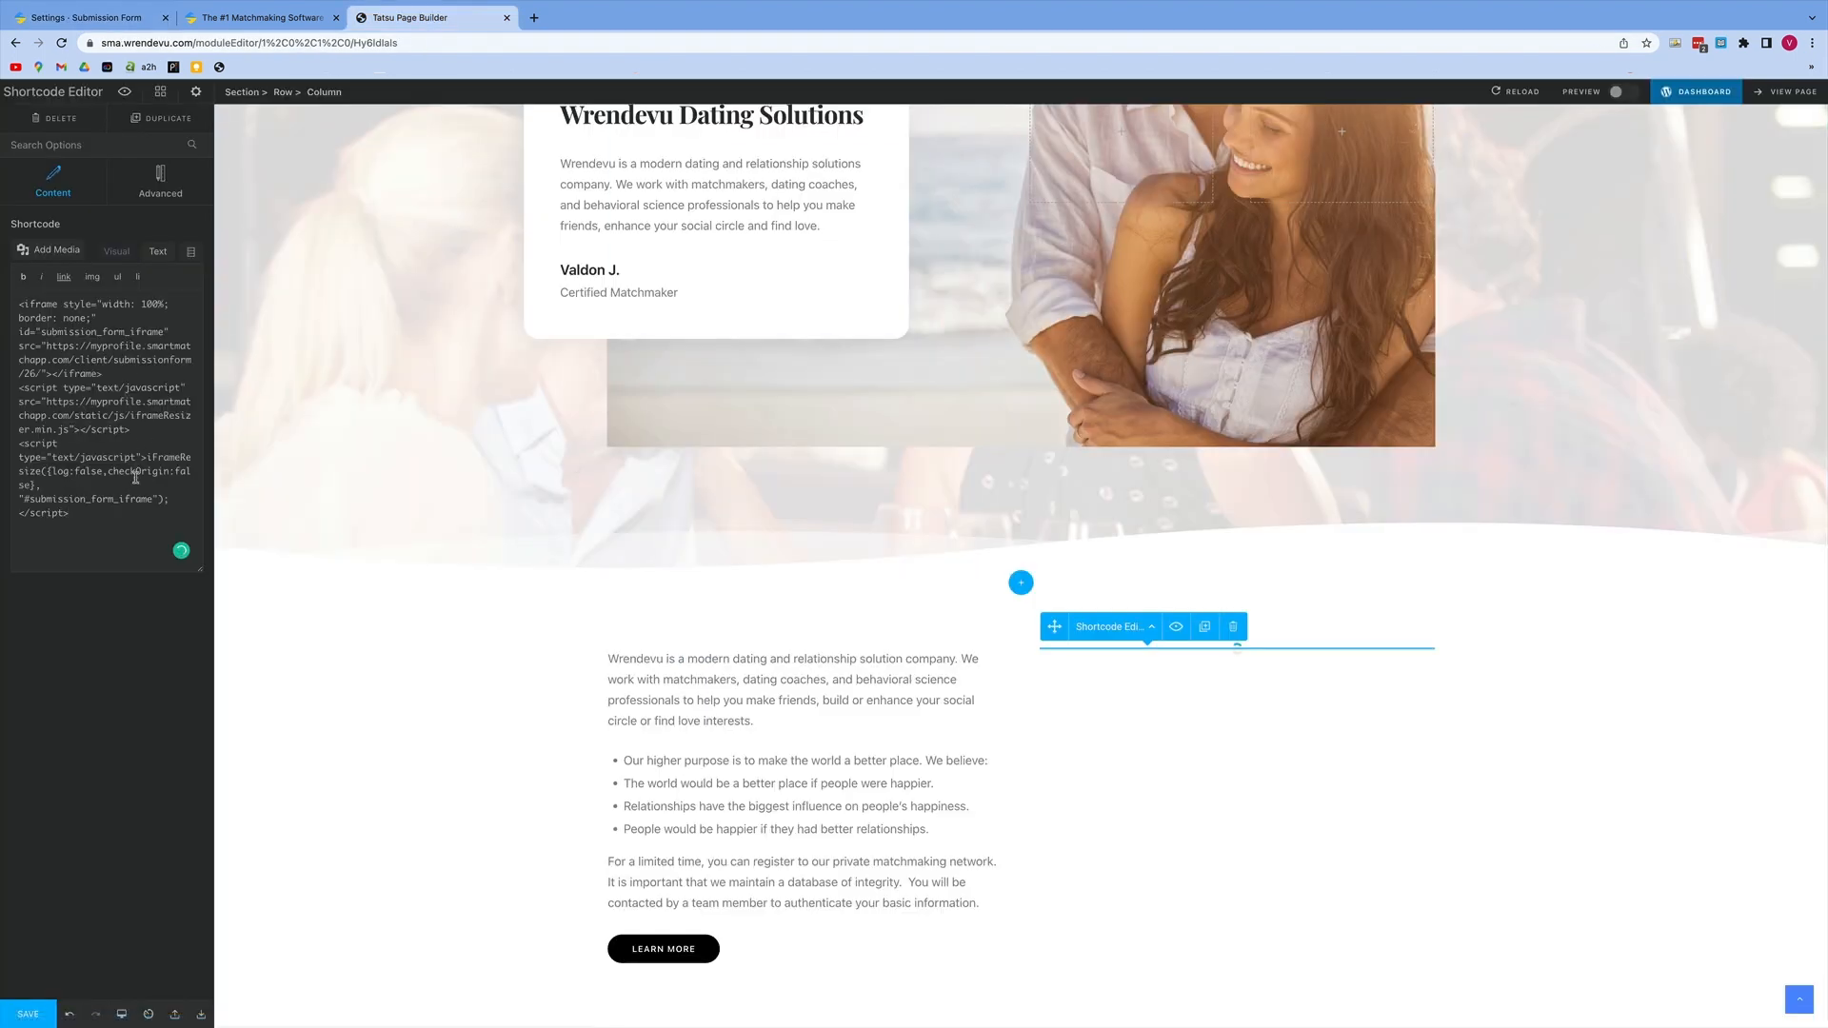
{"action": "left_click", "coordinate": [120, 252]}
{"action": "left_click", "coordinate": [157, 251]}
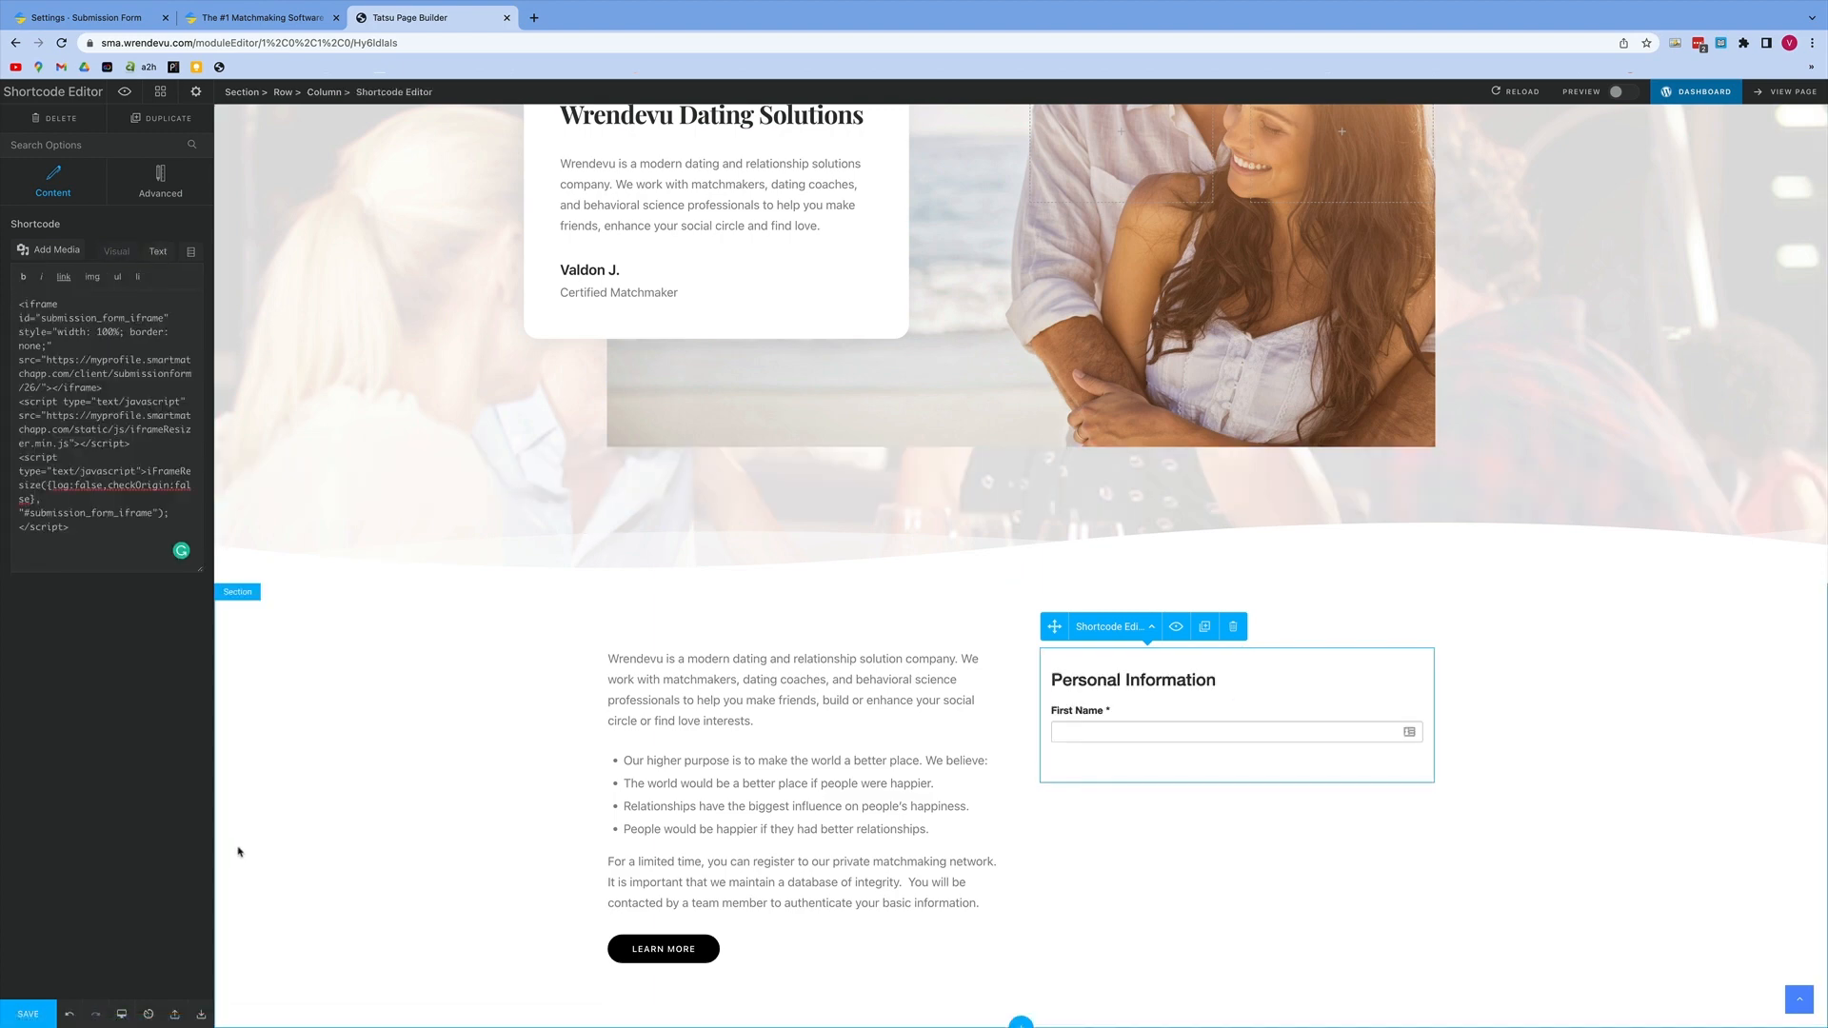
{"action": "left_click", "coordinate": [666, 949]}
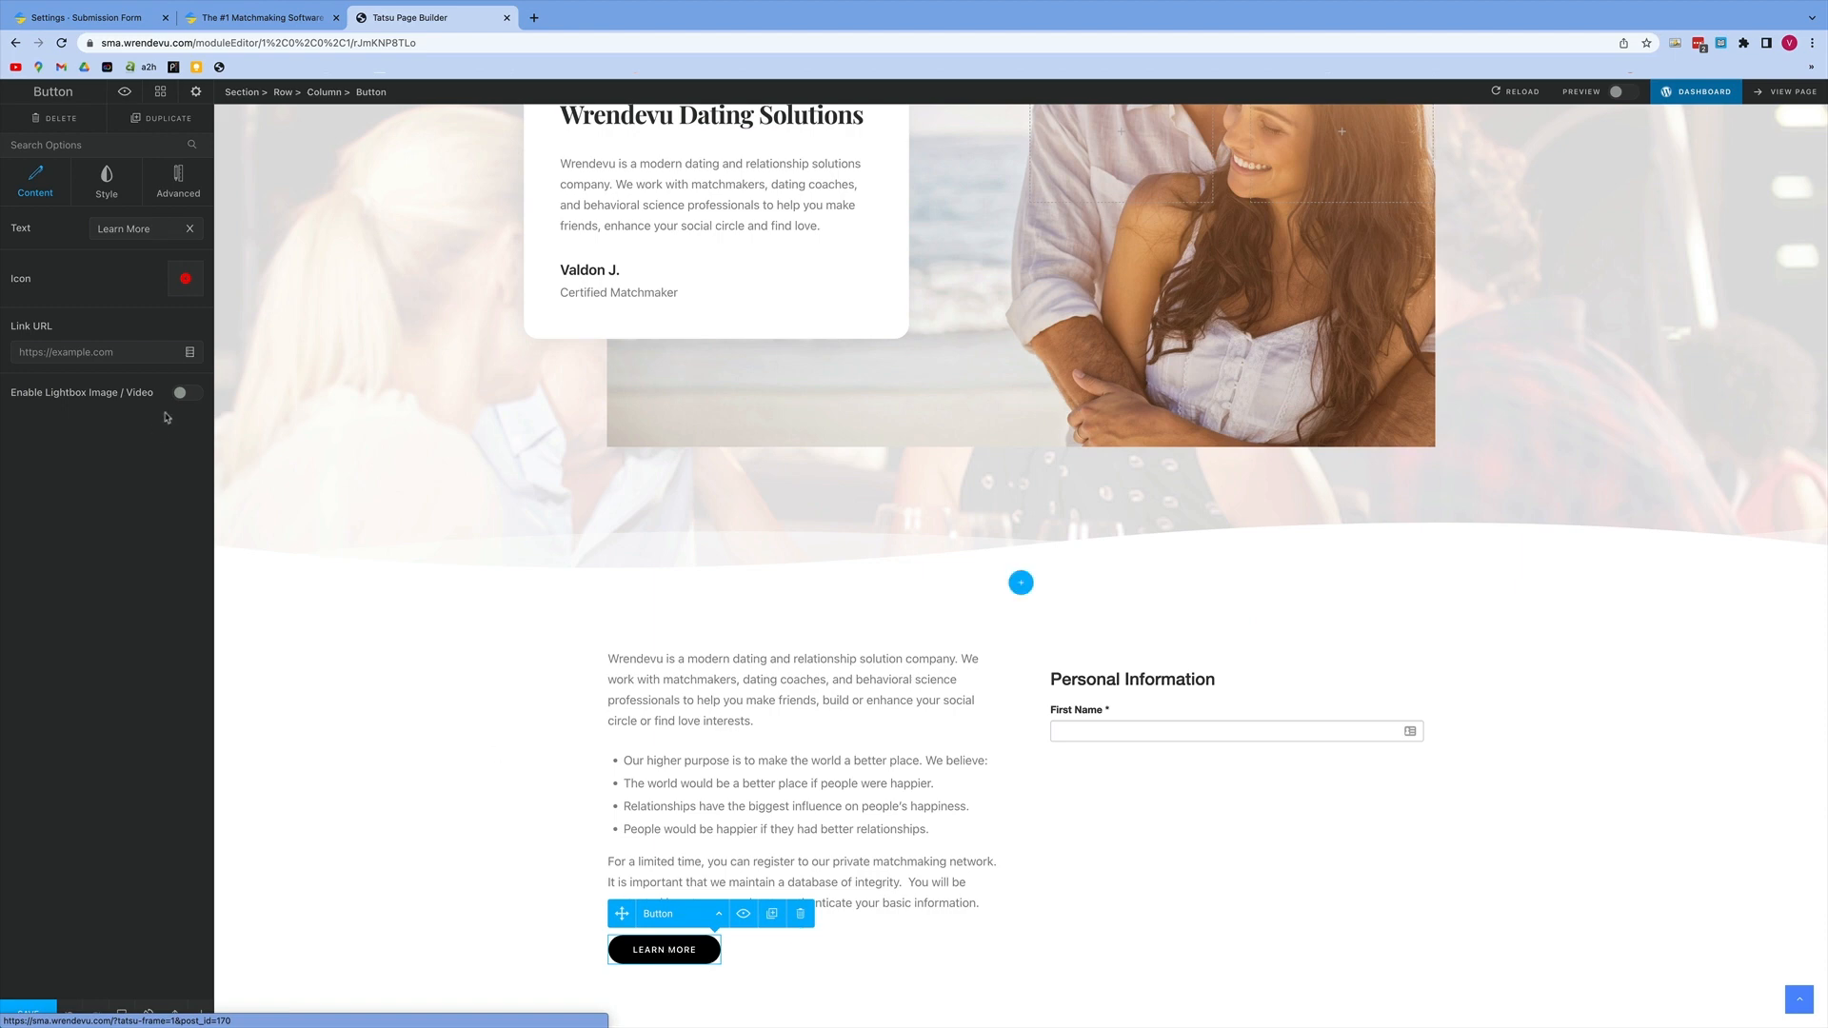
{"action": "left_click", "coordinate": [152, 352]}
{"action": "type", "text": "http://"}
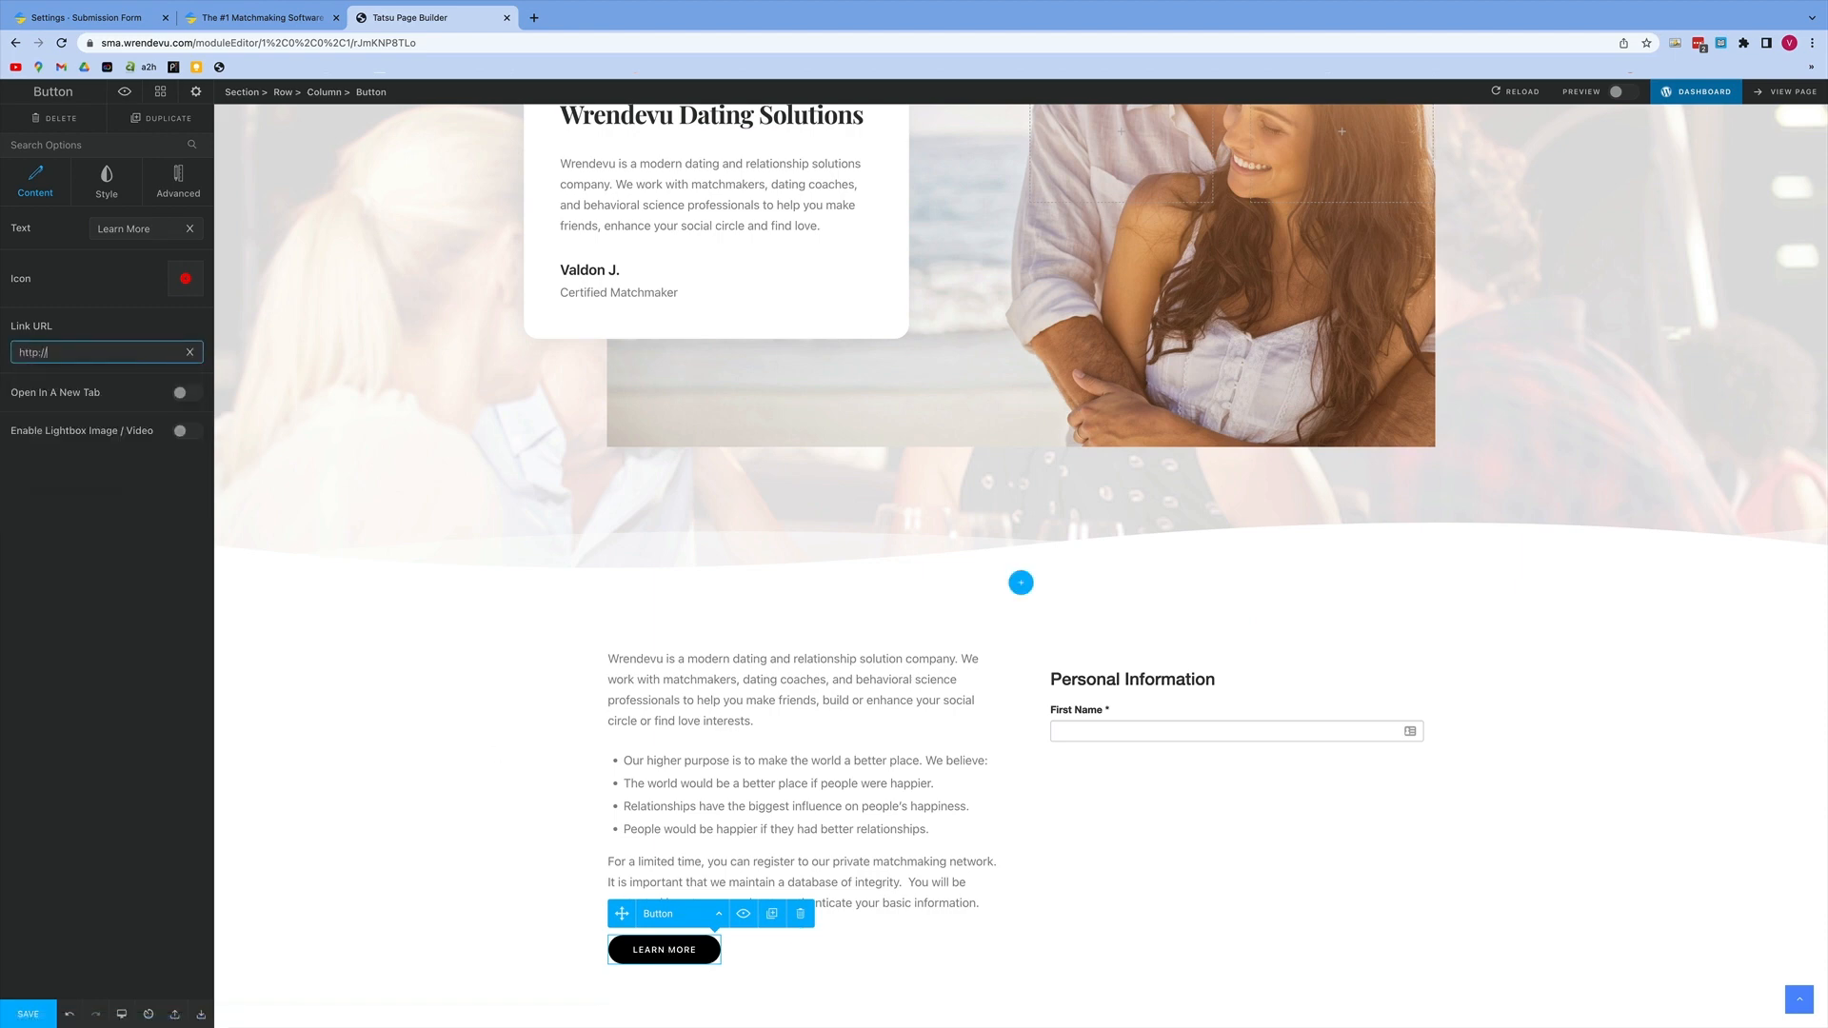
{"action": "type", "text": "smartmatchapp.com"}
{"action": "left_click_drag", "start_coordinate": [158, 232], "coordinate": [81, 229]}
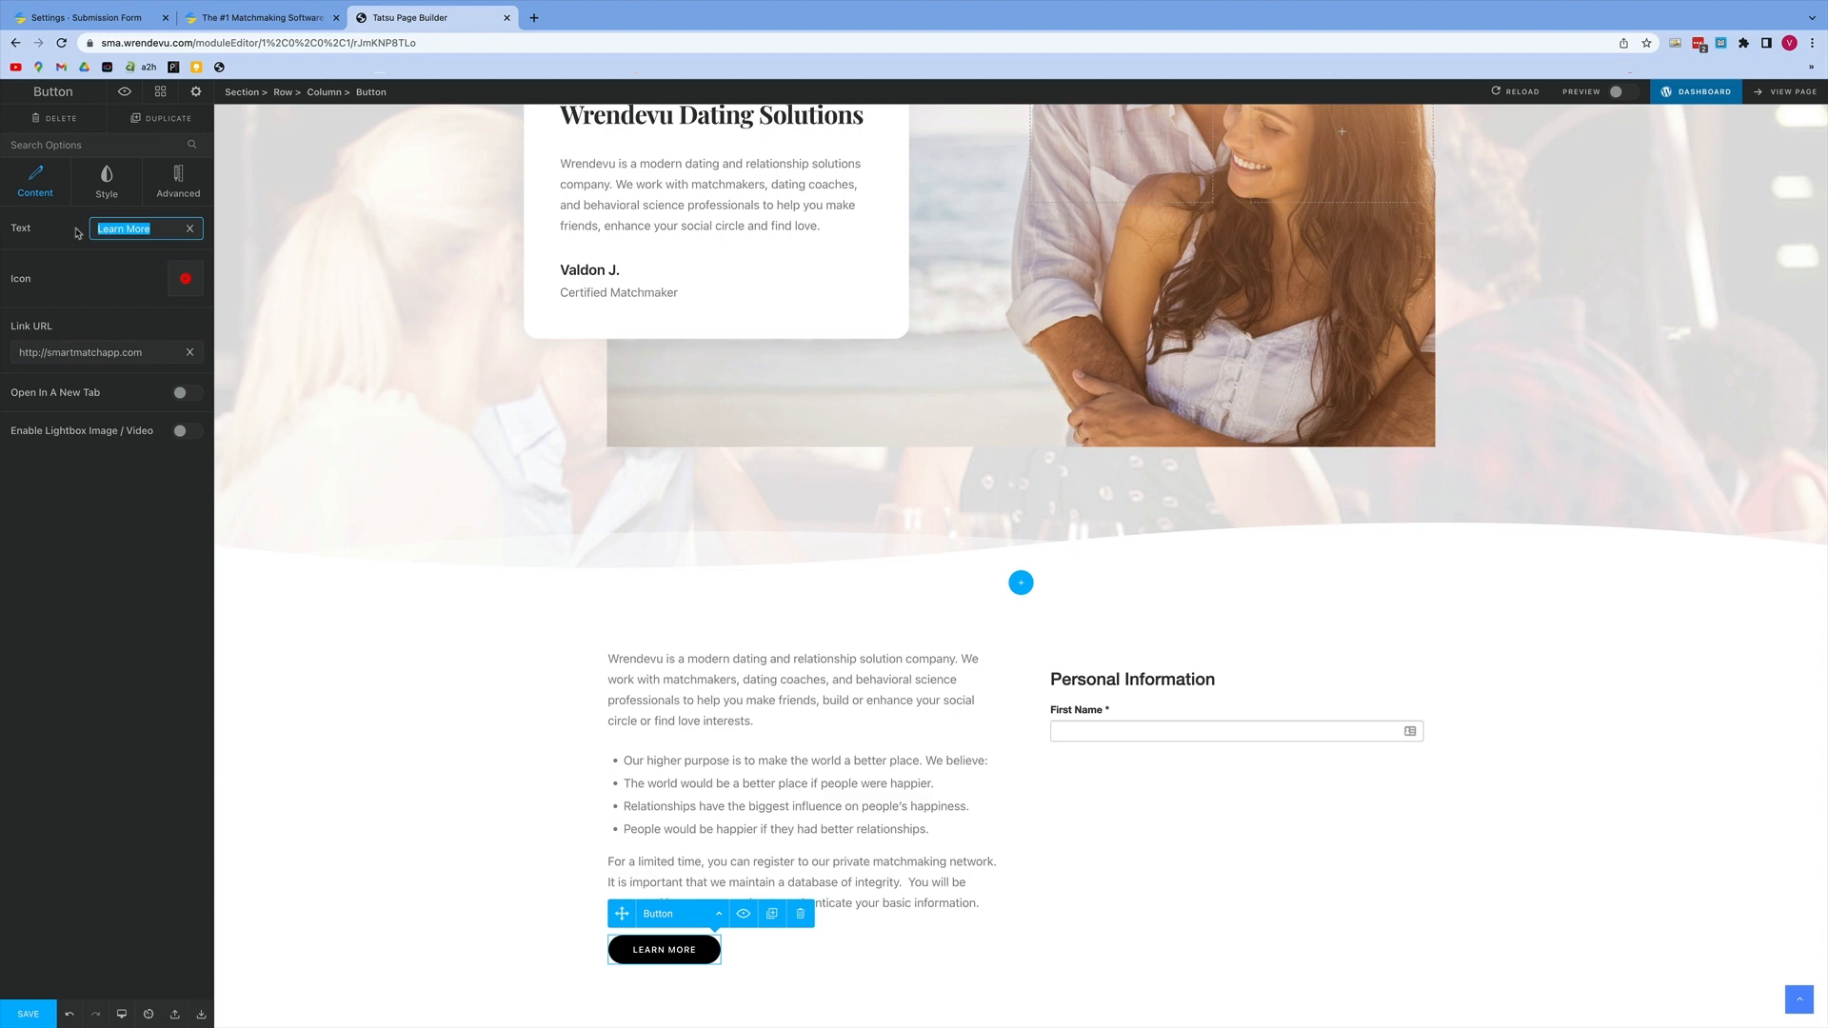
{"action": "type", "text": "get smartmatchapp"}
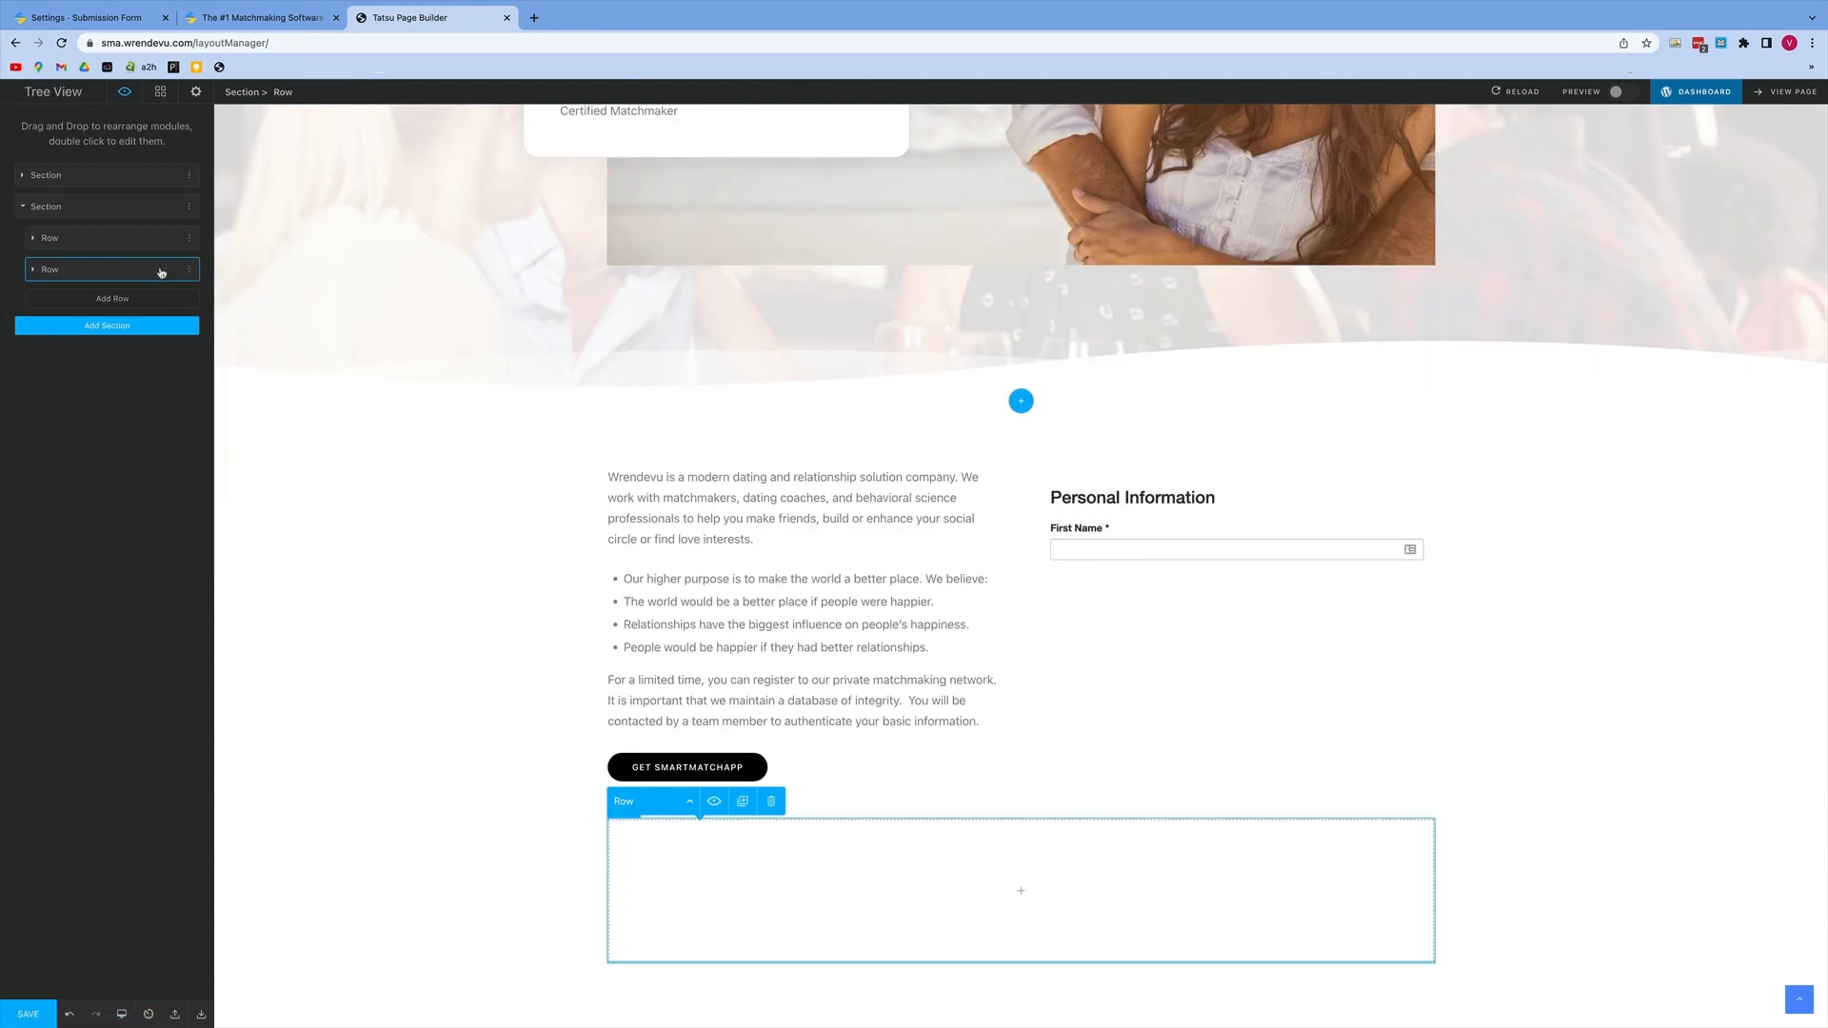
Step: Move the section's empty row above the two-column row and add an Inline Text module to it
{"action": "left_click_drag", "start_coordinate": [161, 273], "coordinate": [162, 236]}
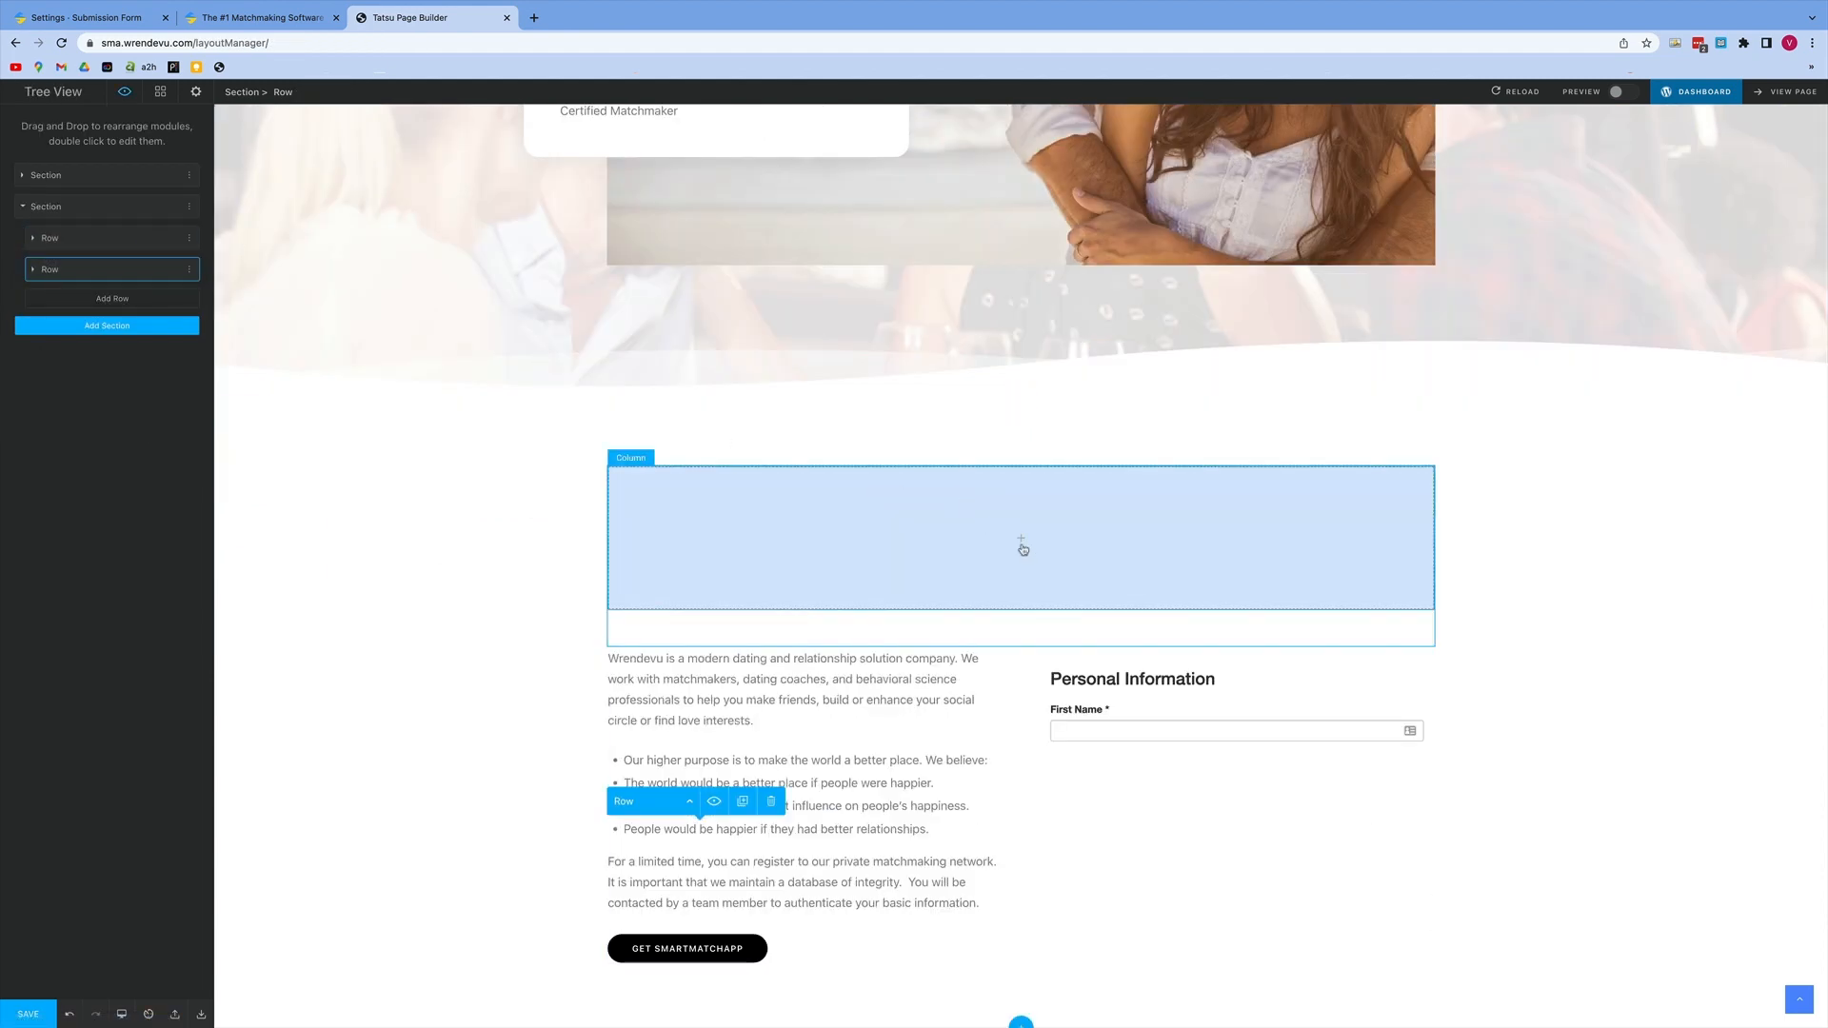
{"action": "left_click", "coordinate": [1021, 547]}
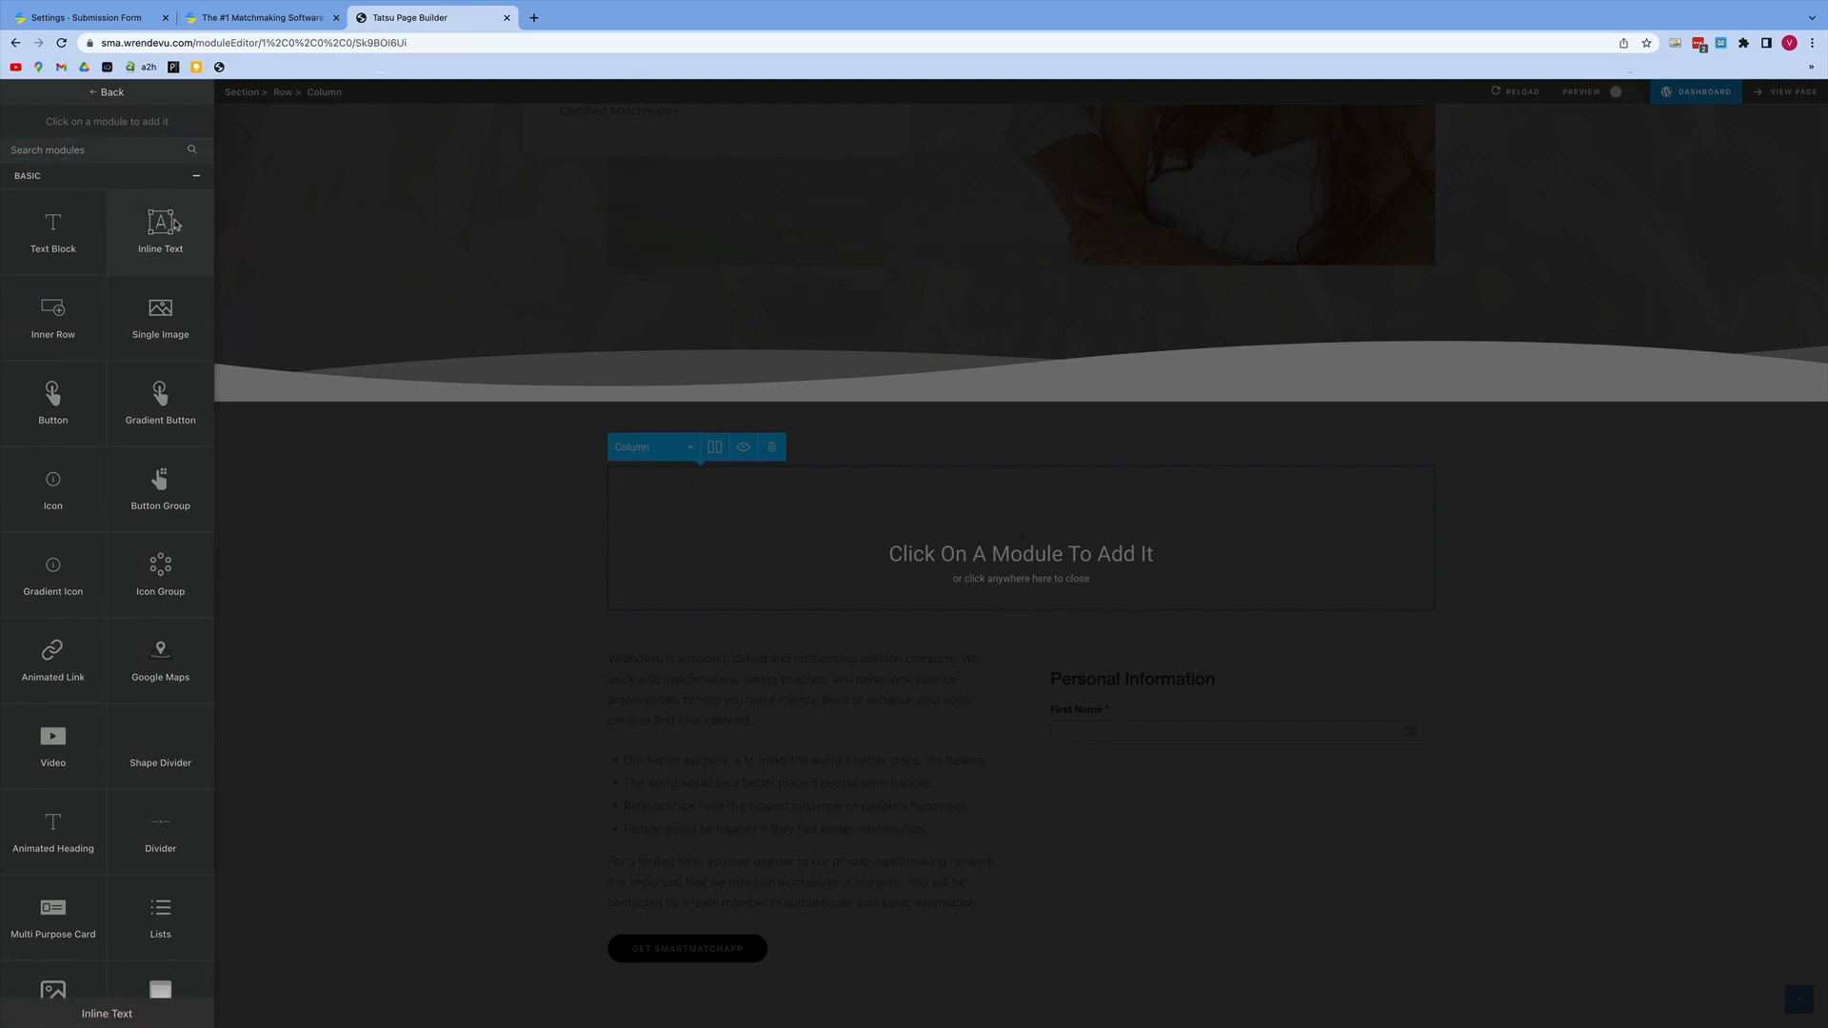
{"action": "left_click", "coordinate": [161, 229]}
Step: Replace the new text module's placeholder with "Create your private matchmaking profile."
{"action": "left_click_drag", "start_coordinate": [1177, 602], "coordinate": [591, 587]}
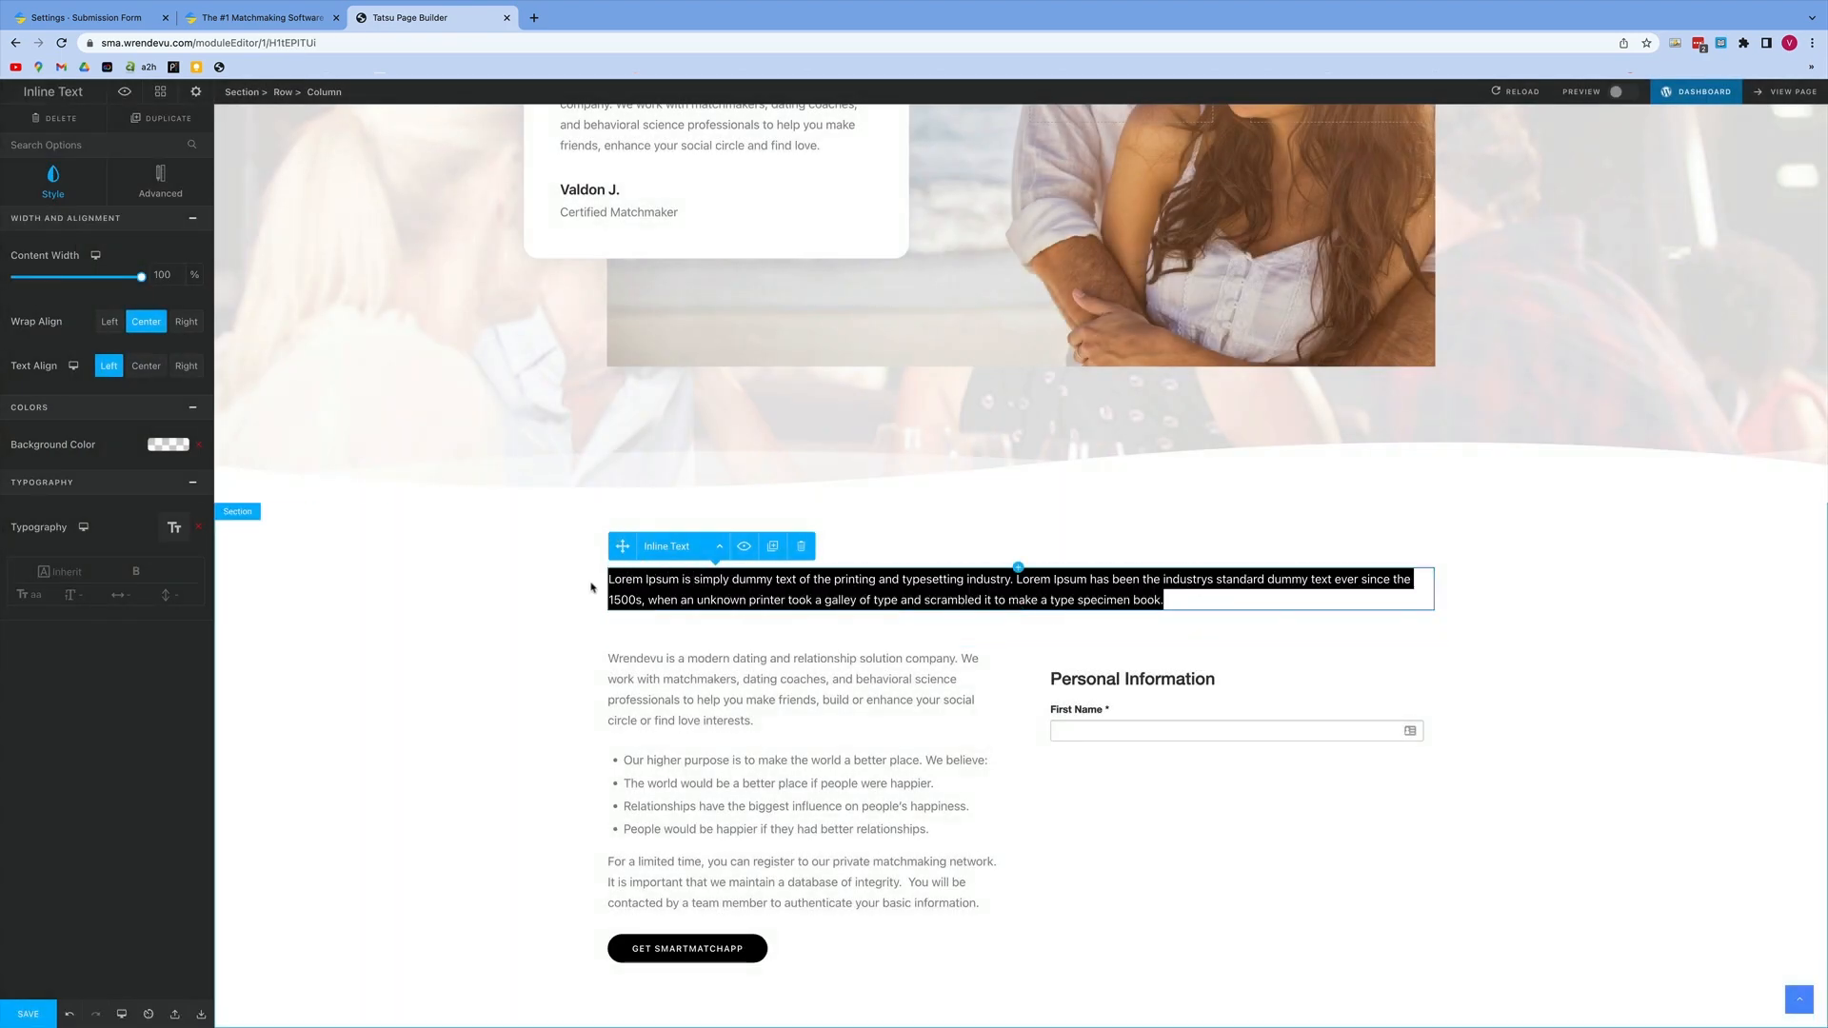
{"action": "key", "text": "BackSpace"}
{"action": "type", "text": "Create your"}
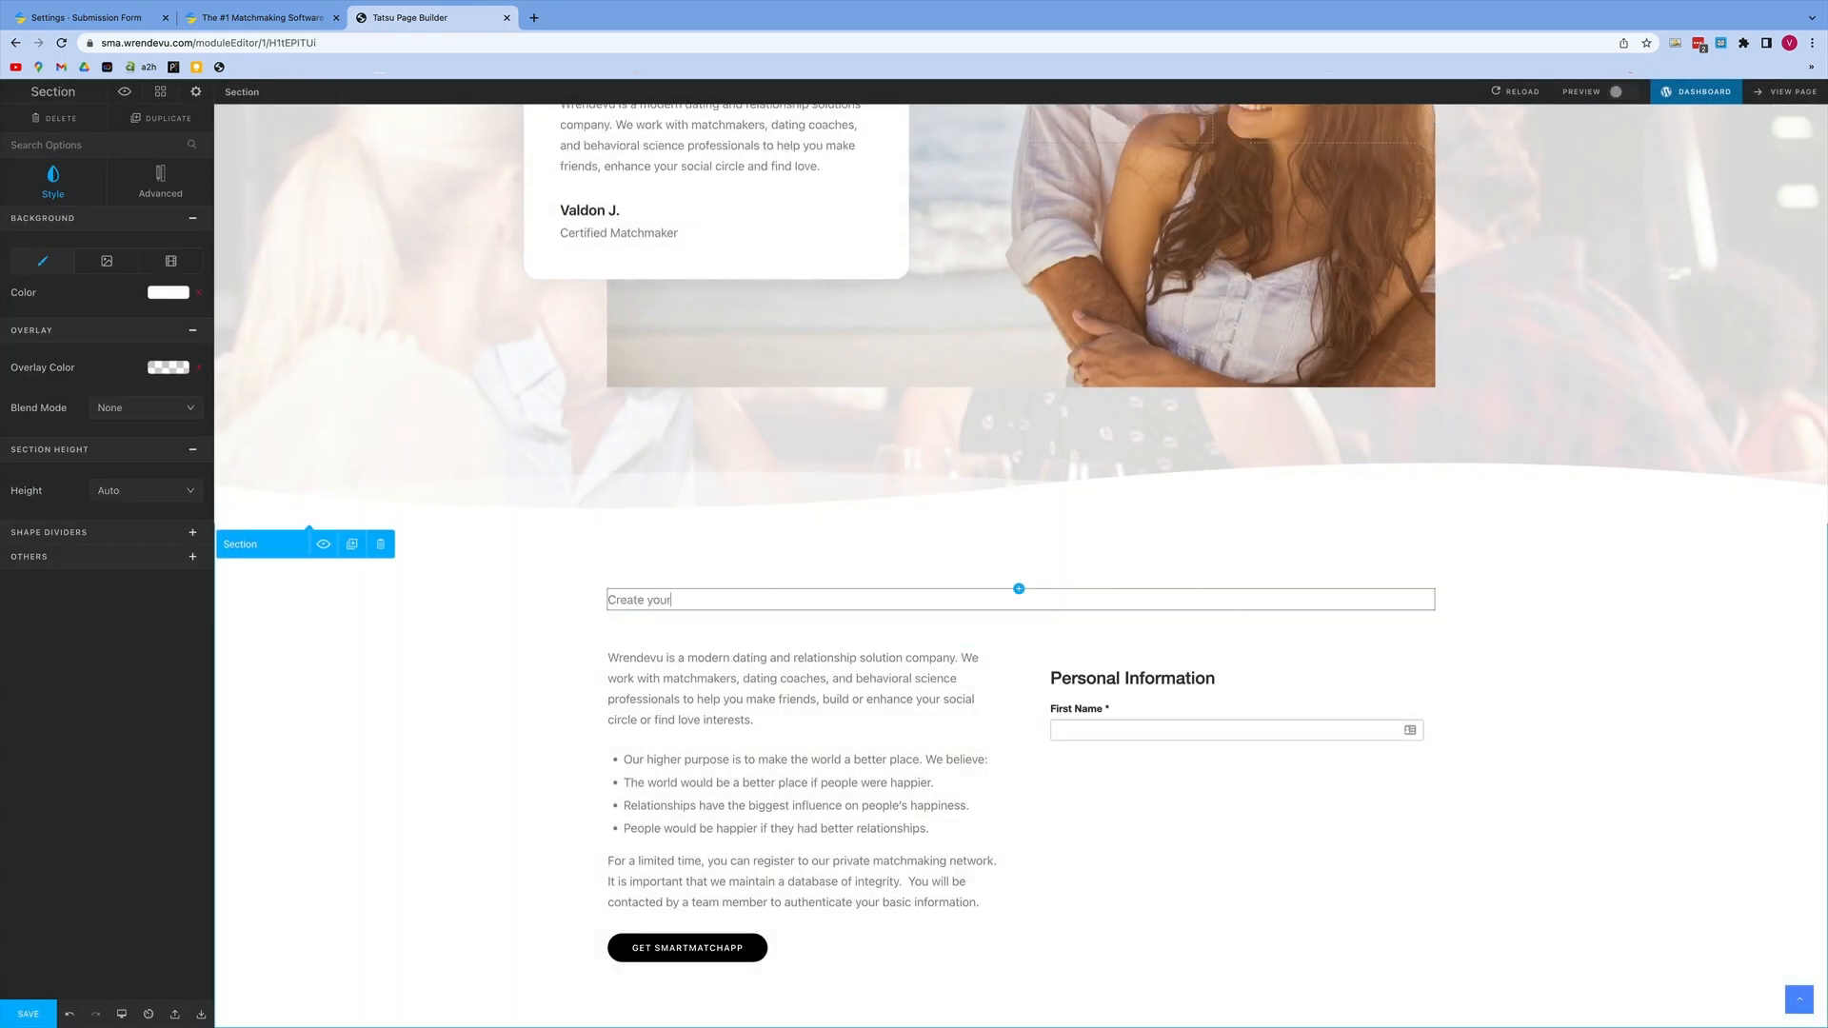
{"action": "type", "text": " private matchmaking profile."}
Step: Format the "Create your private matchmaking profile." line as an H3 heading and center it
{"action": "left_click", "coordinate": [802, 597]}
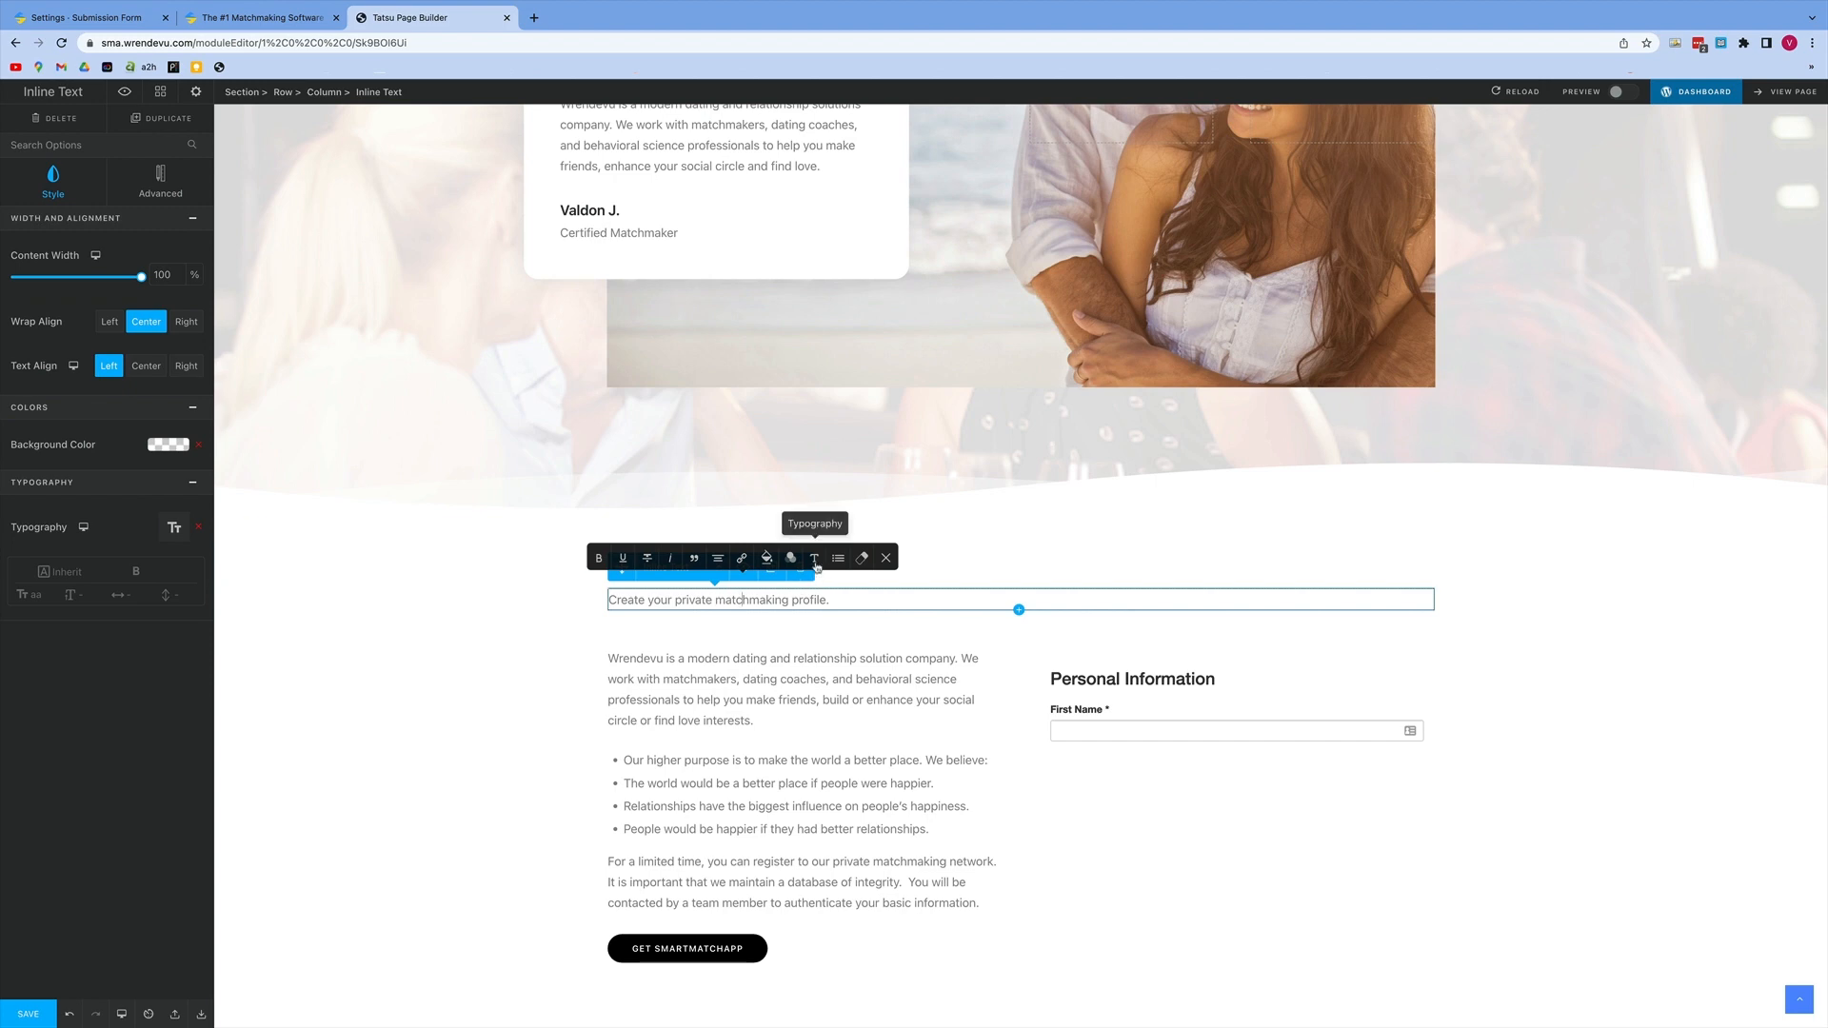
{"action": "left_click", "coordinate": [815, 558]}
{"action": "left_click", "coordinate": [667, 557]}
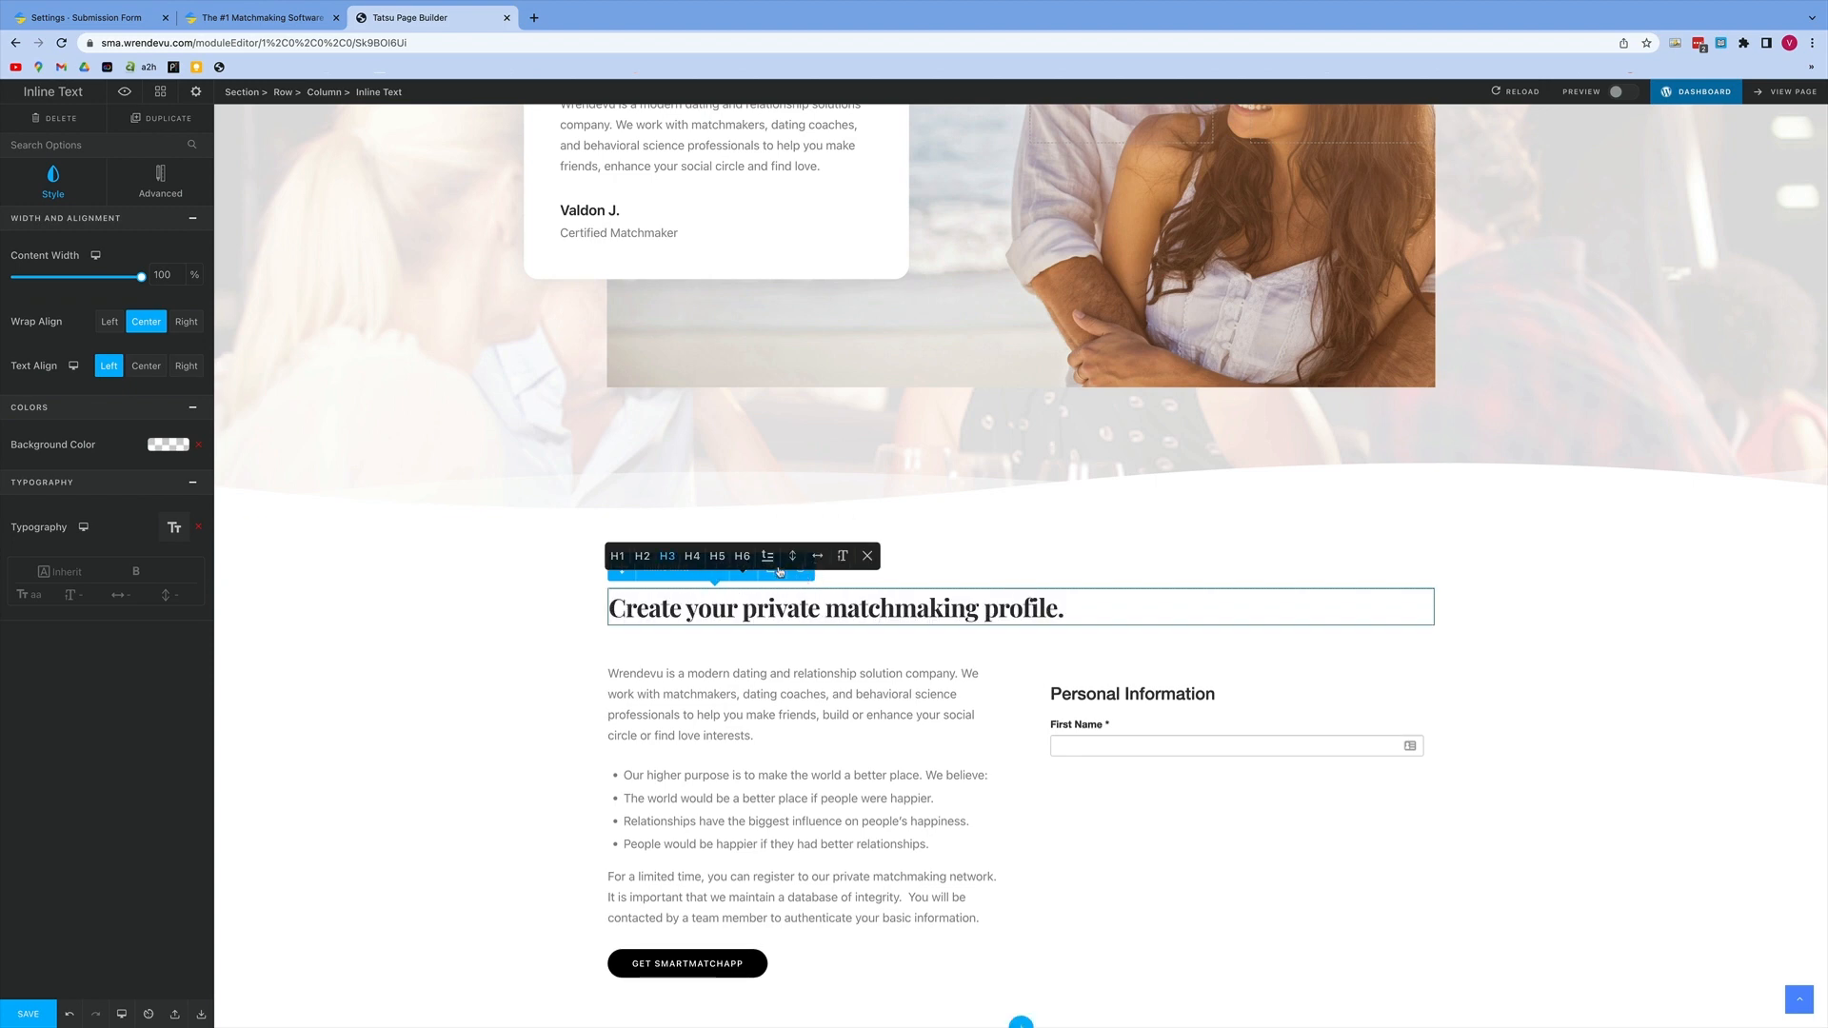
{"action": "left_click", "coordinate": [867, 556]}
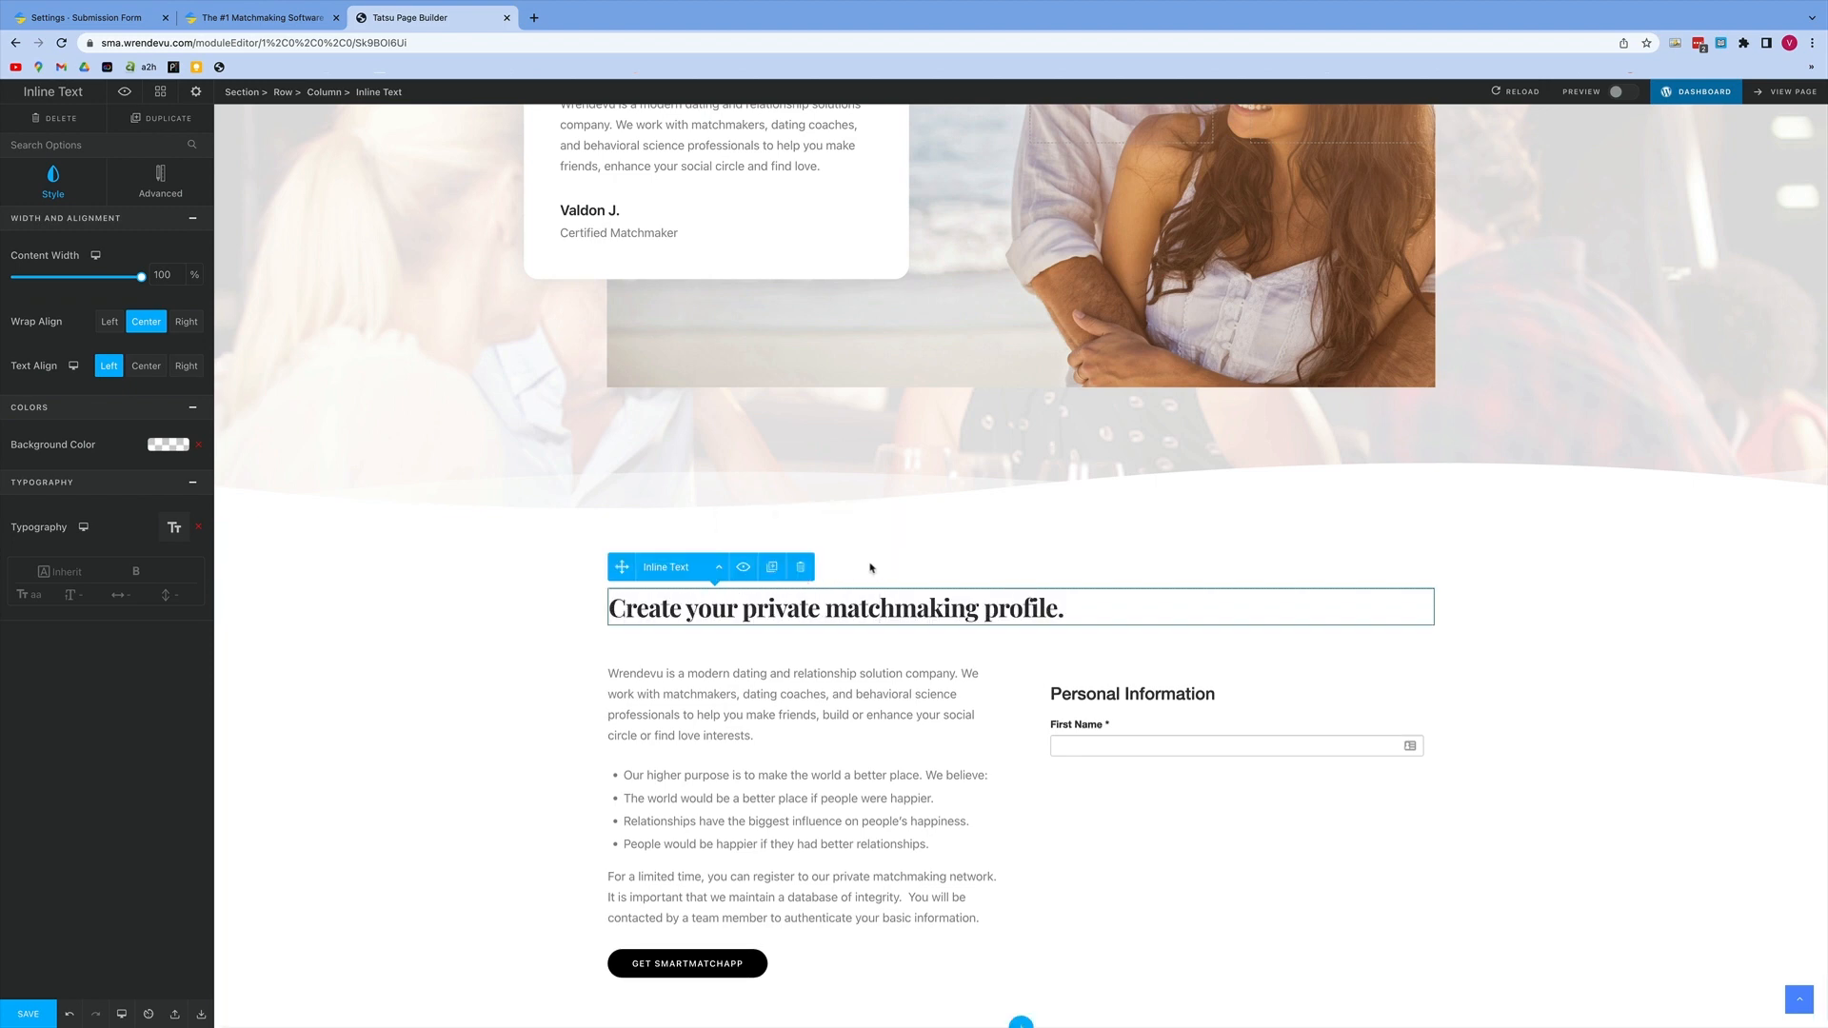
{"action": "left_click", "coordinate": [798, 608]}
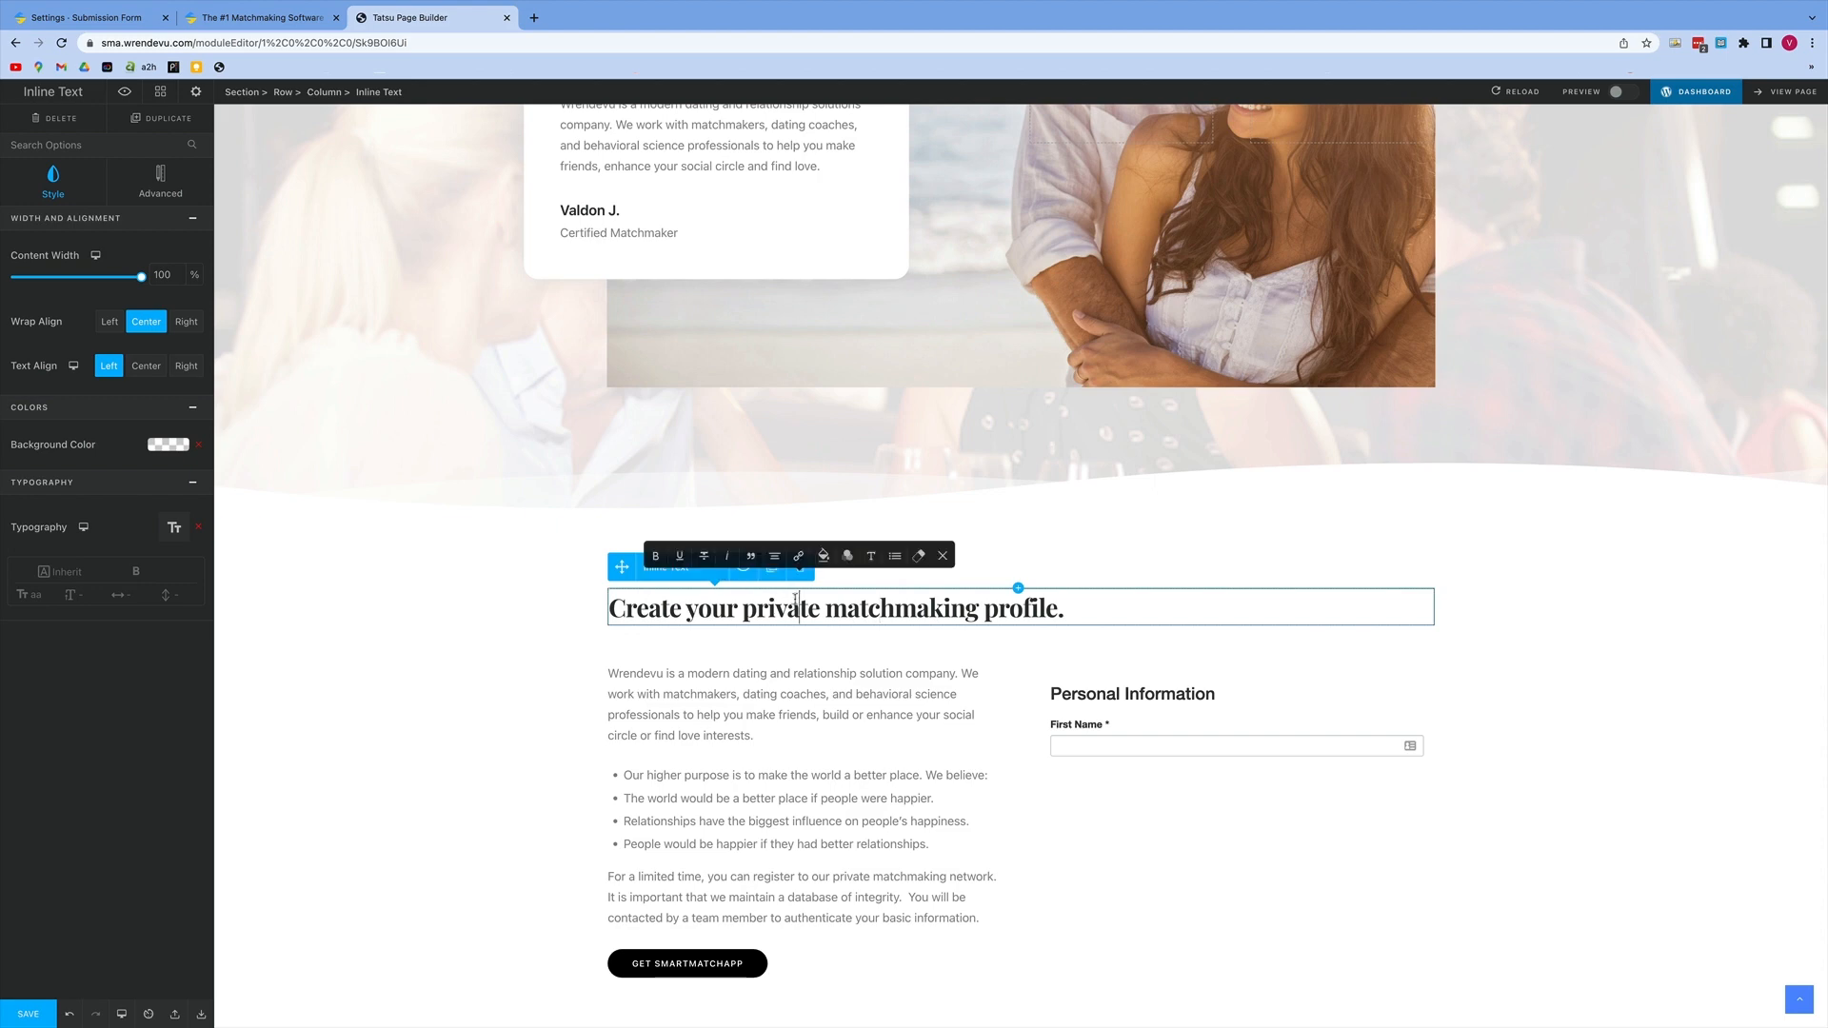
{"action": "left_click", "coordinate": [774, 556]}
{"action": "left_click", "coordinate": [775, 559]}
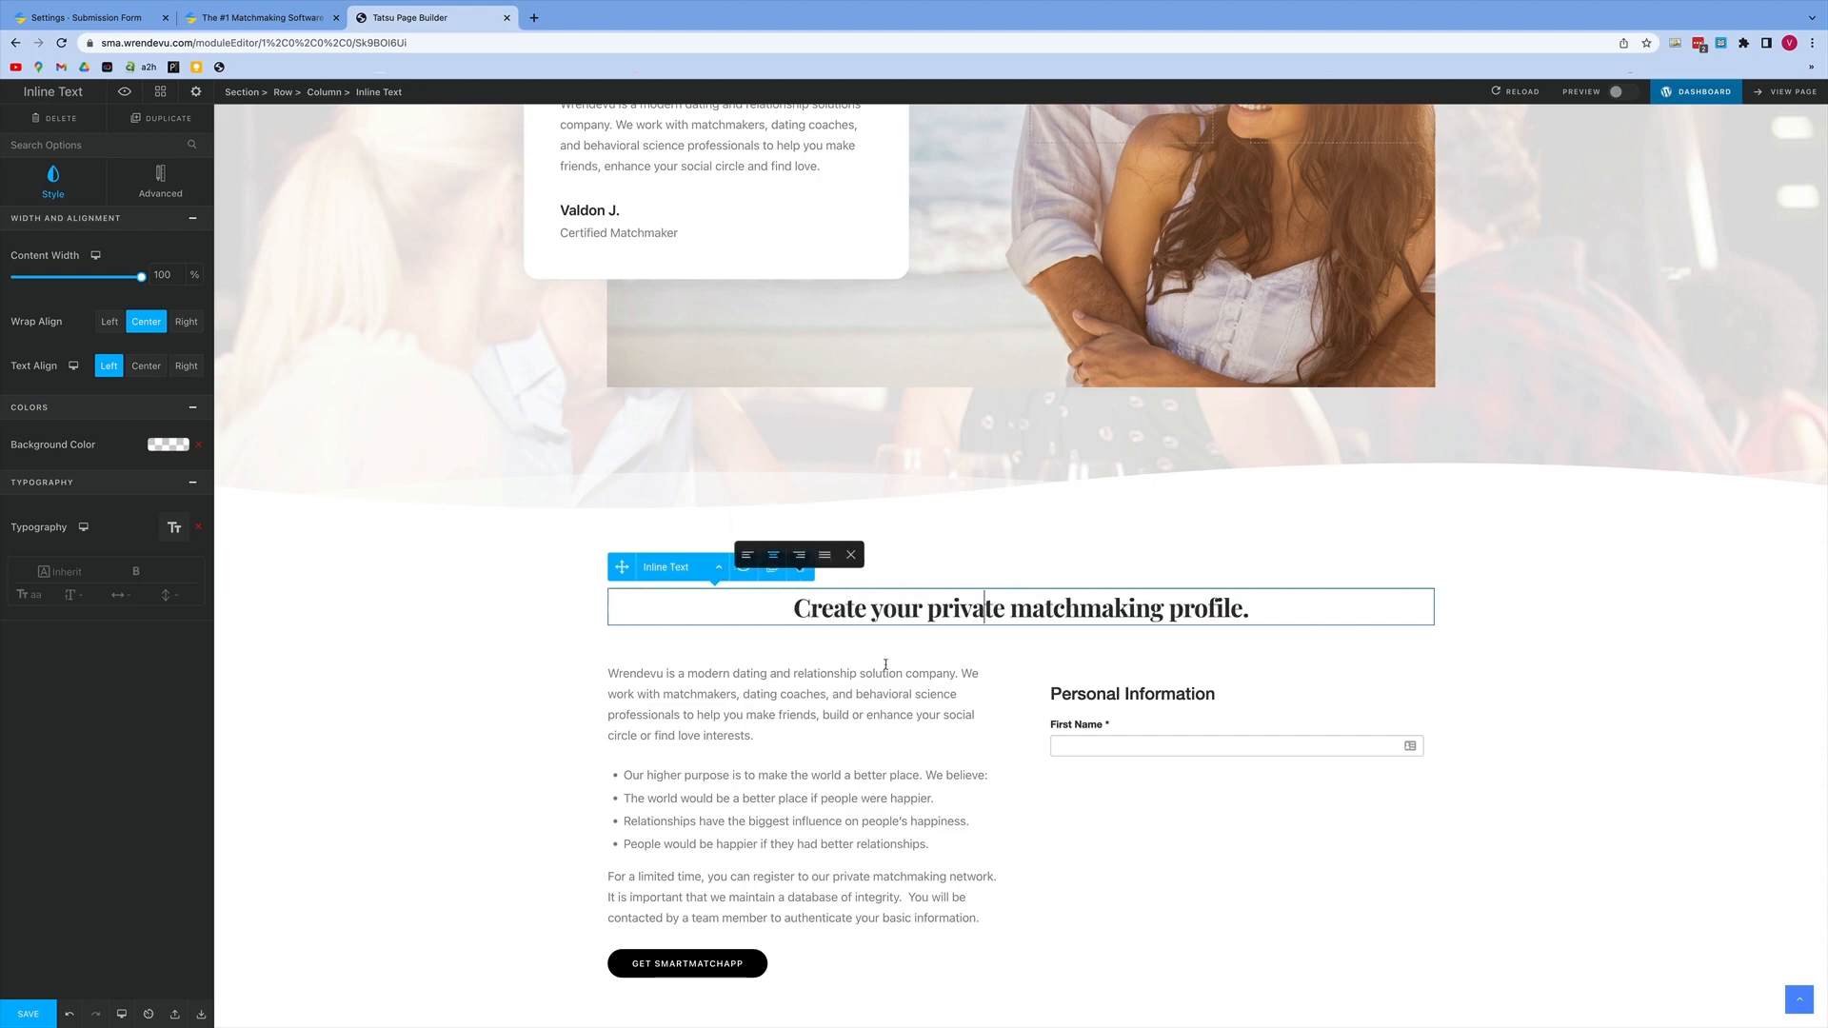
Step: Save the page and open its live version at the embedded submission form, placing the cursor in the First Name field
{"action": "left_click", "coordinate": [1224, 860]}
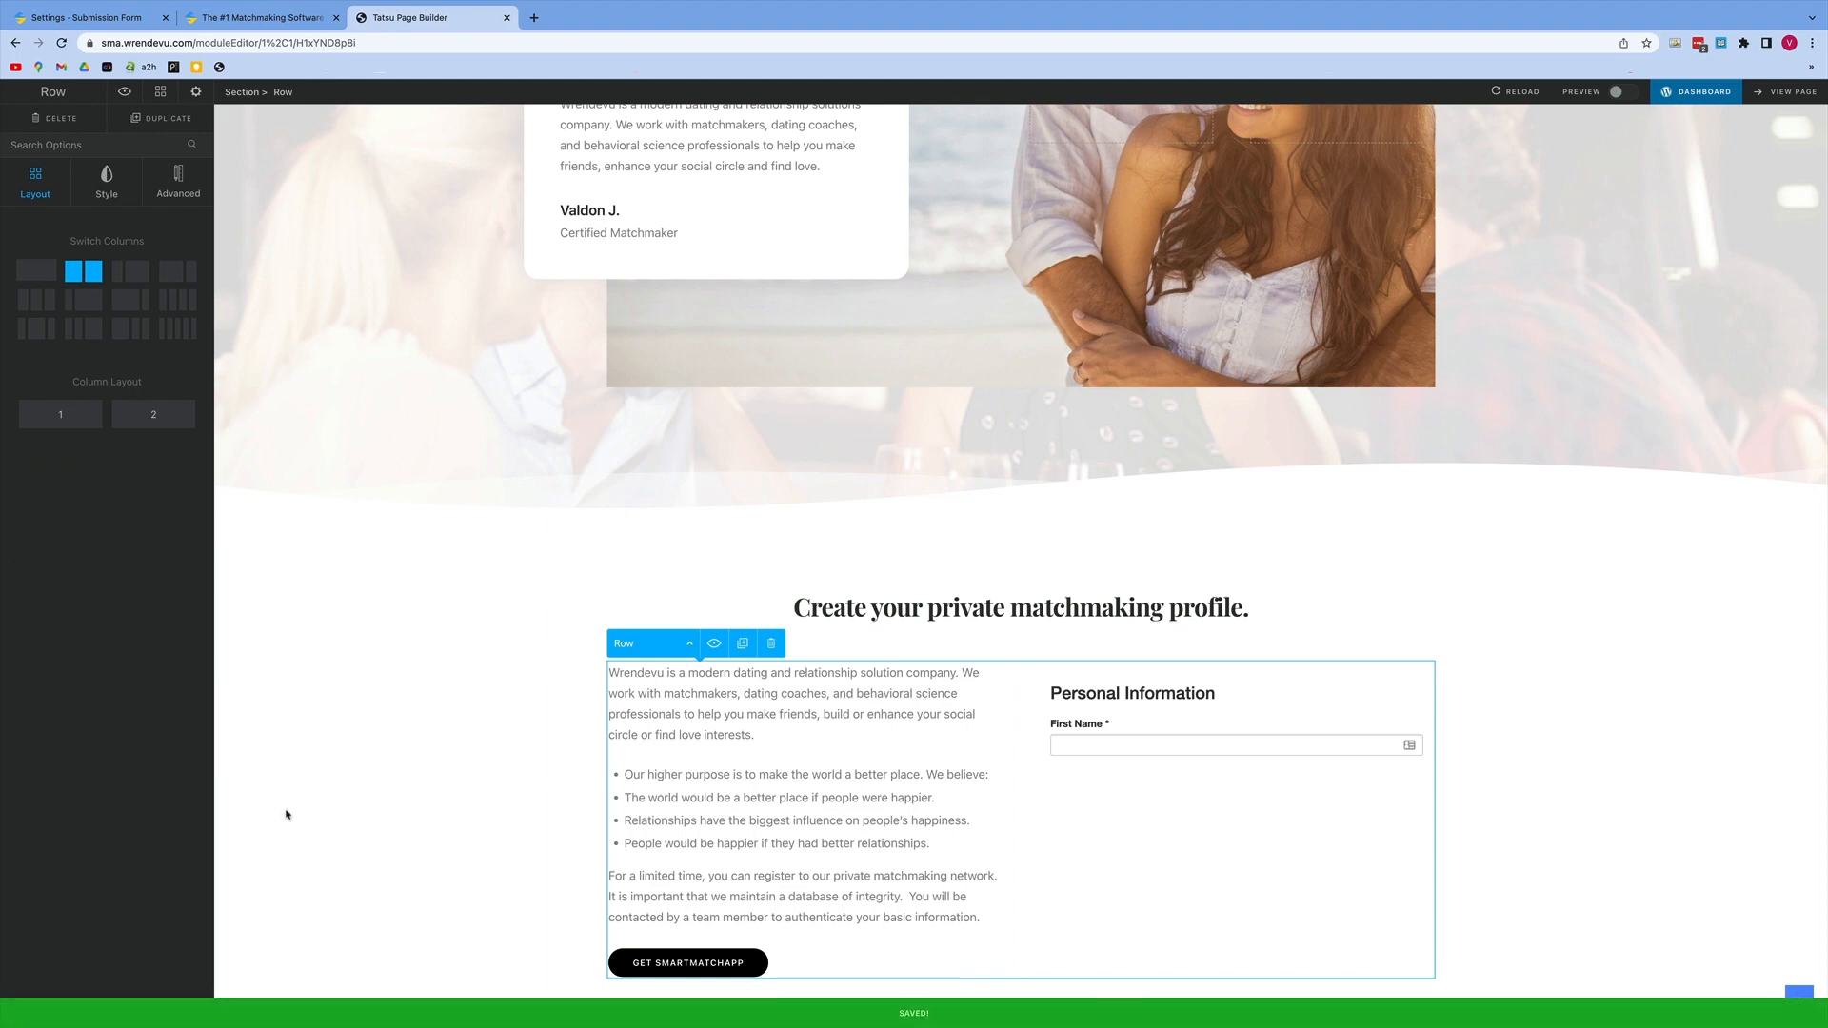
{"action": "left_click", "coordinate": [1775, 94]}
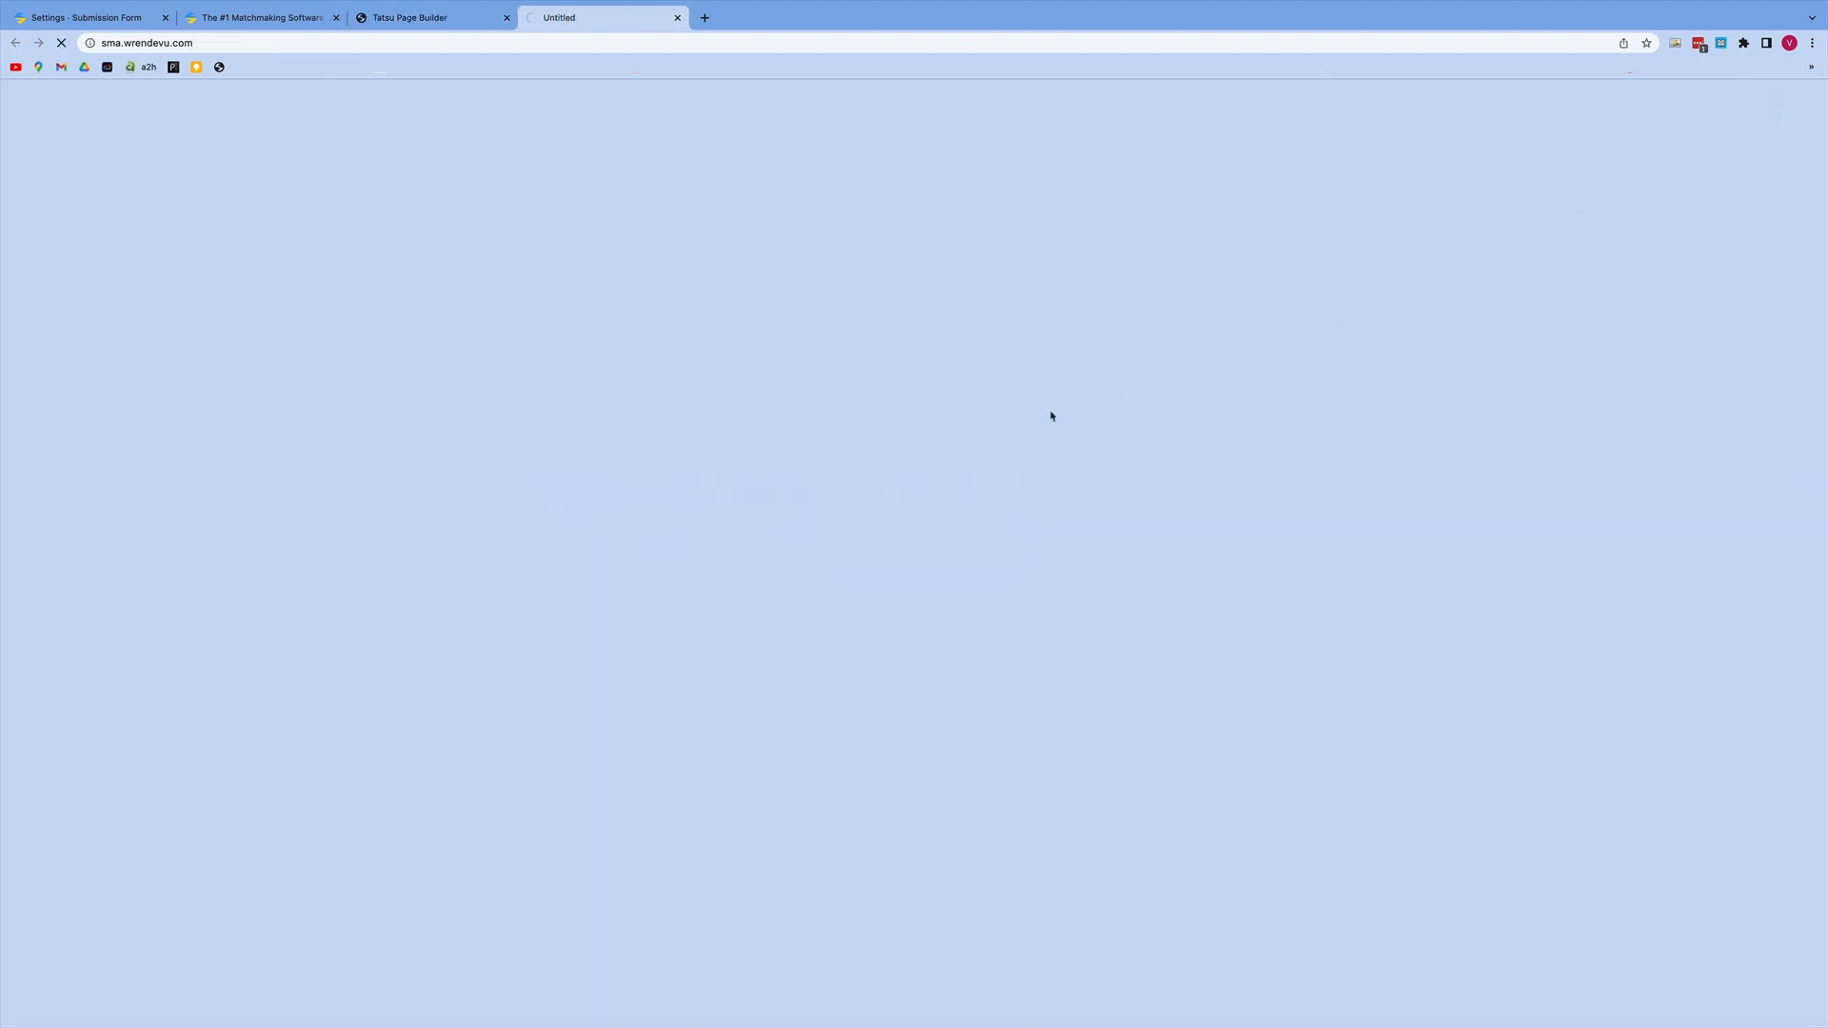
{"action": "scroll", "coordinate": [923, 440], "scroll_direction": "down", "scroll_amount": 6}
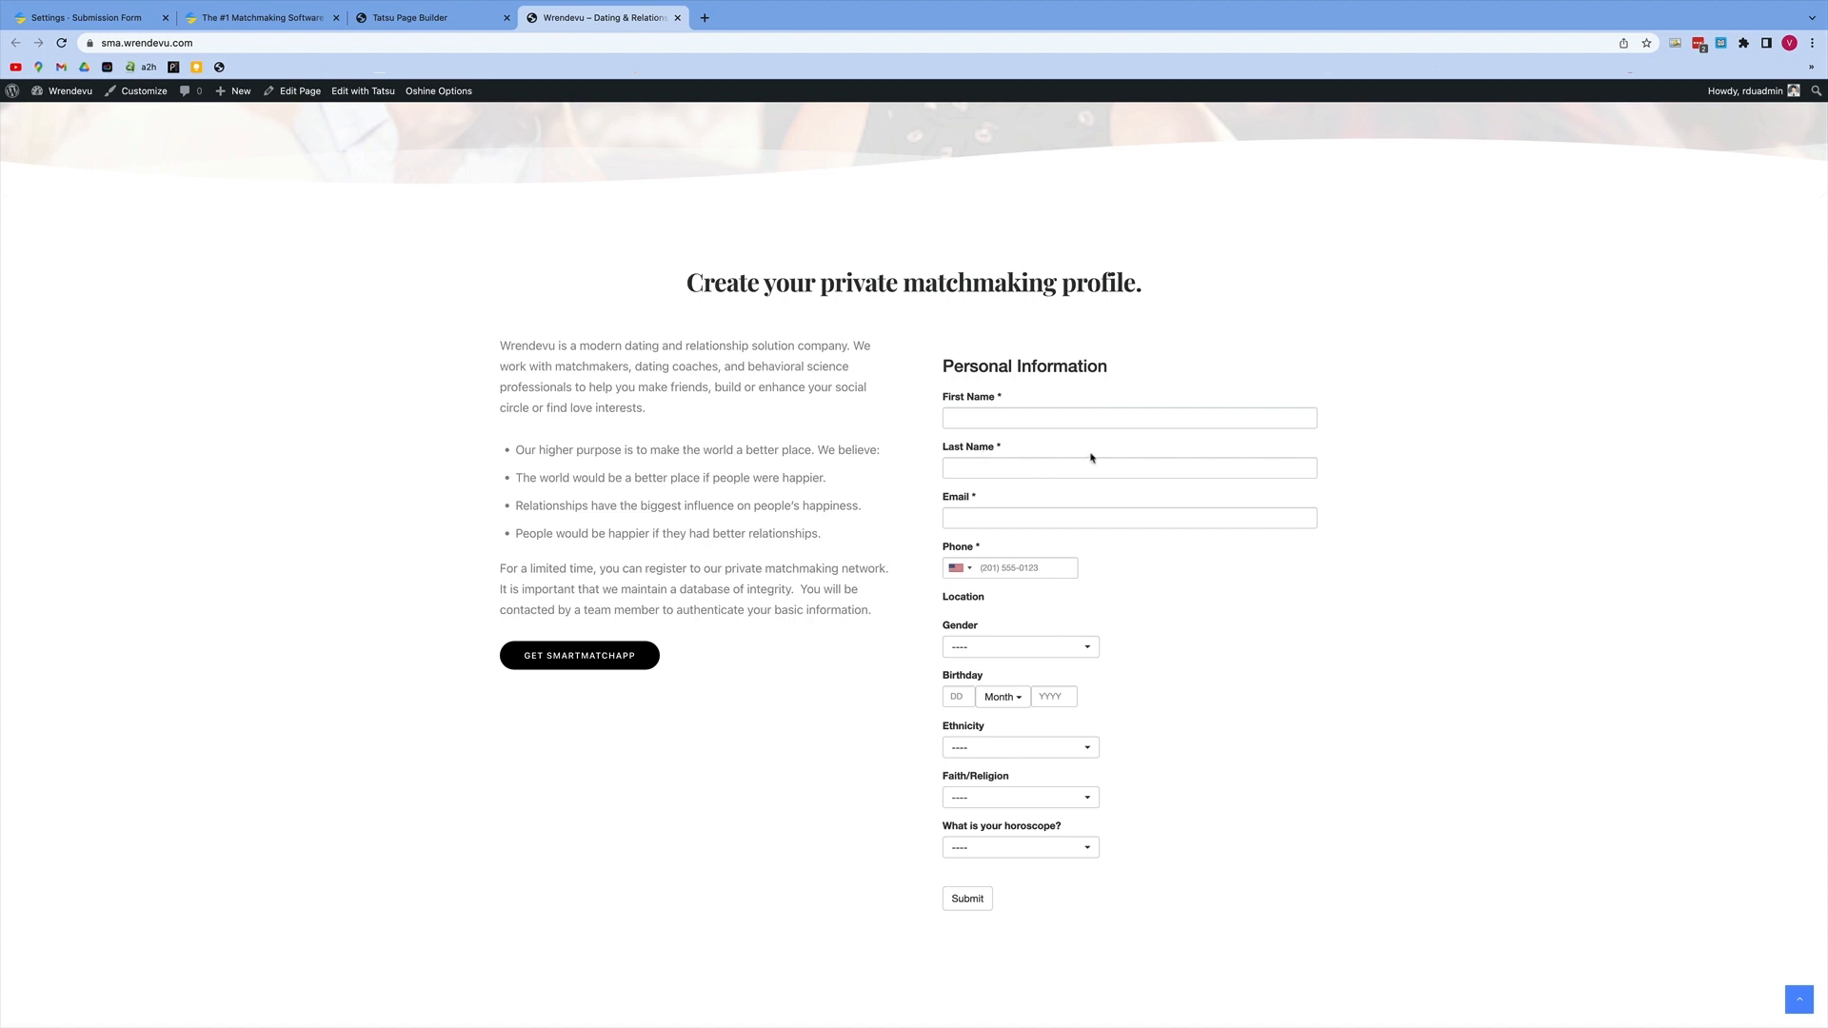
{"action": "scroll", "coordinate": [1093, 458], "scroll_direction": "down", "scroll_amount": 2}
{"action": "left_click", "coordinate": [1054, 343]}
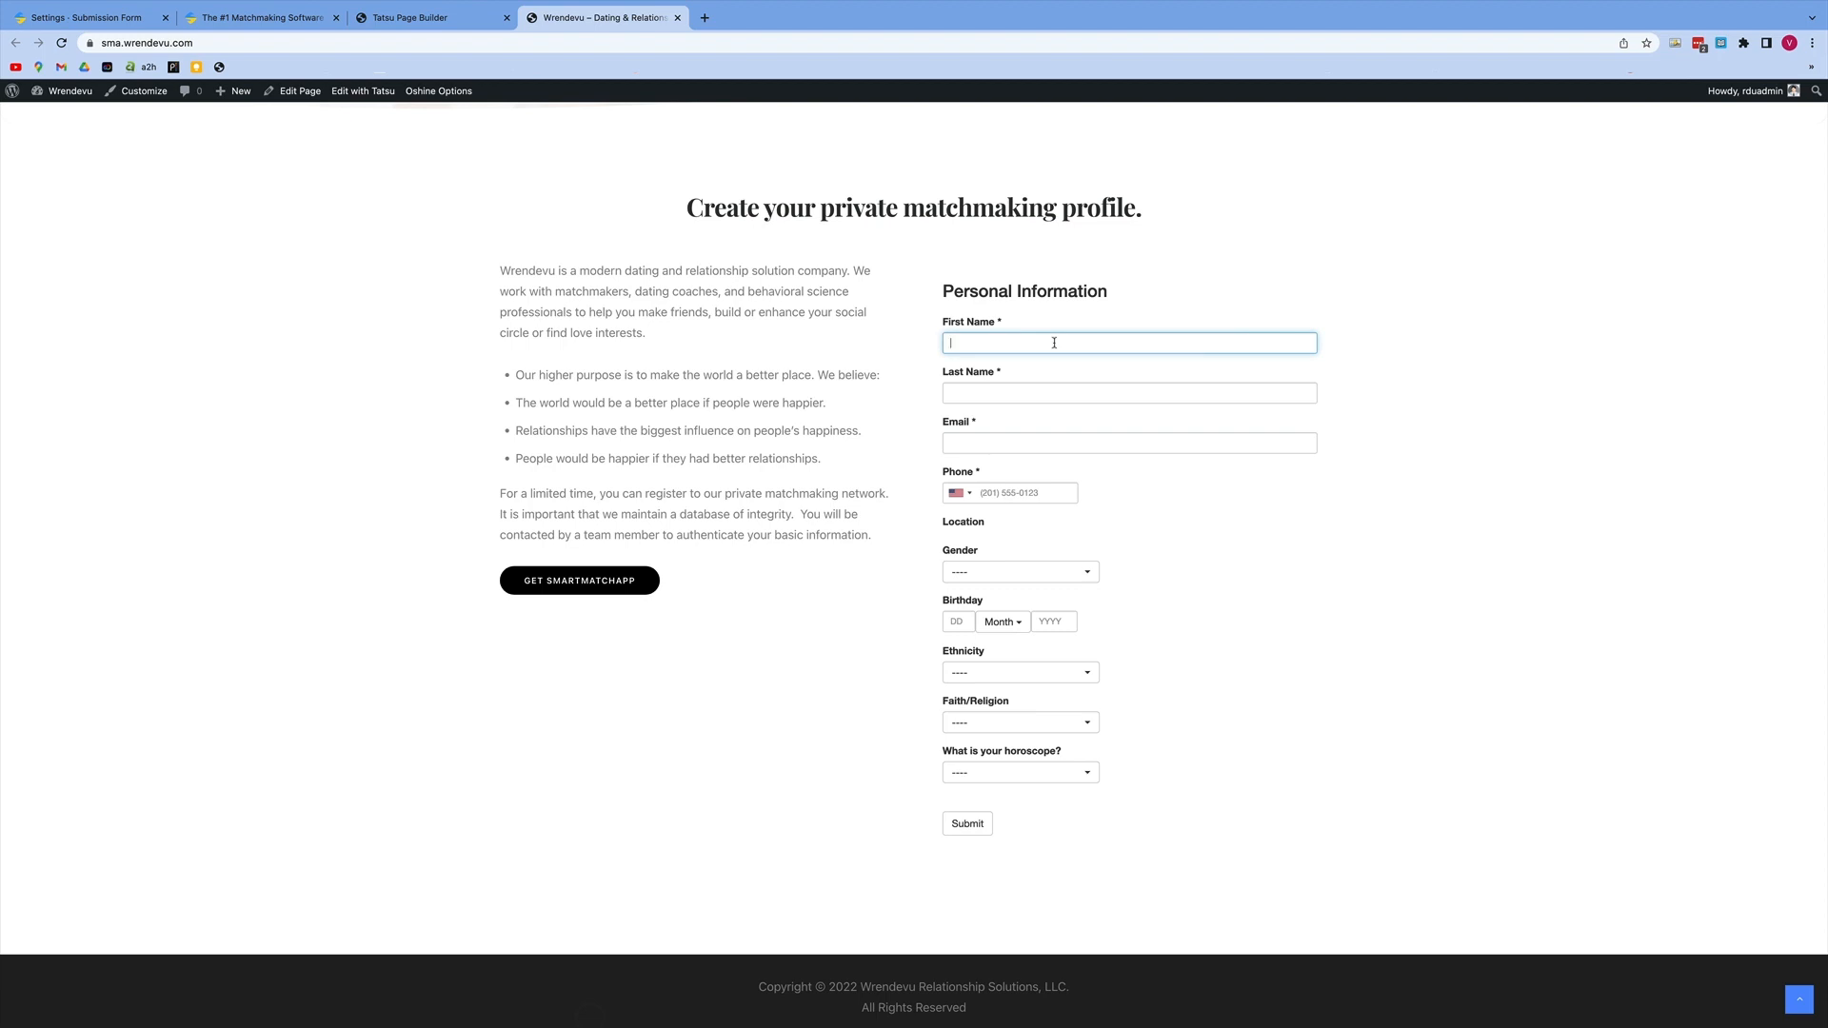
Step: Fill in the test client's first name, last name, e-mail address and phone number on the embedded form
{"action": "key", "text": "Tab"}
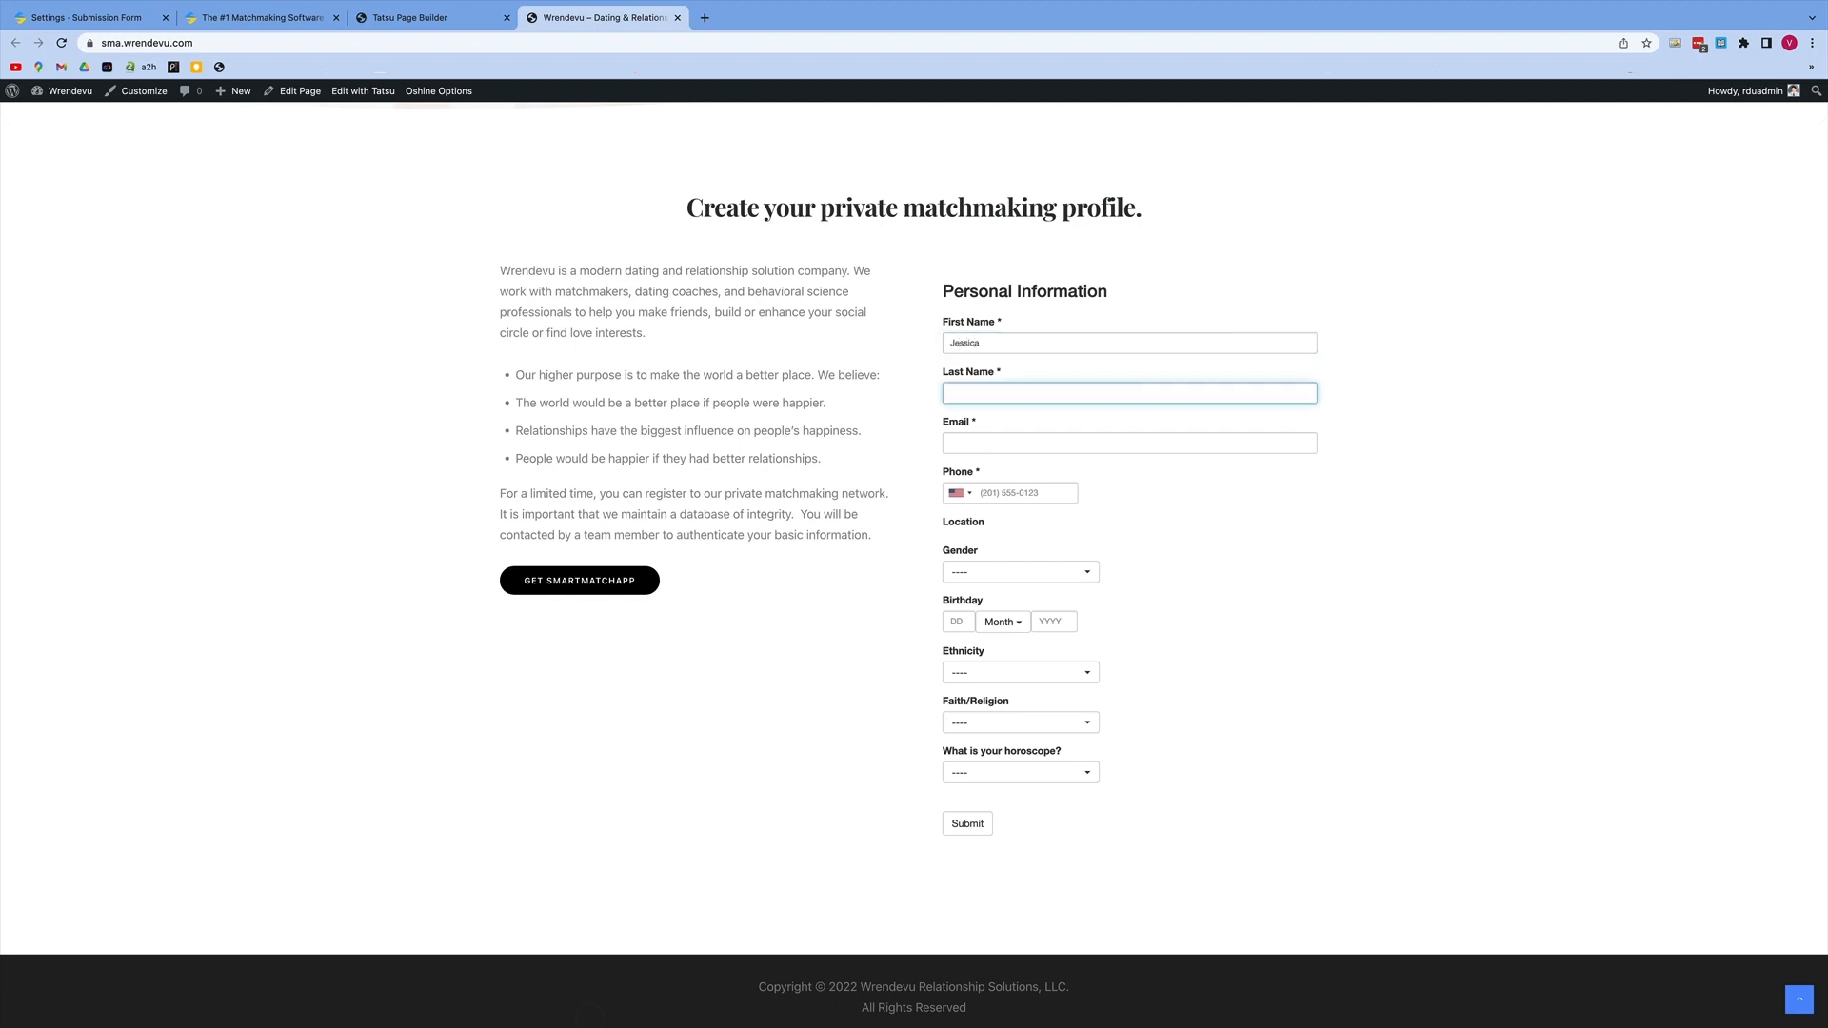
{"action": "key", "text": "Tab"}
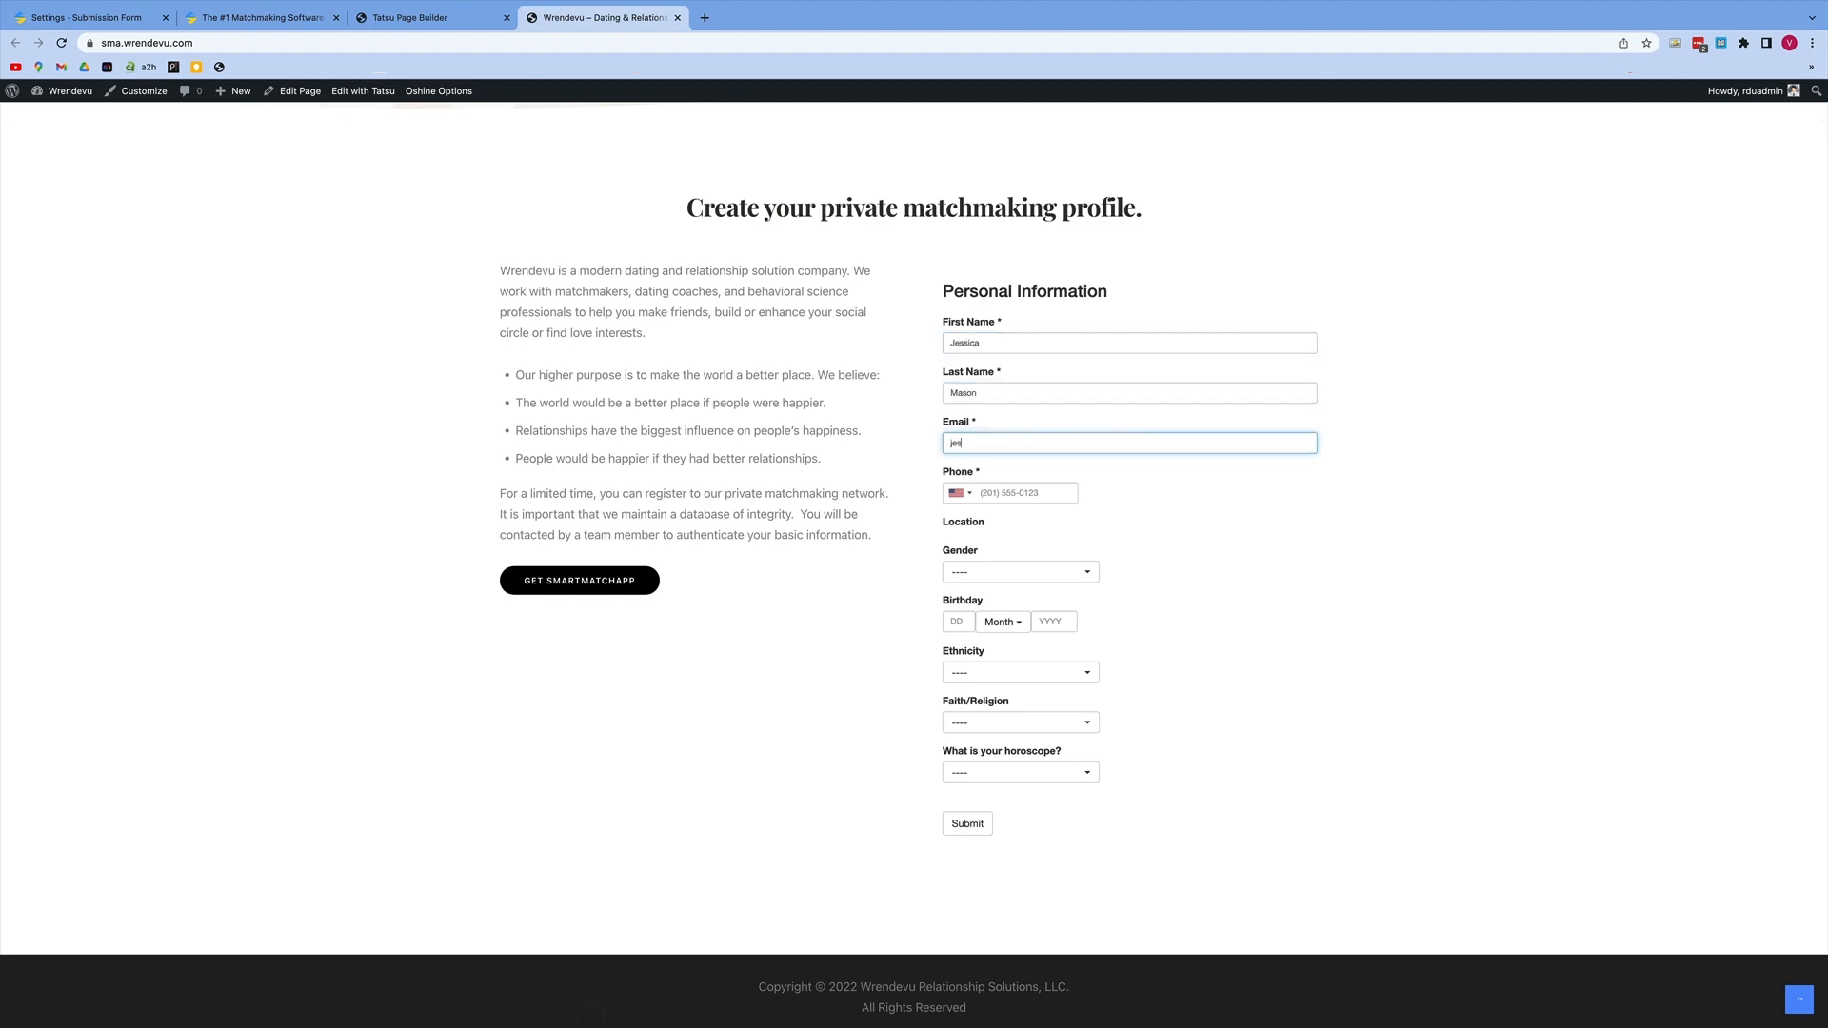
{"action": "key", "text": "Tab"}
{"action": "type", "text": "919"}
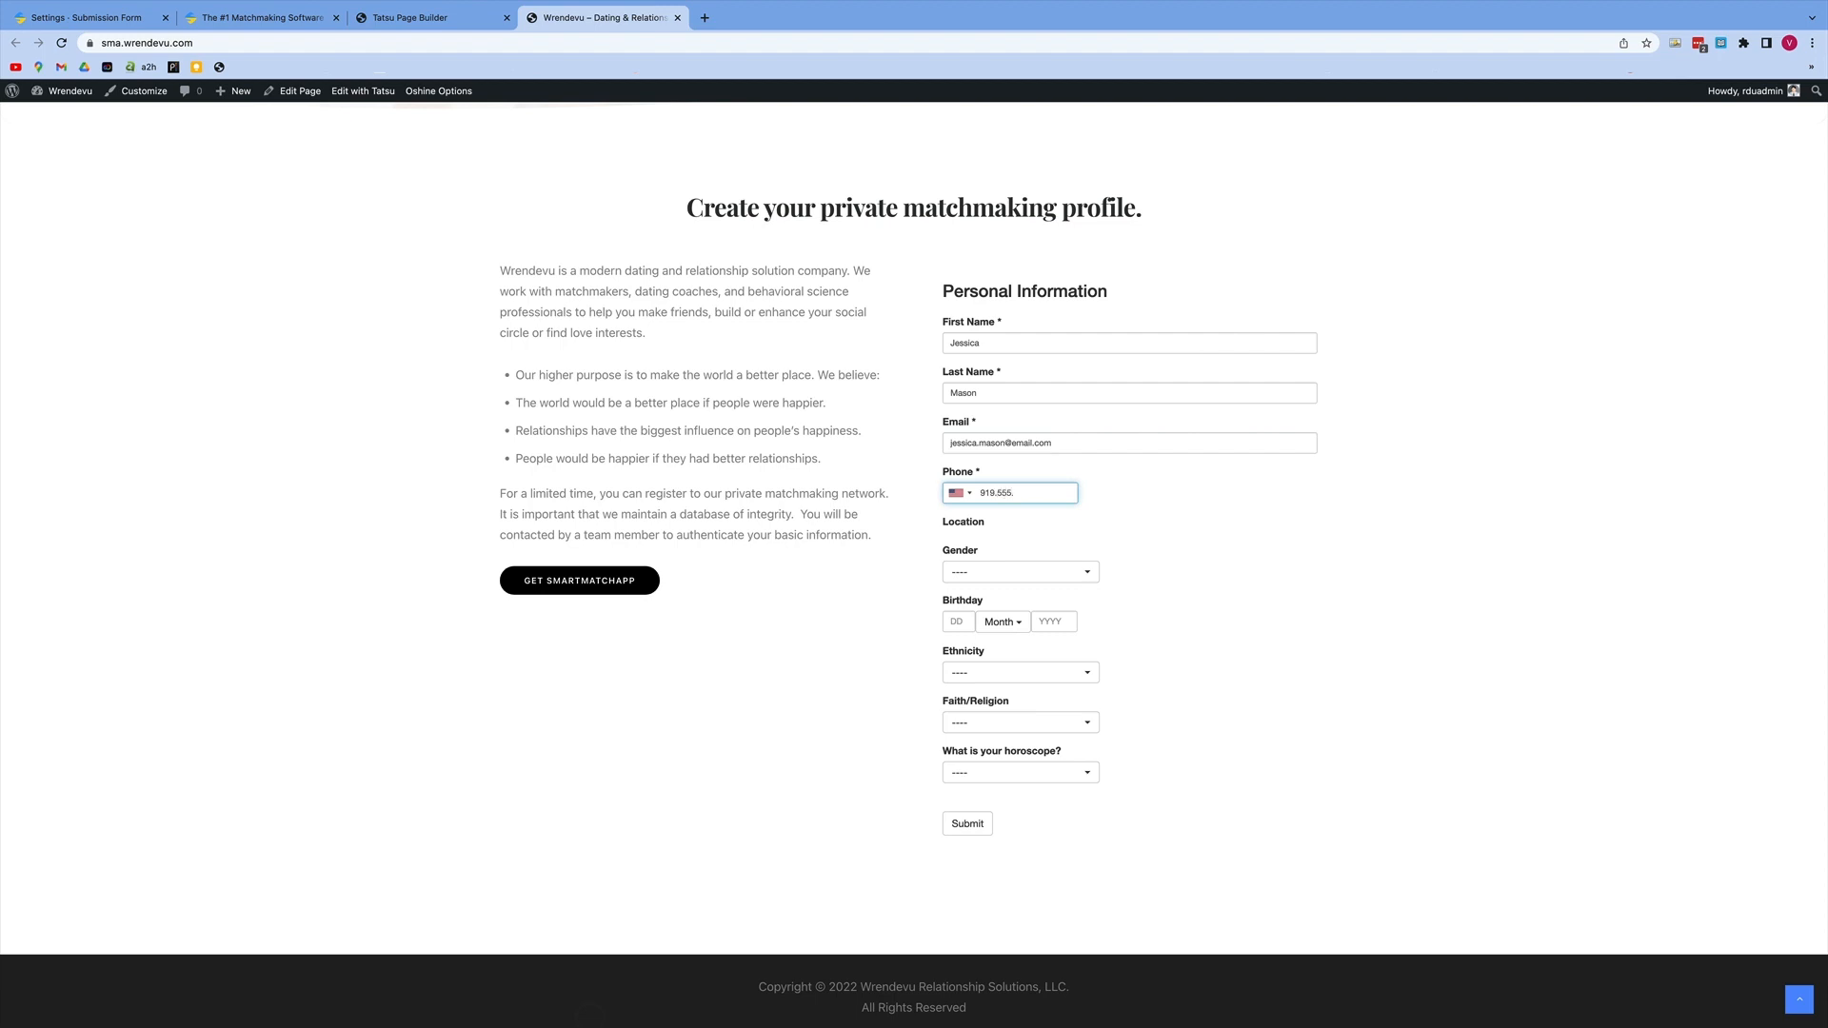
{"action": "type", "text": ".555.1234"}
Step: Set the gender to Female and enter the client's full date of birth in the Birthday fields
{"action": "left_click", "coordinate": [1085, 574]}
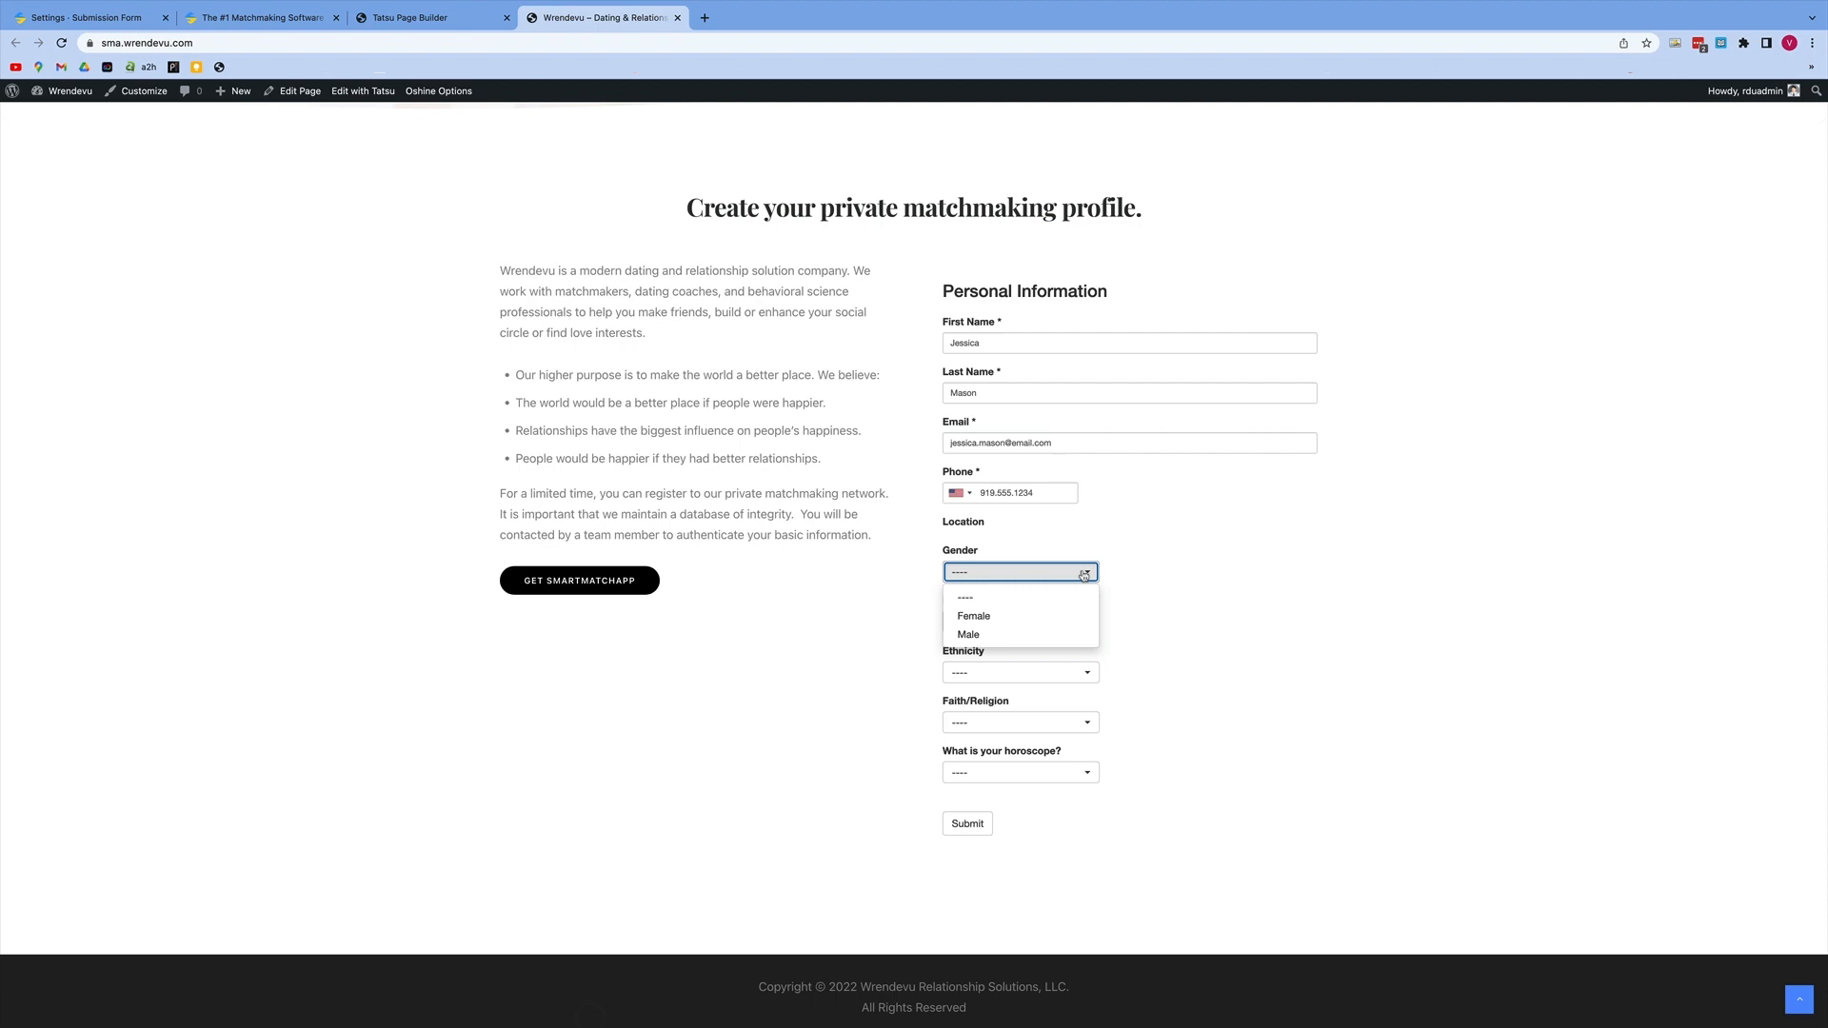
{"action": "left_click", "coordinate": [993, 615]}
{"action": "left_click", "coordinate": [965, 620]}
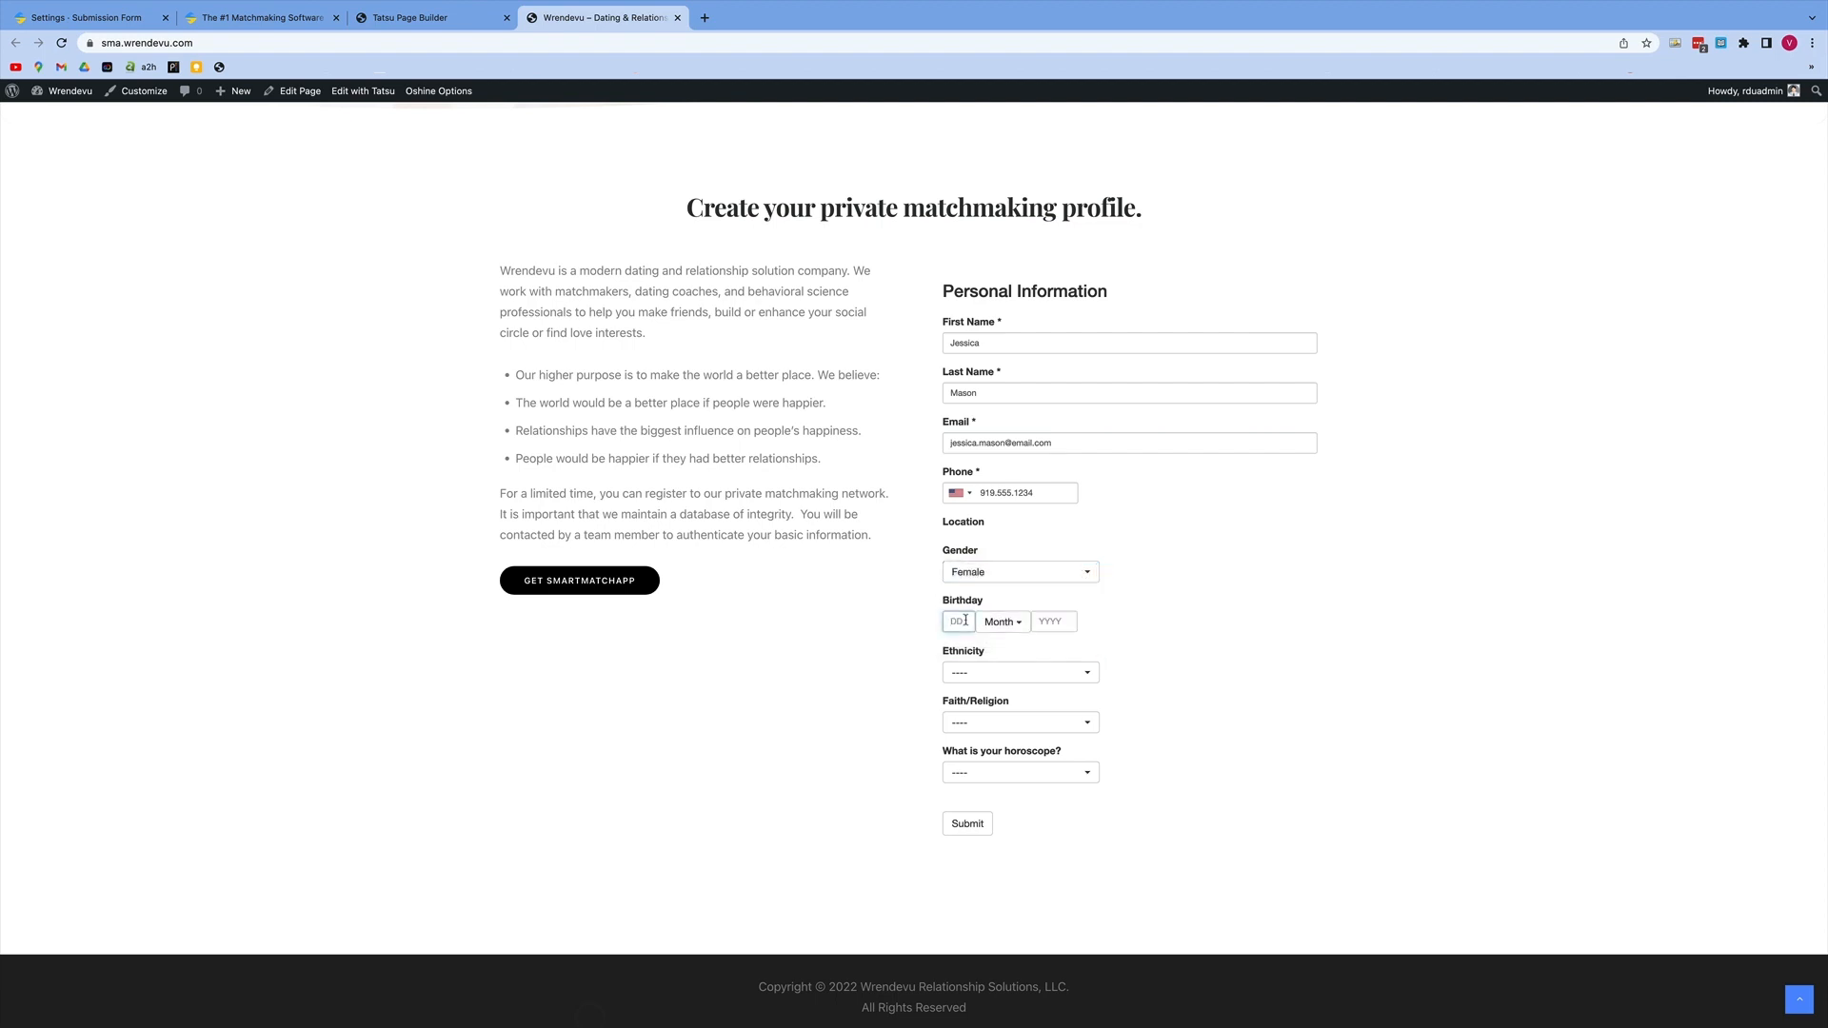
{"action": "type", "text": "25"}
{"action": "left_click", "coordinate": [999, 621]}
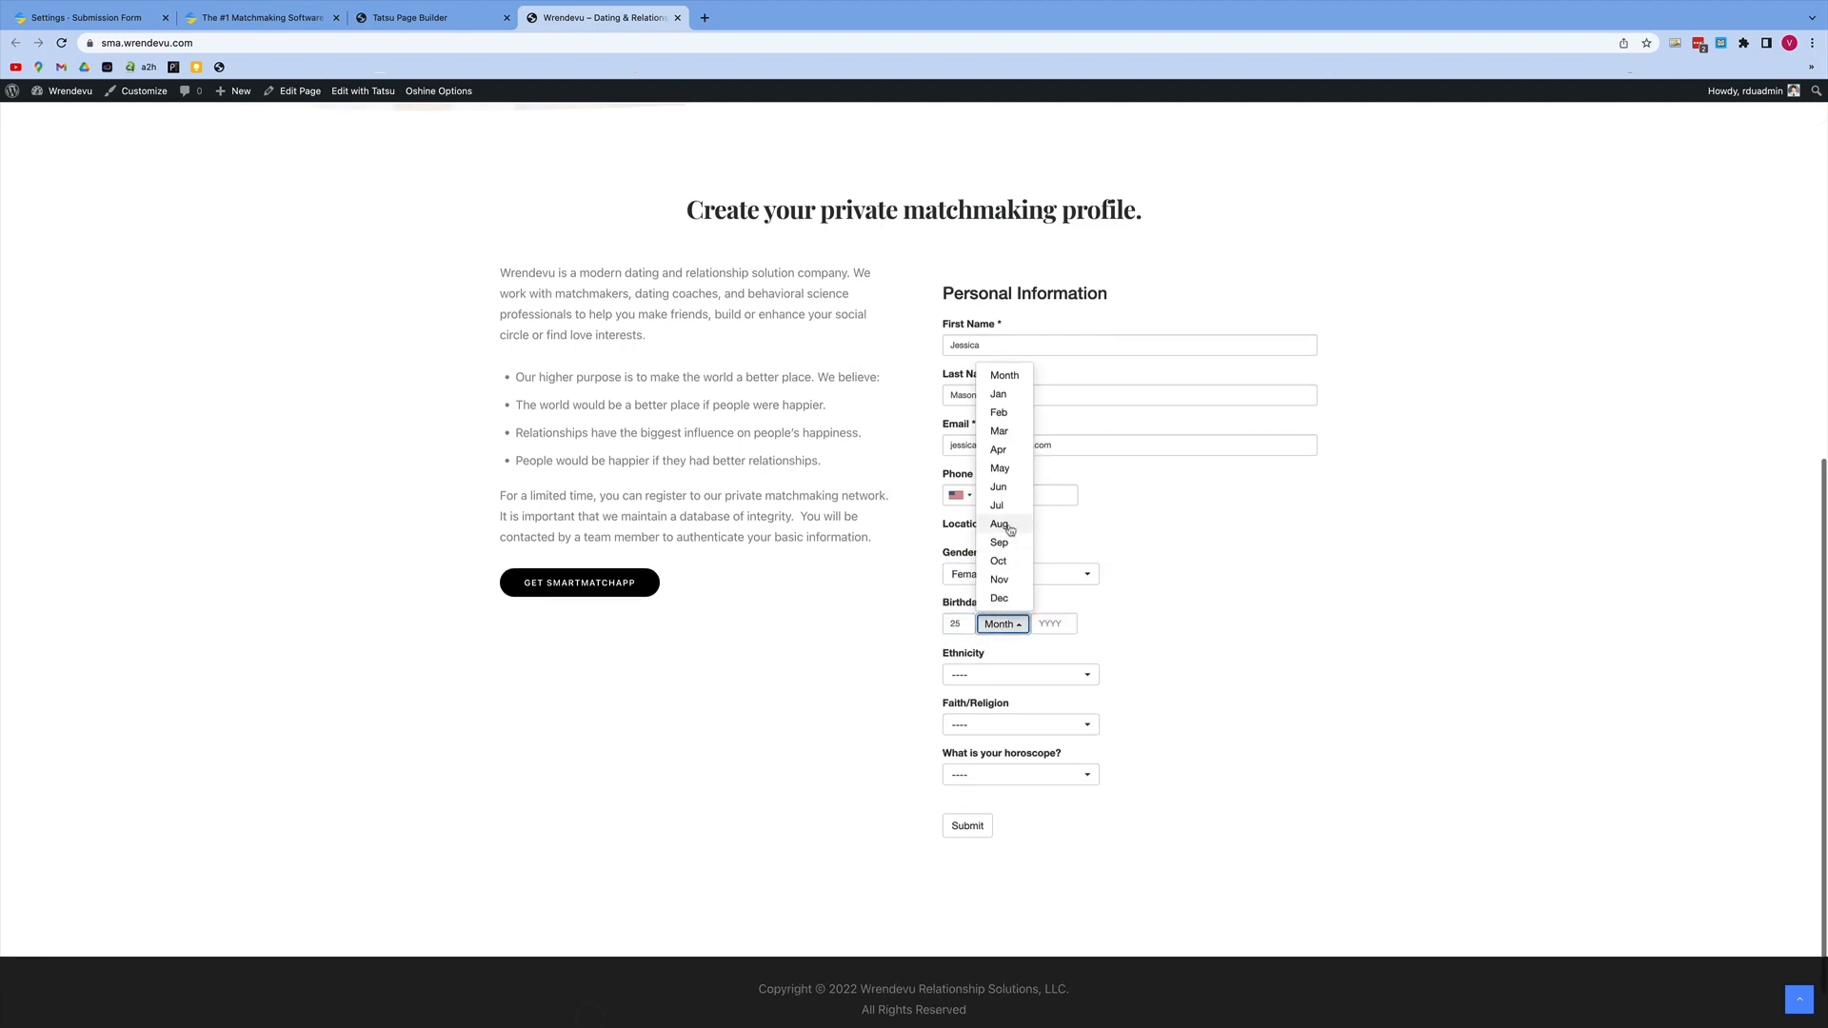
{"action": "left_click", "coordinate": [1006, 589]}
{"action": "left_click", "coordinate": [1045, 627]}
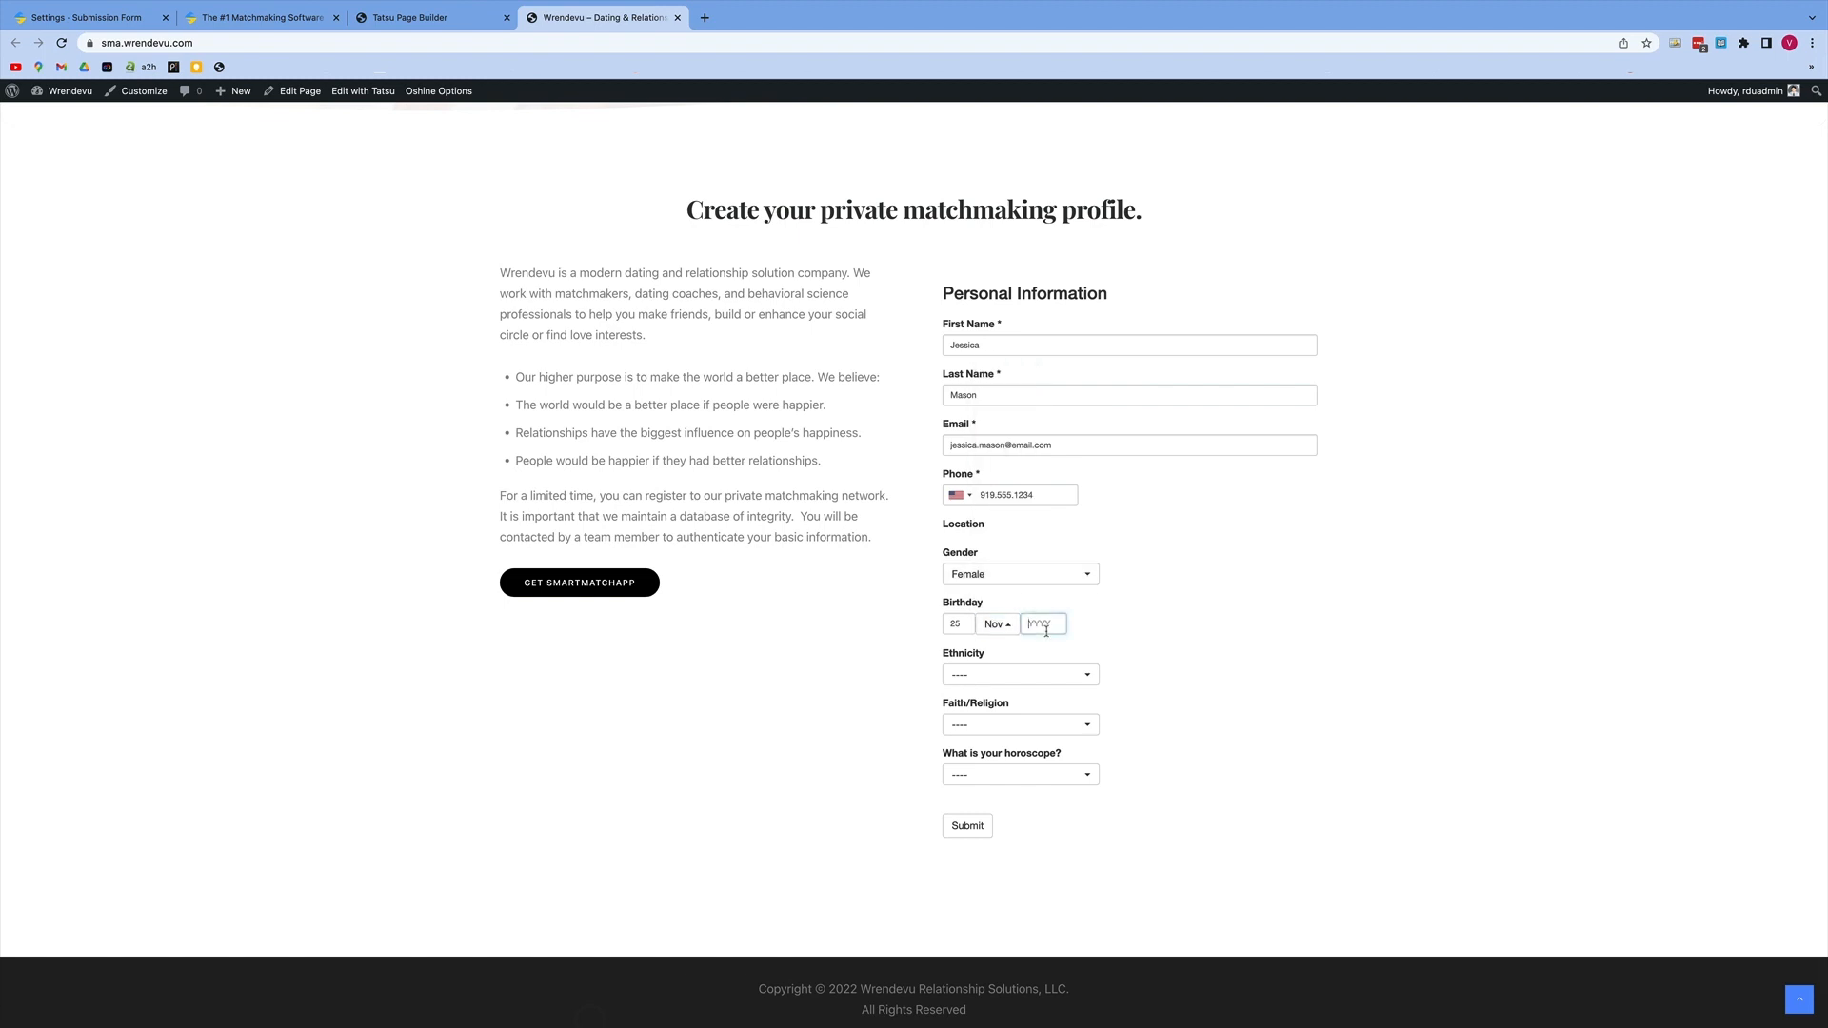
{"action": "type", "text": "1981"}
Step: Set Ethnicity to Multiracial, Faith/Religion to Other and the horoscope to Aries, and submit the form
{"action": "left_click", "coordinate": [1044, 674]}
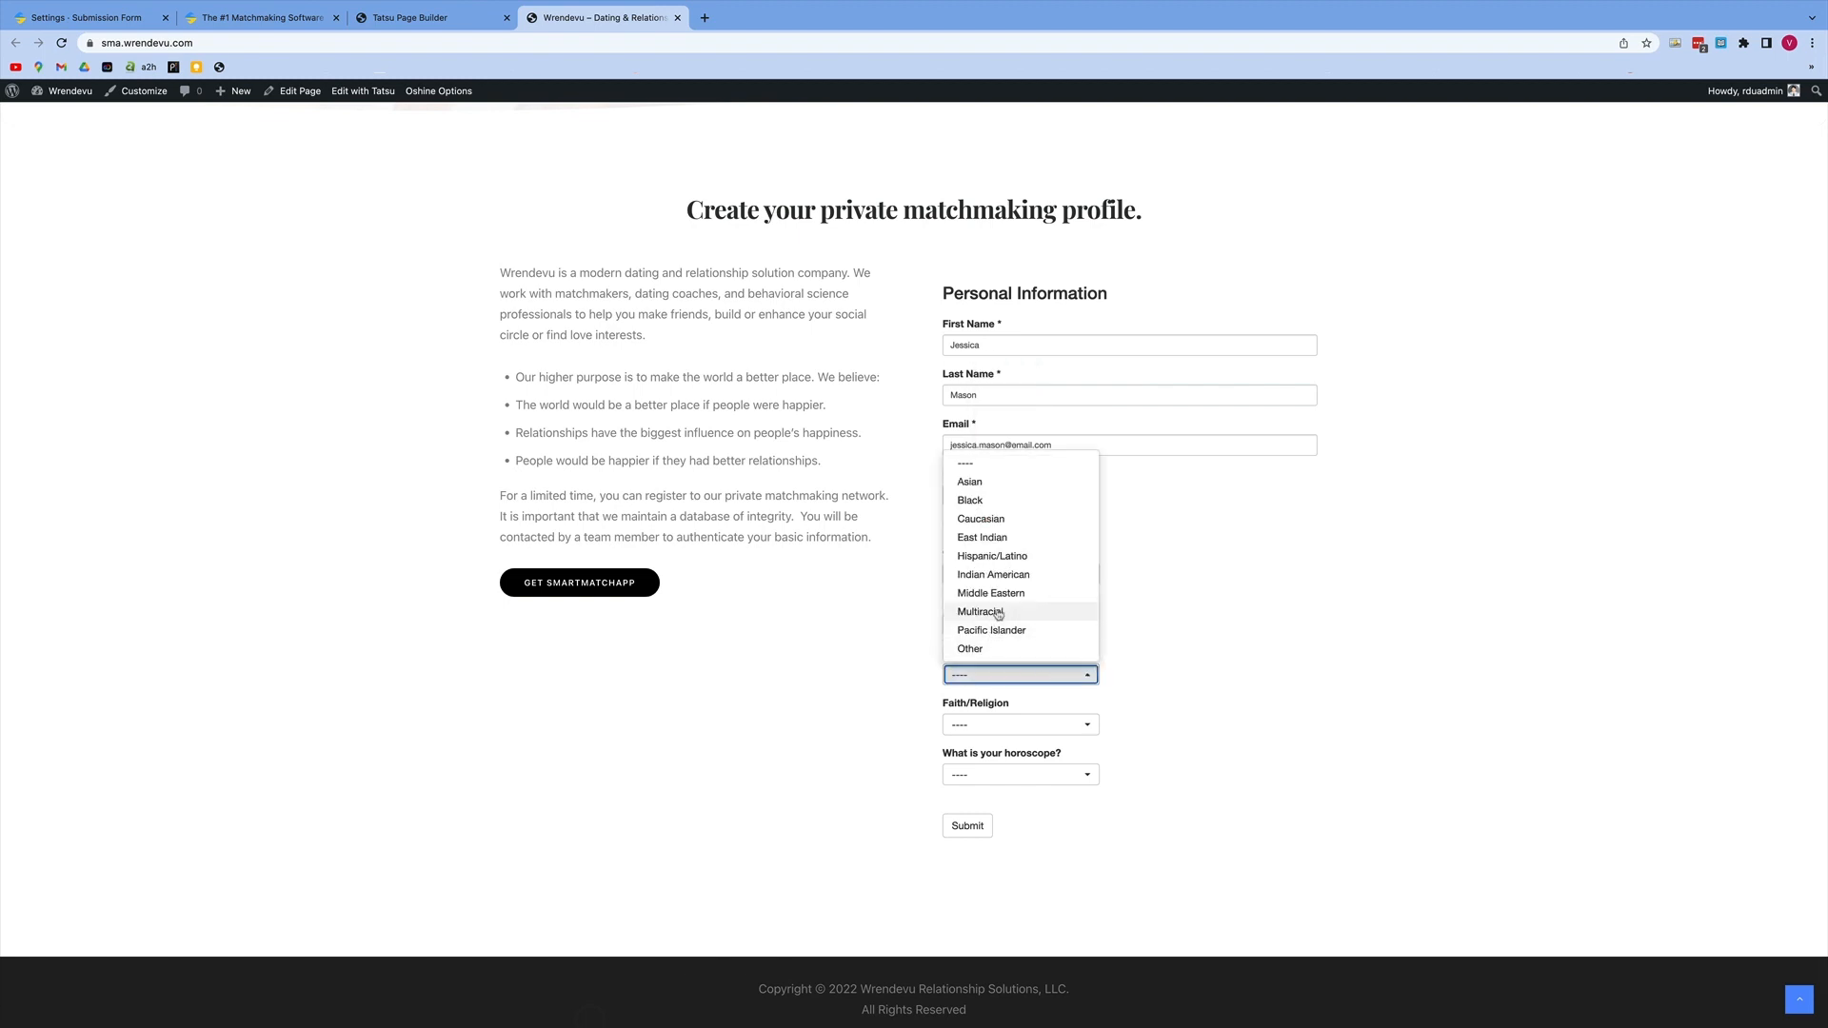
{"action": "left_click", "coordinate": [997, 614]}
{"action": "left_click", "coordinate": [1009, 725]}
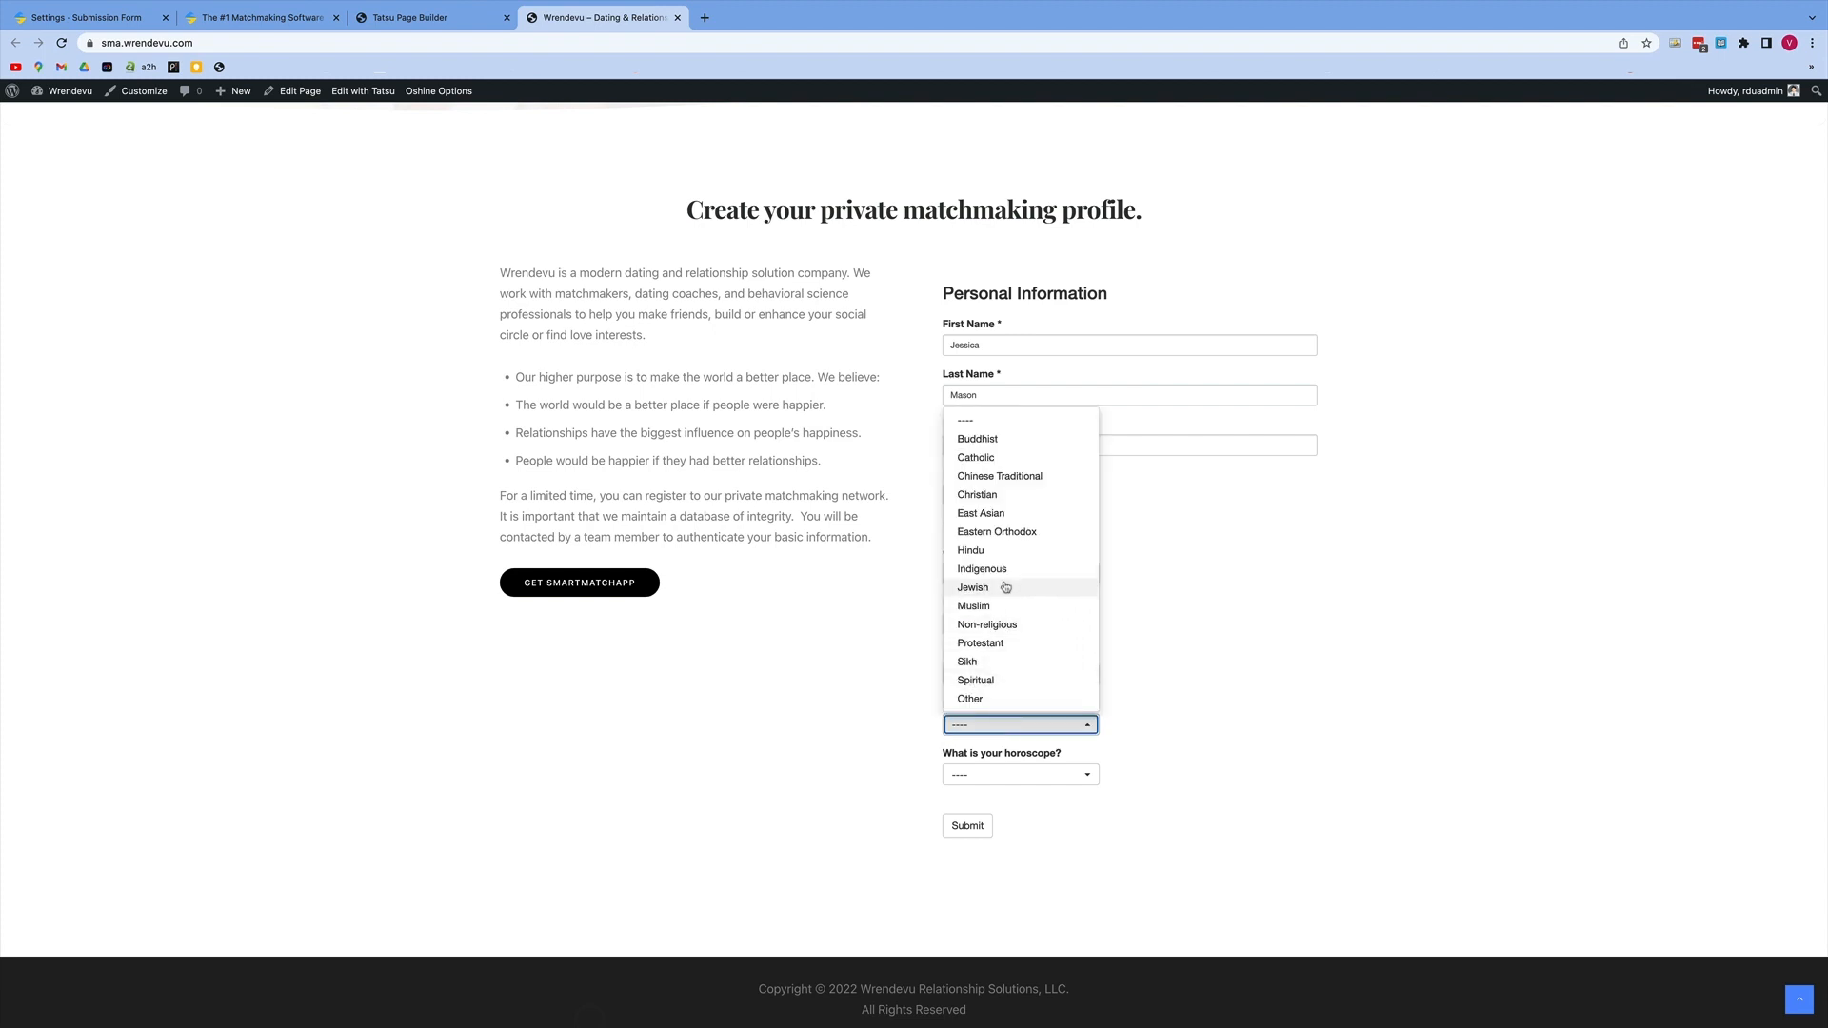
{"action": "left_click", "coordinate": [1009, 699]}
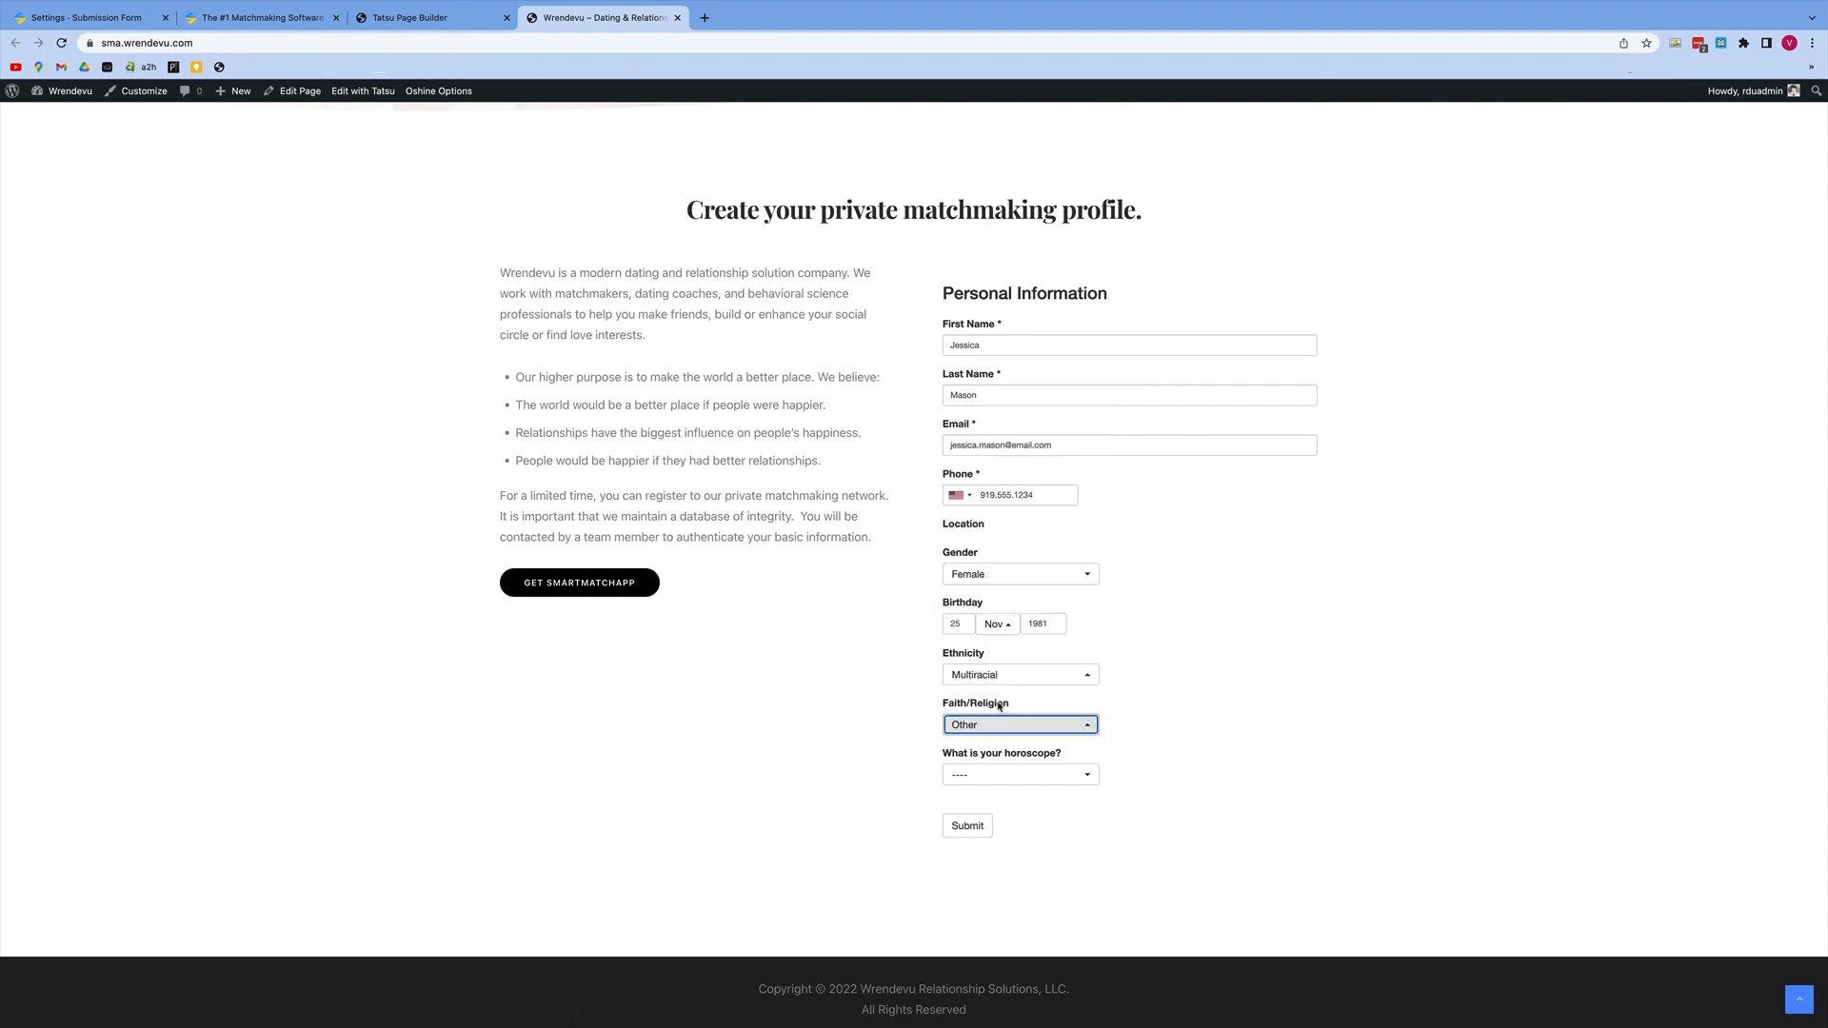
{"action": "left_click", "coordinate": [1040, 779]}
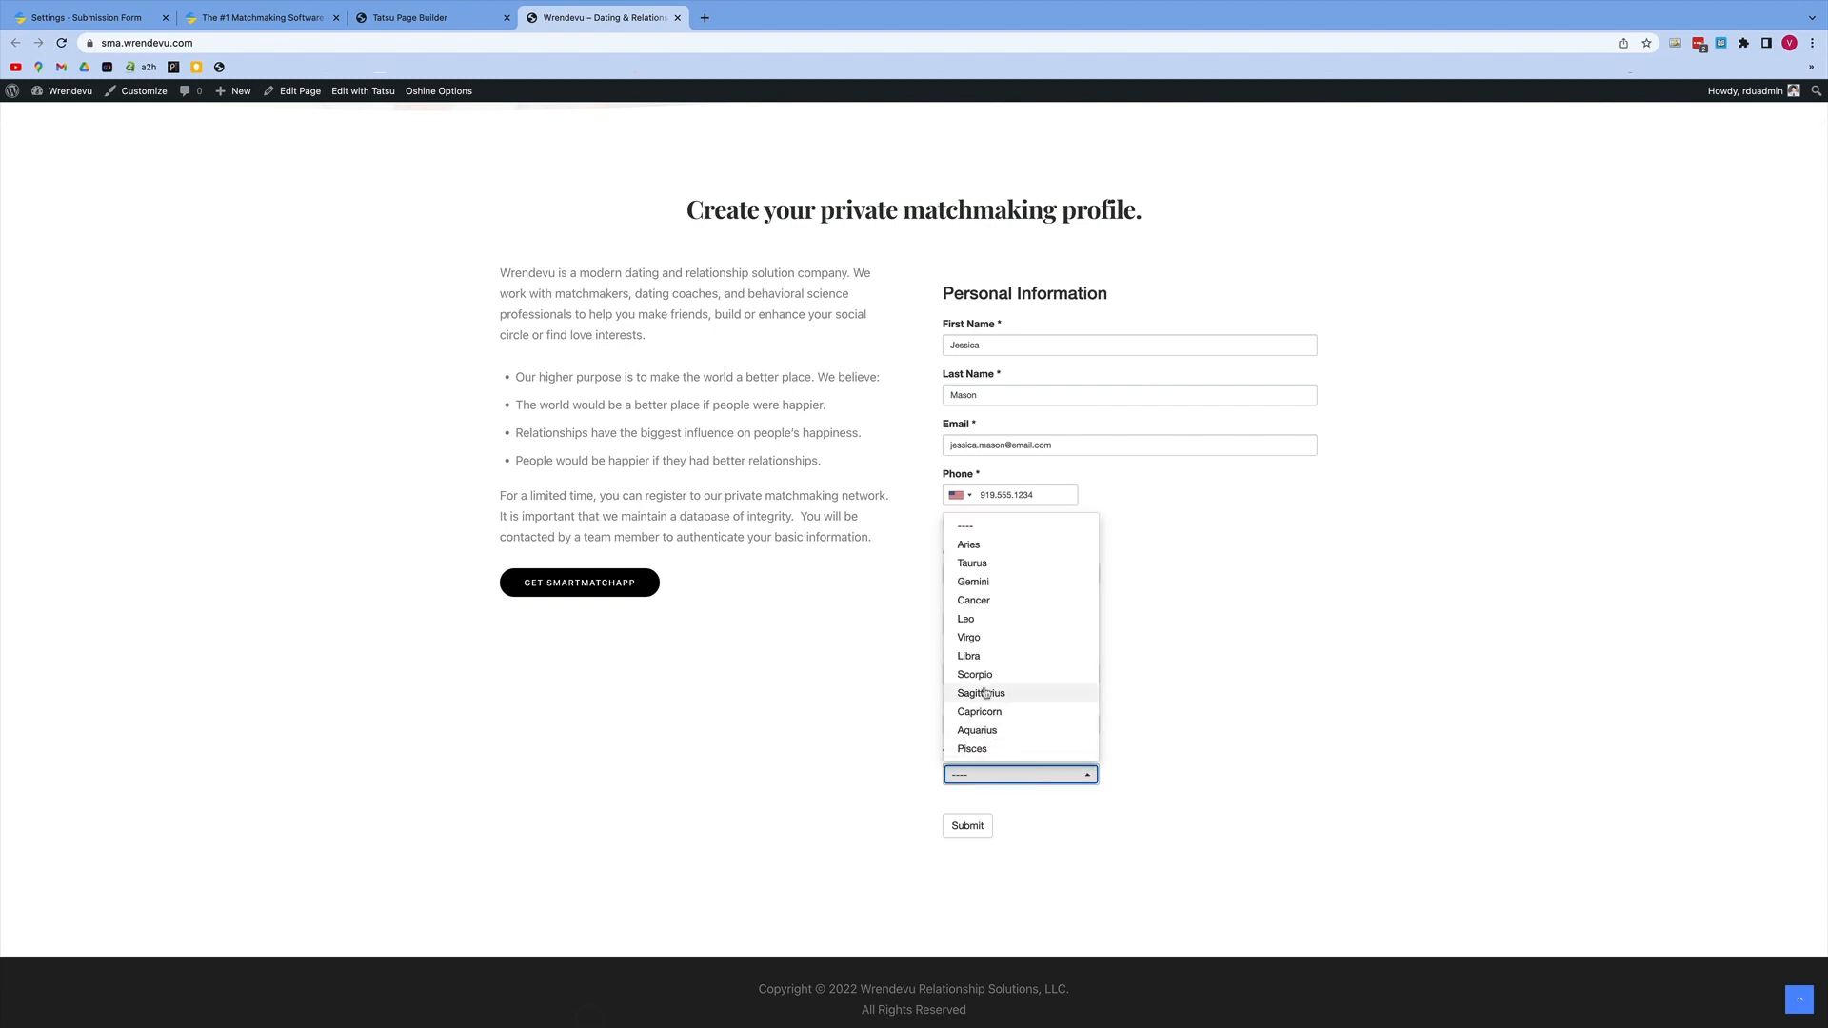
{"action": "left_click", "coordinate": [971, 546]}
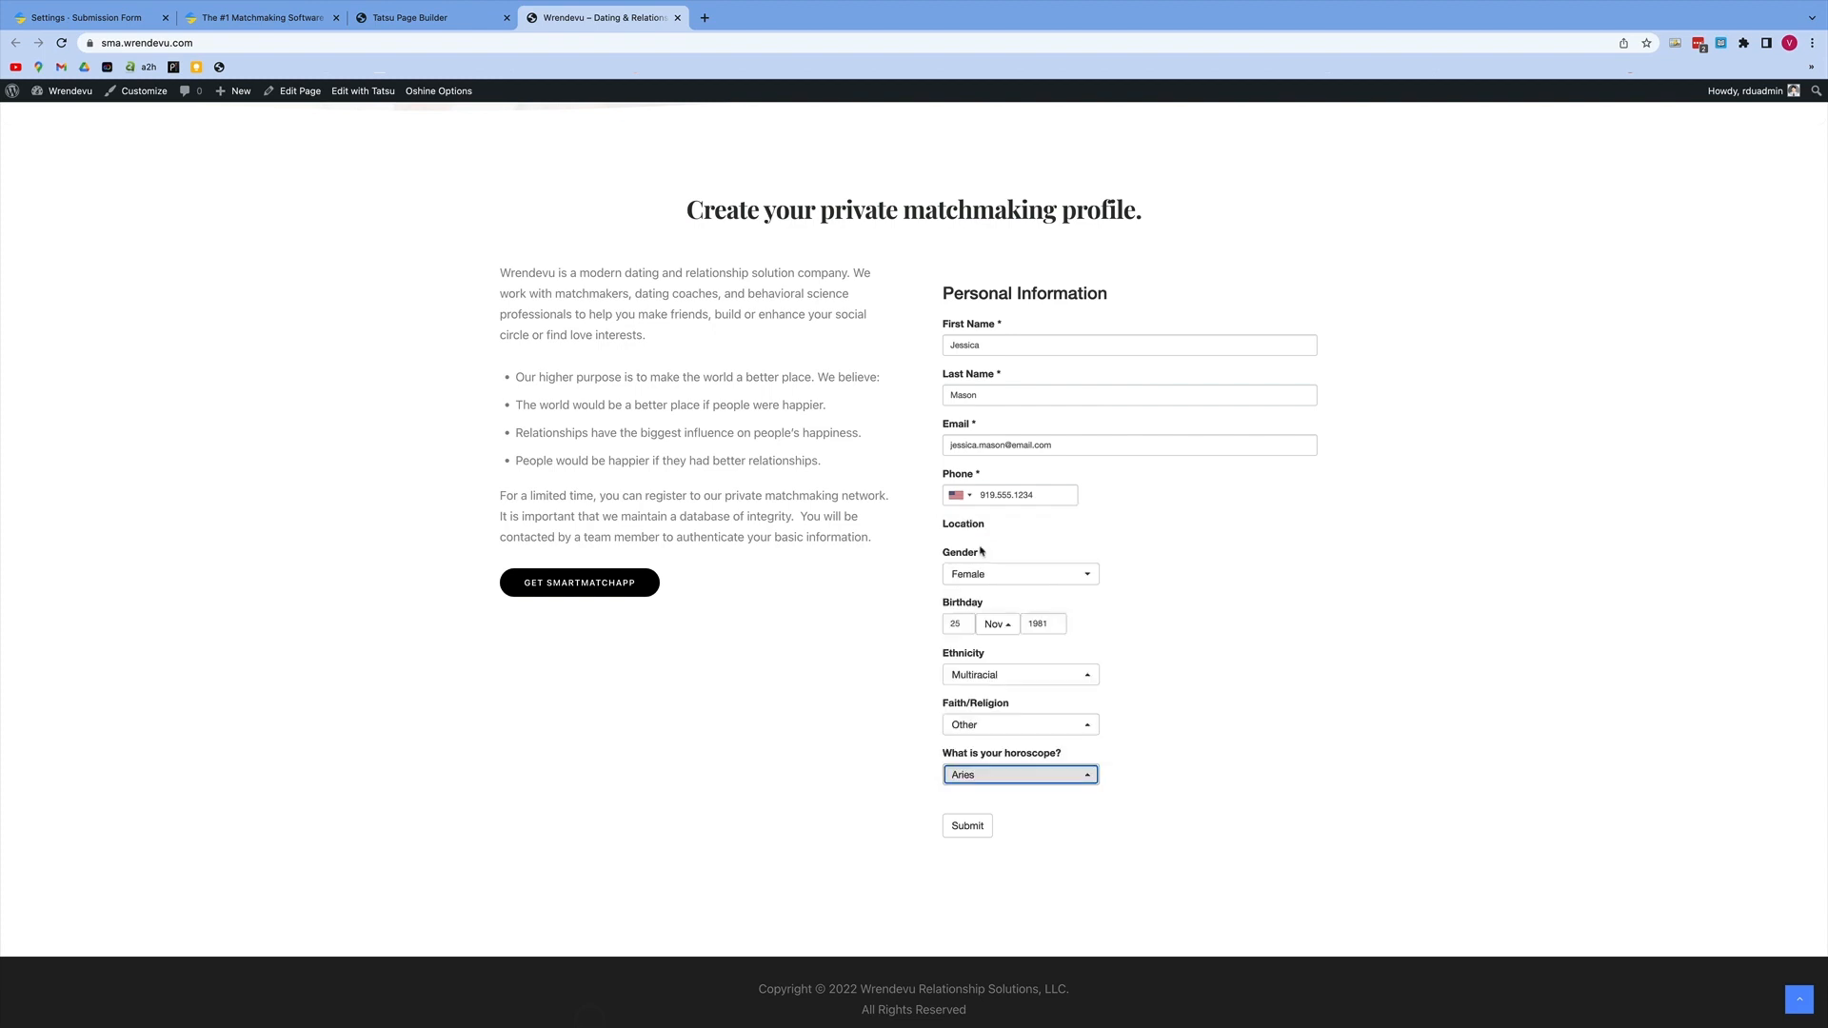
{"action": "left_click", "coordinate": [968, 827]}
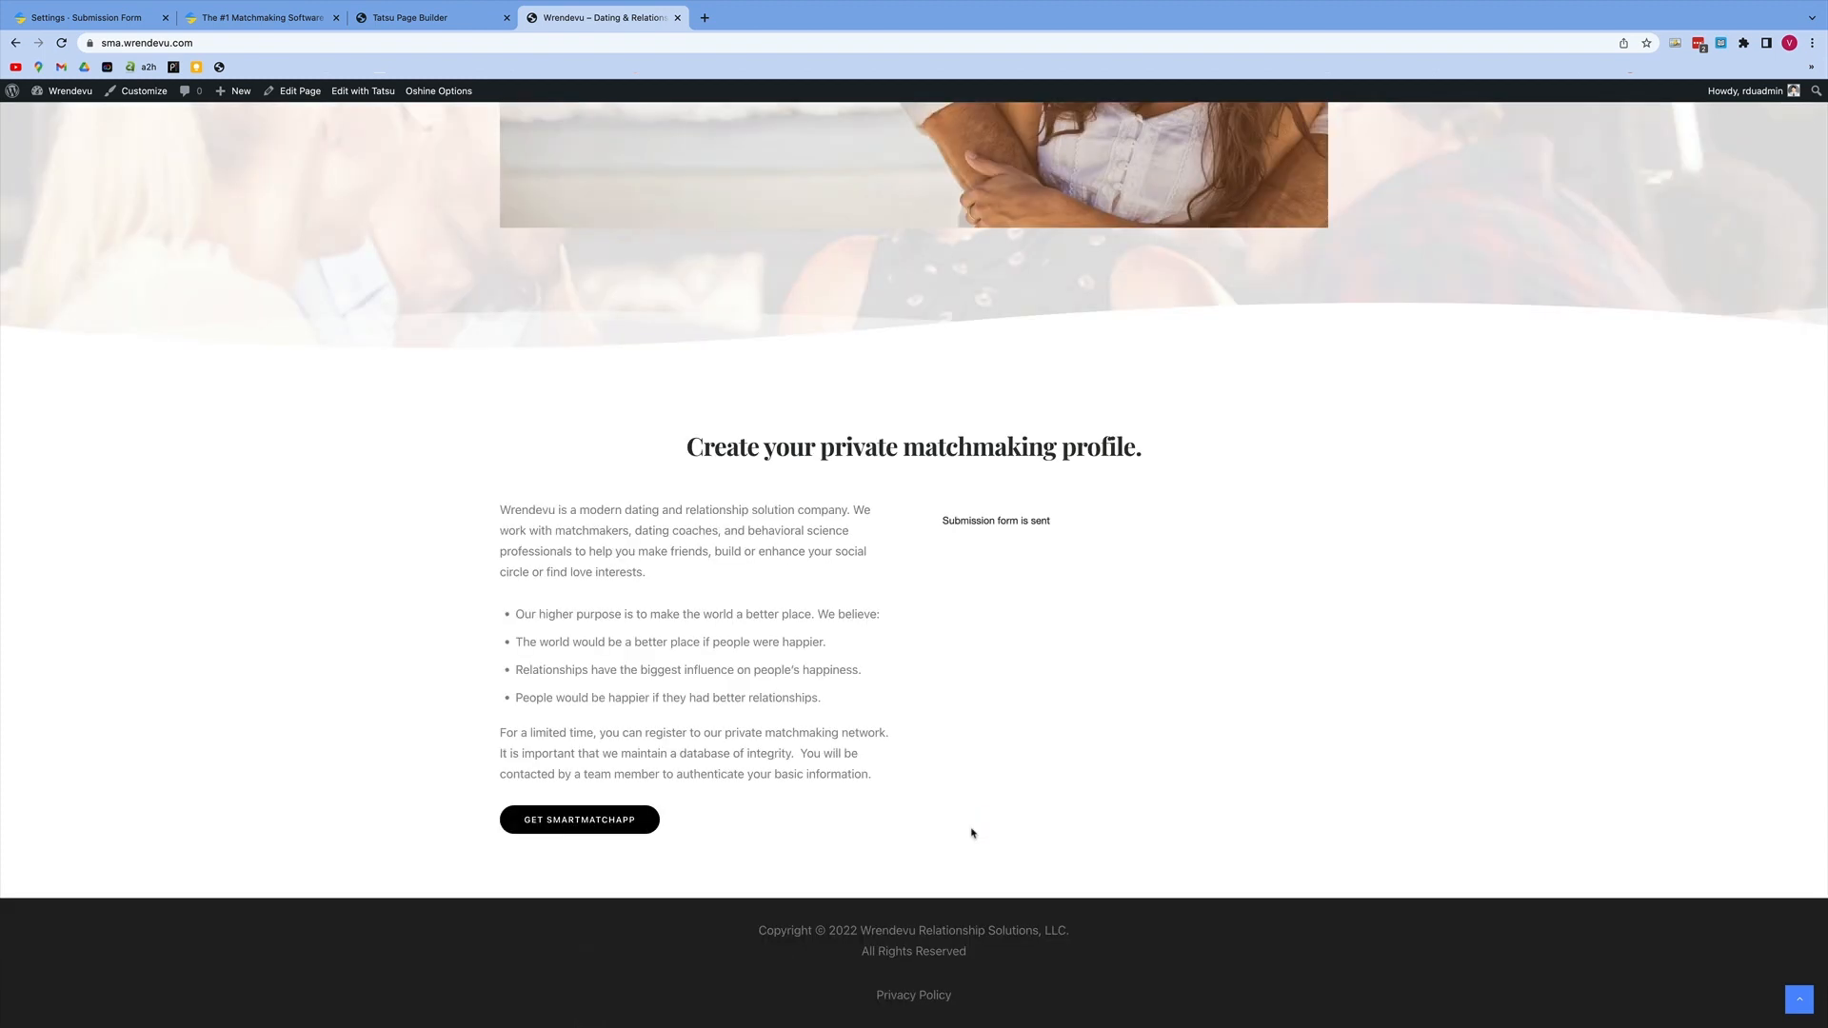
Step: Switch to SmartMatchApp and open the newly submitted client's profile from the dashboard overview
{"action": "left_click", "coordinate": [116, 21]}
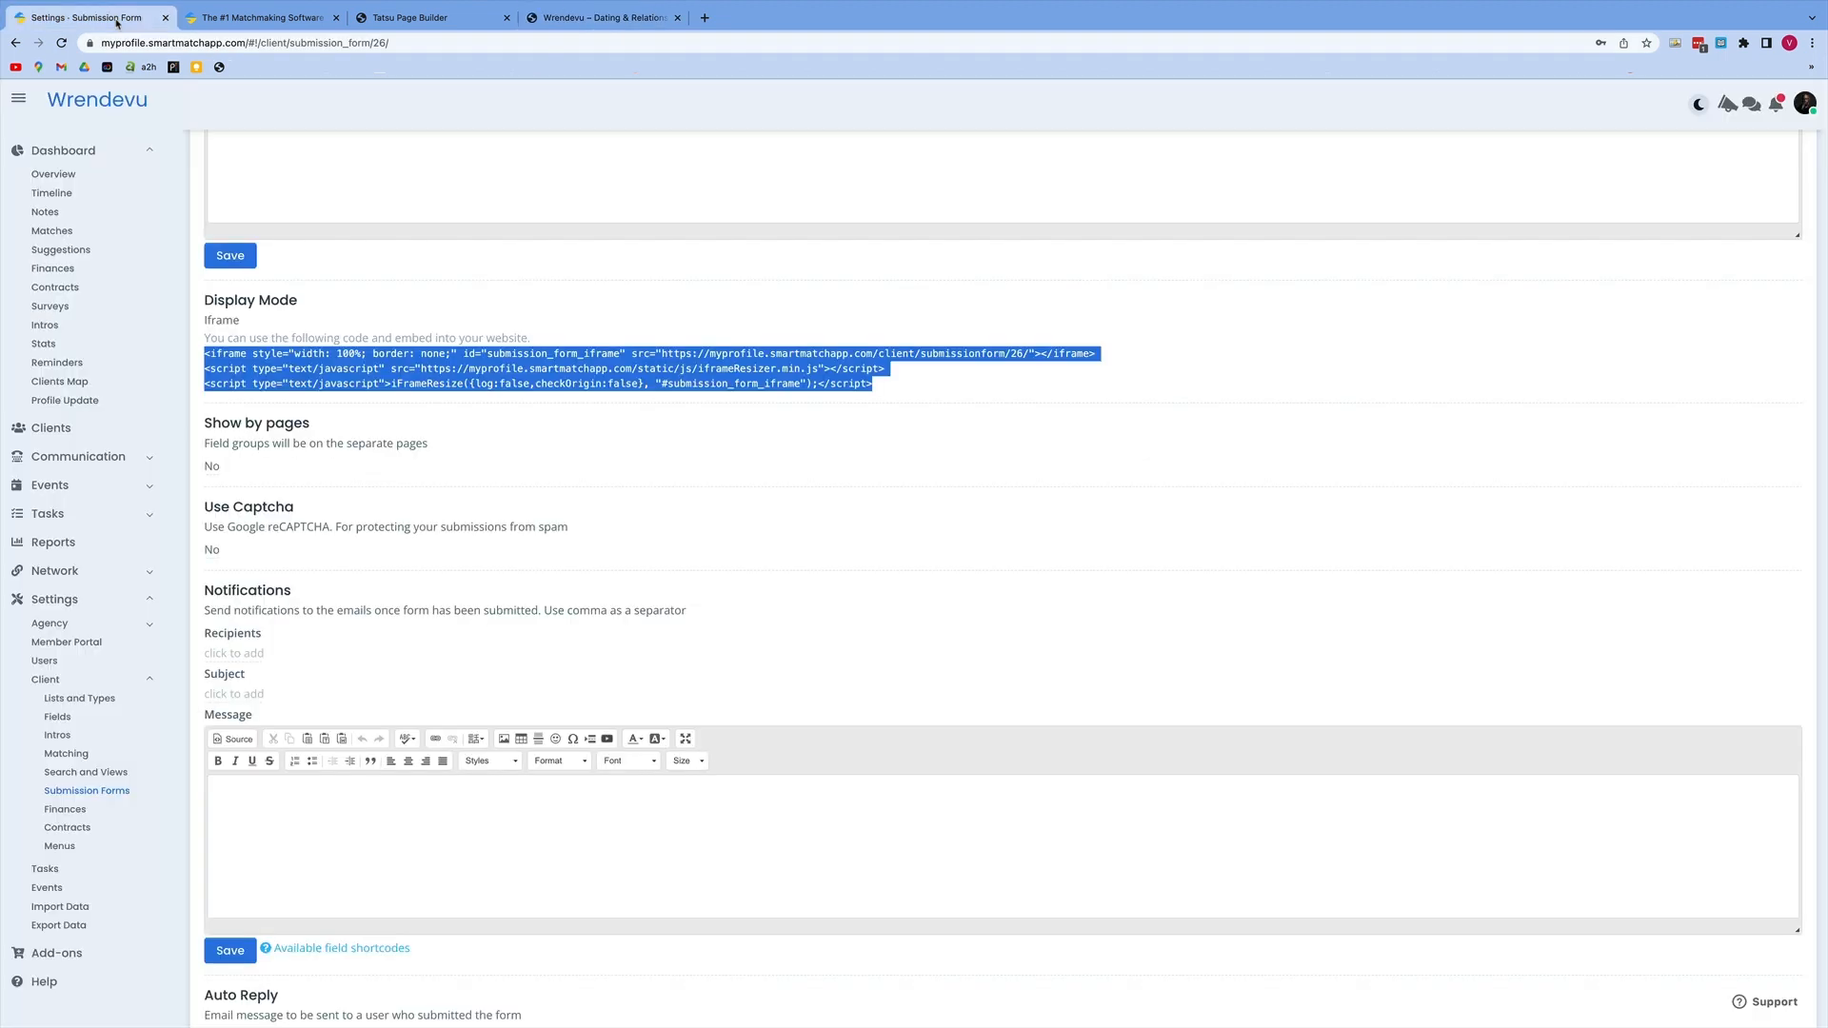
{"action": "left_click", "coordinate": [76, 155]}
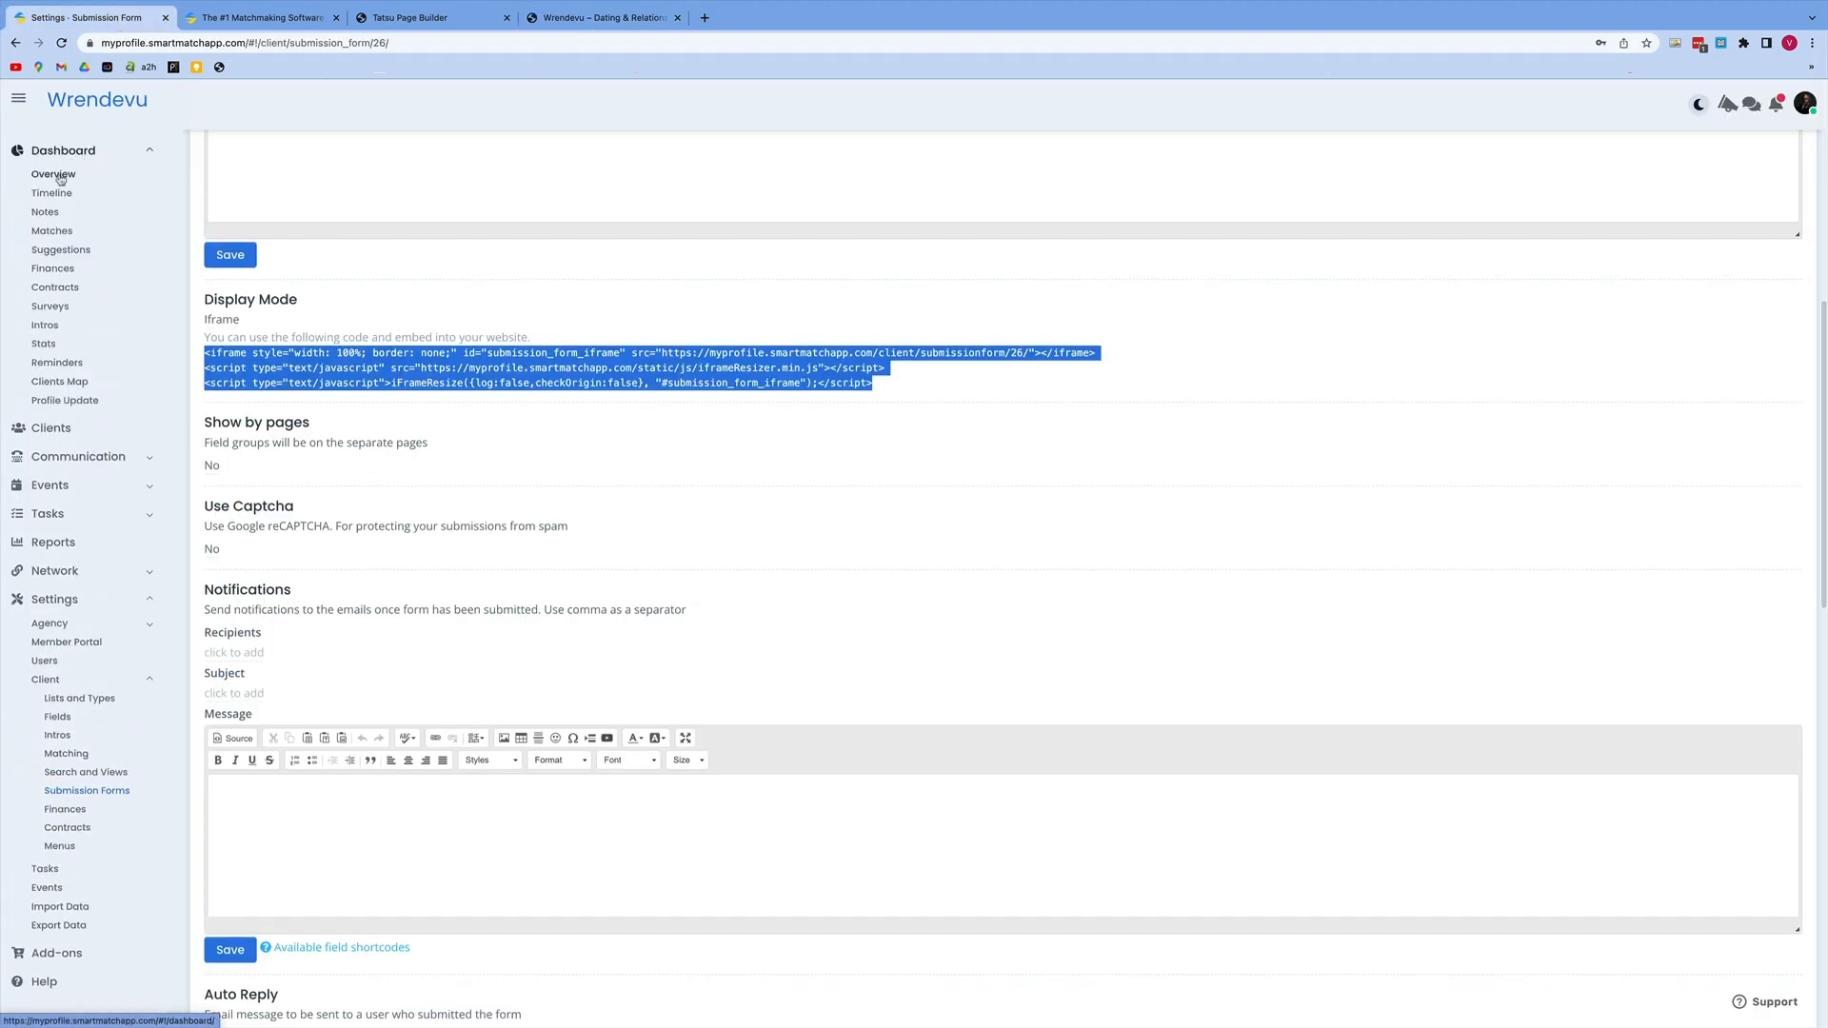
{"action": "left_click", "coordinate": [57, 175]}
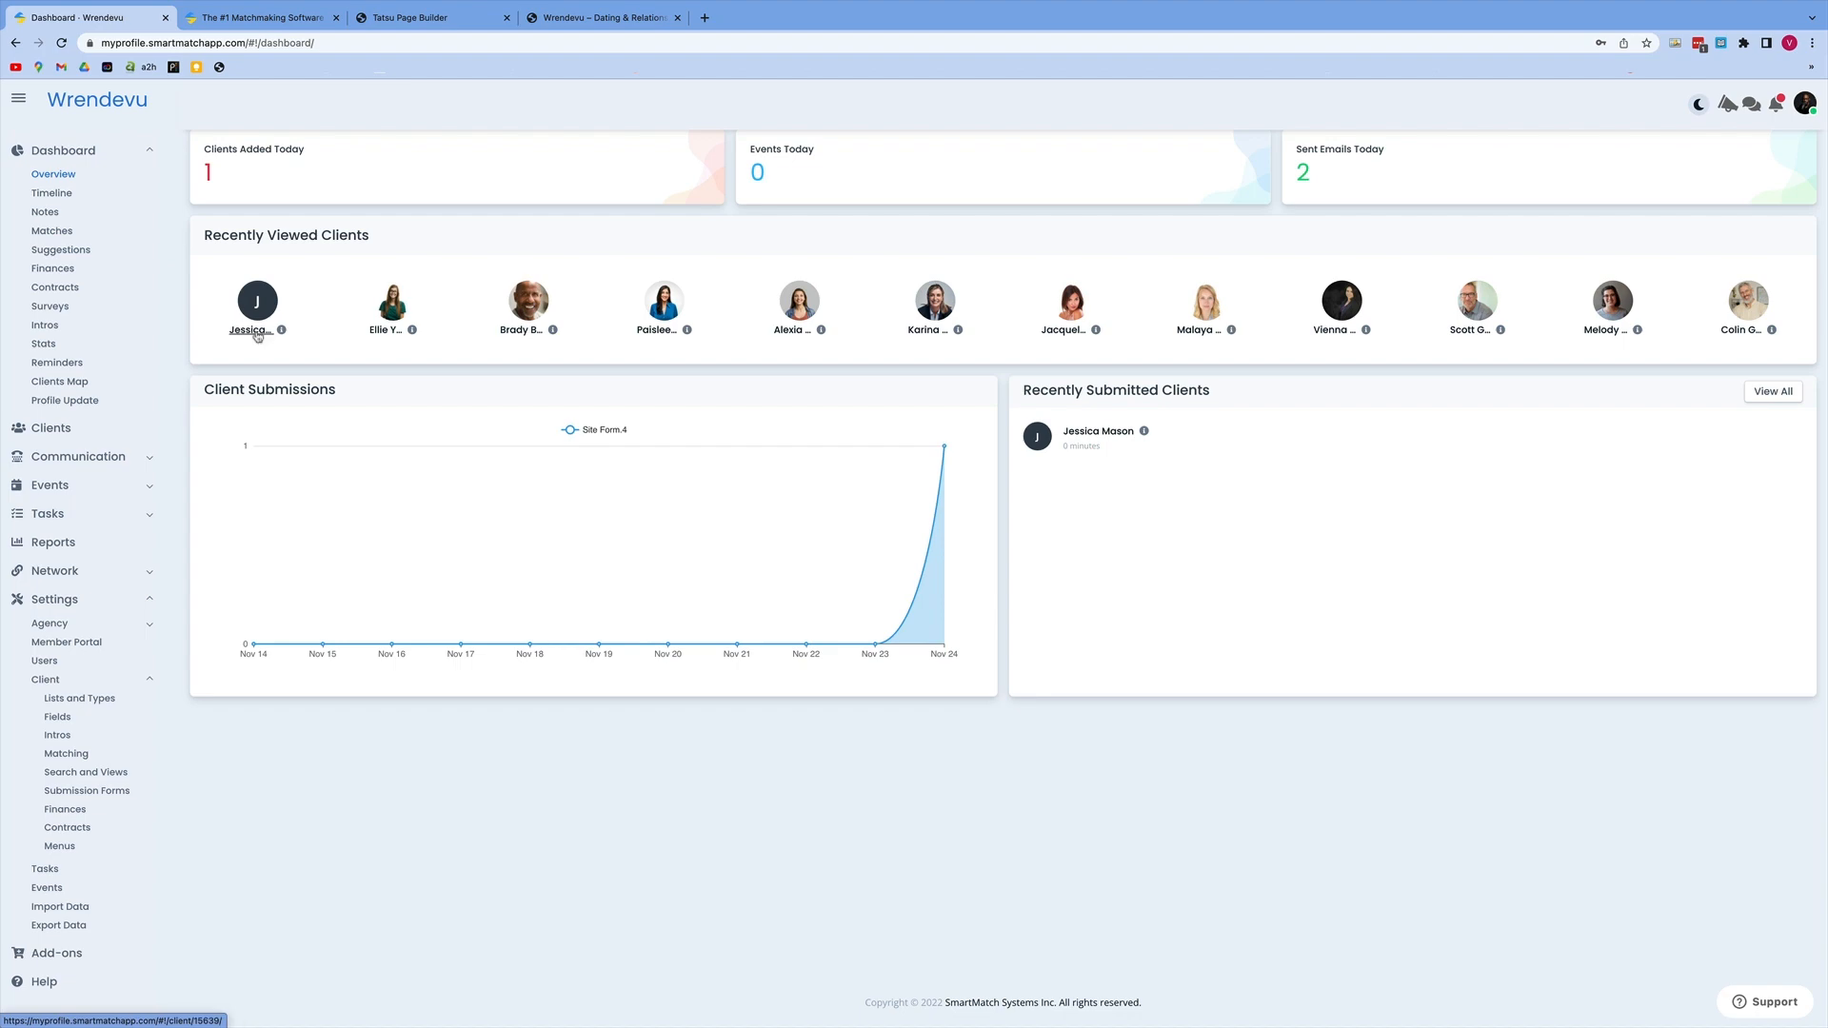
{"action": "left_click", "coordinate": [253, 333]}
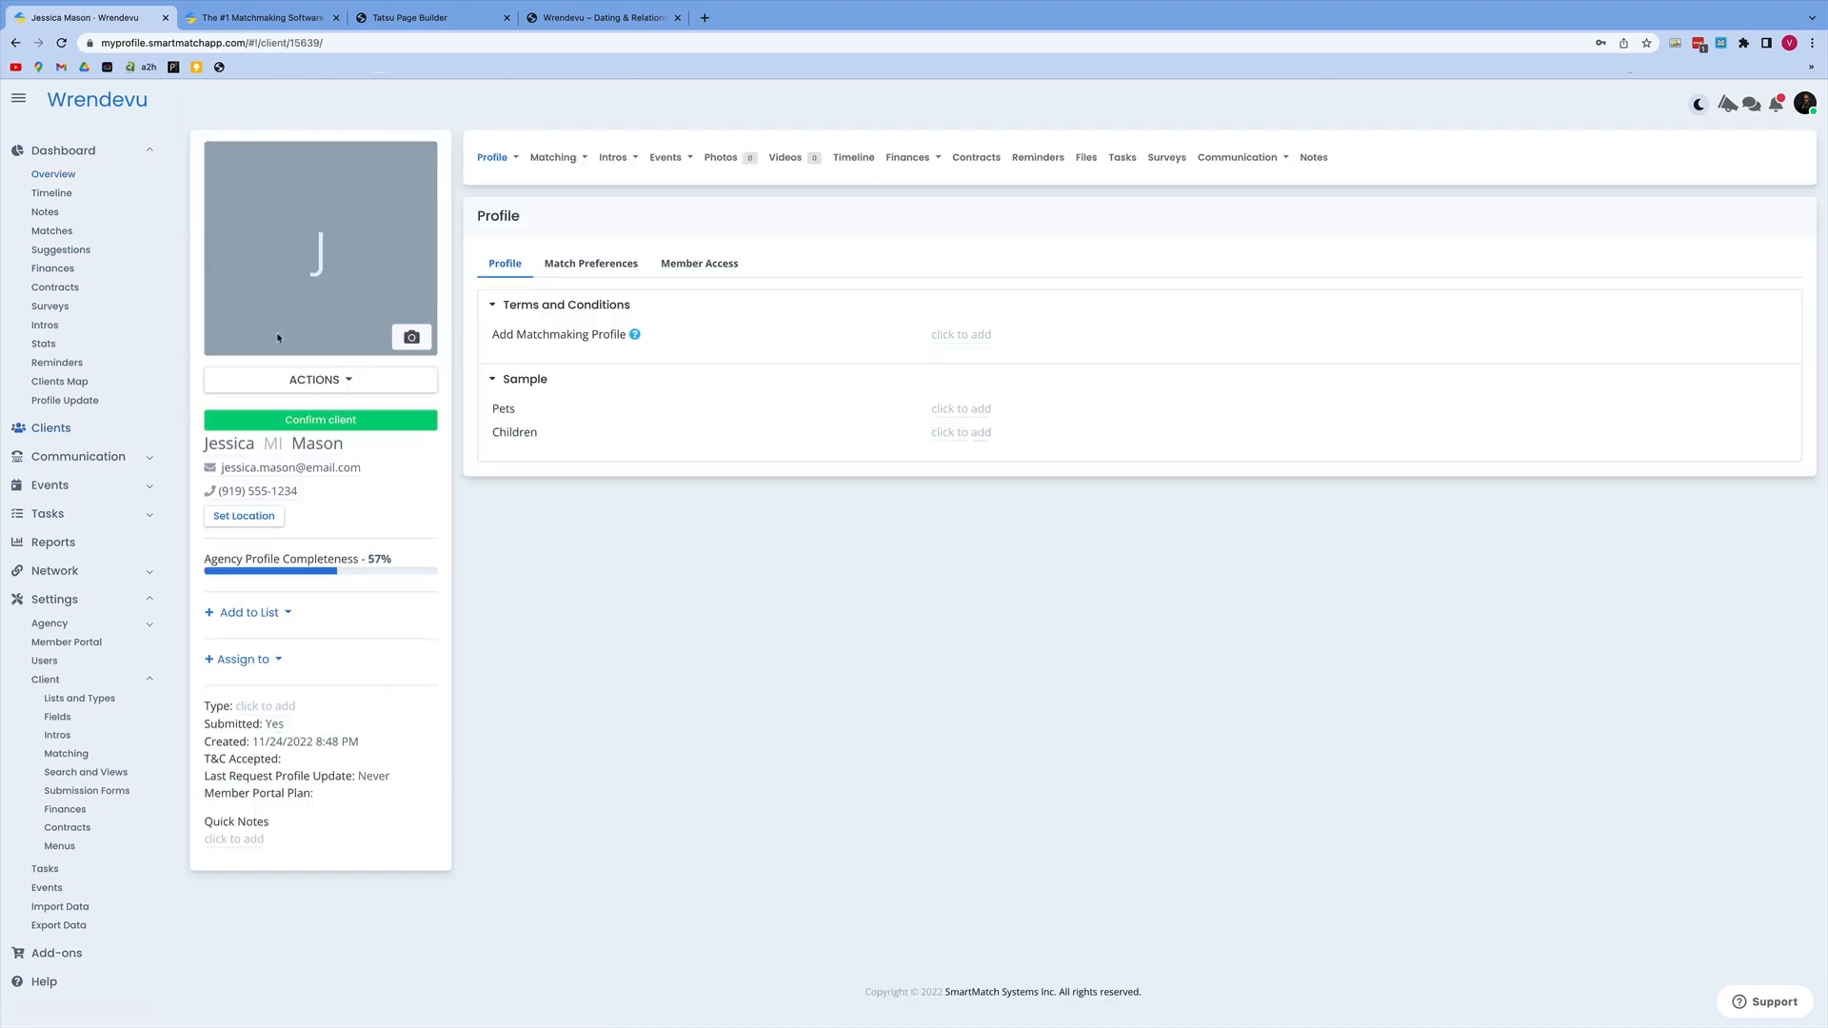
Step: Open the full list of clients in SmartMatchApp
{"action": "left_click", "coordinate": [63, 431]}
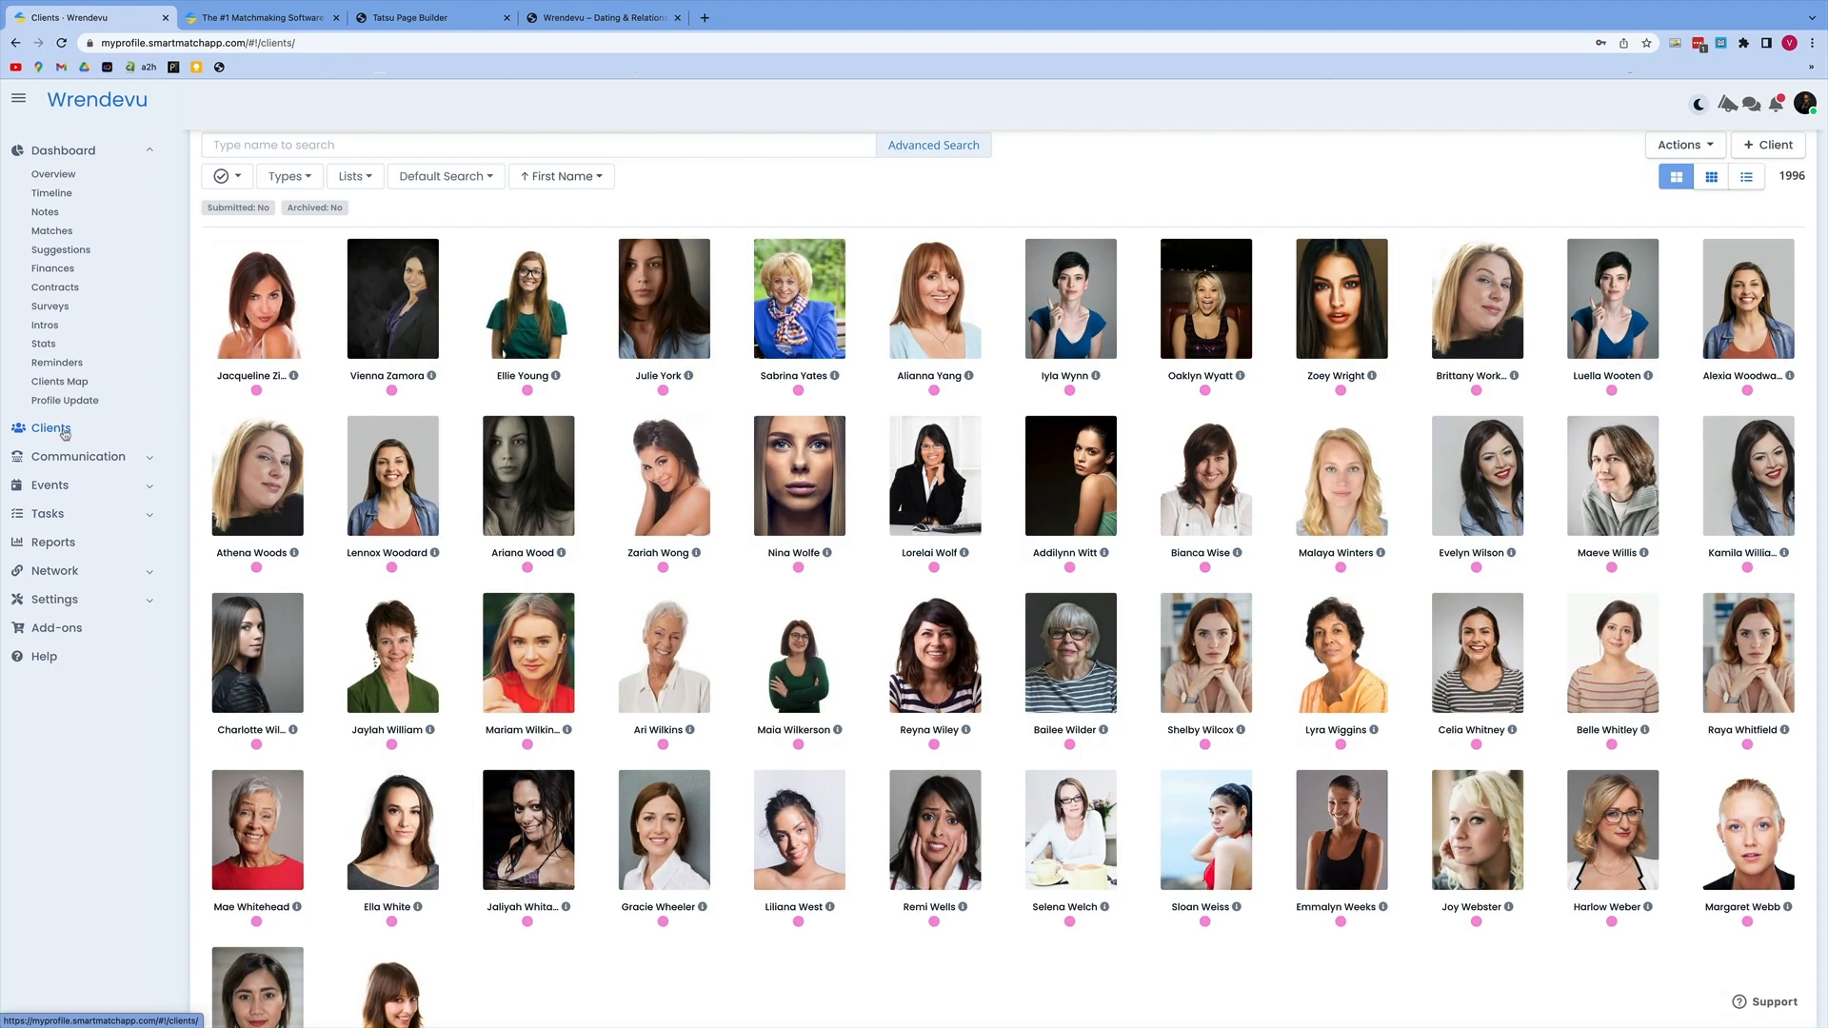